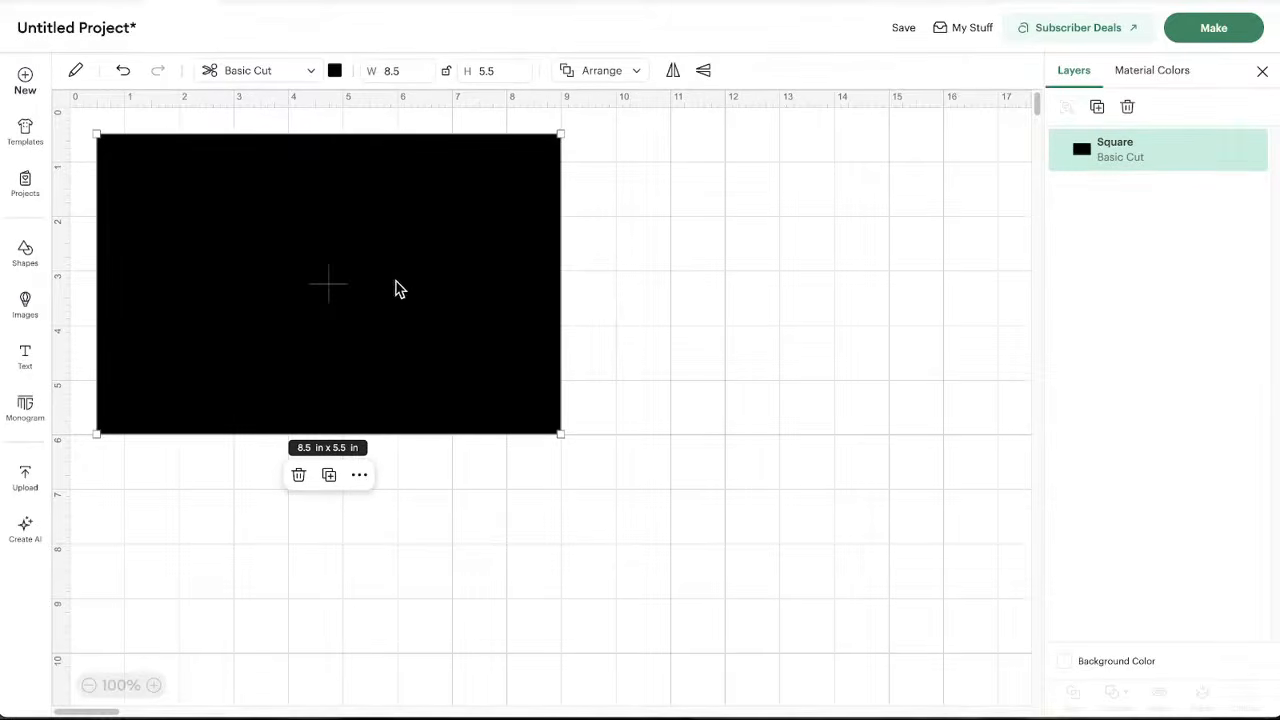
# Change the 8.5 x 5.5 in rectangle's colour to white and reposition it on the canvas
pyautogui.moveTo(397, 289); pyautogui.dragTo(463, 394)
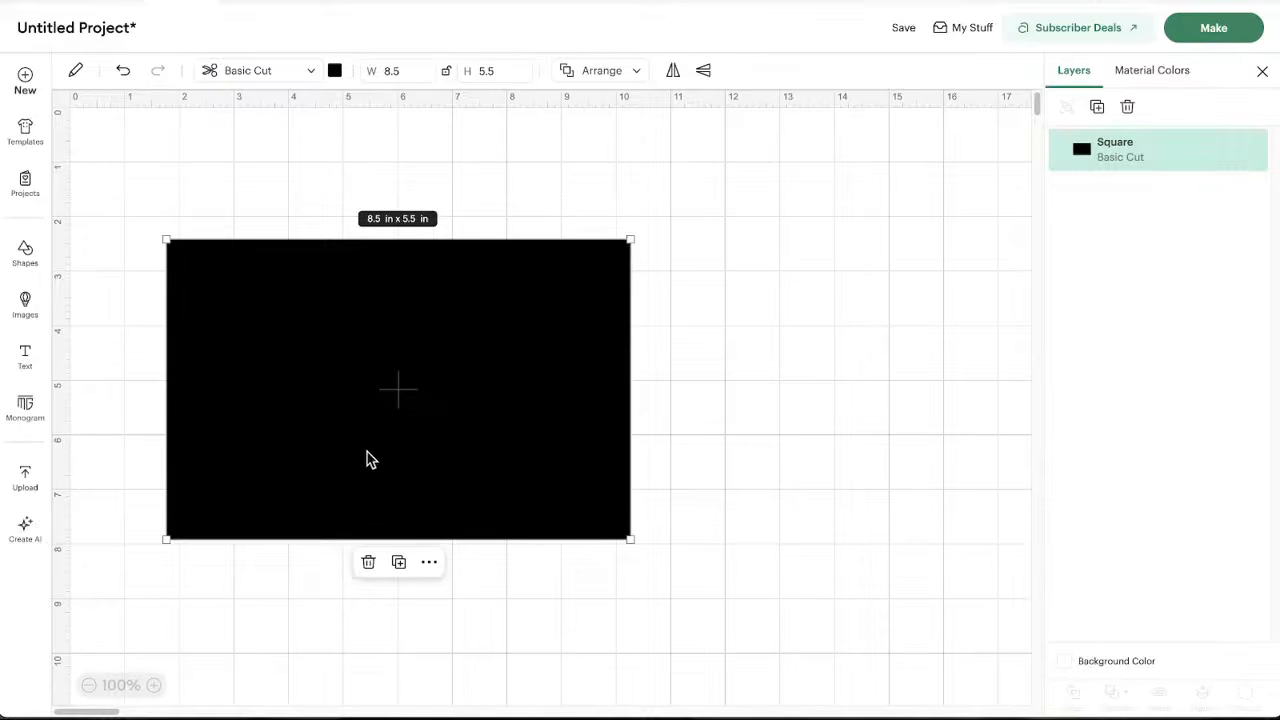
pyautogui.click(856, 533)
pyautogui.click(387, 405)
pyautogui.click(334, 75)
pyautogui.click(349, 224)
pyautogui.click(846, 423)
pyautogui.moveTo(530, 381); pyautogui.dragTo(470, 375)
pyautogui.click(817, 409)
pyautogui.click(420, 414)
pyautogui.rightClick(420, 412)
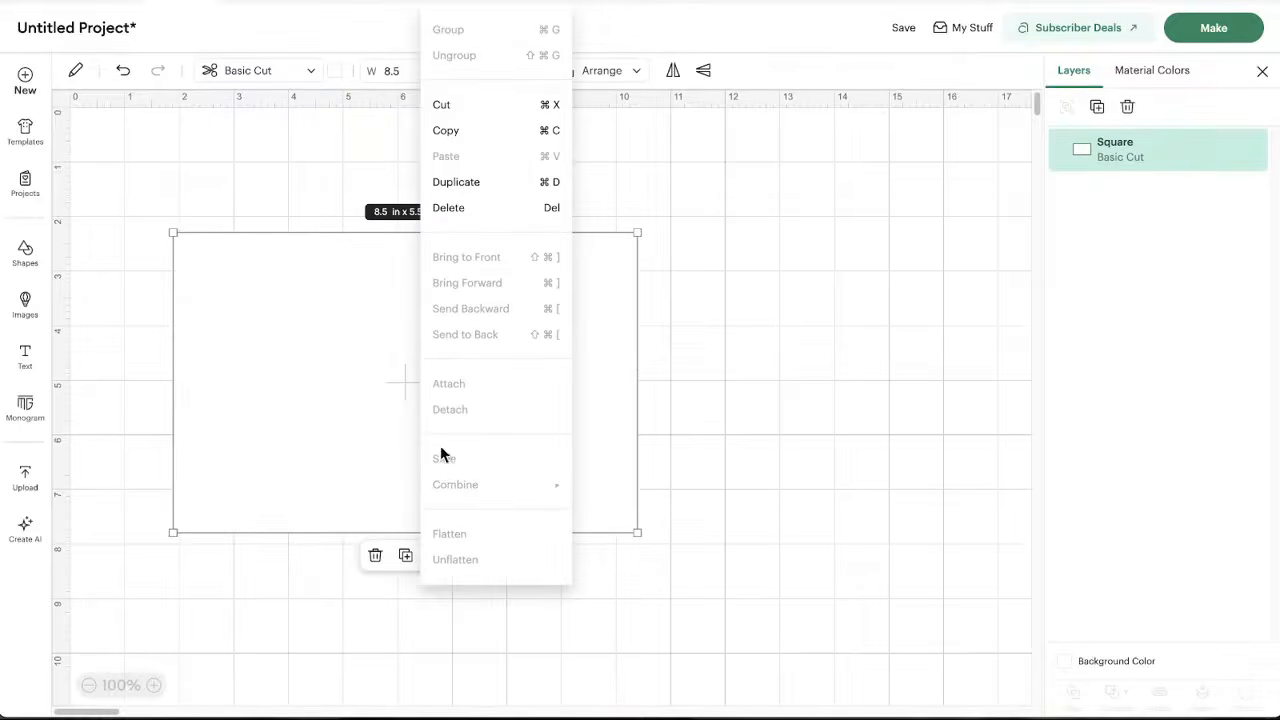
pyautogui.click(317, 349)
pyautogui.moveTo(317, 349); pyautogui.dragTo(329, 377)
pyautogui.moveTo(480, 433); pyautogui.dragTo(474, 417)
pyautogui.moveTo(423, 363); pyautogui.dragTo(412, 351)
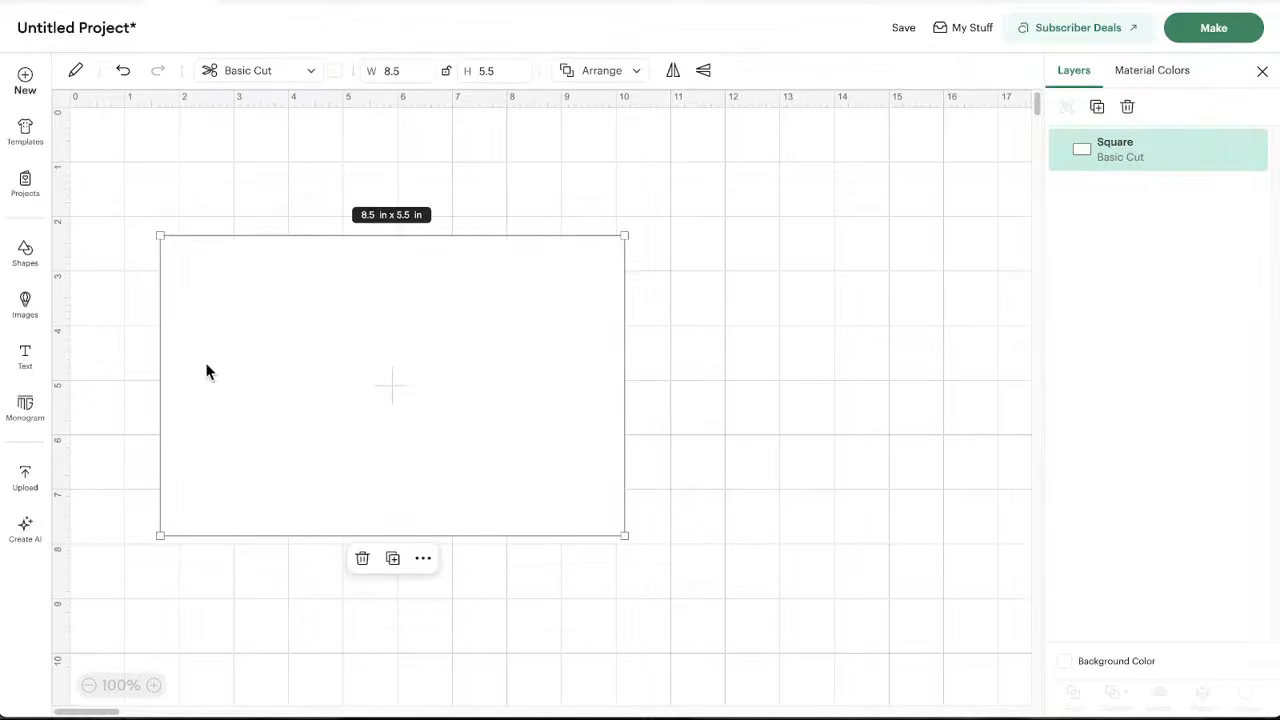
pyautogui.click(285, 72)
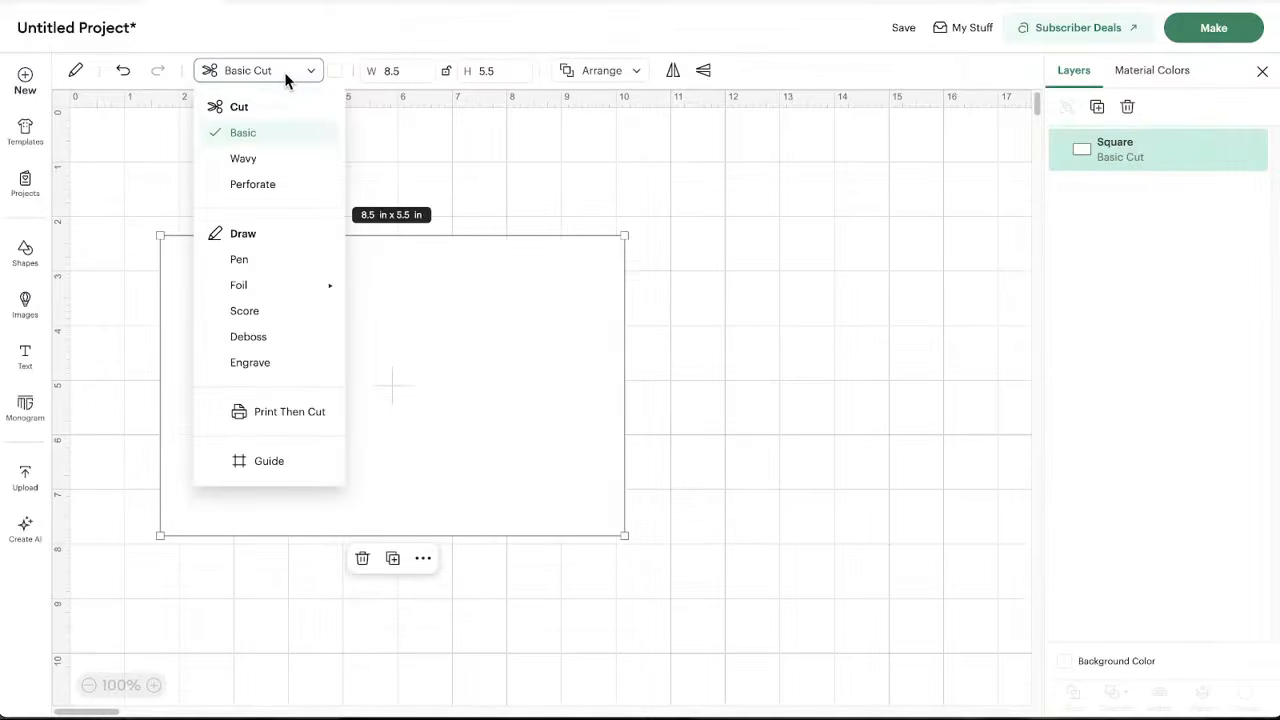
pyautogui.click(420, 160)
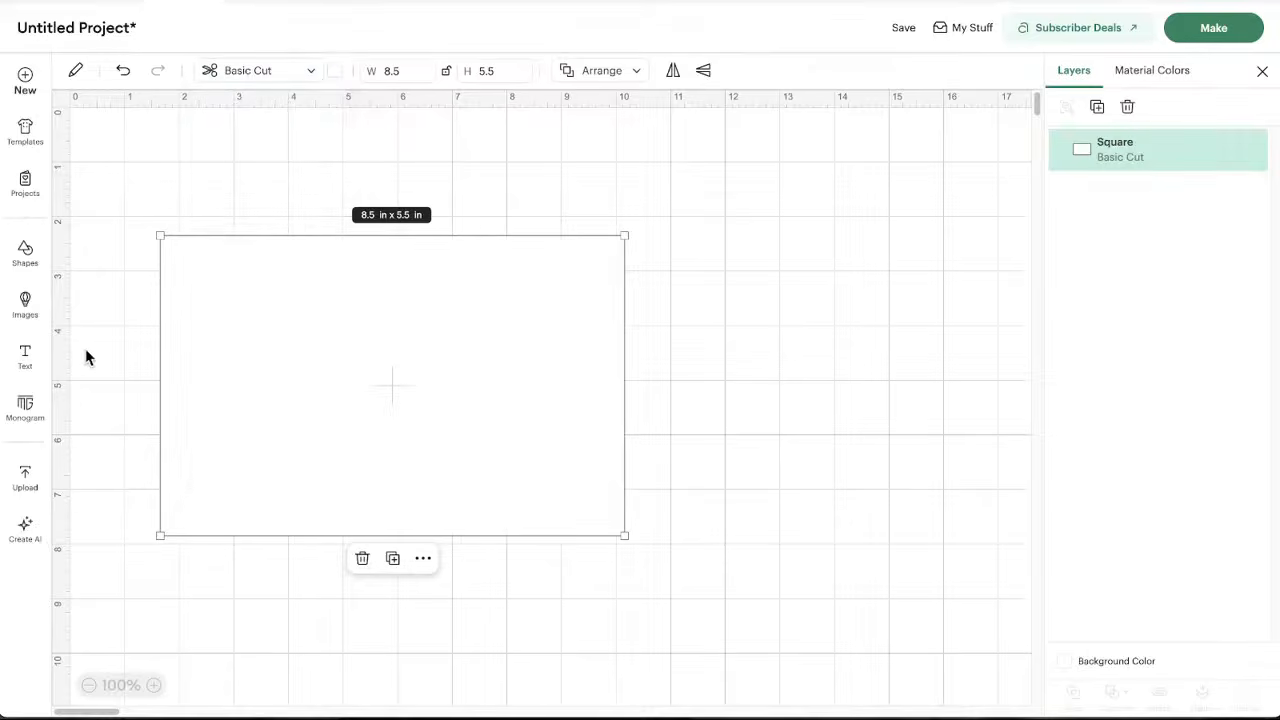
# Add a score line to the canvas and set its height to 5.5 in with the proportions unlocked
pyautogui.click(25, 252)
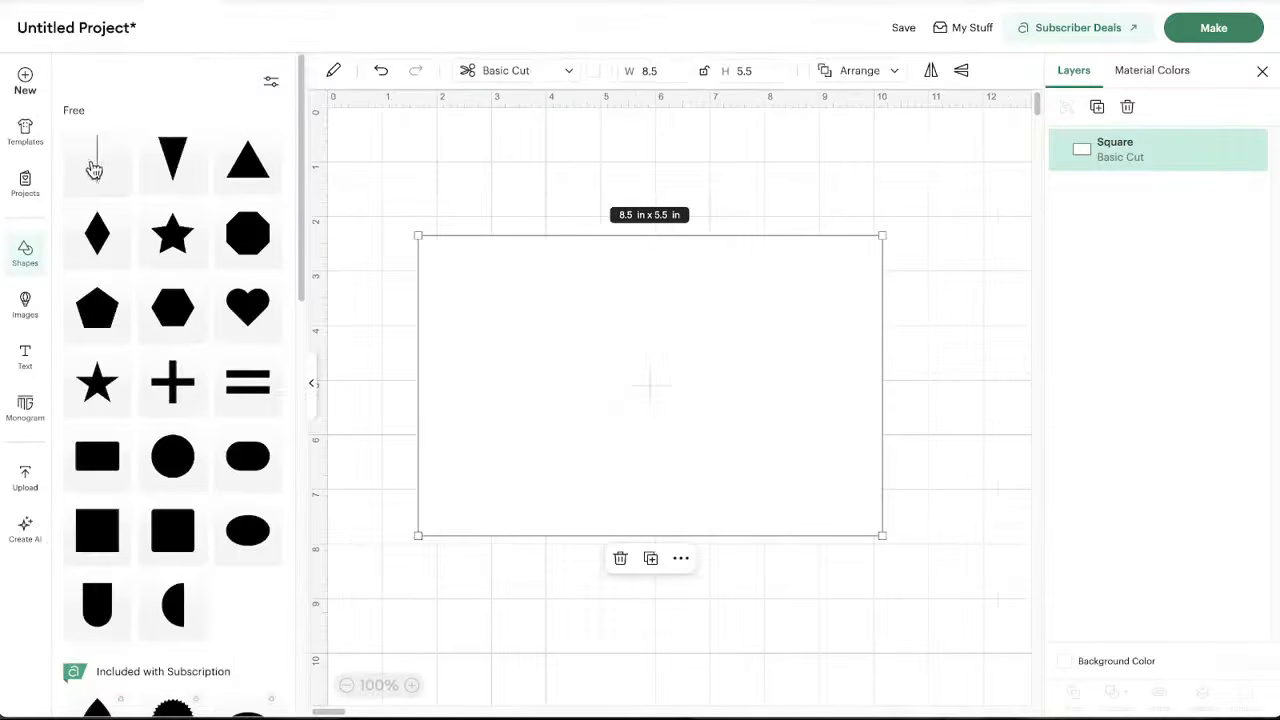
pyautogui.click(96, 168)
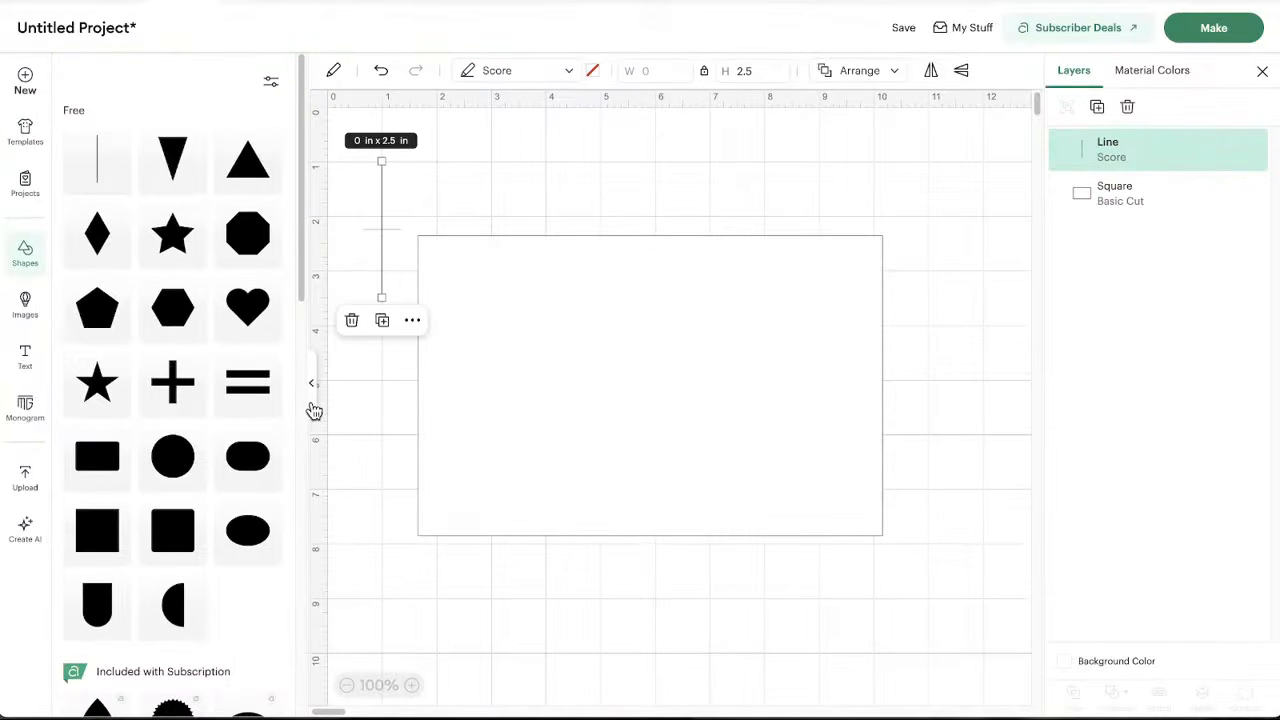
pyautogui.click(313, 405)
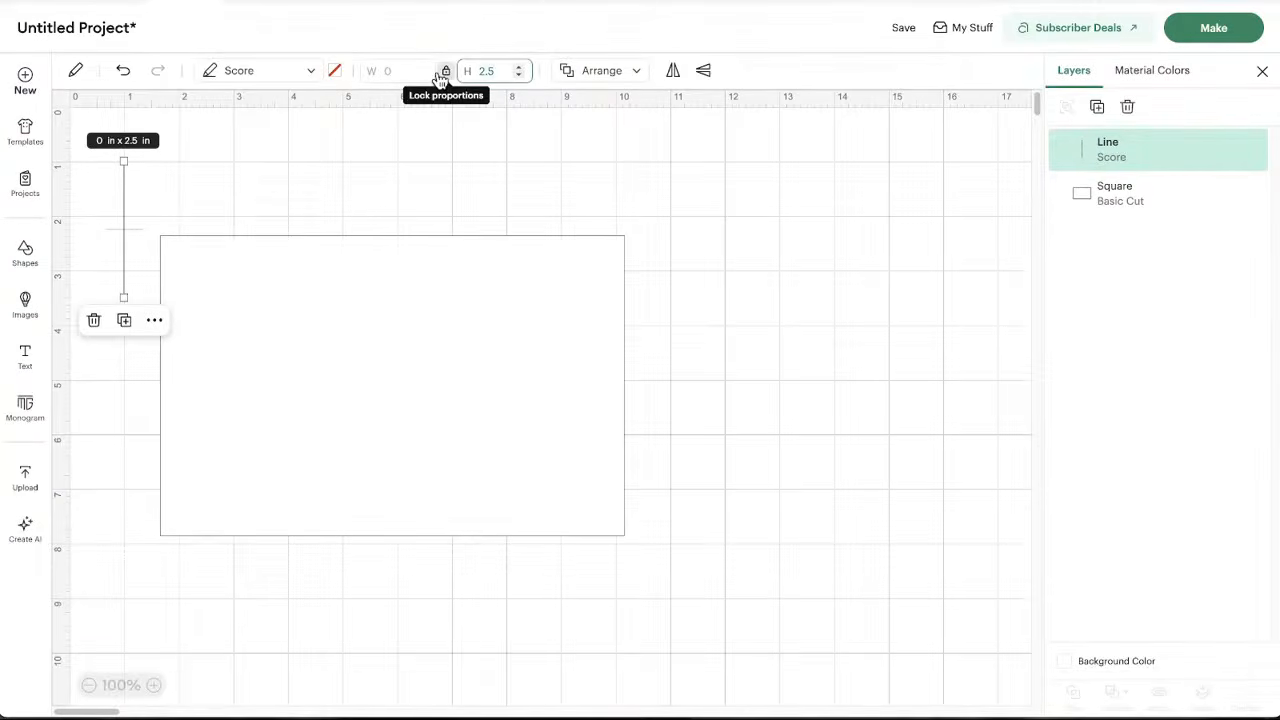
pyautogui.write('5.5')
pyautogui.press('Return')
# Select the score line together with the rectangle and centre them on each other both horizontally and vertically
pyautogui.moveTo(106, 214); pyautogui.dragTo(408, 366)
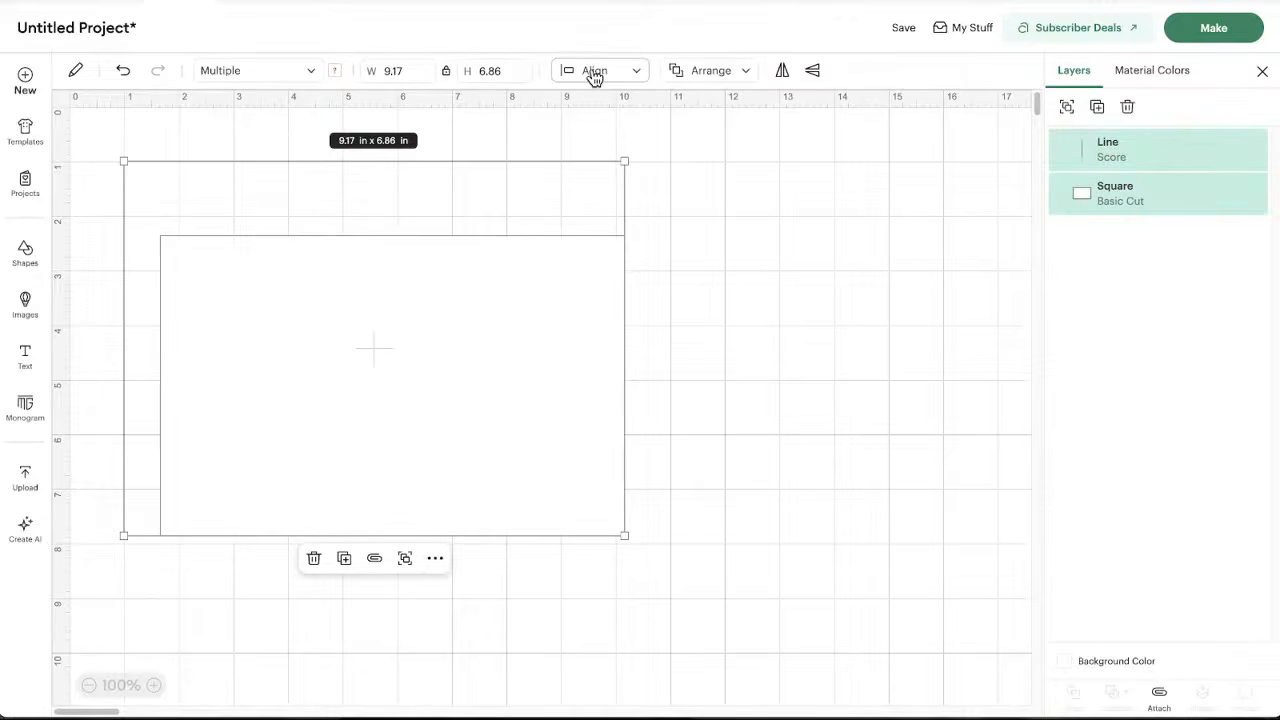
pyautogui.click(594, 70)
pyautogui.click(609, 286)
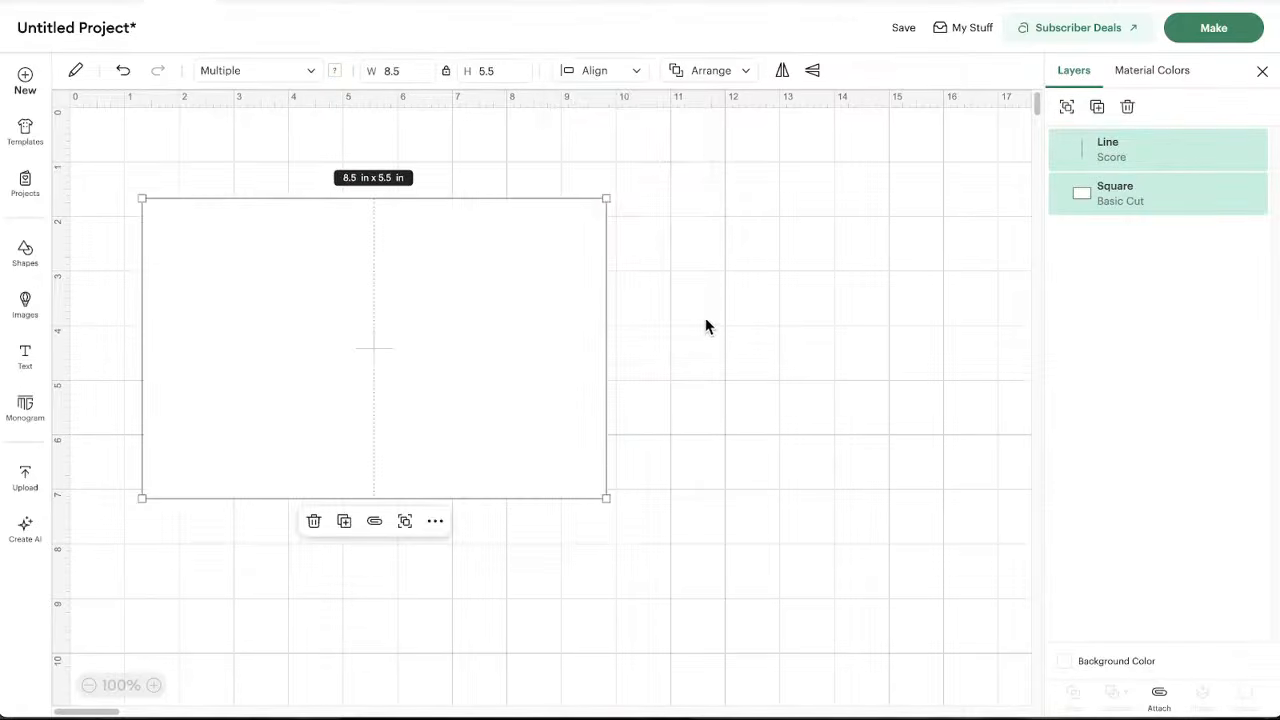
# Try attaching the score line to the rectangle, moving them as one piece, and detach them again
pyautogui.click(1160, 692)
pyautogui.click(684, 513)
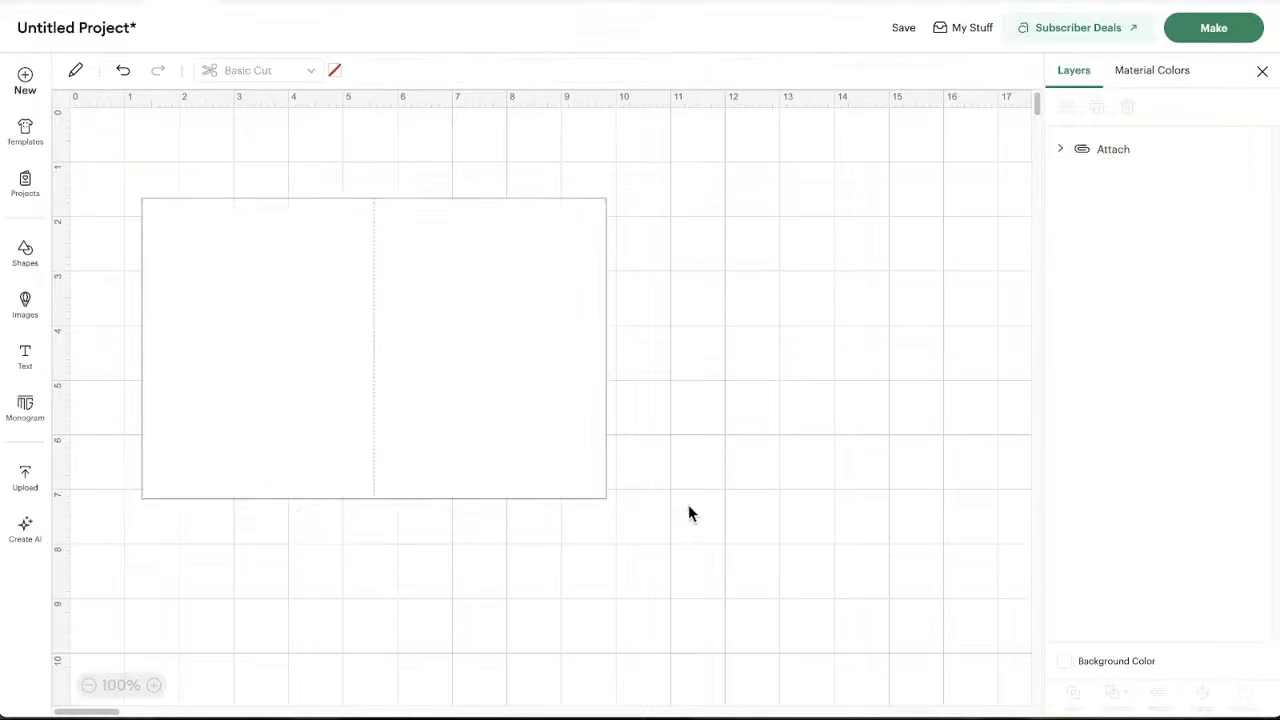
pyautogui.moveTo(458, 338); pyautogui.dragTo(445, 376)
pyautogui.click(1183, 703)
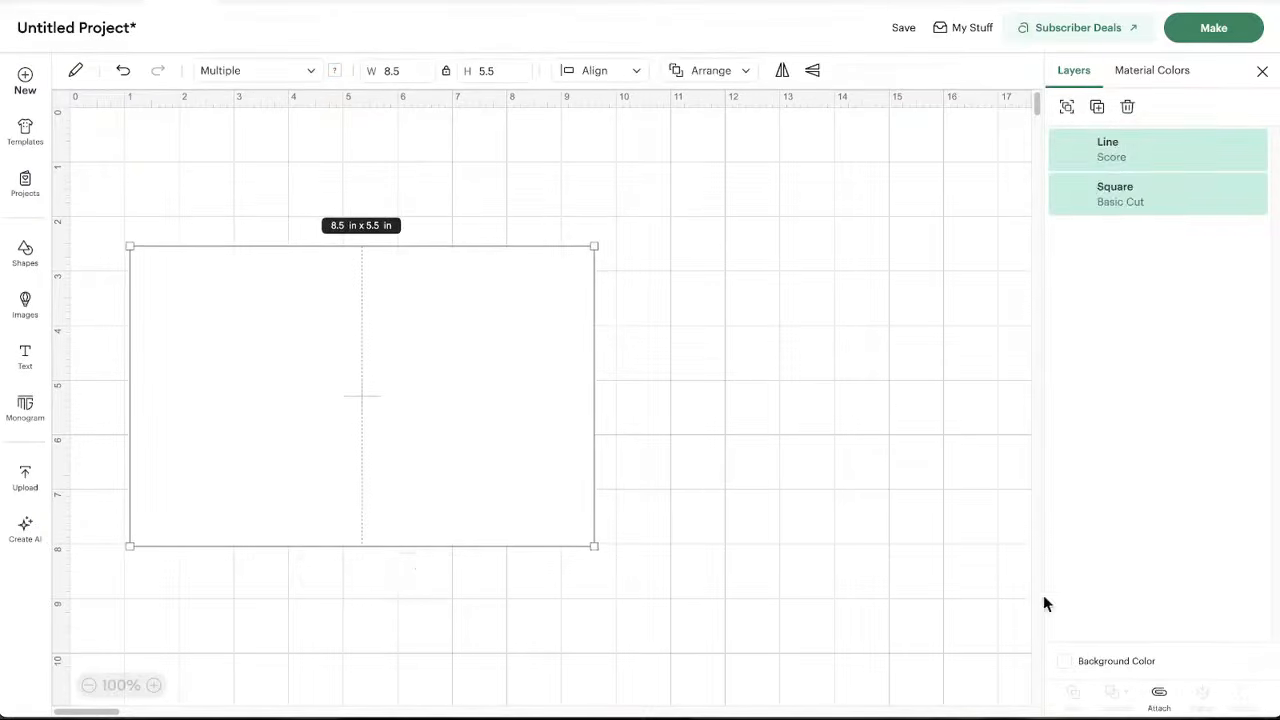
pyautogui.click(818, 420)
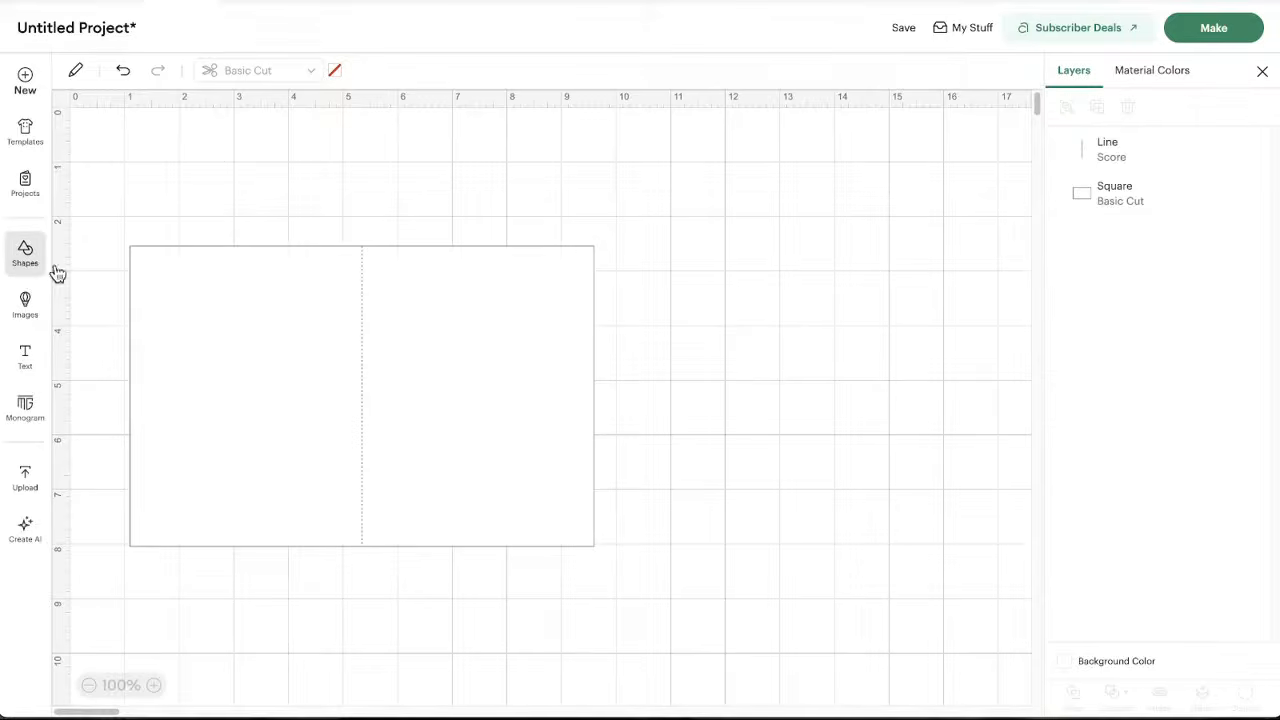
# Add a 2 in circle shape and place it on the empty canvas to the right of the rectangle
pyautogui.click(25, 255)
pyautogui.click(172, 460)
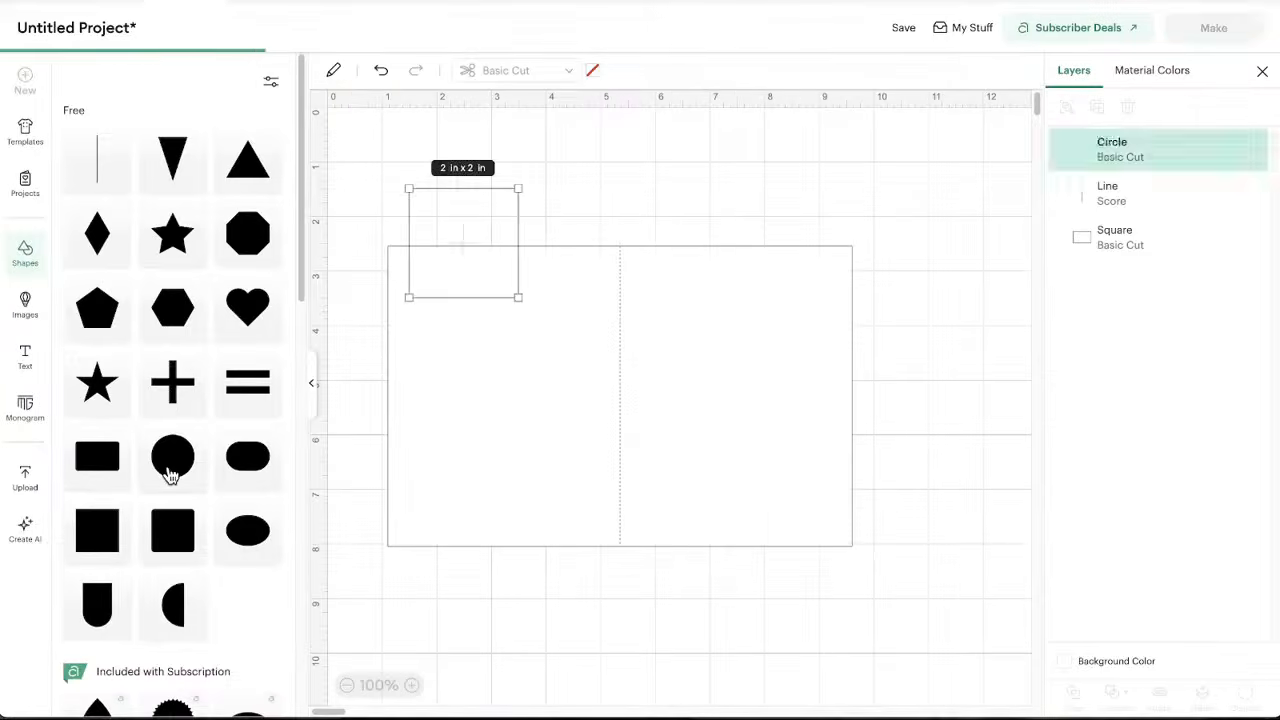
pyautogui.moveTo(460, 251); pyautogui.dragTo(951, 309)
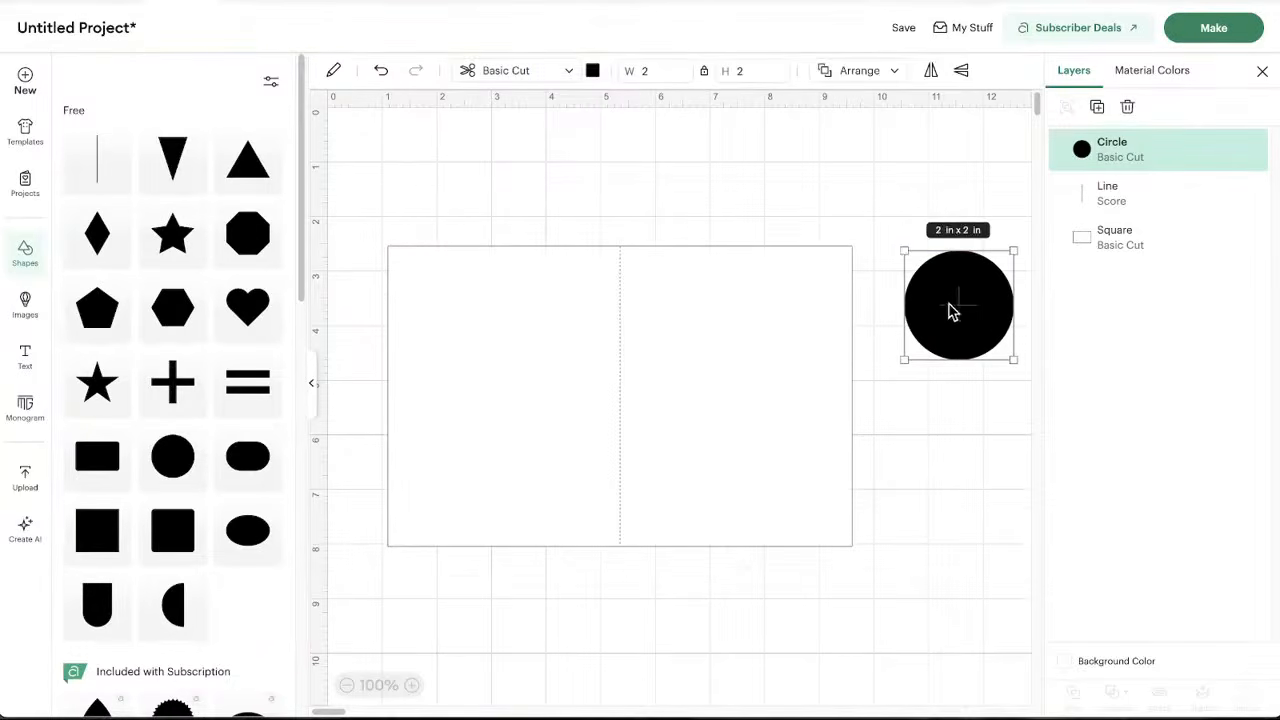
# Move the rectangle and its score line together to the canvas's left edge and slightly lower, leaving room beside them
pyautogui.moveTo(543, 189); pyautogui.dragTo(683, 368)
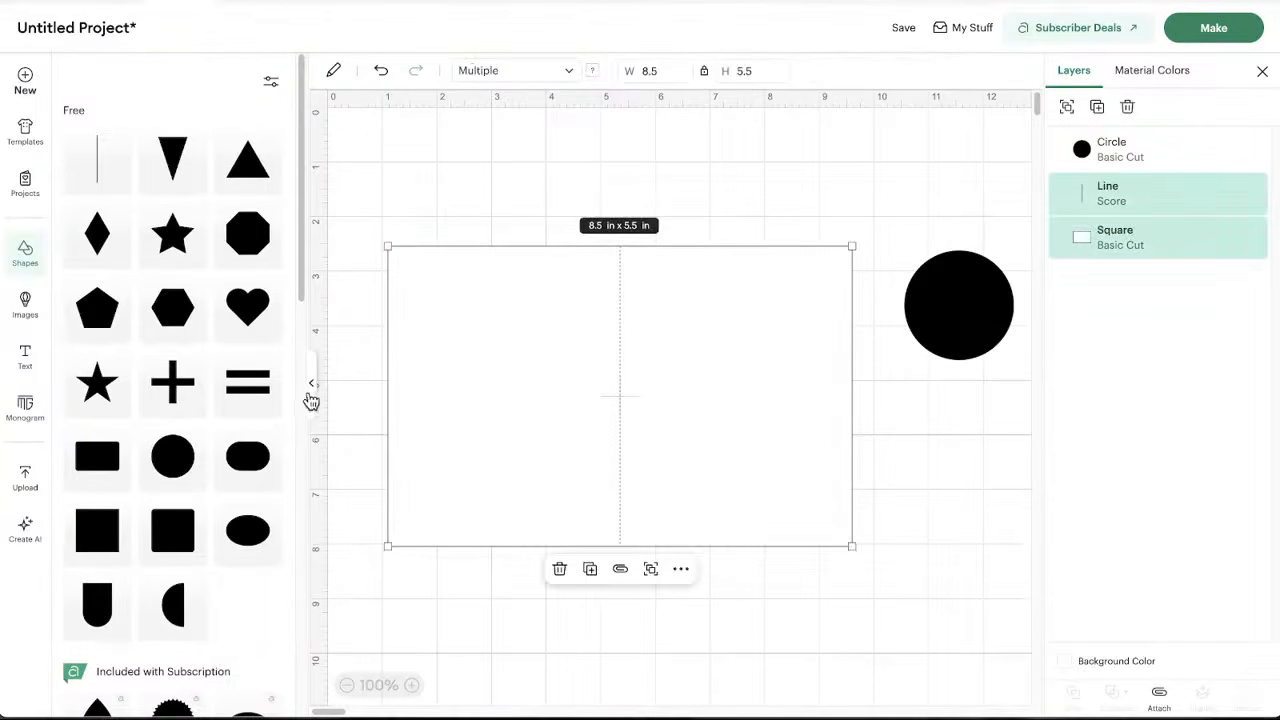
pyautogui.click(310, 395)
pyautogui.moveTo(562, 416); pyautogui.dragTo(434, 414)
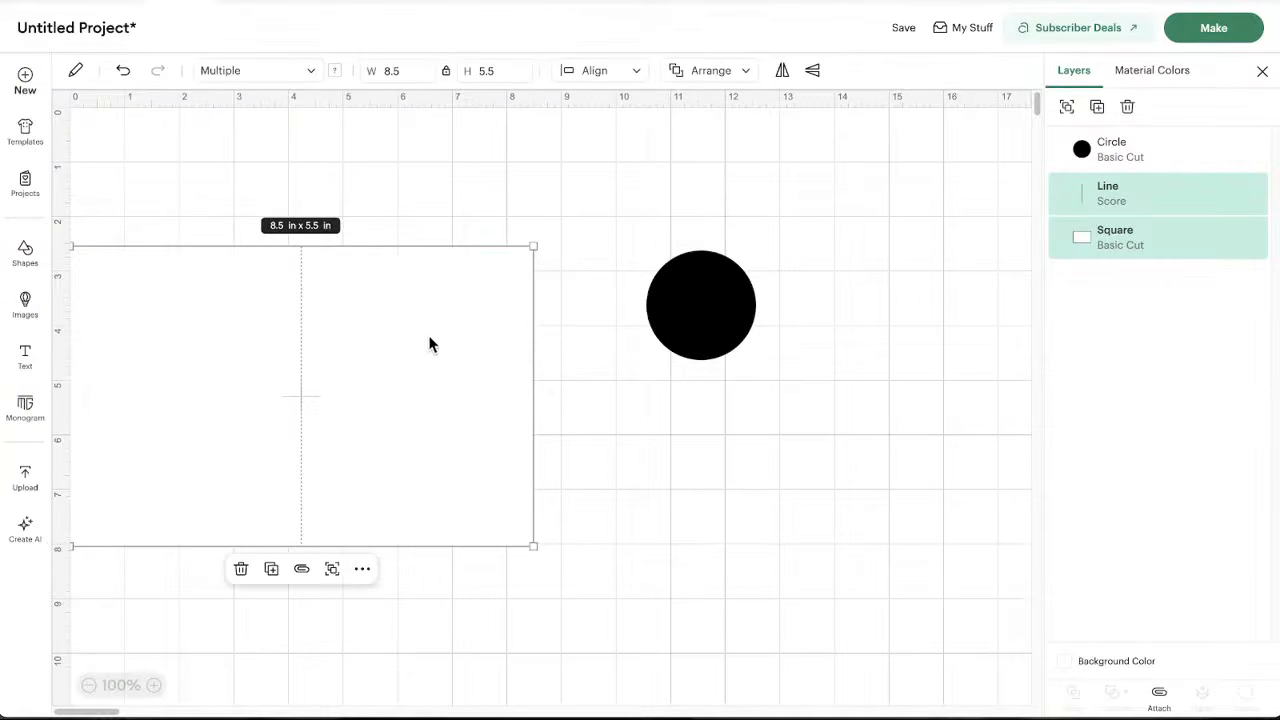
pyautogui.click(655, 460)
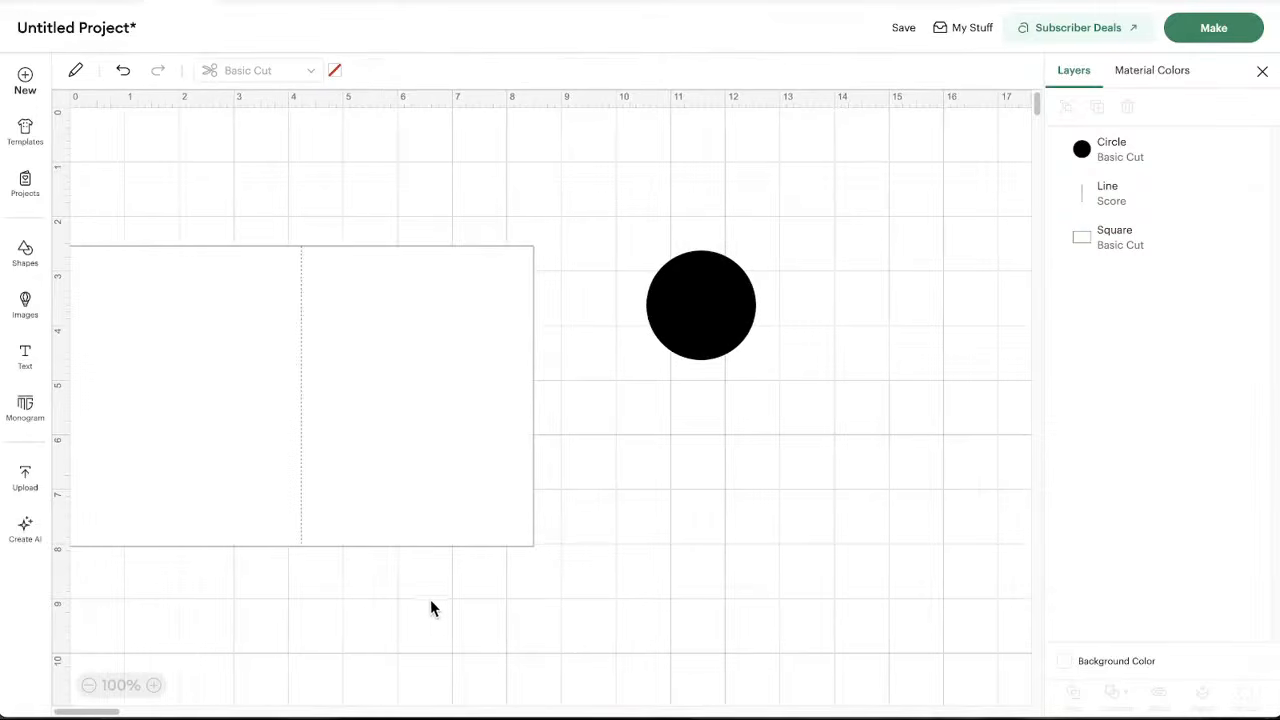
pyautogui.scroll(-6, 431, 598)
pyautogui.scroll(4, 368, 449)
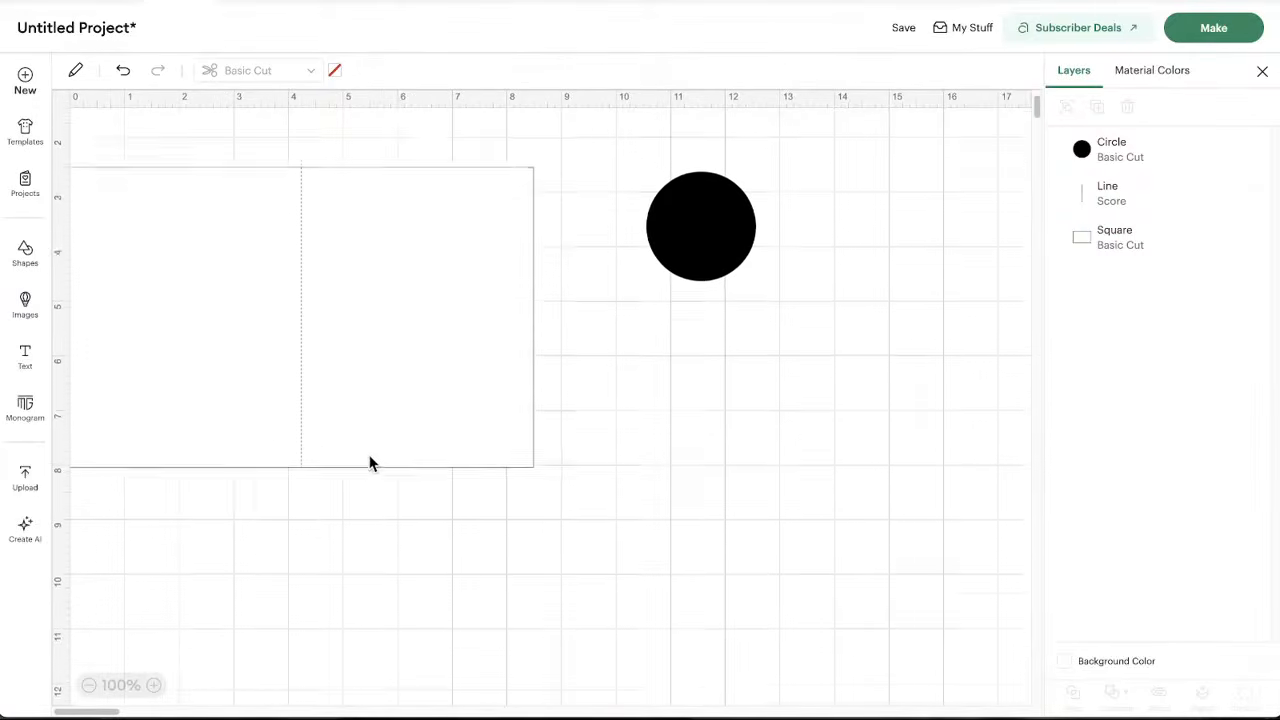
pyautogui.scroll(1, 369, 463)
pyautogui.moveTo(203, 157); pyautogui.dragTo(372, 352)
pyautogui.moveTo(285, 343); pyautogui.dragTo(227, 385)
pyautogui.click(706, 430)
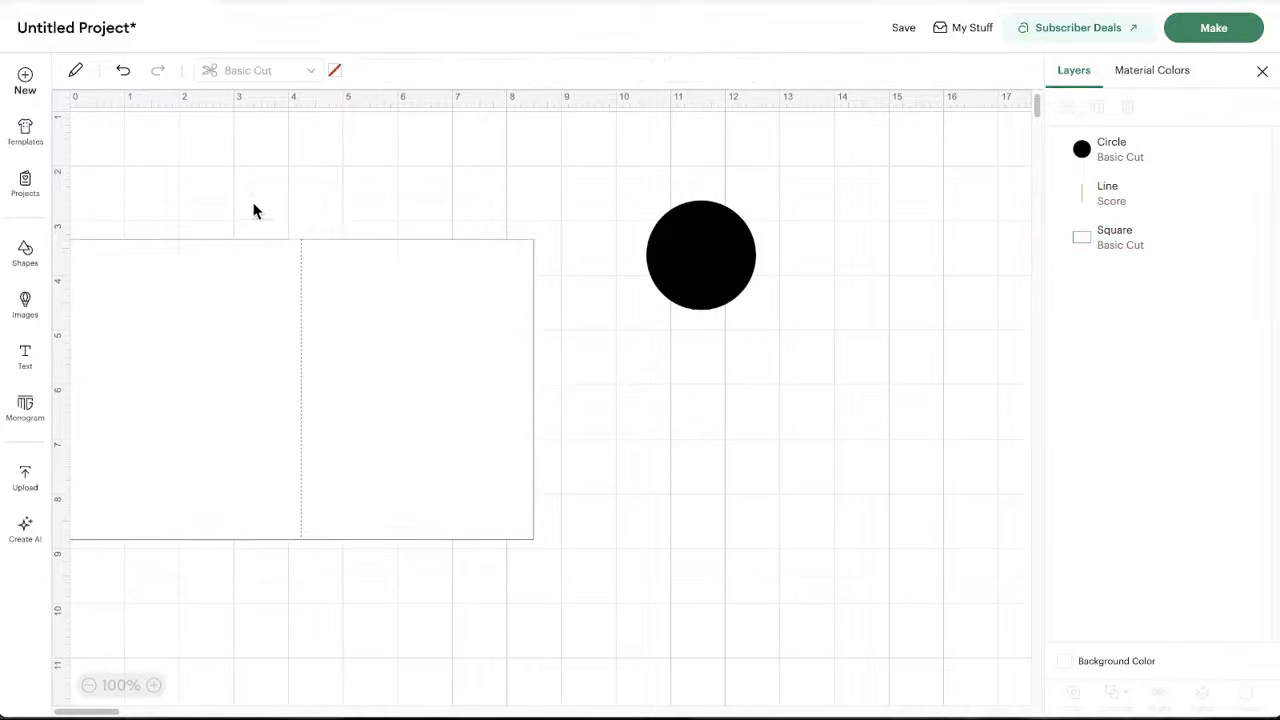
# Move the black circle farther right, away from the rectangle
pyautogui.moveTo(257, 209); pyautogui.dragTo(374, 460)
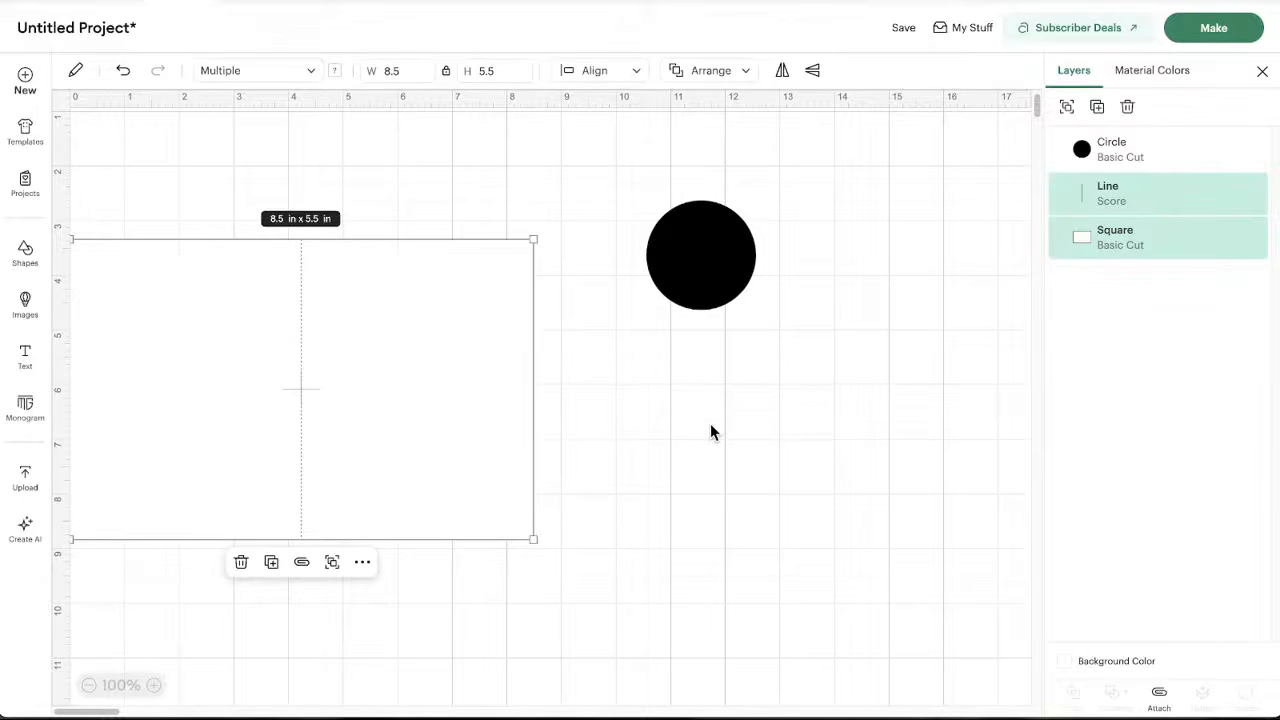
pyautogui.click(745, 480)
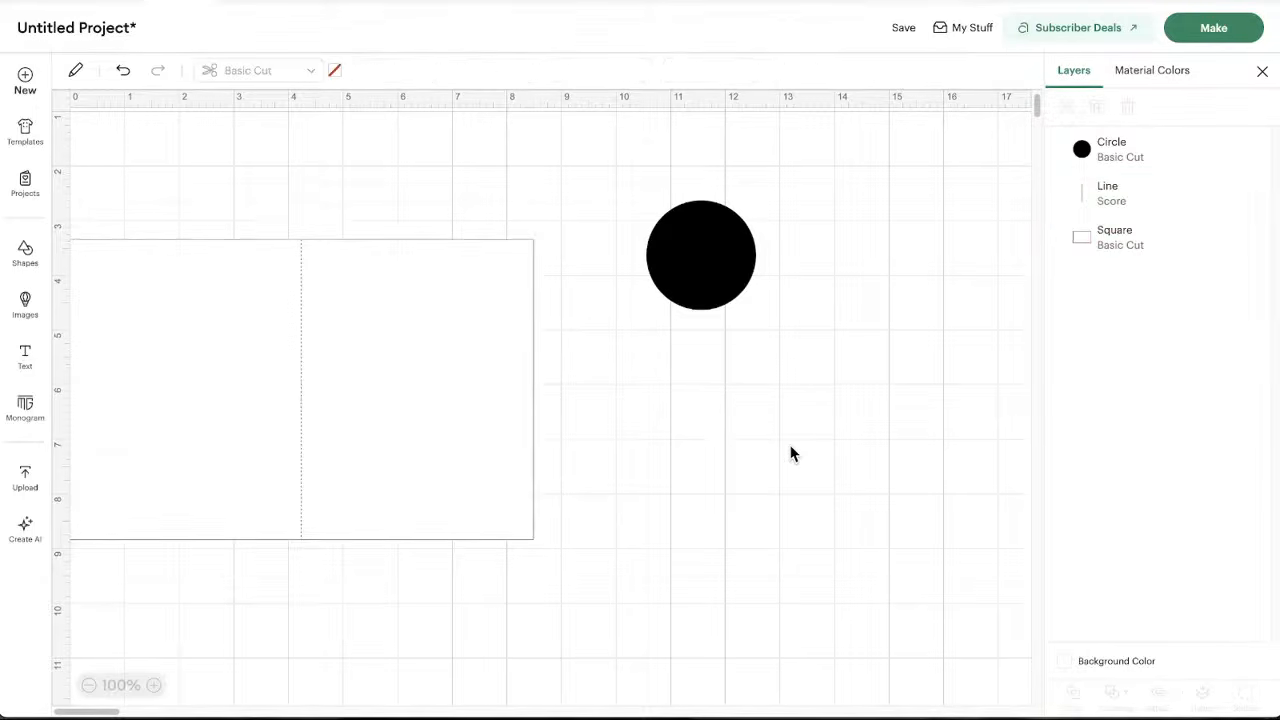
pyautogui.click(714, 257)
pyautogui.moveTo(714, 257); pyautogui.dragTo(833, 313)
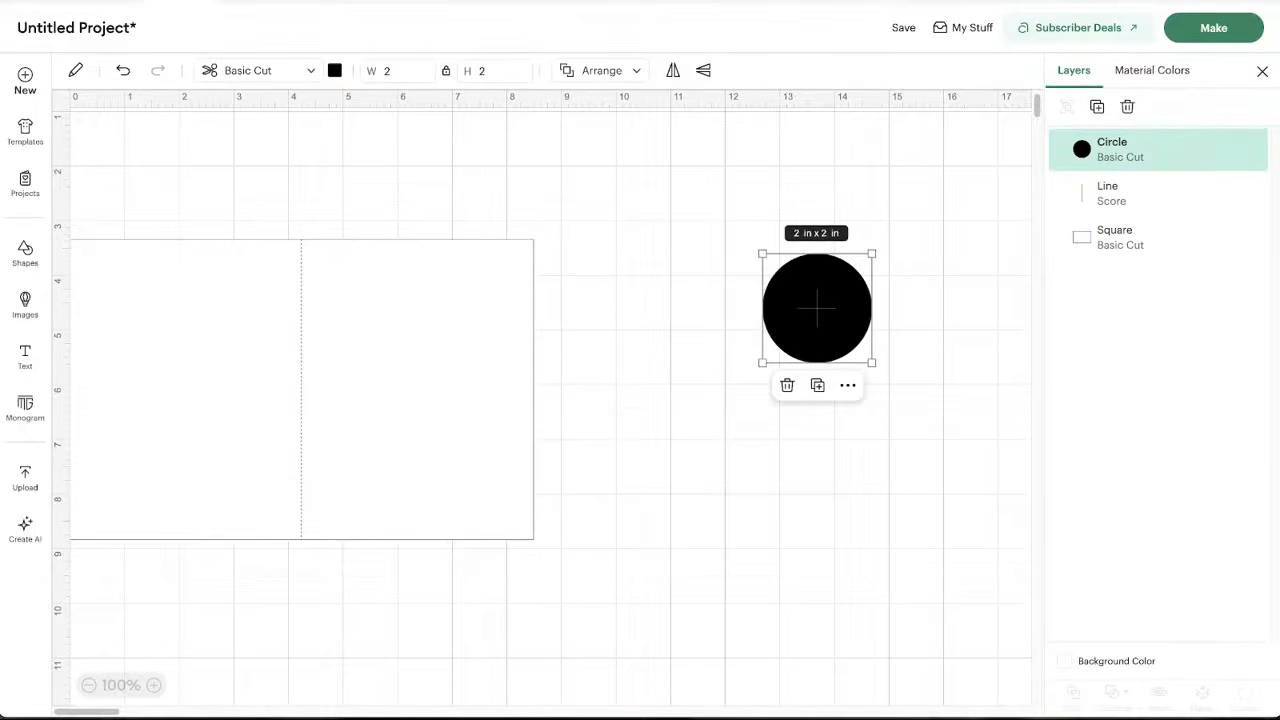
# Search the image library for "snowglobe" and place the thin-outlined globe with the solid rounded base to the right of the rectangle
pyautogui.click(27, 318)
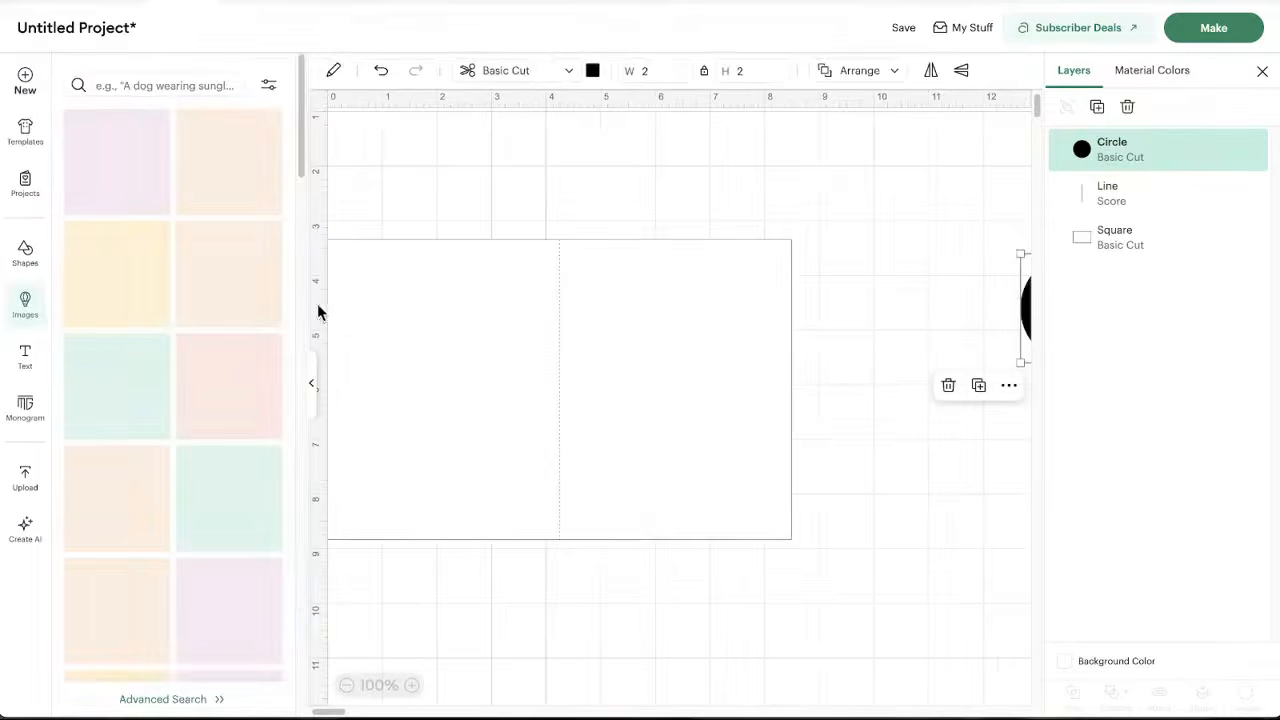
pyautogui.click(158, 87)
pyautogui.write('s')
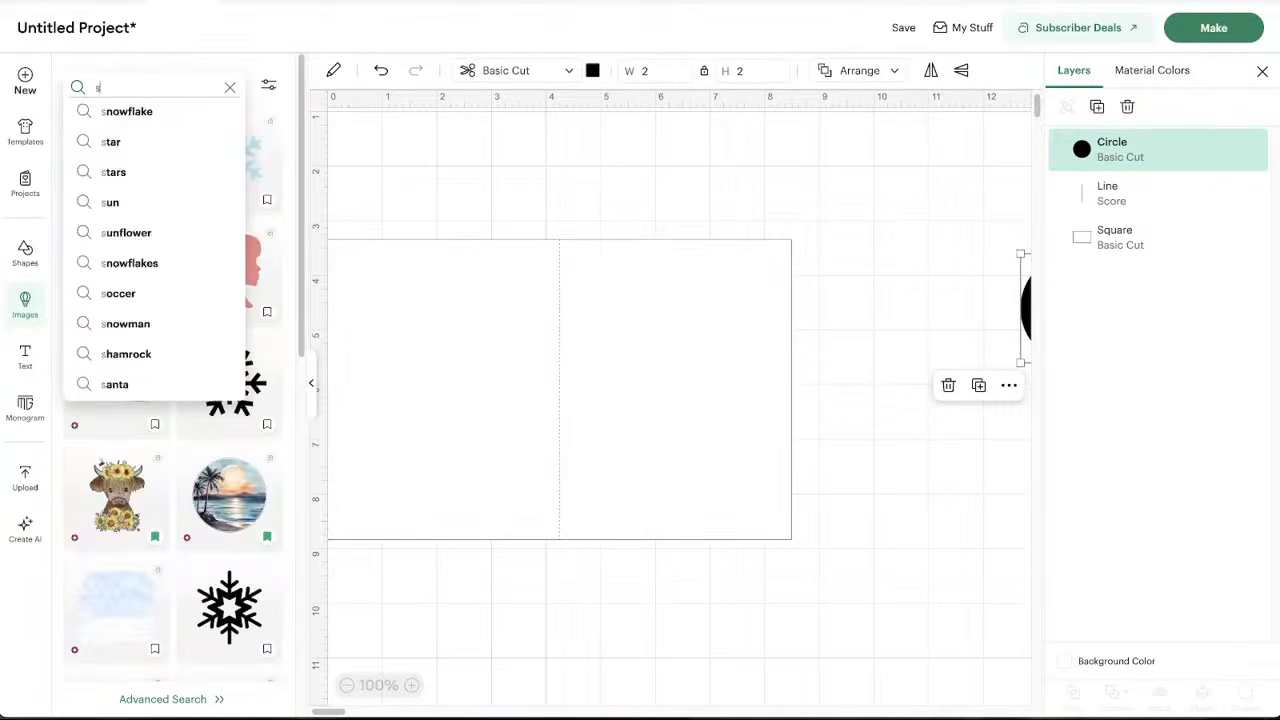
pyautogui.write('nowglobe')
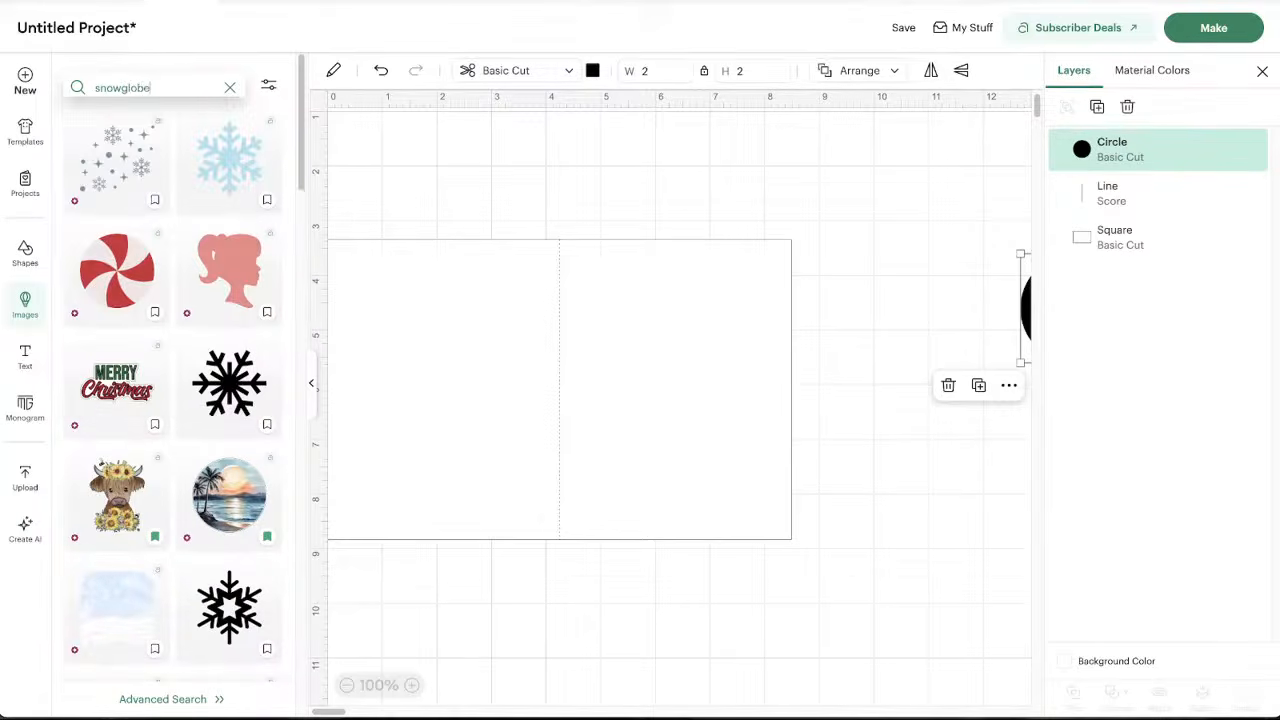
pyautogui.press('Return')
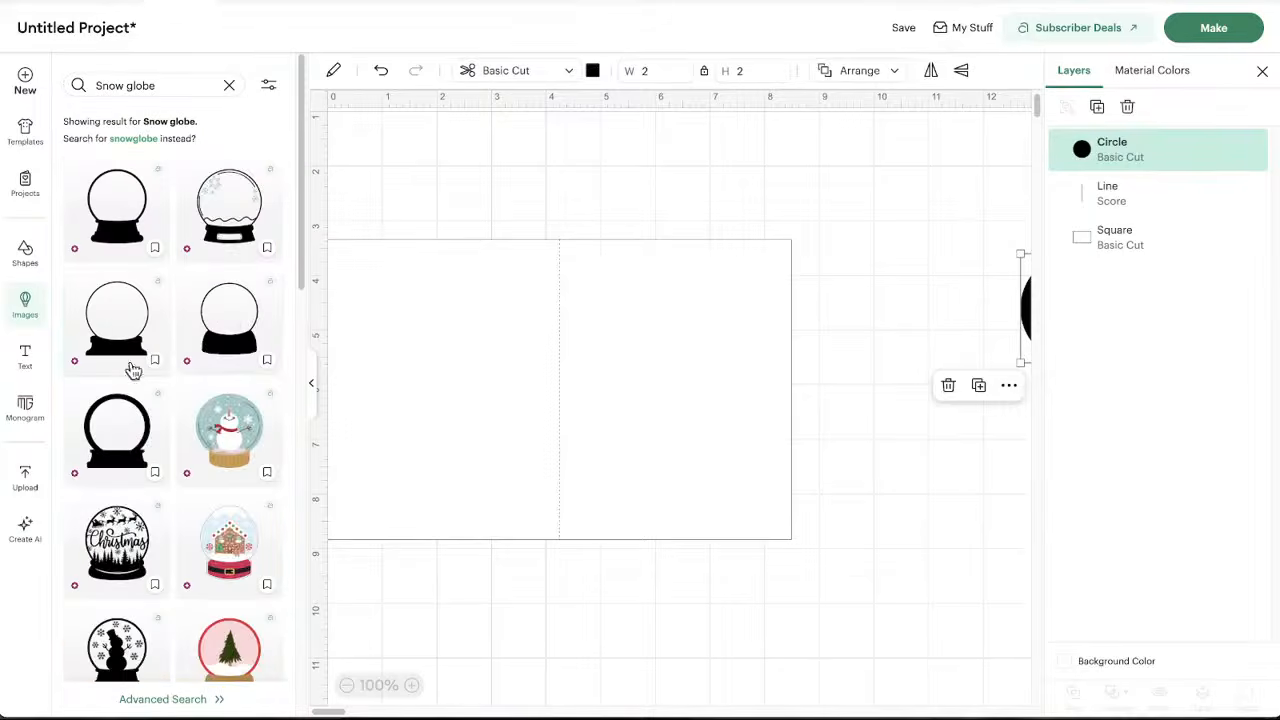
pyautogui.scroll(-1, 160, 340)
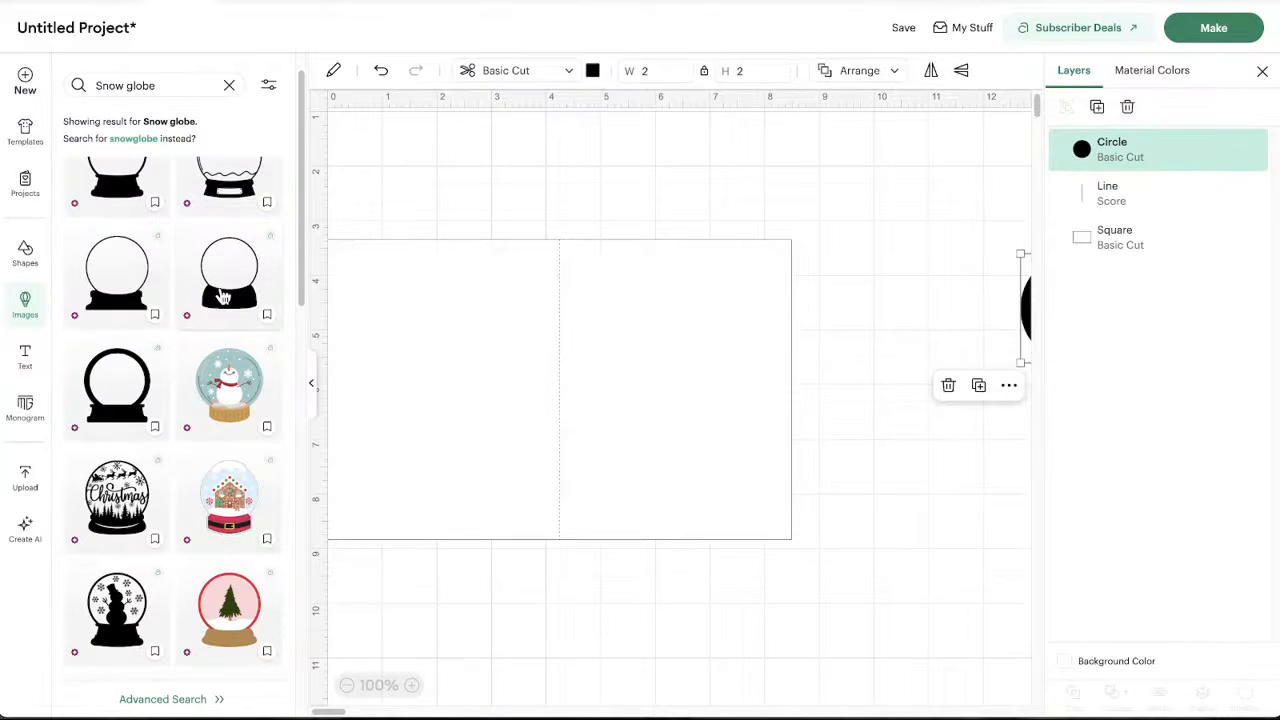
pyautogui.click(224, 296)
pyautogui.moveTo(491, 338); pyautogui.dragTo(808, 533)
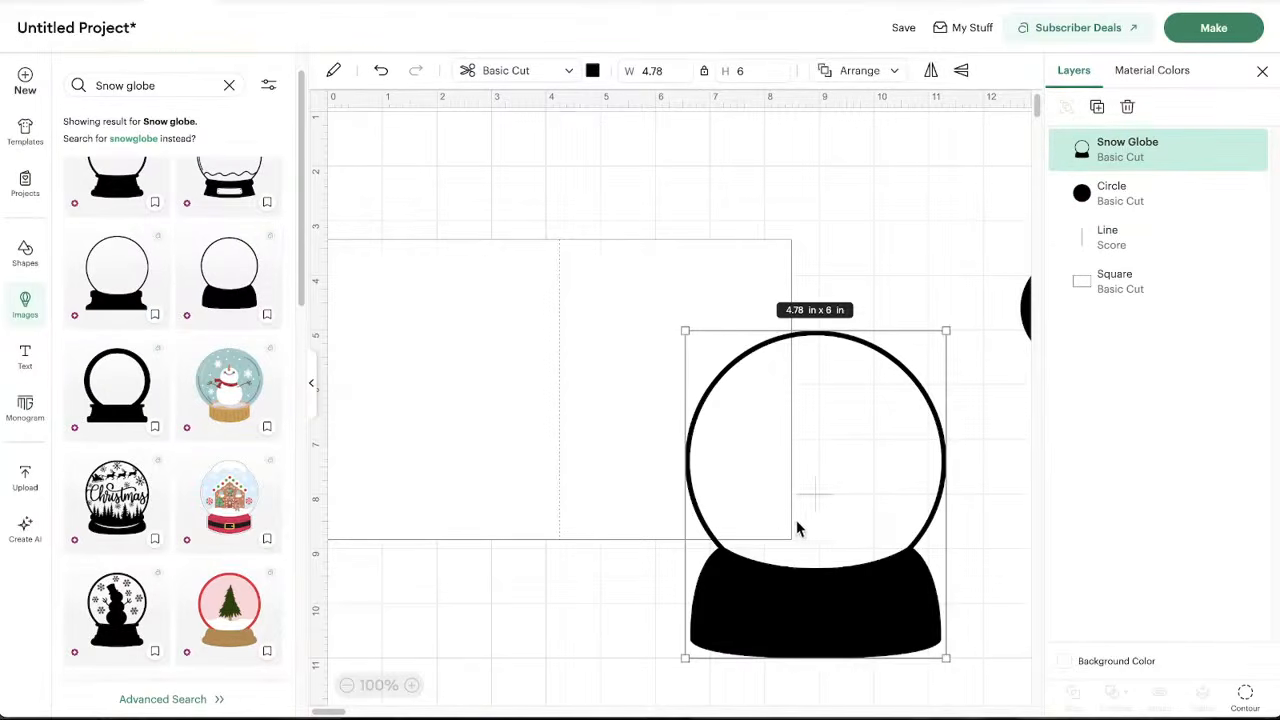
pyautogui.click(311, 385)
pyautogui.moveTo(598, 610); pyautogui.dragTo(781, 594)
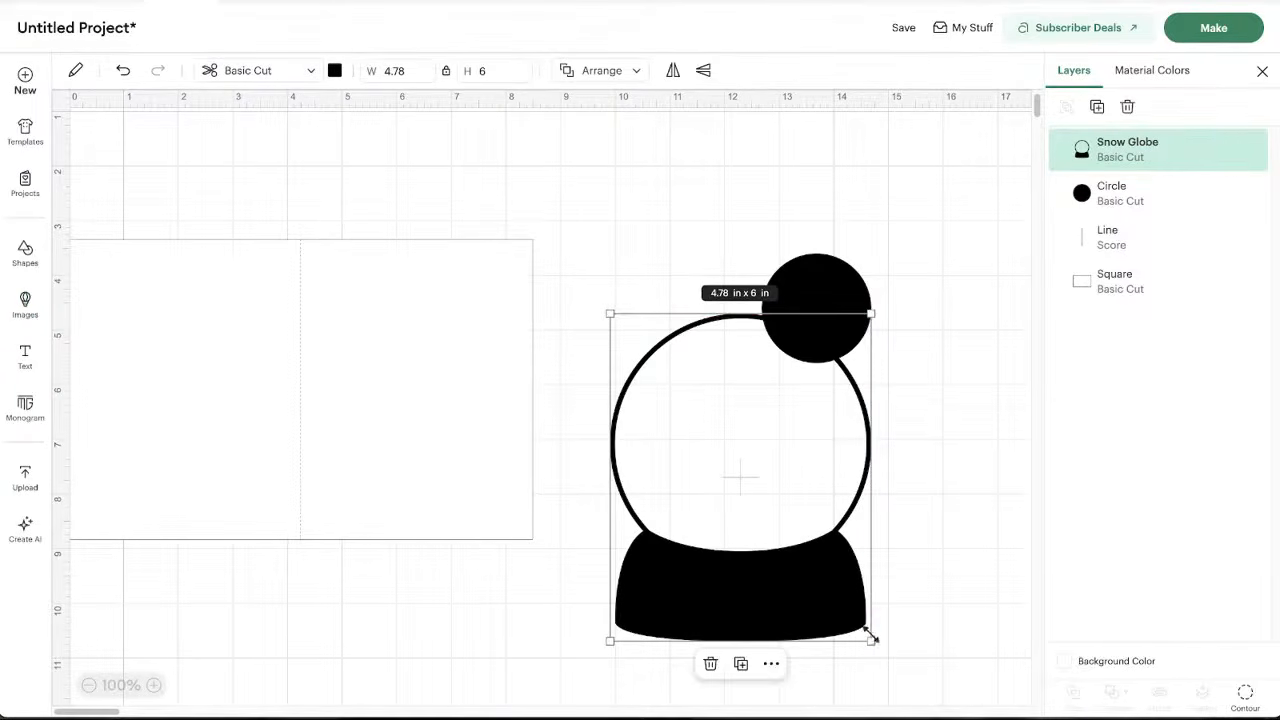
# Scale the snow globe down to about 3.07 x 3.86 in and delete the black circle
pyautogui.moveTo(872, 643); pyautogui.dragTo(774, 523)
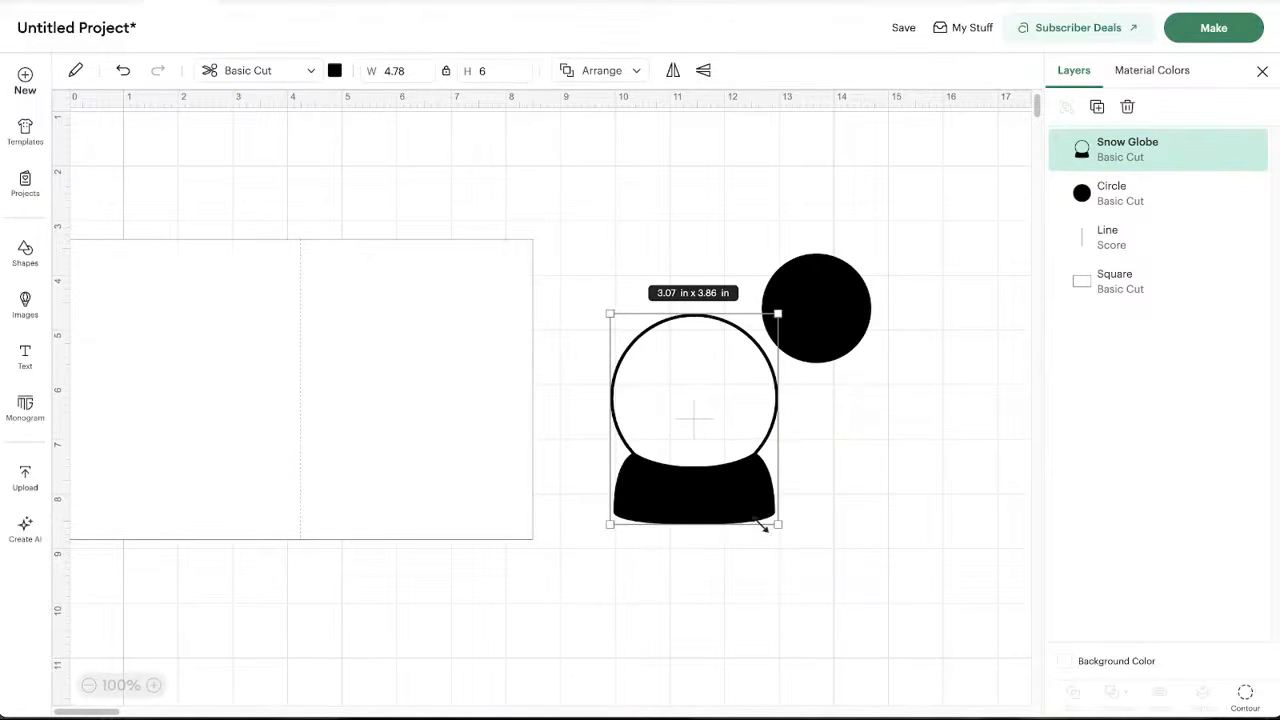
pyautogui.click(810, 340)
pyautogui.press('Delete')
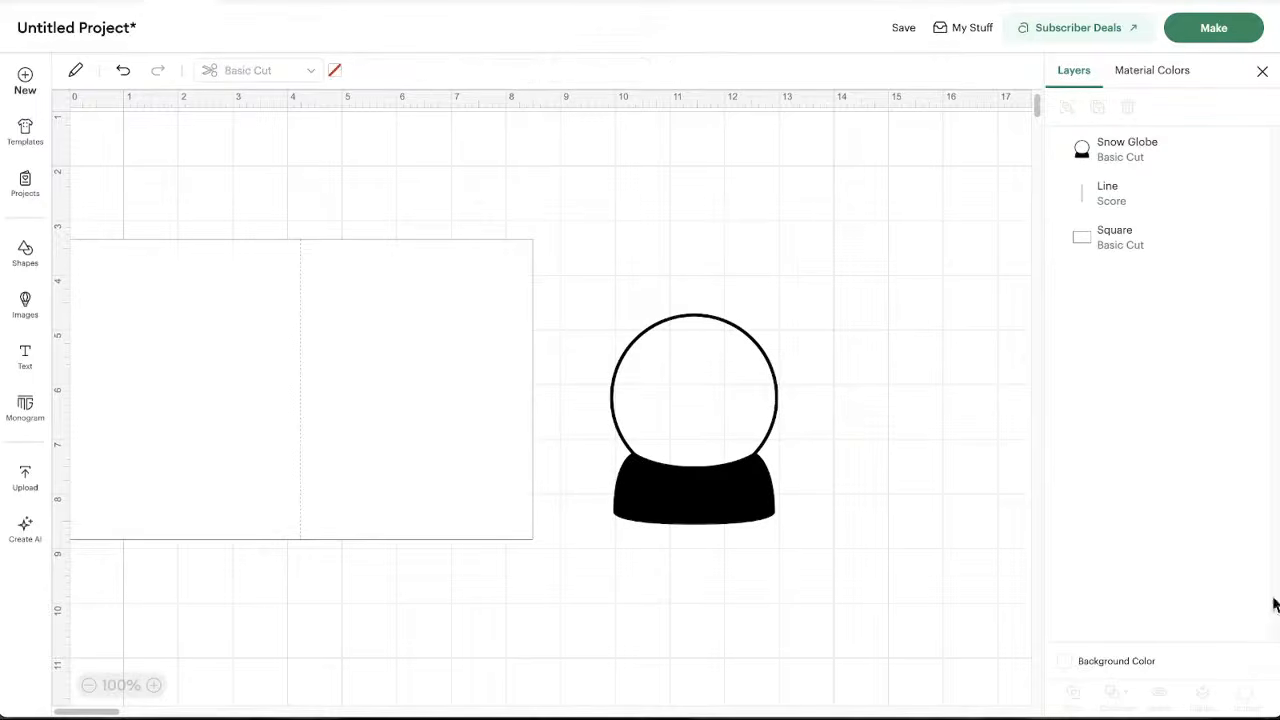
# Duplicate the snow globe, place the copy to its right, and shift the original slightly left
pyautogui.rightClick(703, 482)
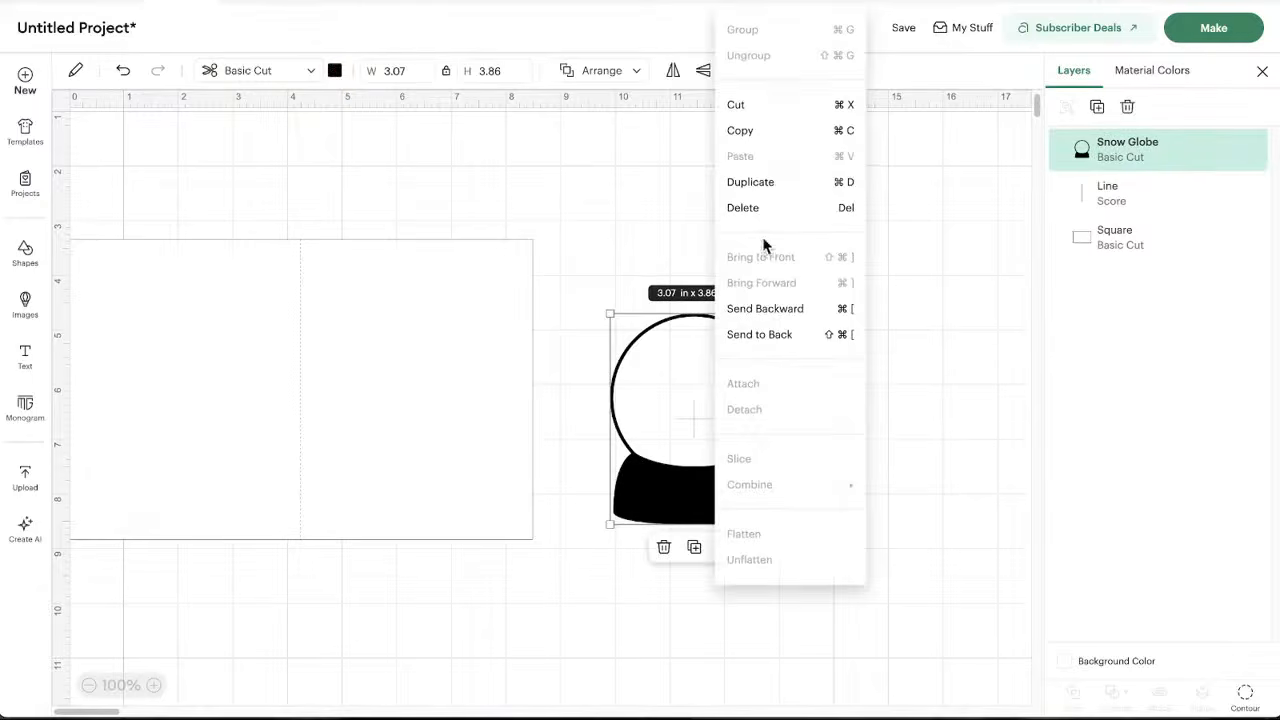
pyautogui.click(774, 189)
pyautogui.moveTo(763, 514); pyautogui.dragTo(964, 501)
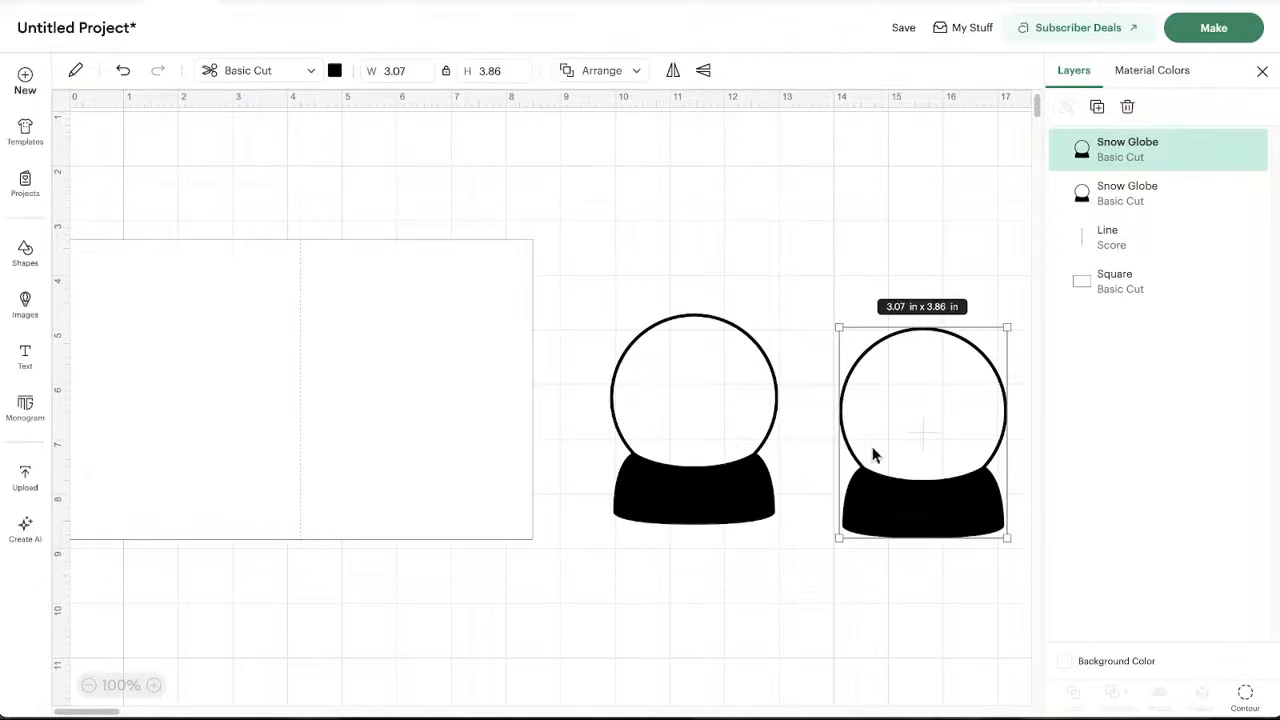
pyautogui.moveTo(741, 453); pyautogui.dragTo(703, 457)
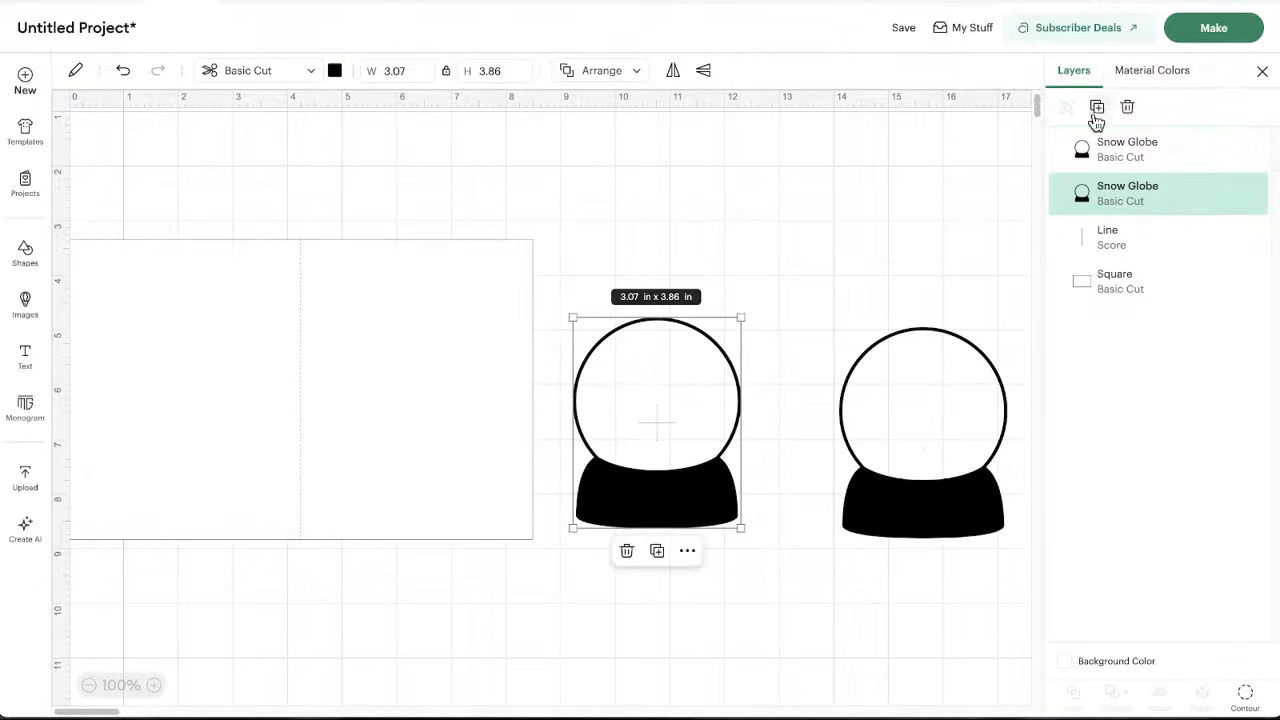
# Try hiding the inner globe contour on the snow globe copy beside the original, and turn that contour back on
pyautogui.click(903, 416)
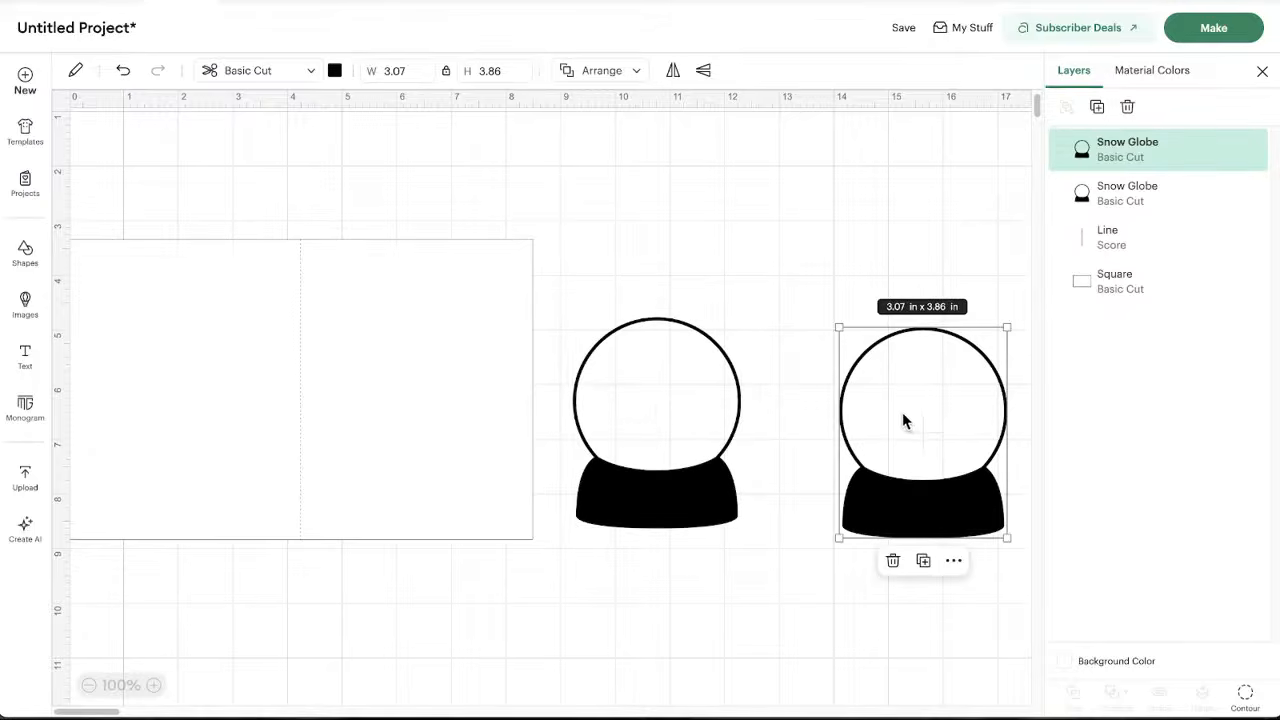
pyautogui.click(1245, 693)
pyautogui.click(477, 229)
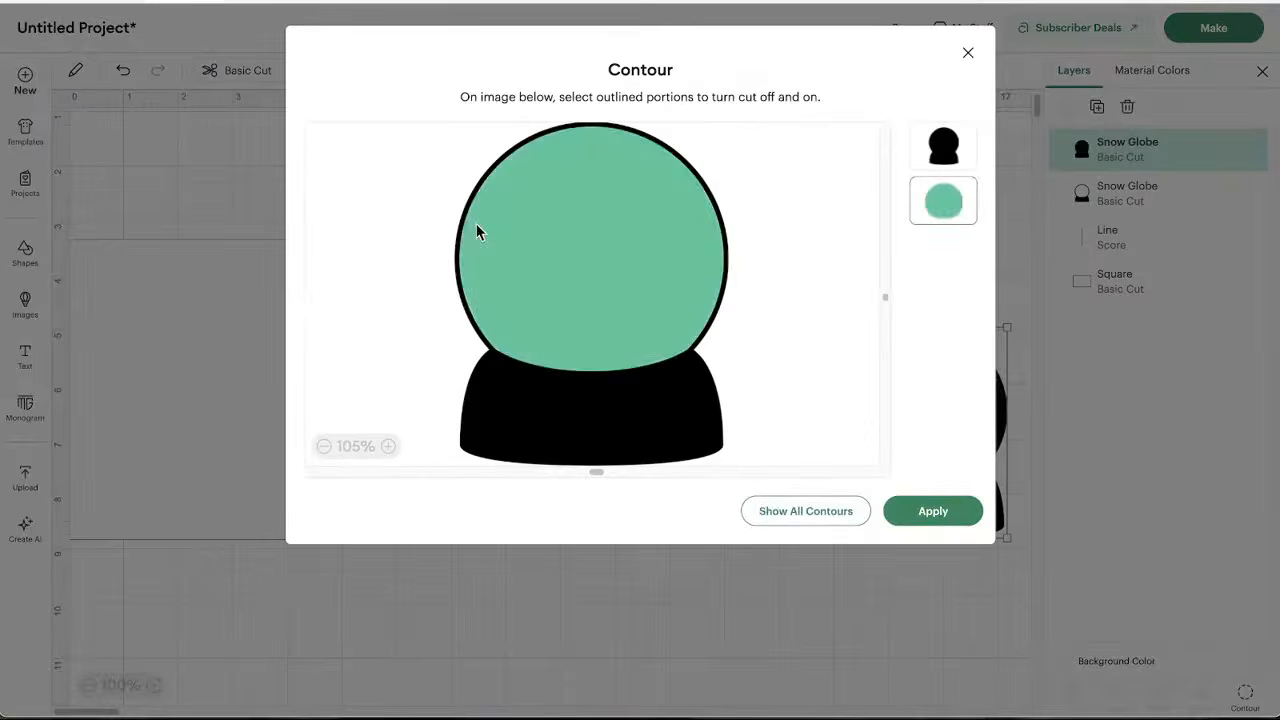
pyautogui.click(708, 432)
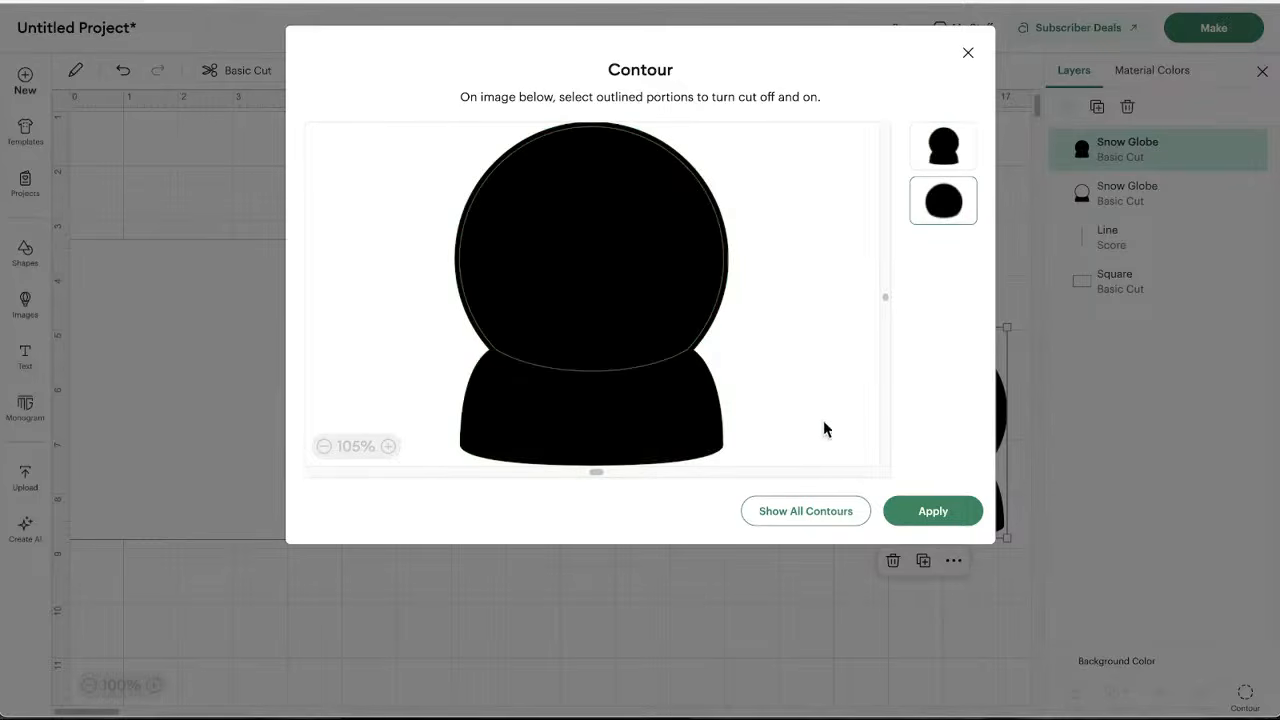
pyautogui.click(531, 187)
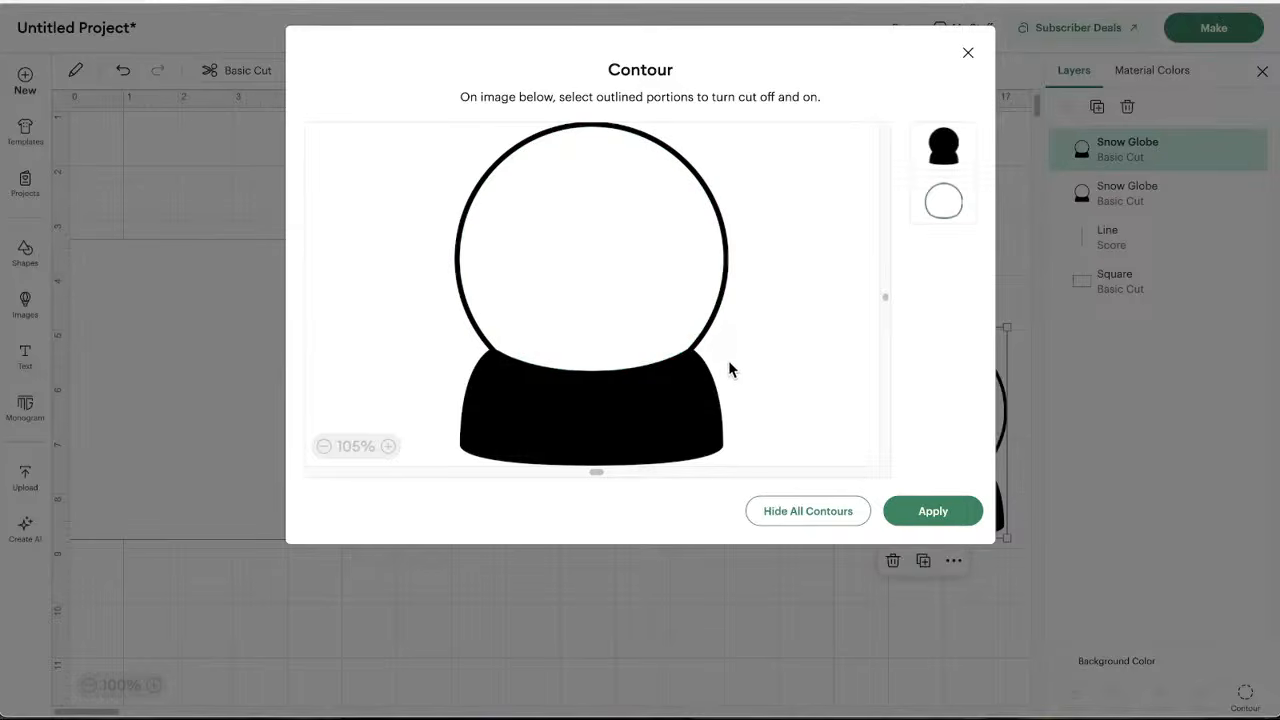
pyautogui.click(605, 213)
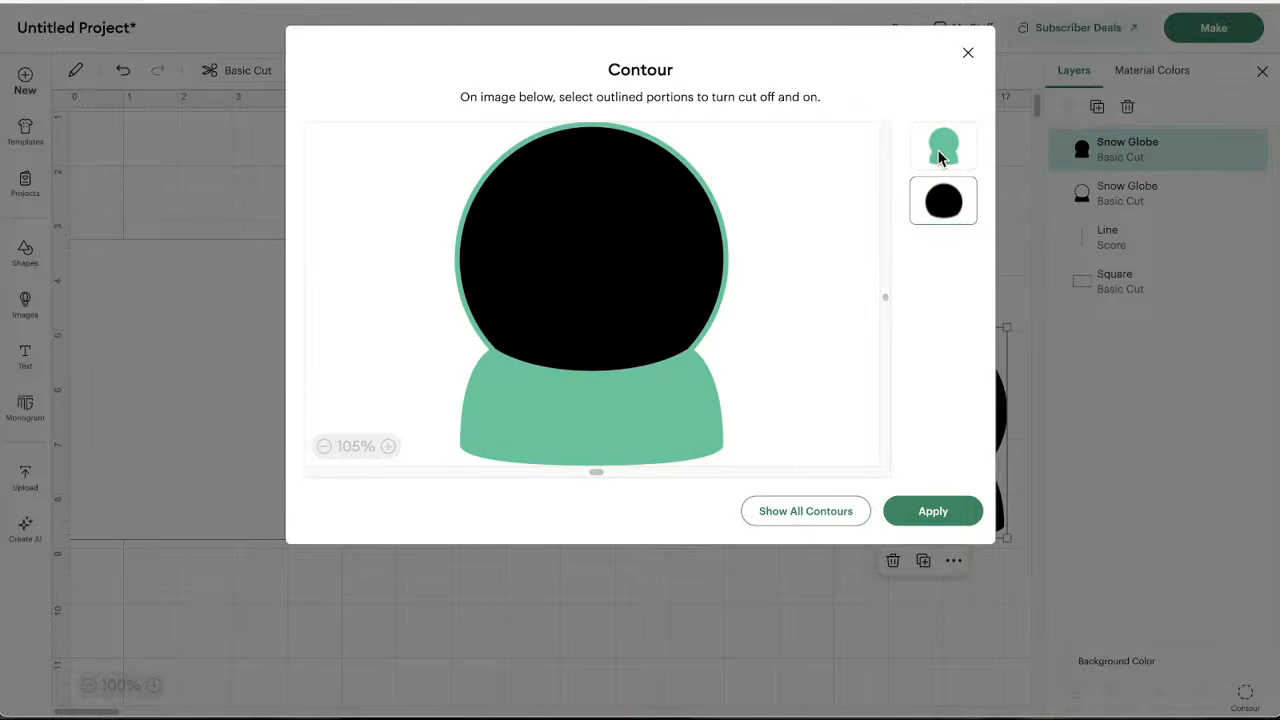
pyautogui.click(943, 205)
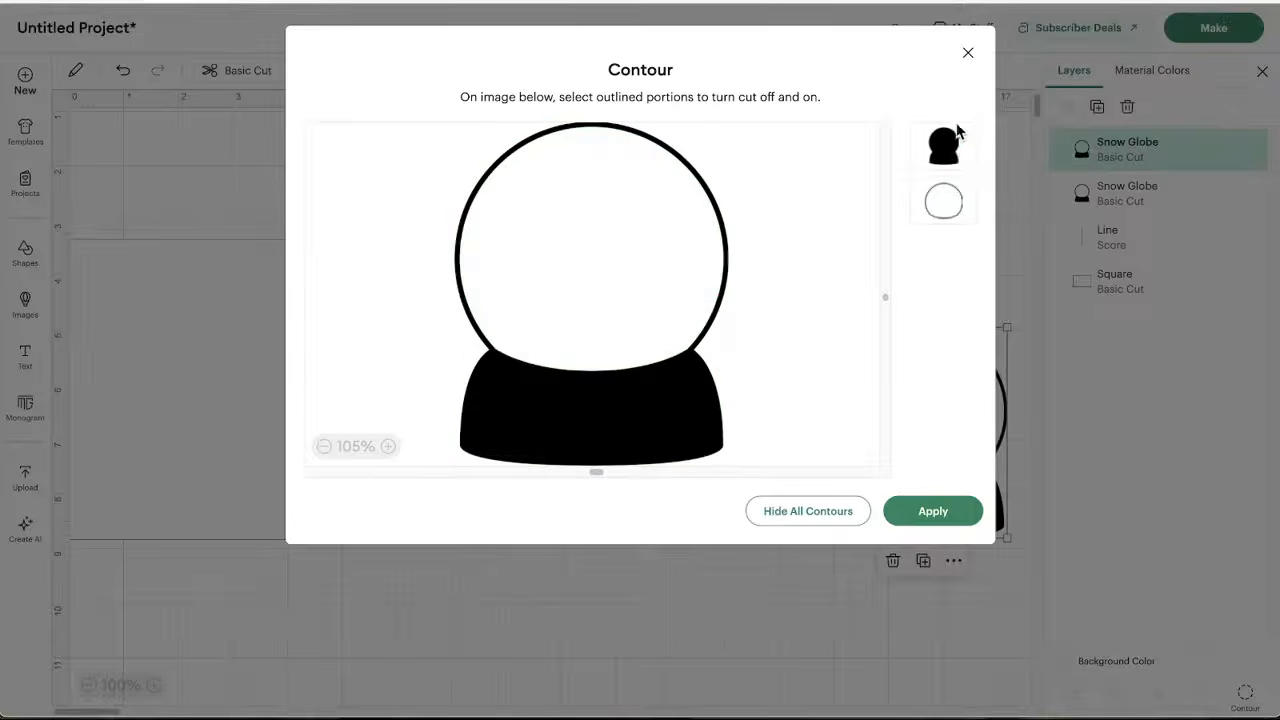
# Hide the outer contour of the snow globe copy to leave only the inner globe shape, and delete that shape
pyautogui.click(948, 145)
pyautogui.click(932, 516)
pyautogui.click(820, 570)
pyautogui.moveTo(898, 450); pyautogui.dragTo(829, 437)
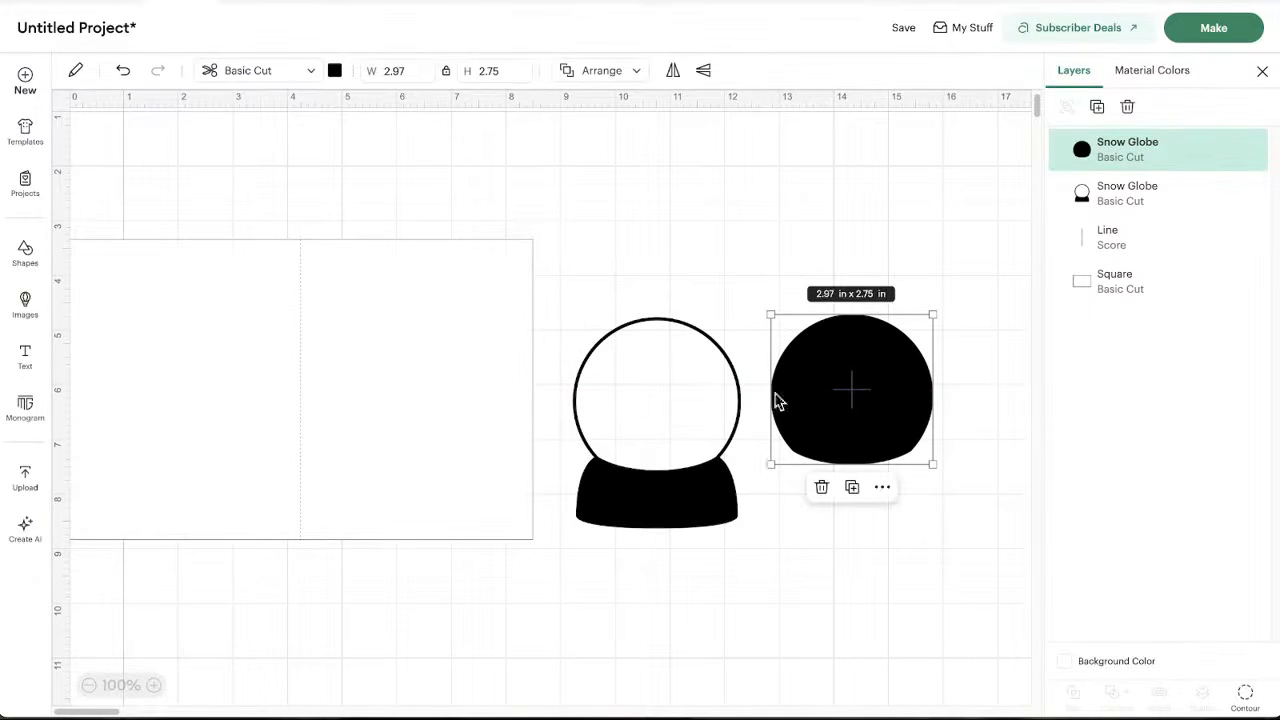
pyautogui.press('Delete')
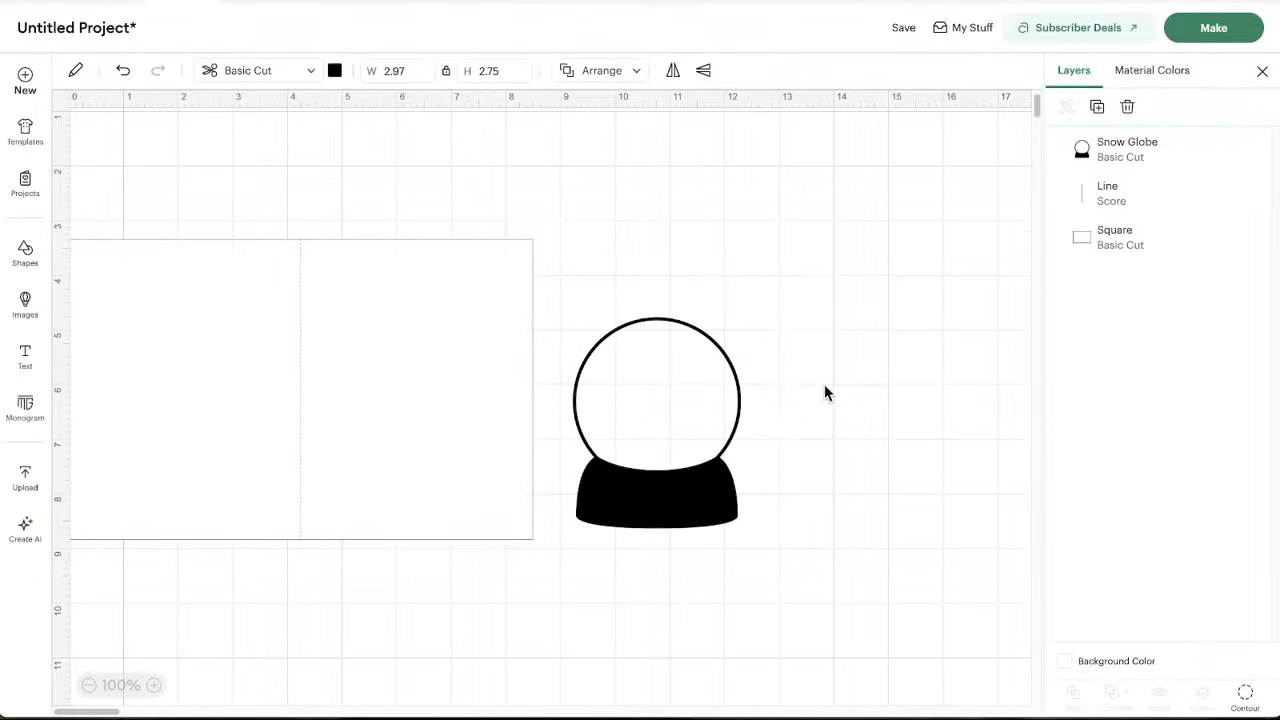
# Move the remaining snow globe onto the right half of the card, centred vertically at about x 4.81, y 4.17
pyautogui.click(671, 523)
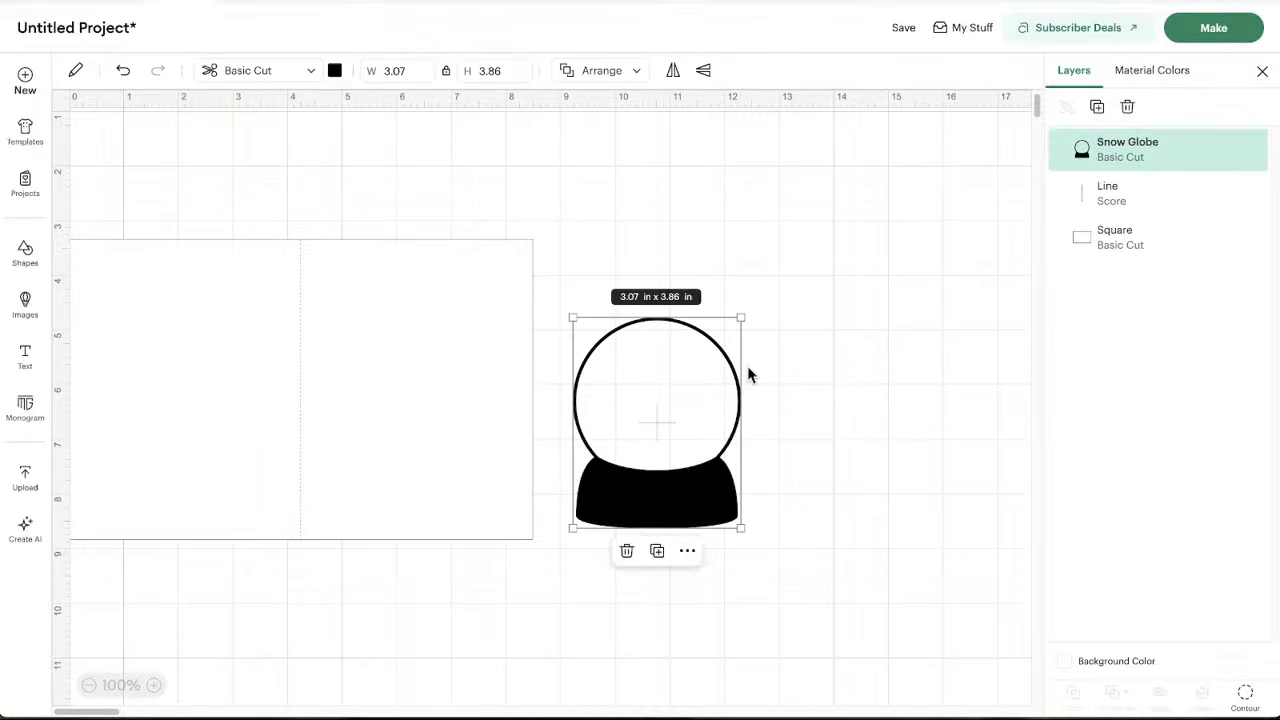
pyautogui.moveTo(697, 491); pyautogui.dragTo(455, 473)
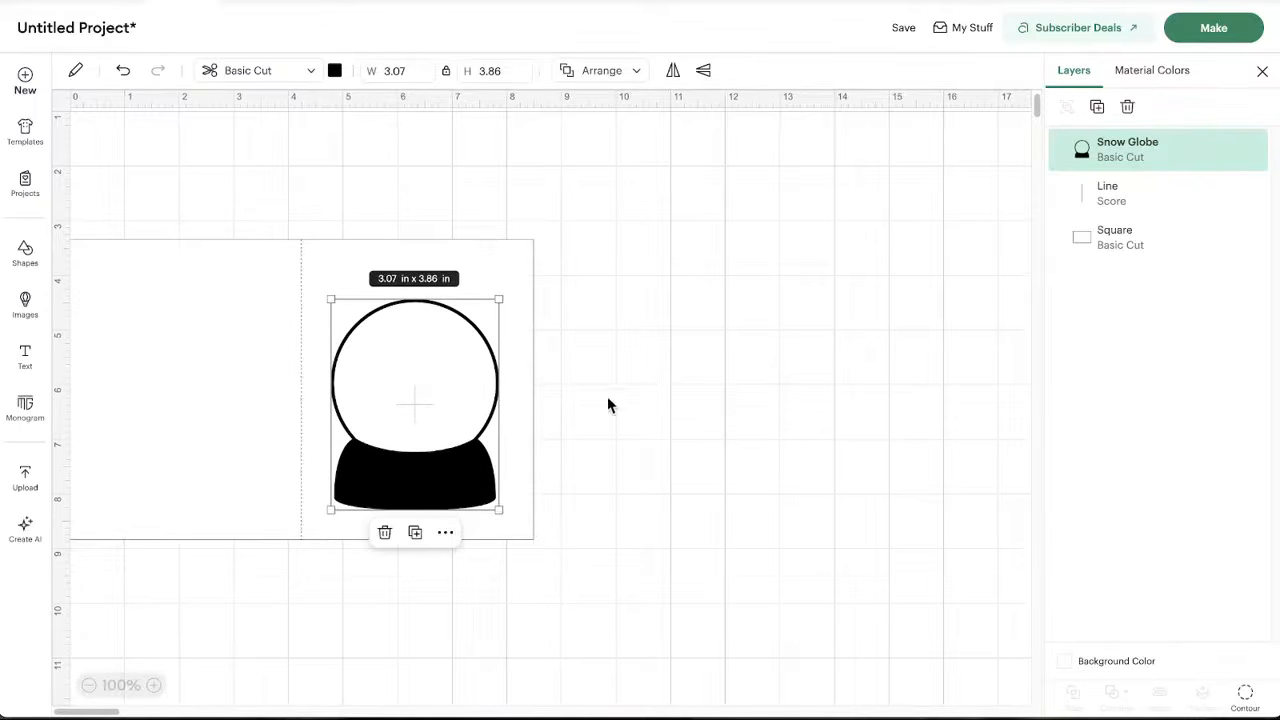
pyautogui.scroll(1, 609, 383)
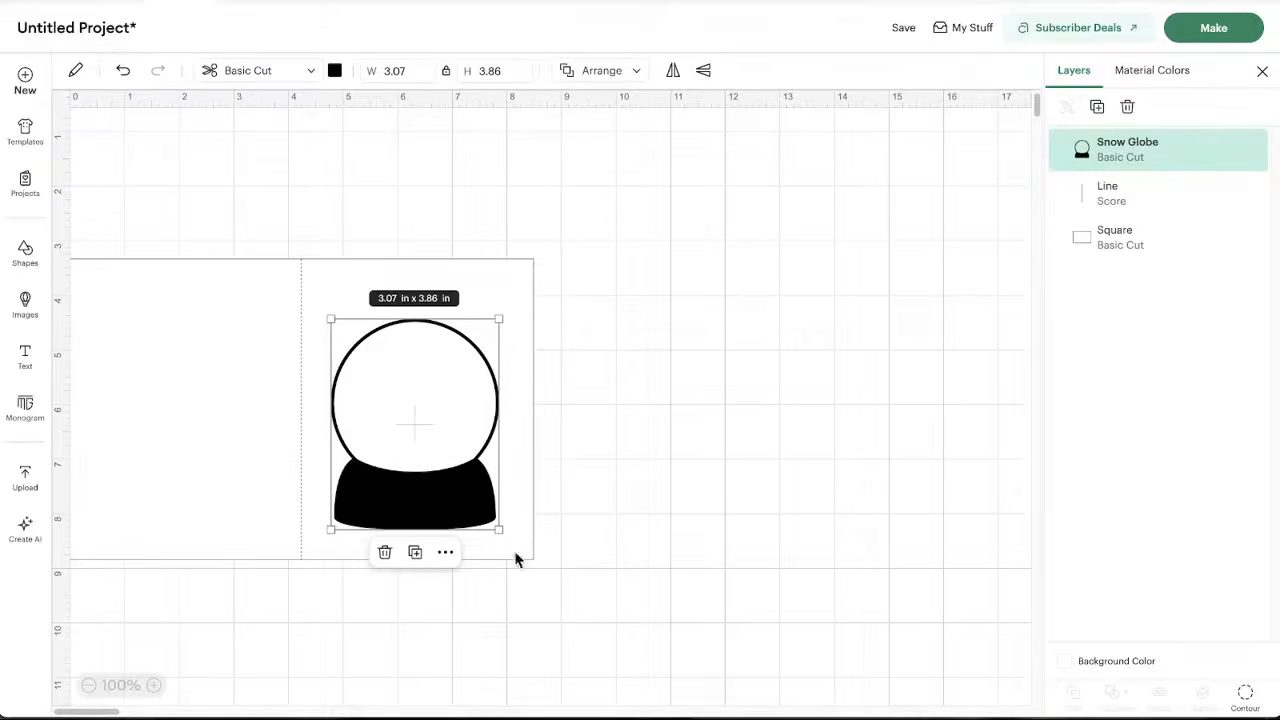
pyautogui.moveTo(423, 505); pyautogui.dragTo(420, 490)
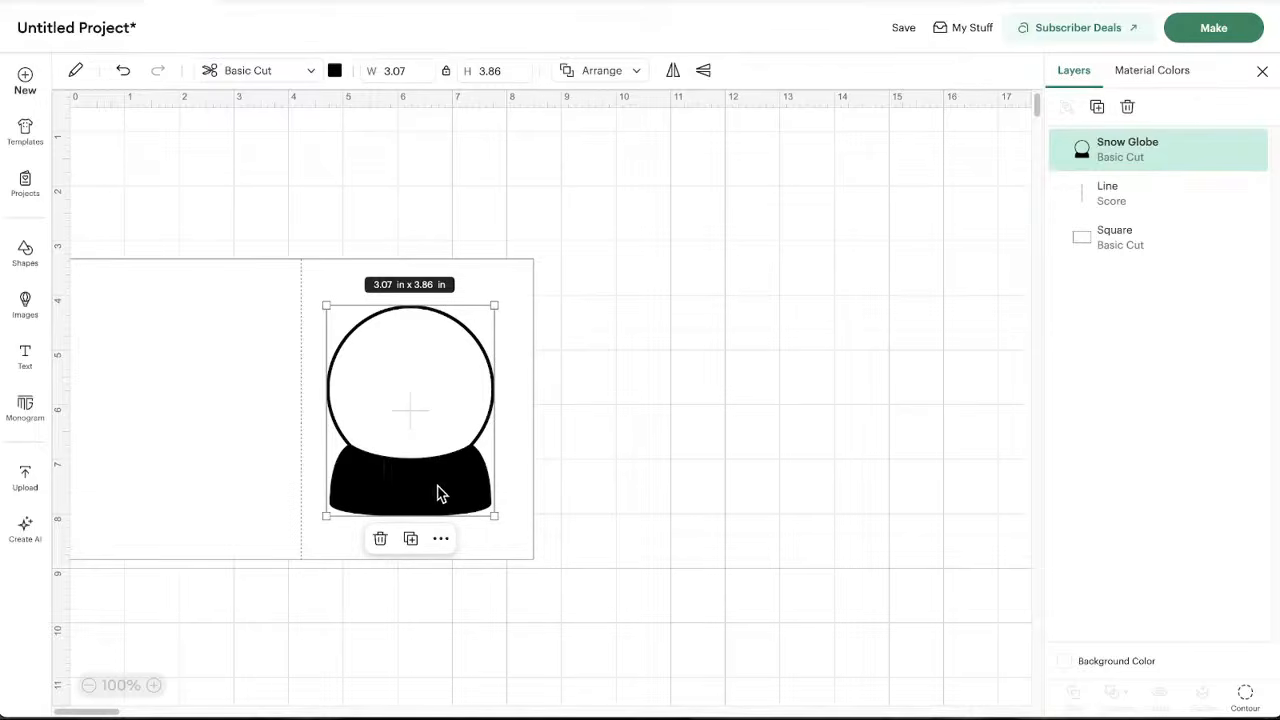
pyautogui.moveTo(406, 491)
pyautogui.mouseDown()
pyautogui.moveTo(394, 486)
pyautogui.moveTo(403, 463)
pyautogui.moveTo(398, 492)
pyautogui.moveTo(429, 486)
pyautogui.moveTo(360, 491)
pyautogui.moveTo(418, 491)
pyautogui.mouseUp()
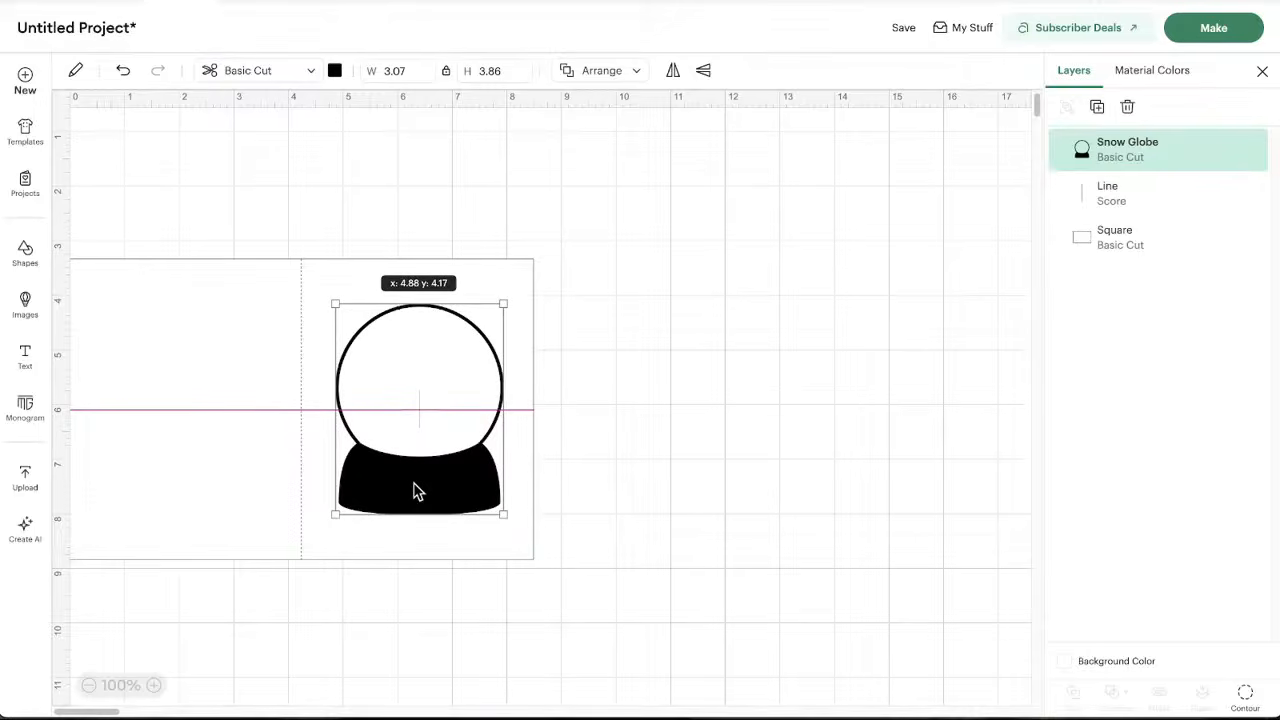
pyautogui.moveTo(418, 491); pyautogui.dragTo(413, 491)
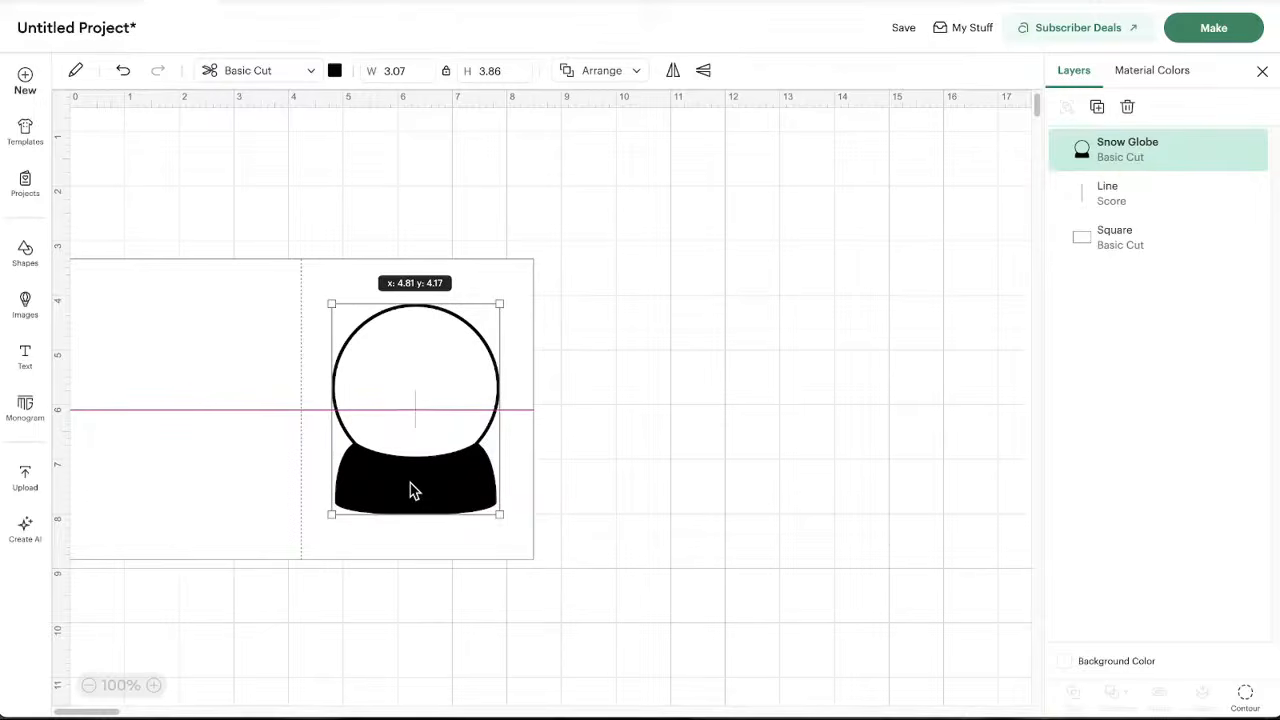
pyautogui.moveTo(413, 491); pyautogui.dragTo(413, 491)
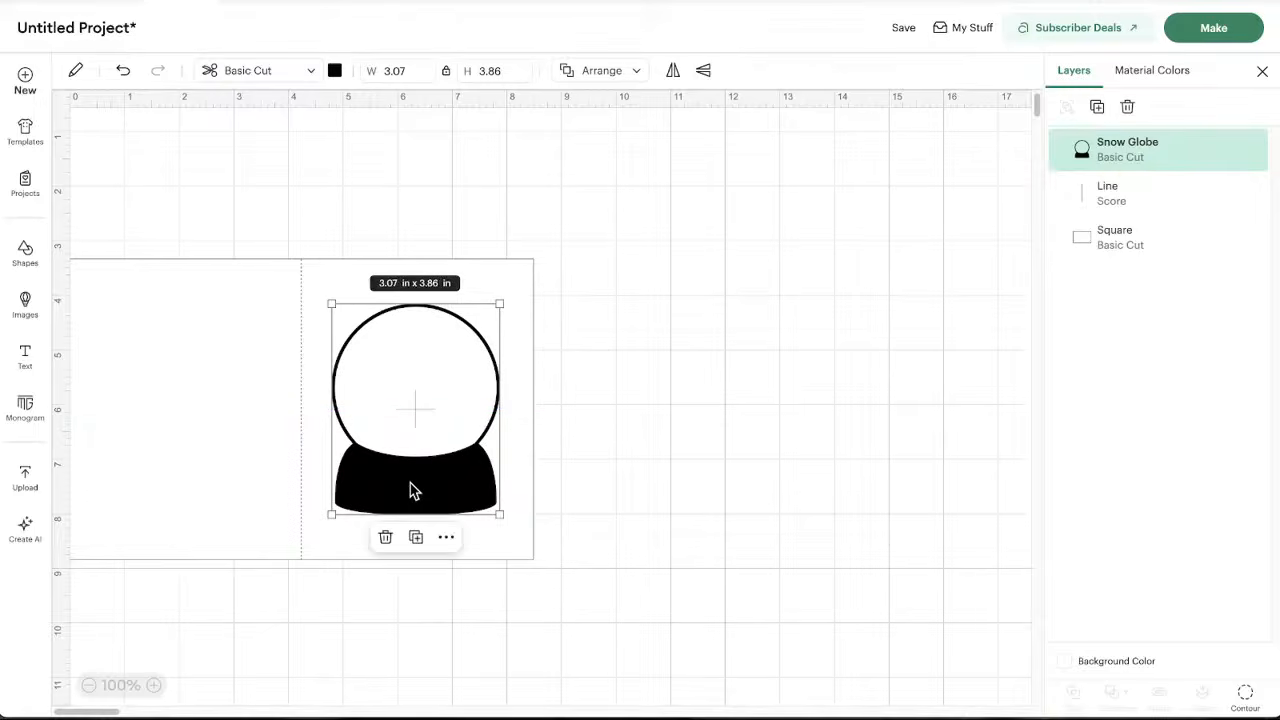
pyautogui.click(693, 492)
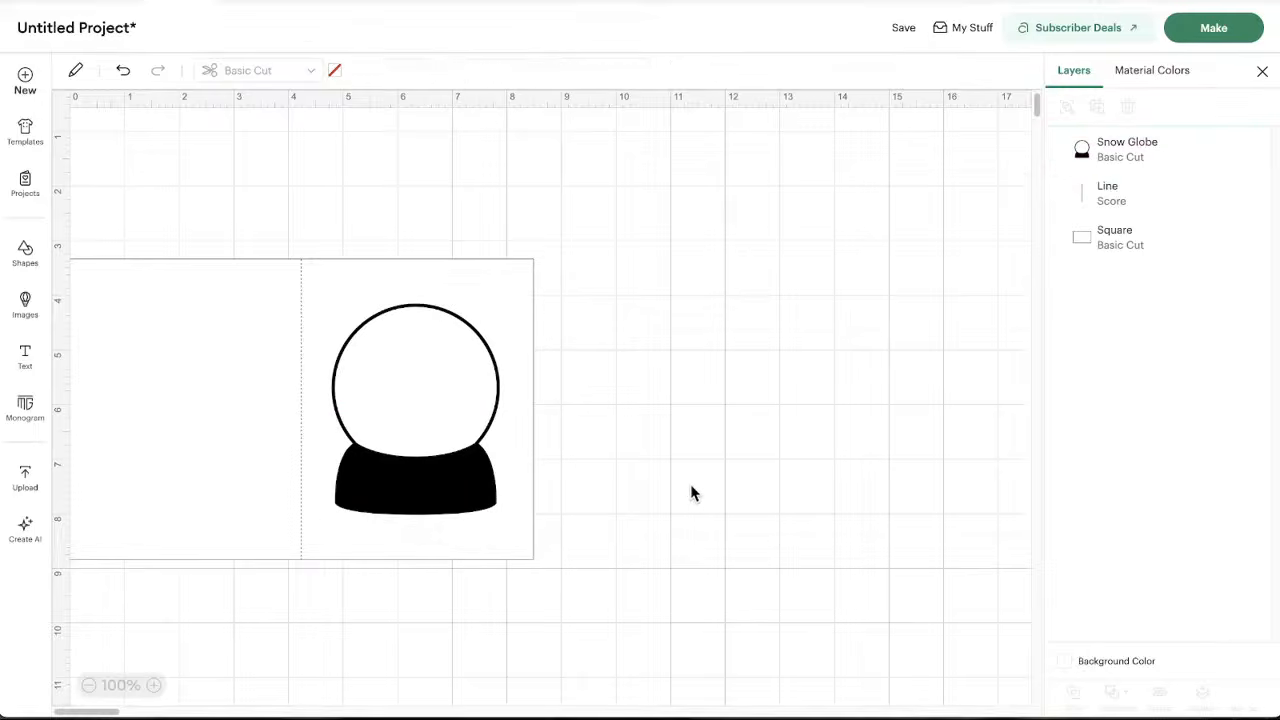
# Duplicate the snow globe, place the copy to the right of the card level with the original, and nudge the original slightly right
pyautogui.click(408, 482)
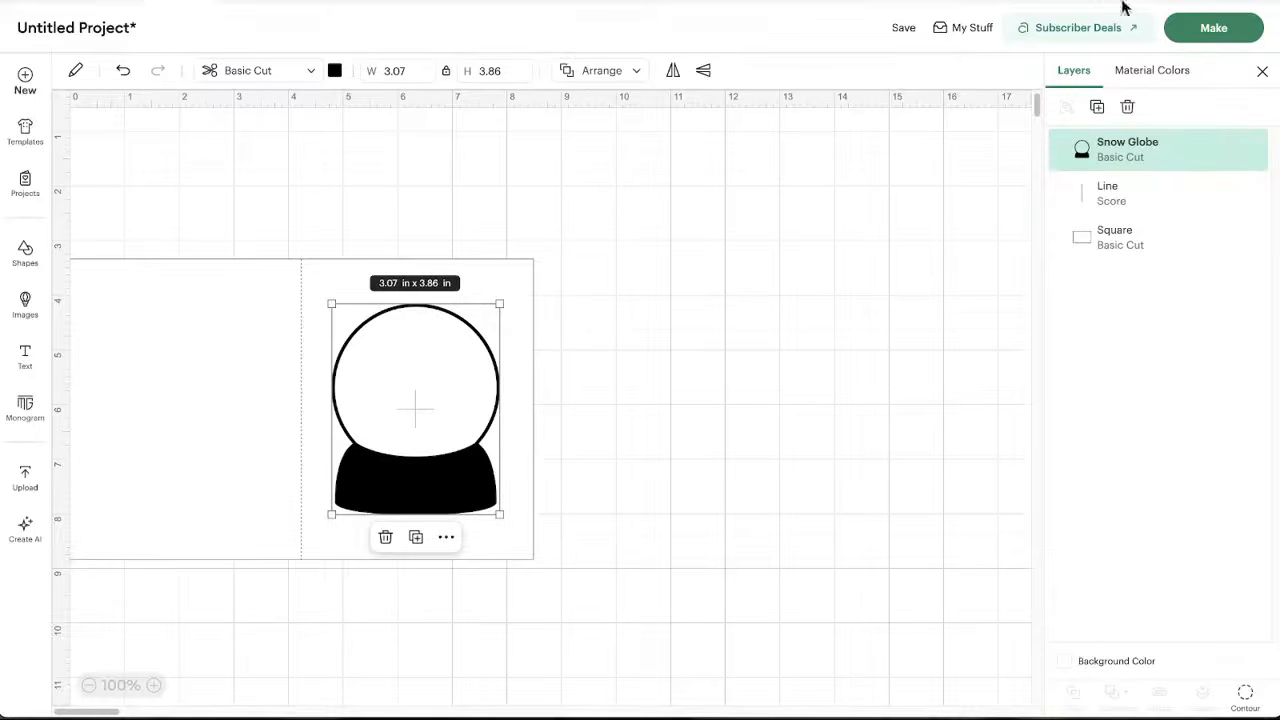
pyautogui.click(1096, 106)
pyautogui.moveTo(476, 513); pyautogui.dragTo(731, 500)
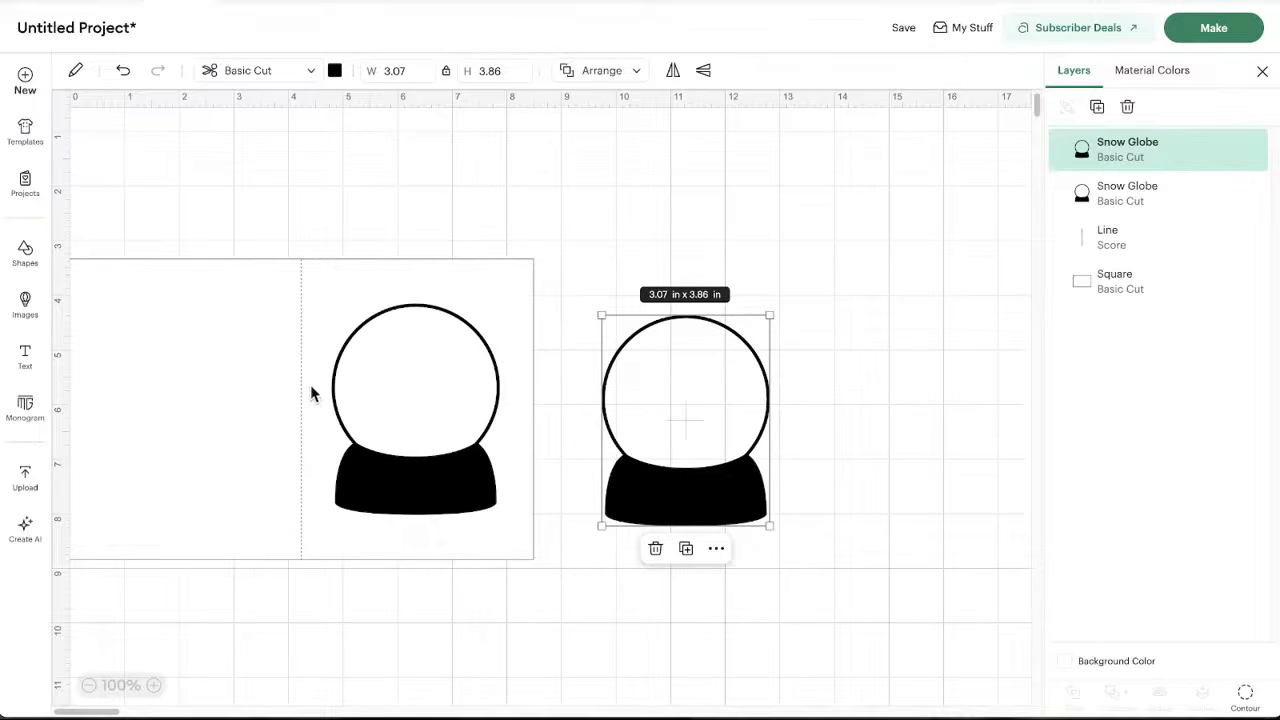
pyautogui.moveTo(698, 519); pyautogui.dragTo(757, 494)
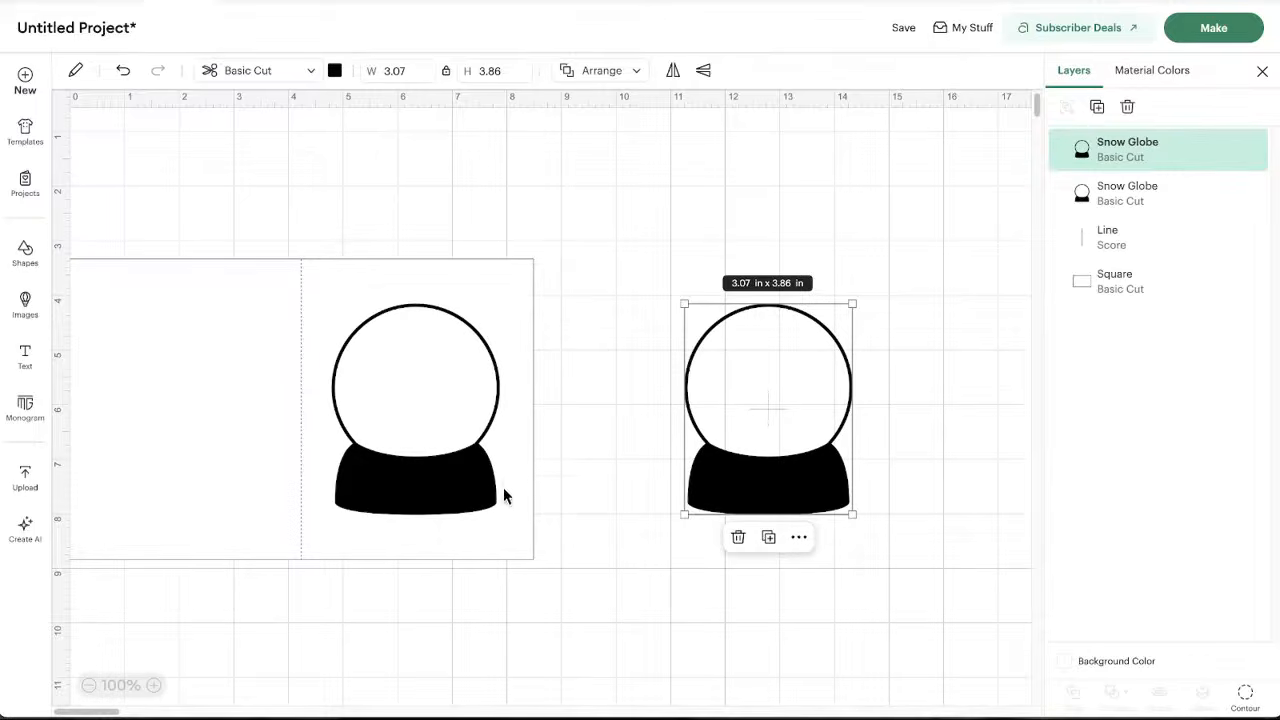
pyautogui.click(432, 505)
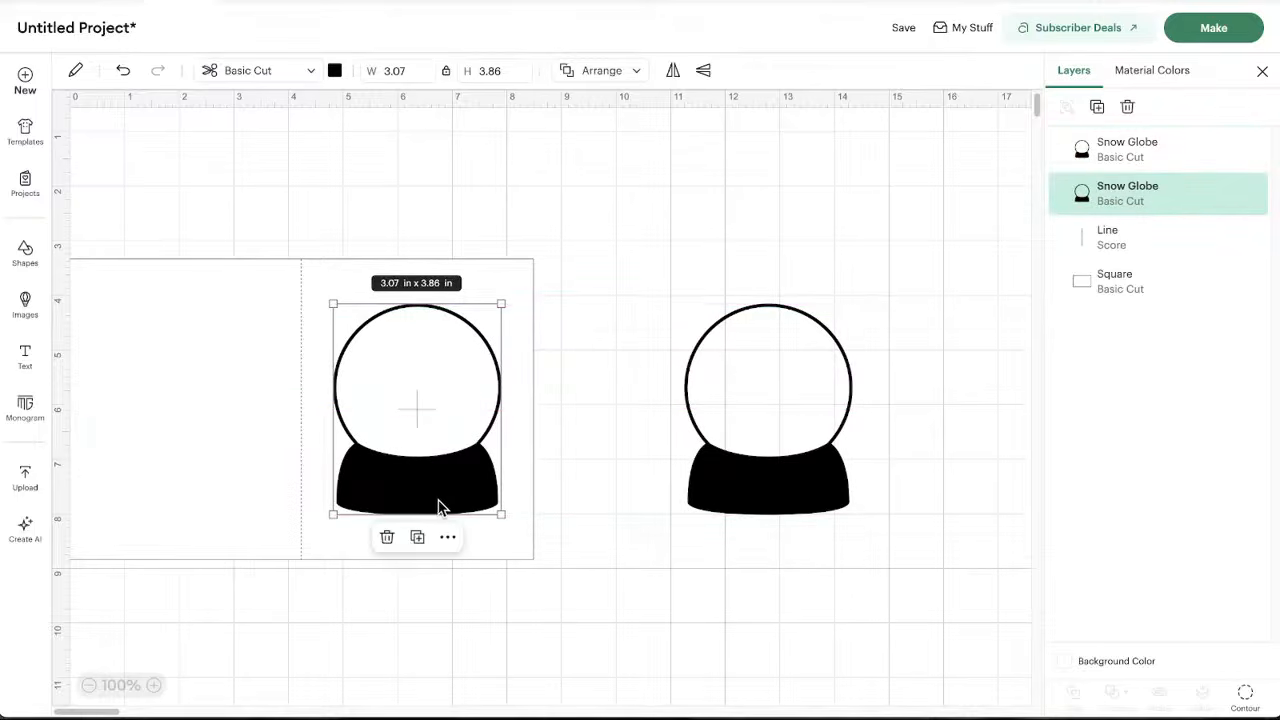
pyautogui.click(664, 534)
# Try filling in the snow globe copy by hiding its inner contour, and restore the contour
pyautogui.click(788, 453)
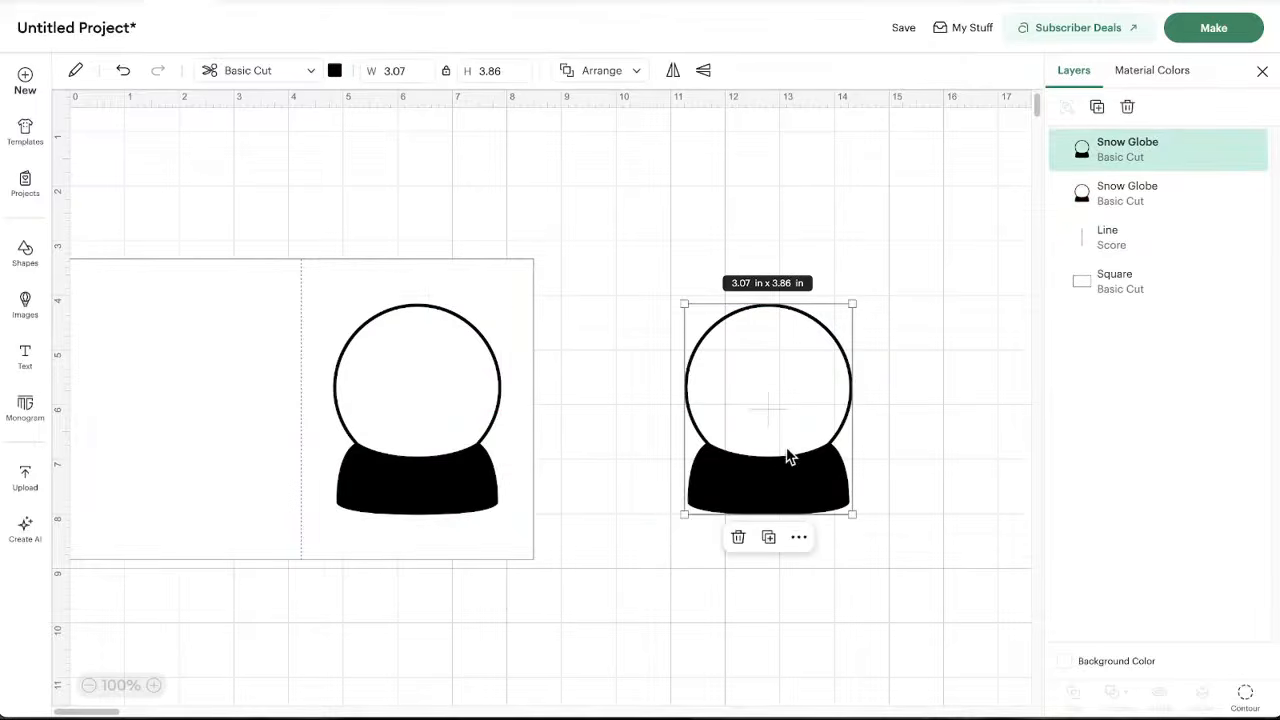
pyautogui.click(1240, 697)
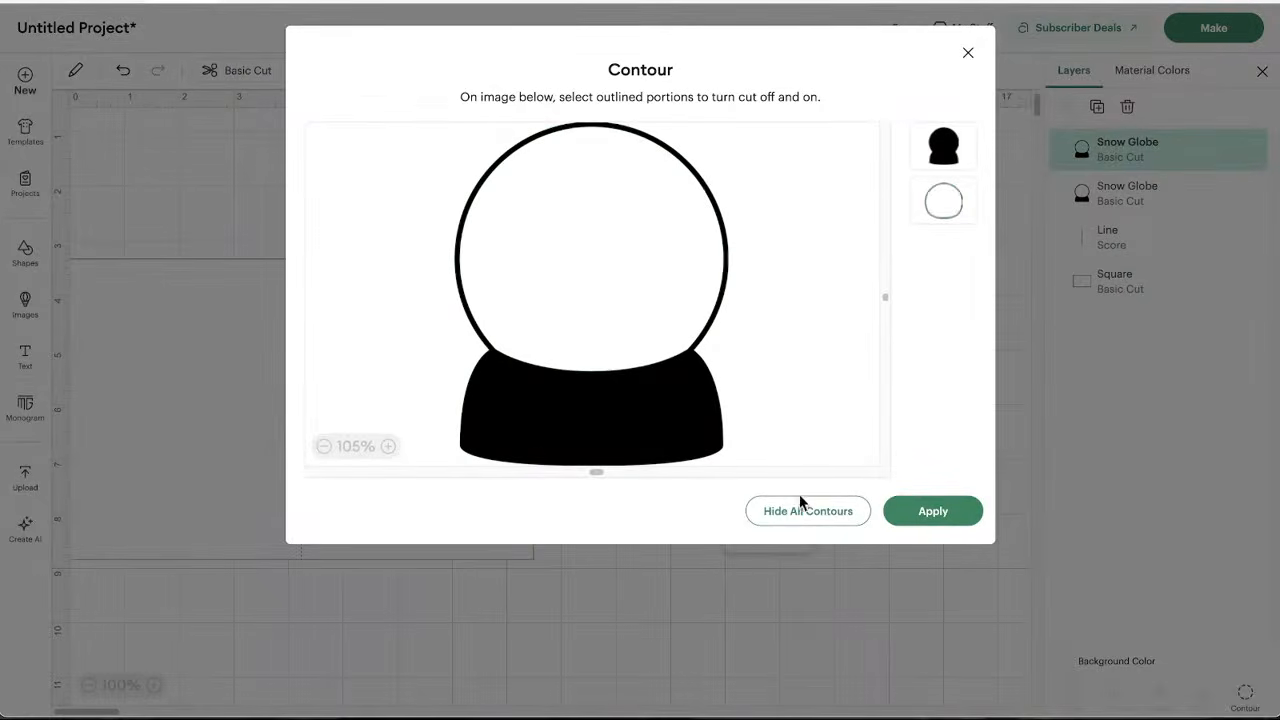
pyautogui.click(935, 210)
pyautogui.click(931, 511)
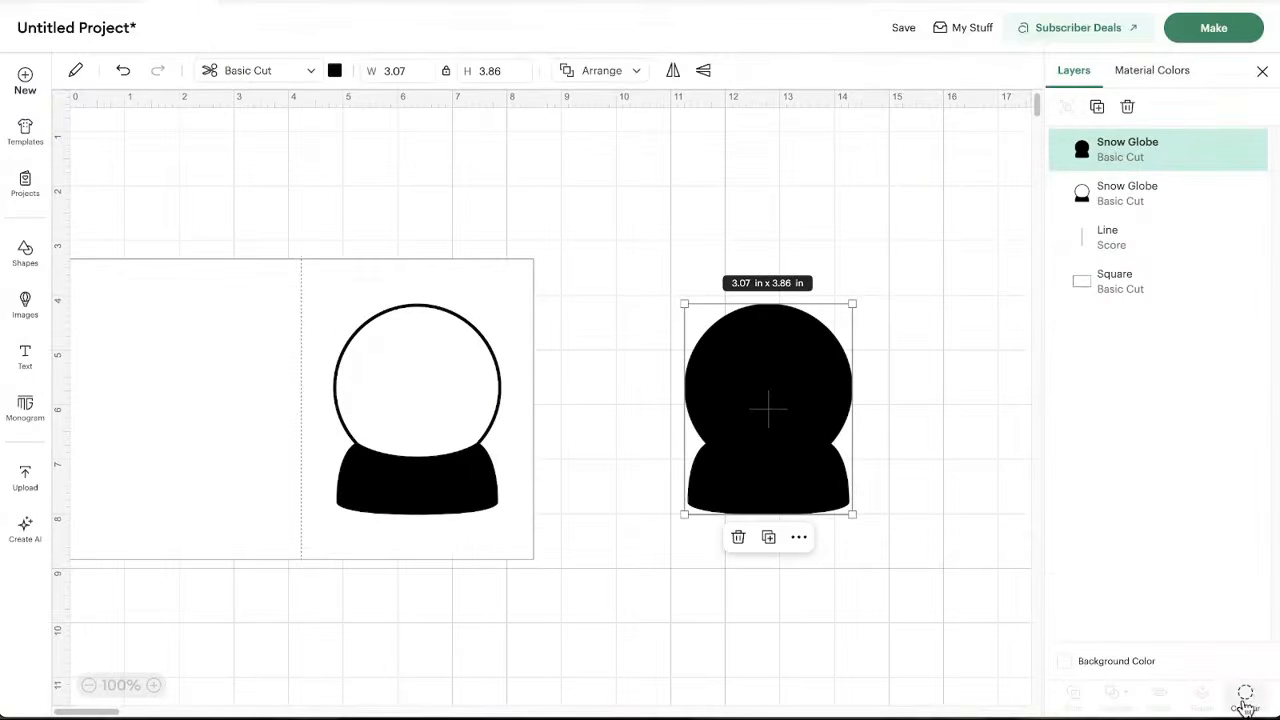
pyautogui.click(1244, 695)
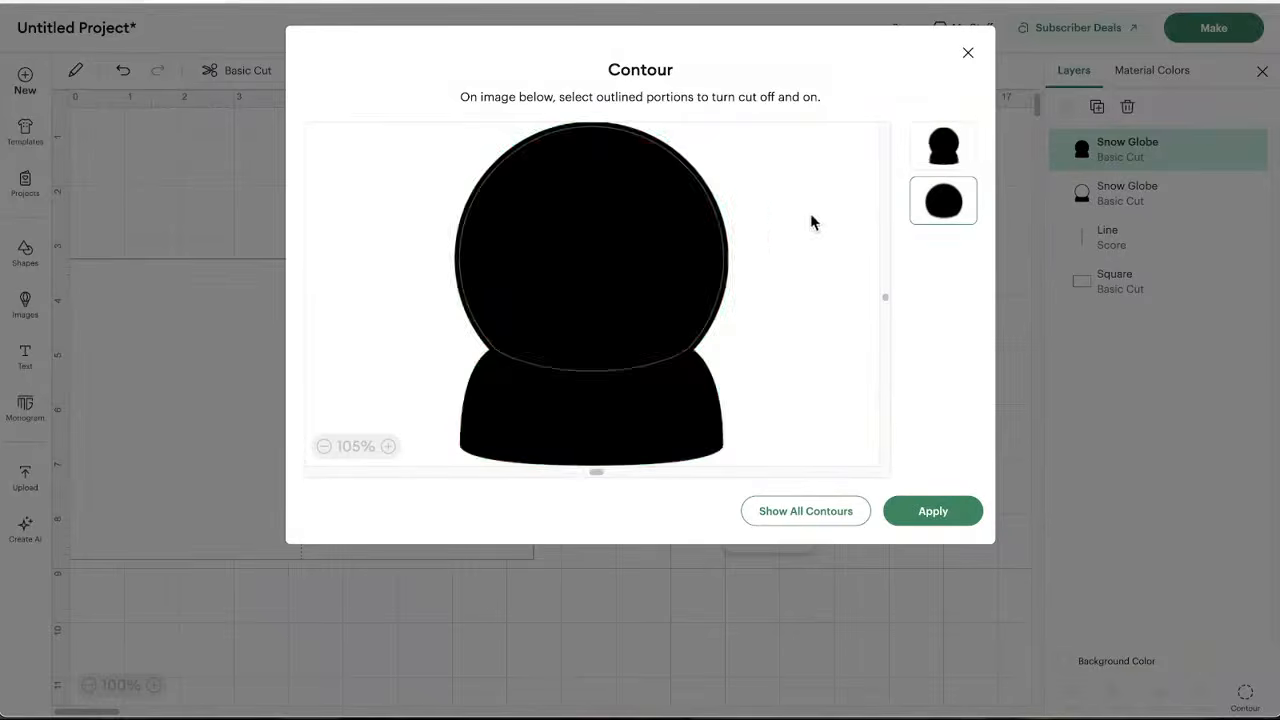
pyautogui.click(943, 202)
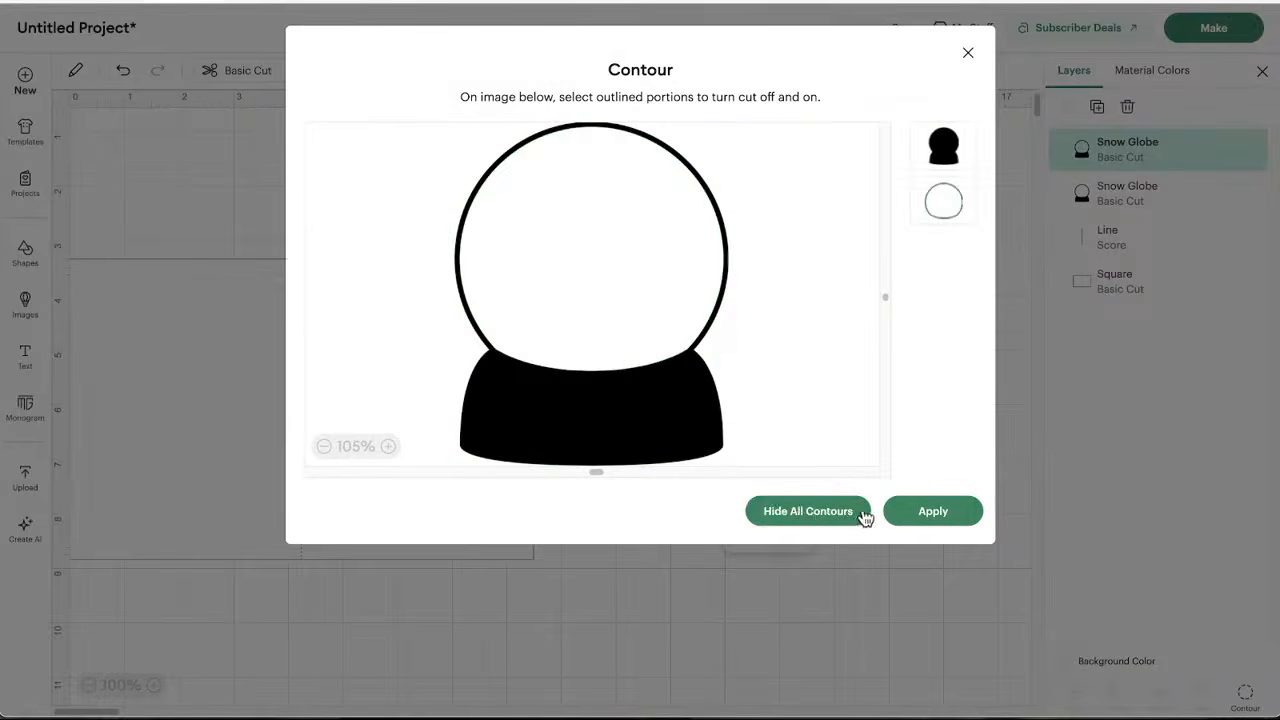
pyautogui.click(926, 513)
# Hide the copy's outer contour and align the remaining inner globe shape over the card's snow globe at about x 4.89, y 4.22
pyautogui.moveTo(809, 460); pyautogui.dragTo(966, 687)
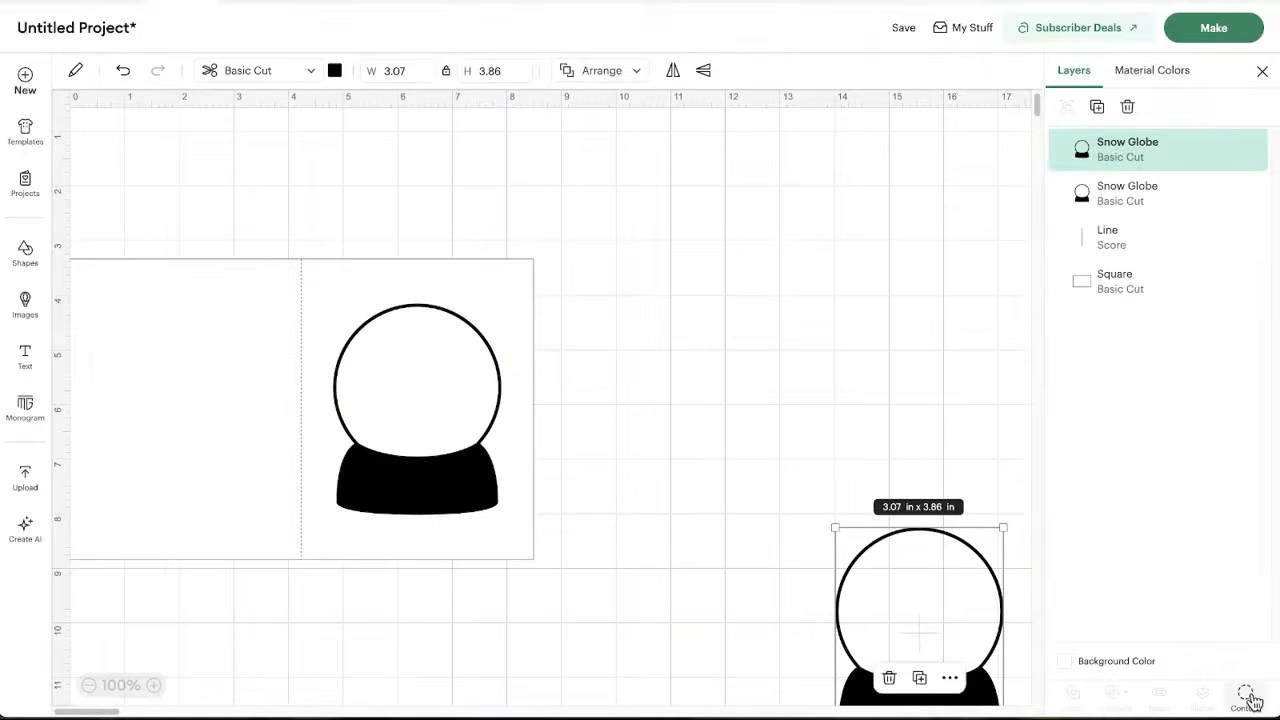
pyautogui.click(1244, 695)
pyautogui.click(593, 386)
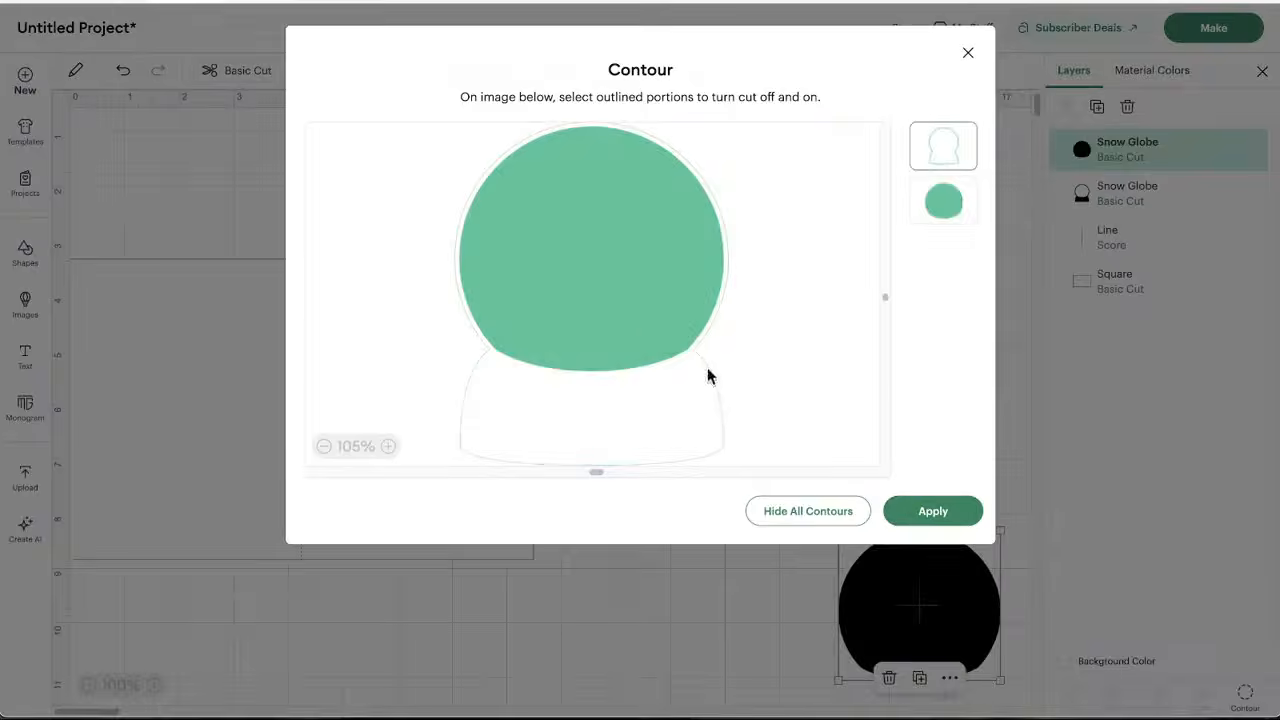
pyautogui.click(951, 514)
pyautogui.moveTo(908, 601); pyautogui.dragTo(416, 409)
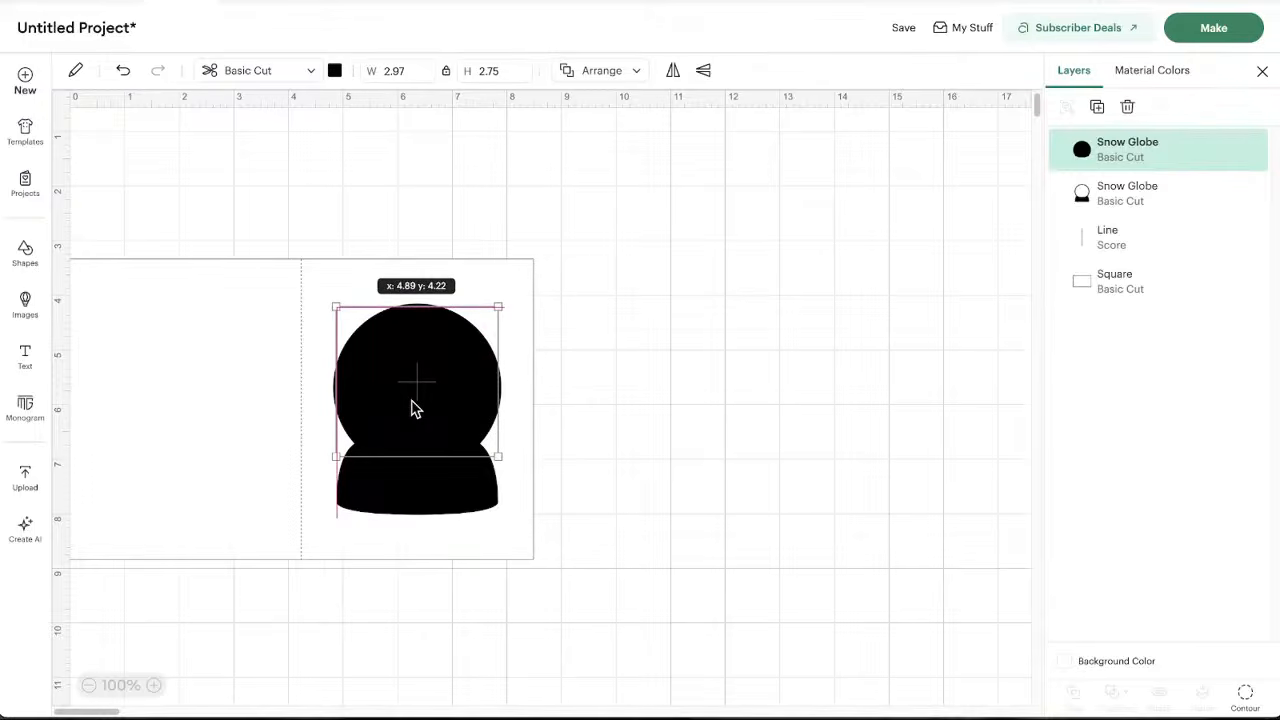
pyautogui.moveTo(416, 409); pyautogui.dragTo(416, 409)
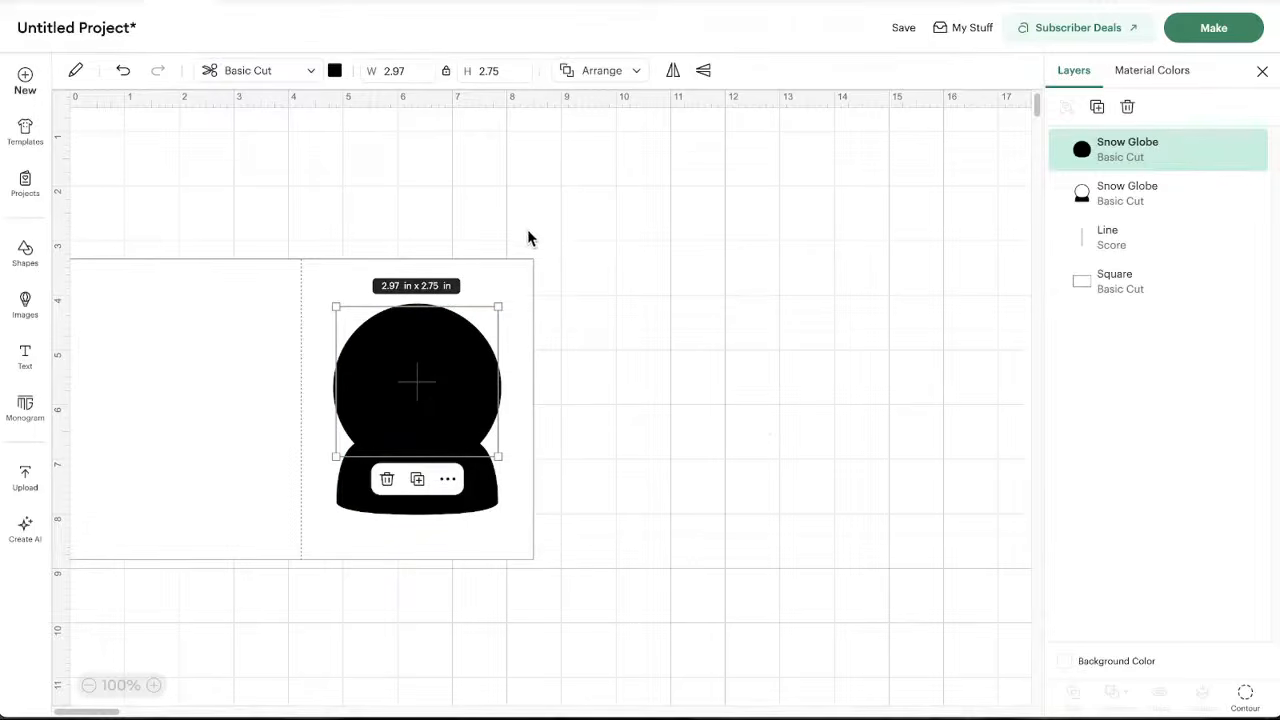
# Slice the inner globe shape out of the card rectangle and delete the two leftover cut-out pieces
pyautogui.keyDown('shift'); pyautogui.click(527, 290); pyautogui.keyUp('shift')
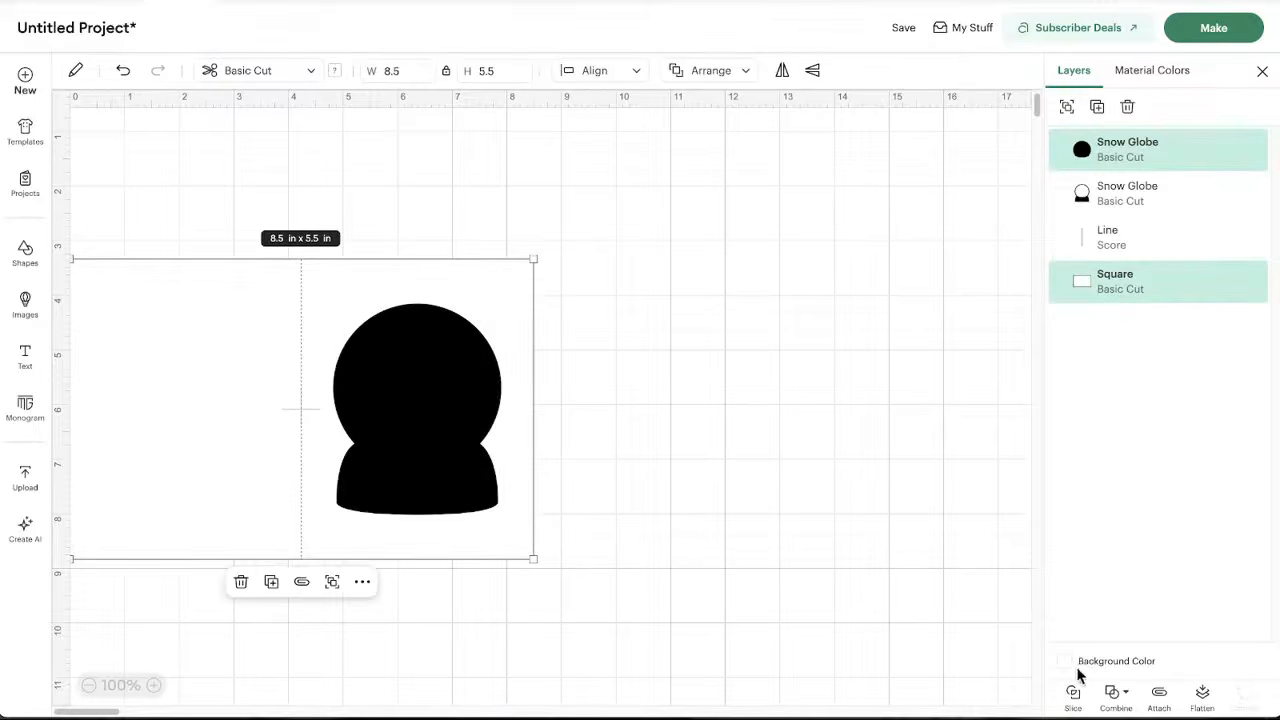
pyautogui.click(1076, 694)
pyautogui.moveTo(409, 394); pyautogui.dragTo(785, 400)
pyautogui.press('Delete')
pyautogui.click(379, 393)
pyautogui.press('Delete')
# Send the sliced card to the back, behind the snow globe and score line
pyautogui.rightClick(516, 526)
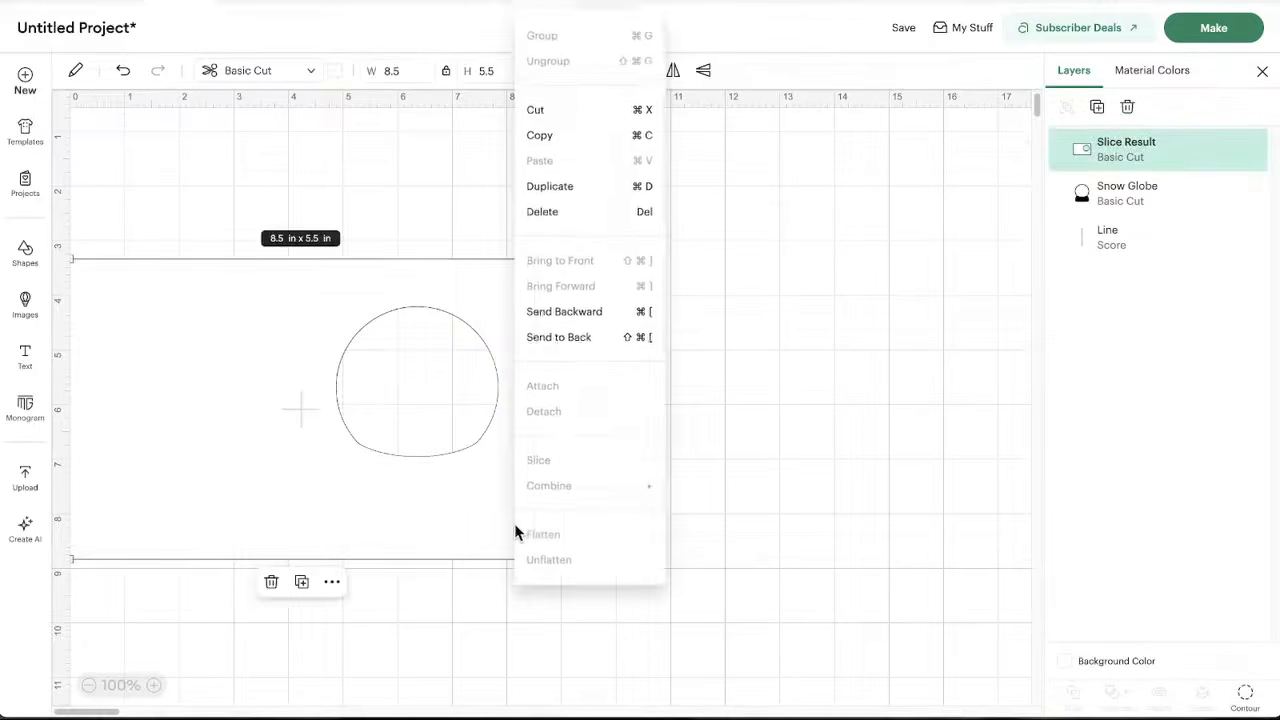
pyautogui.click(573, 347)
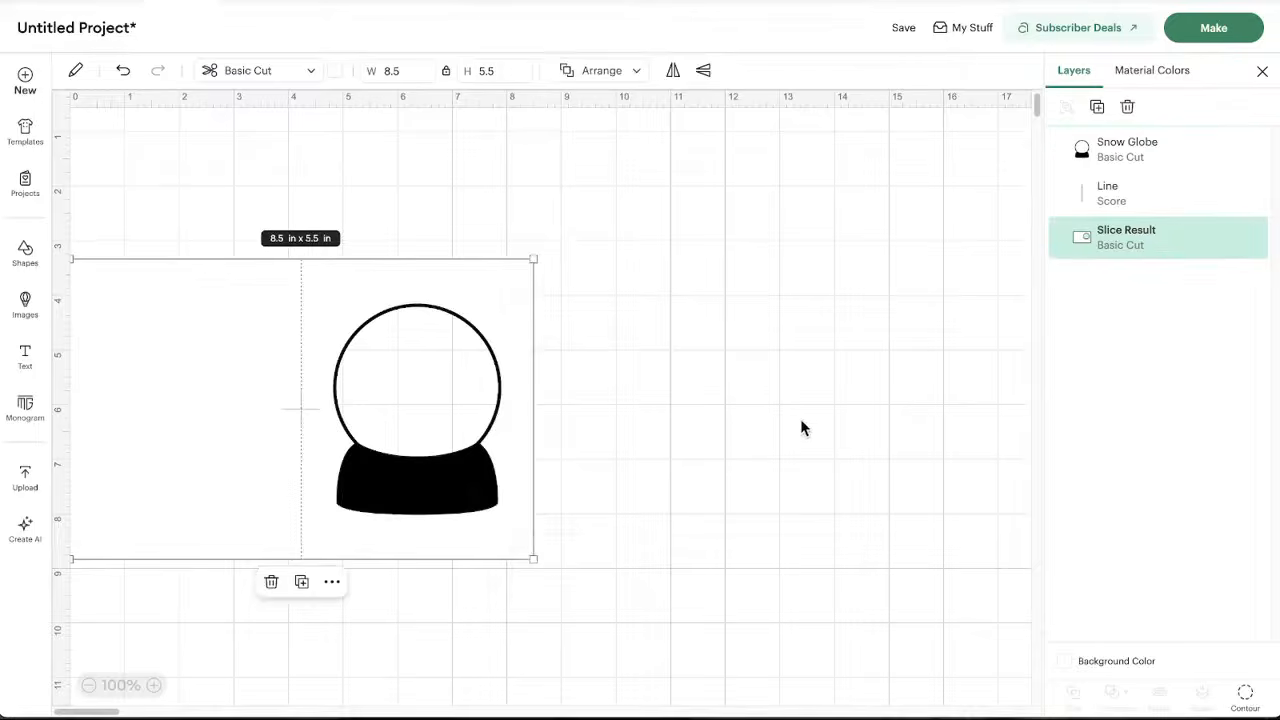
pyautogui.click(795, 425)
# Move the snow globe off the card to the empty canvas on its right, clear of the window opening
pyautogui.click(410, 503)
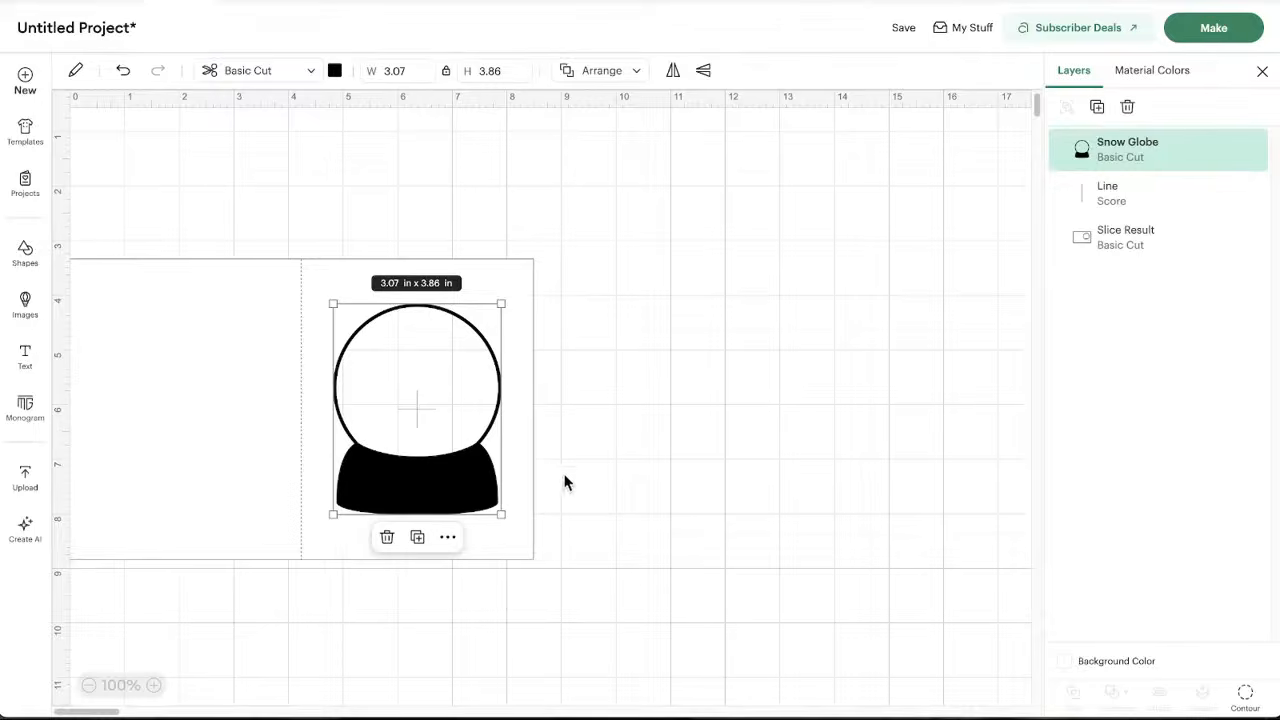
pyautogui.moveTo(448, 483); pyautogui.dragTo(728, 497)
pyautogui.moveTo(643, 485); pyautogui.dragTo(665, 489)
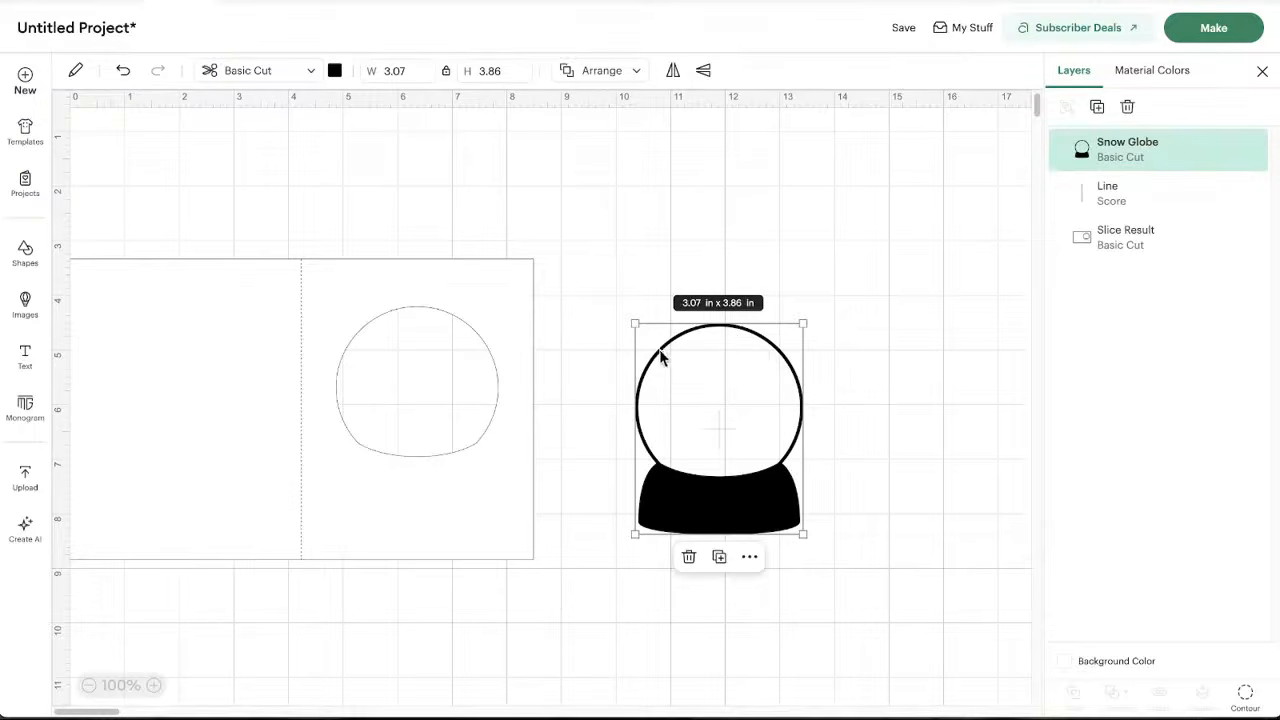
pyautogui.moveTo(700, 506); pyautogui.dragTo(680, 457)
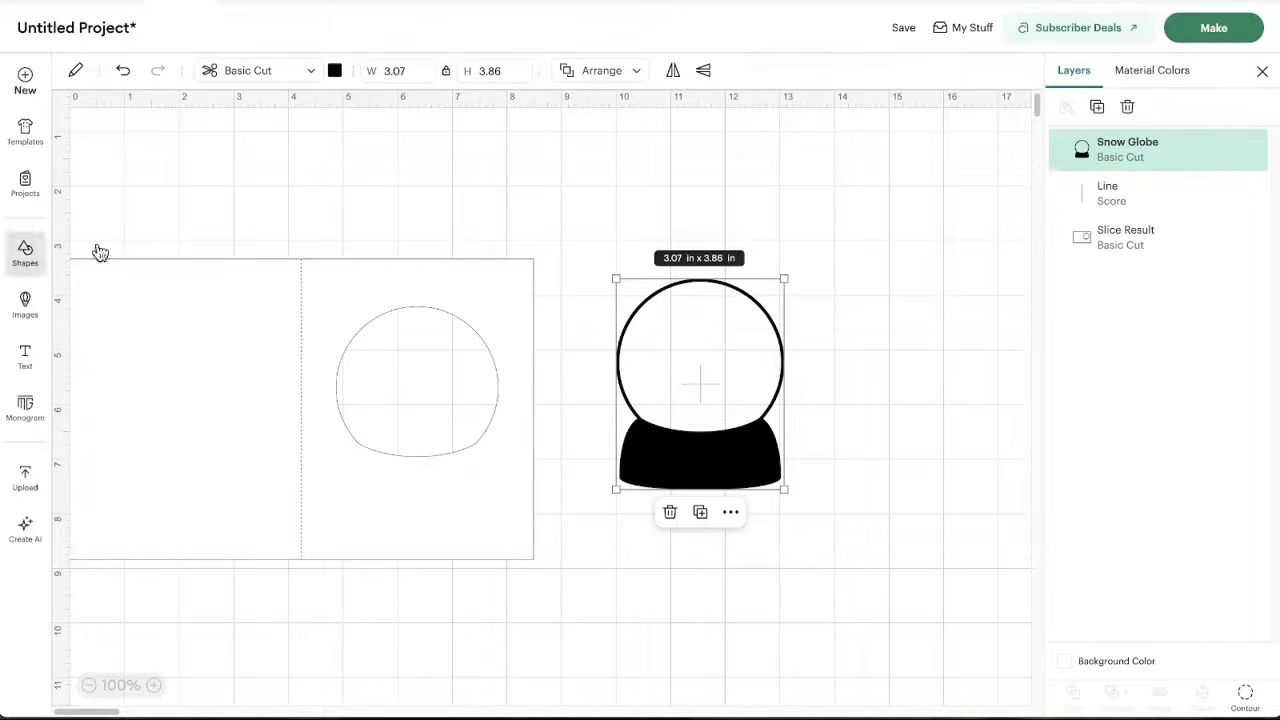
# Add a rectangle over the snow globe, about 4.42 in wide, stretched upward to cover the ring above the base
pyautogui.click(27, 250)
pyautogui.click(116, 478)
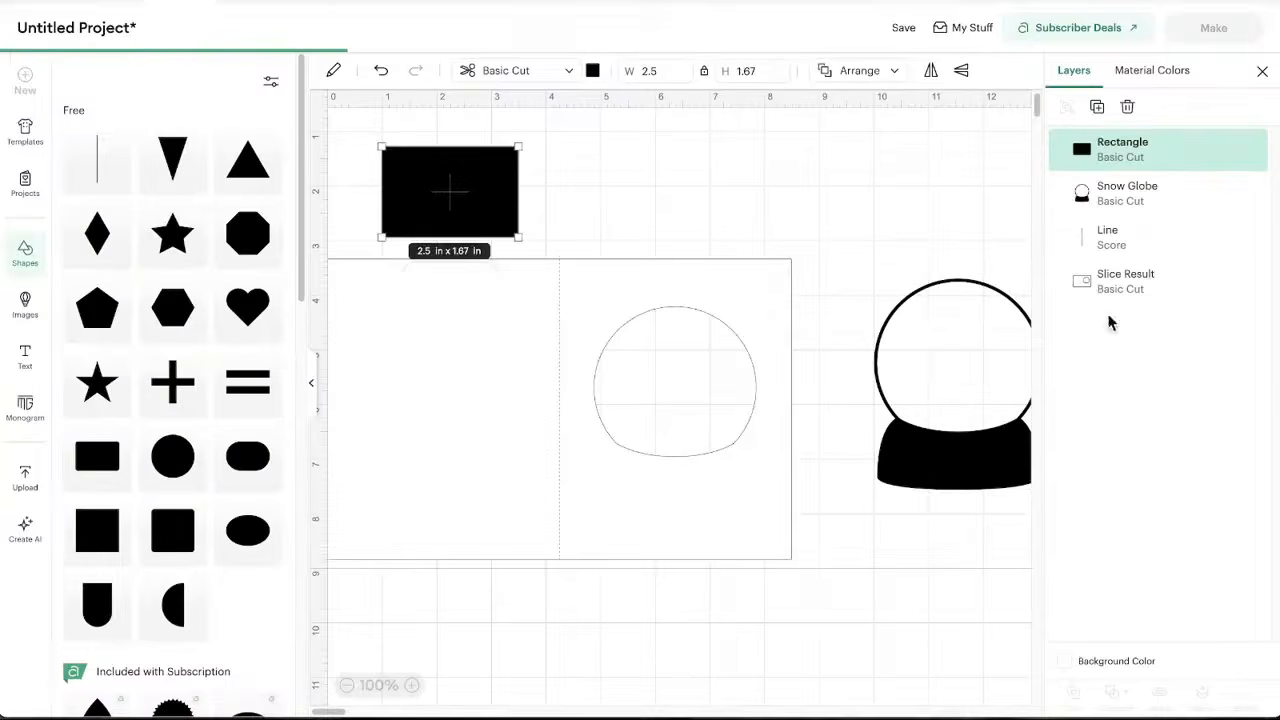
pyautogui.moveTo(477, 200); pyautogui.dragTo(921, 381)
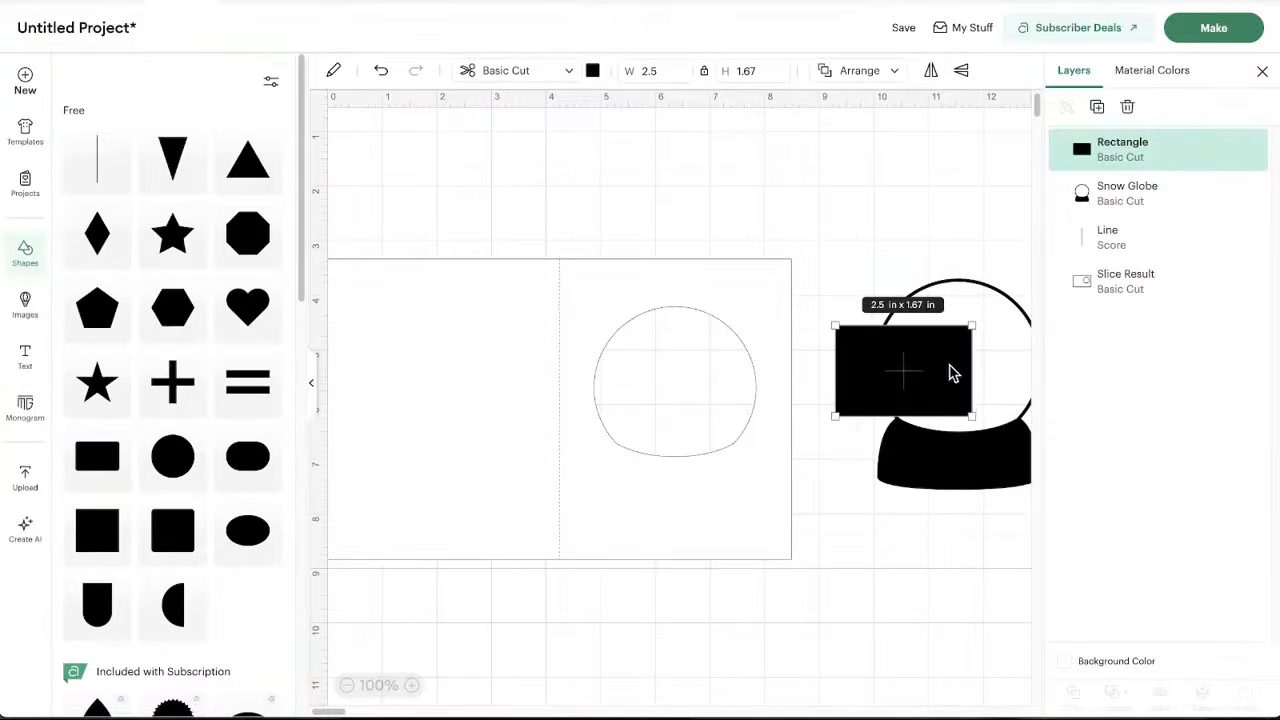
pyautogui.hscroll(5, 900, 371)
pyautogui.moveTo(683, 388); pyautogui.dragTo(681, 380)
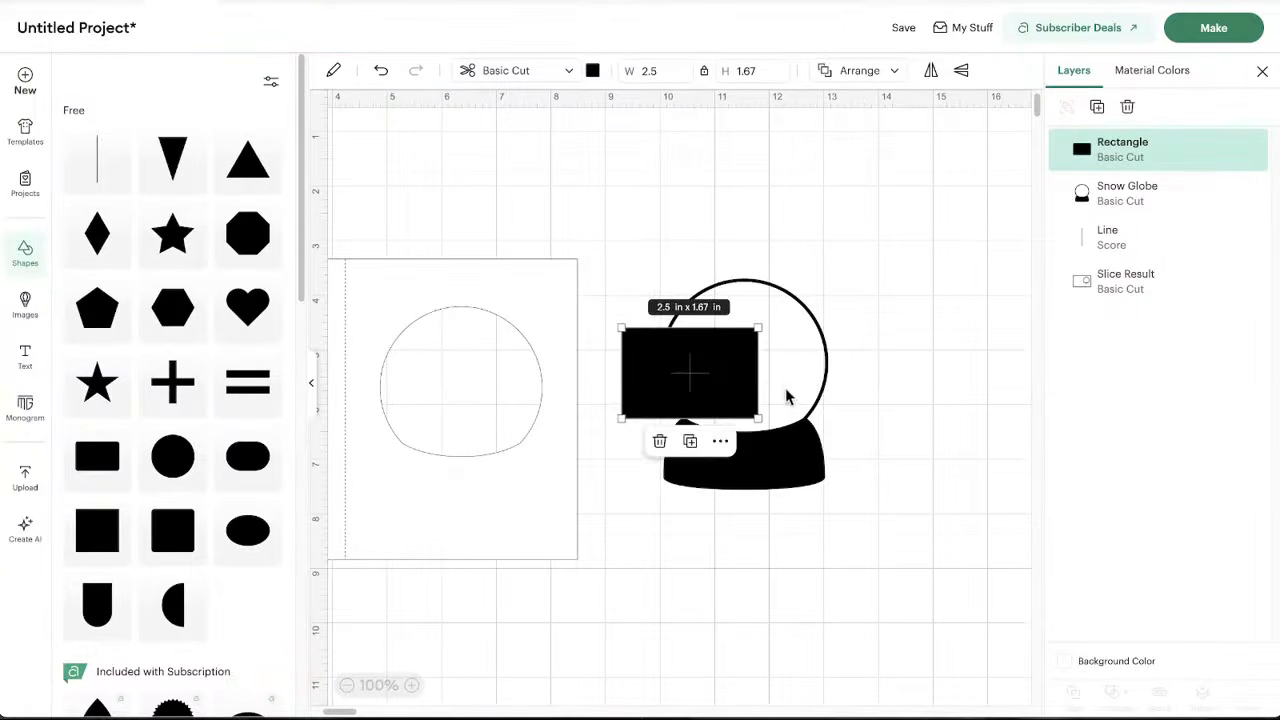
pyautogui.moveTo(762, 377); pyautogui.dragTo(866, 380)
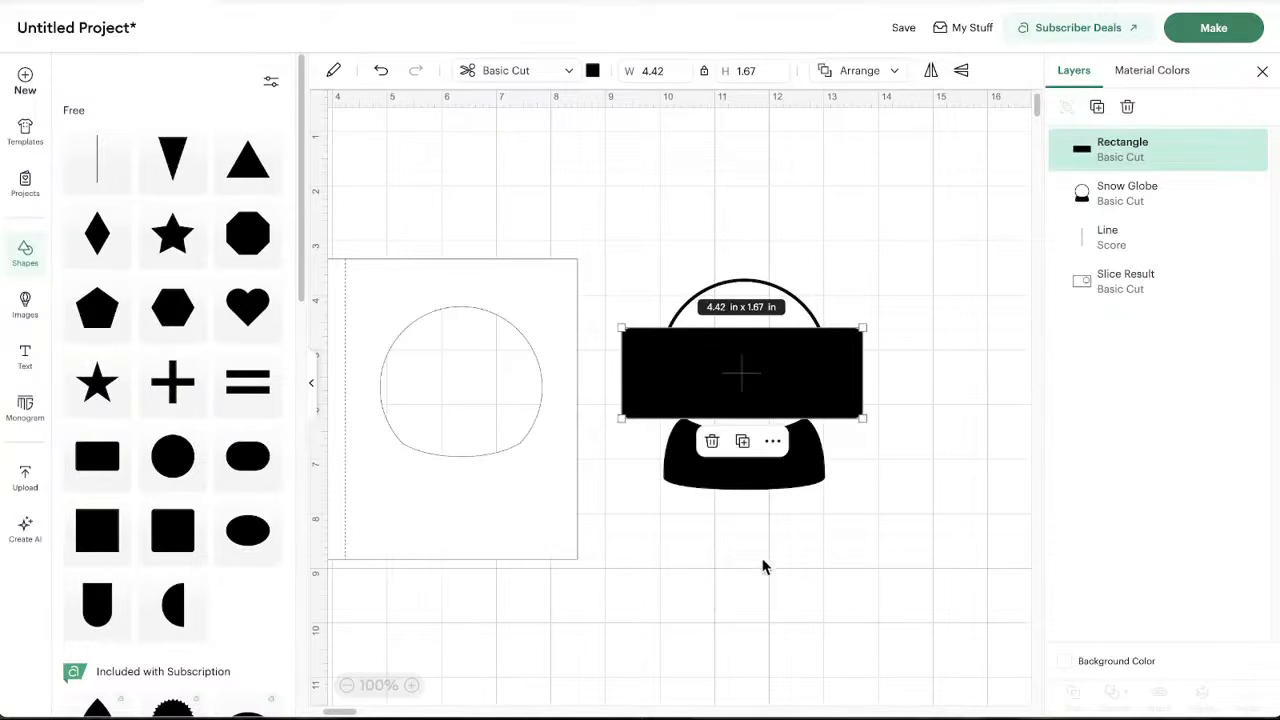
pyautogui.moveTo(748, 346); pyautogui.dragTo(744, 216)
# Slice the snow globe with the rectangle and place the separated base directly under the card's globe window
pyautogui.moveTo(694, 586); pyautogui.dragTo(745, 347)
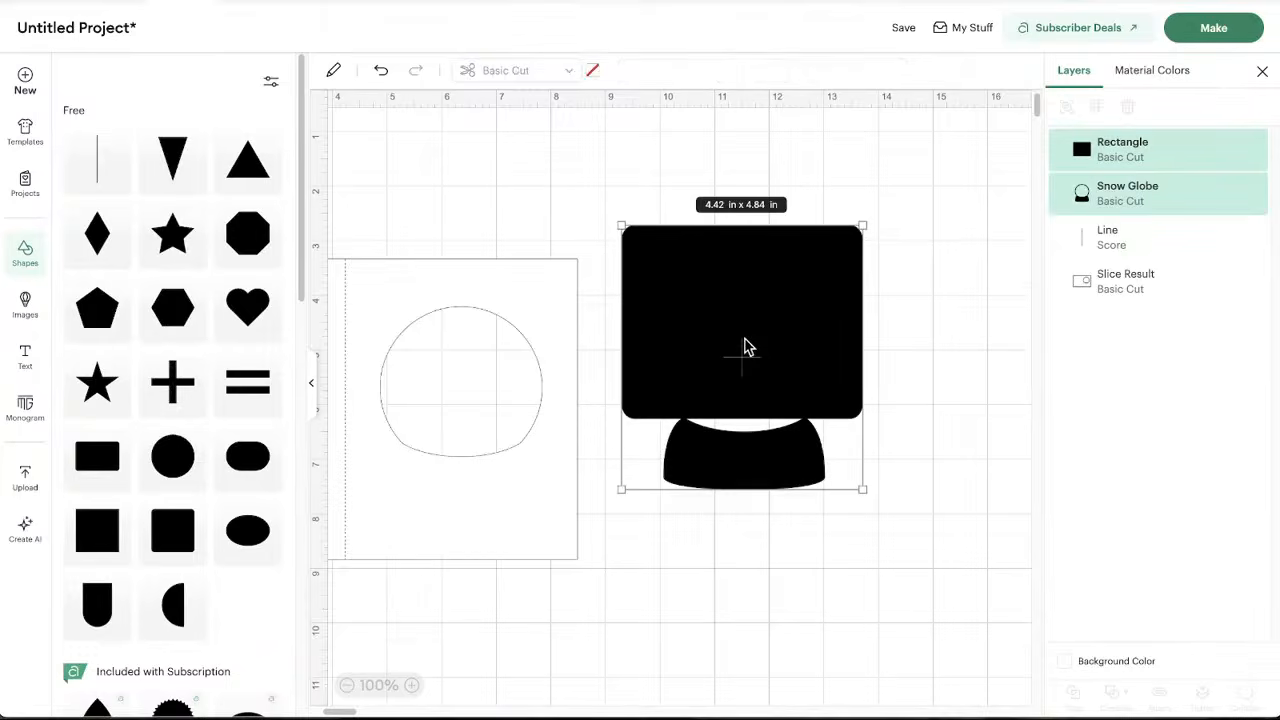
pyautogui.click(1073, 691)
pyautogui.click(781, 611)
pyautogui.moveTo(719, 478); pyautogui.dragTo(432, 507)
# Delete the leftover slice pieces, keeping only the base on the card
pyautogui.click(680, 494)
pyautogui.moveTo(750, 496); pyautogui.dragTo(942, 320)
pyautogui.press('Delete')
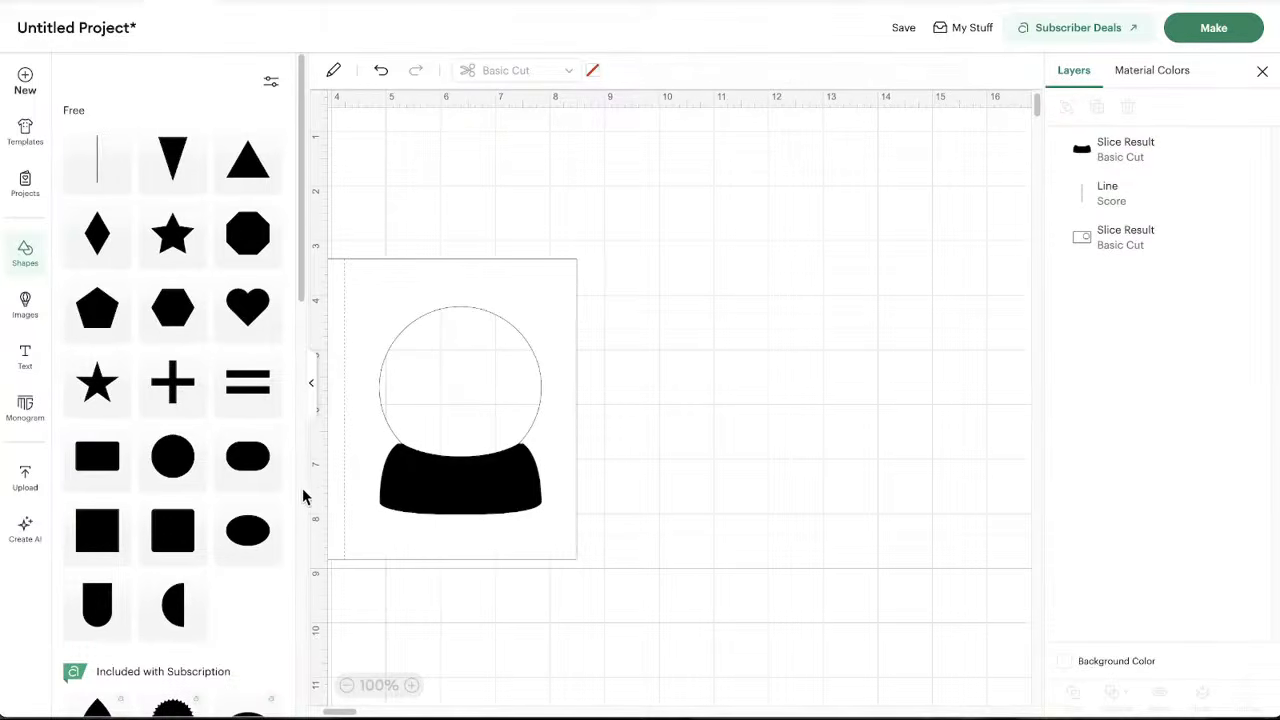
pyautogui.click(311, 385)
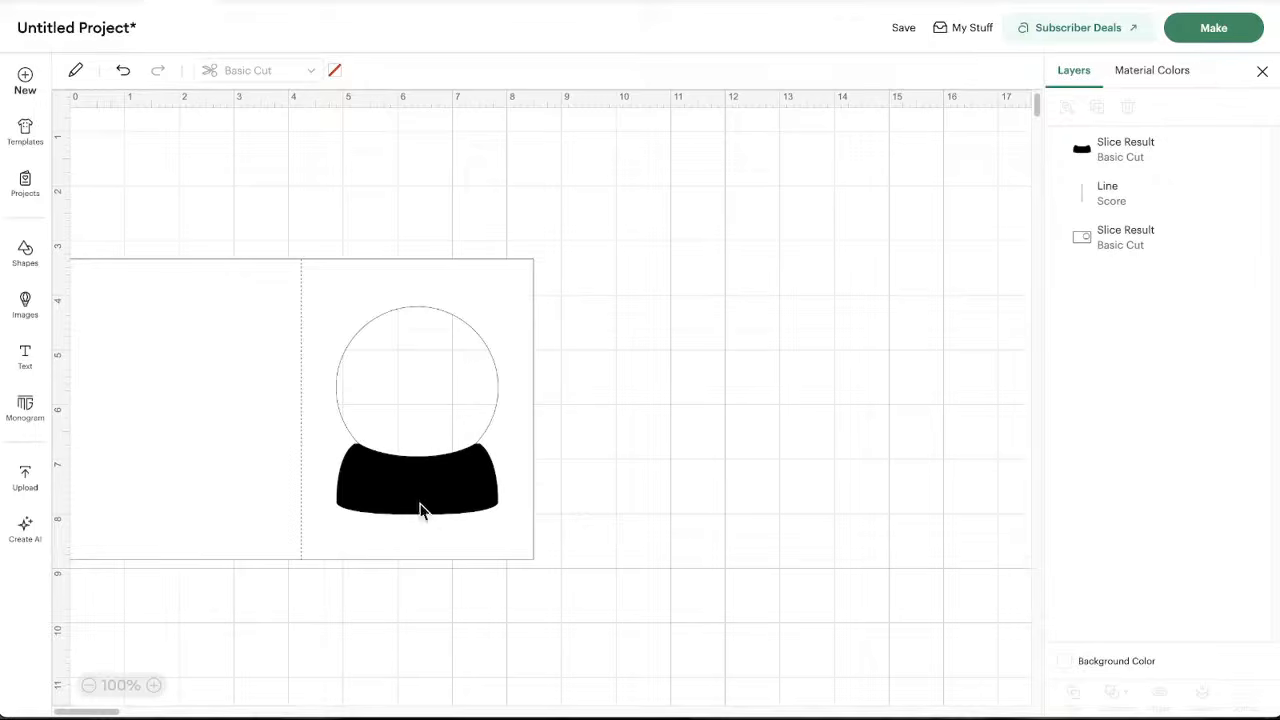
# Change the snow globe base's material colour from black to white
pyautogui.click(398, 492)
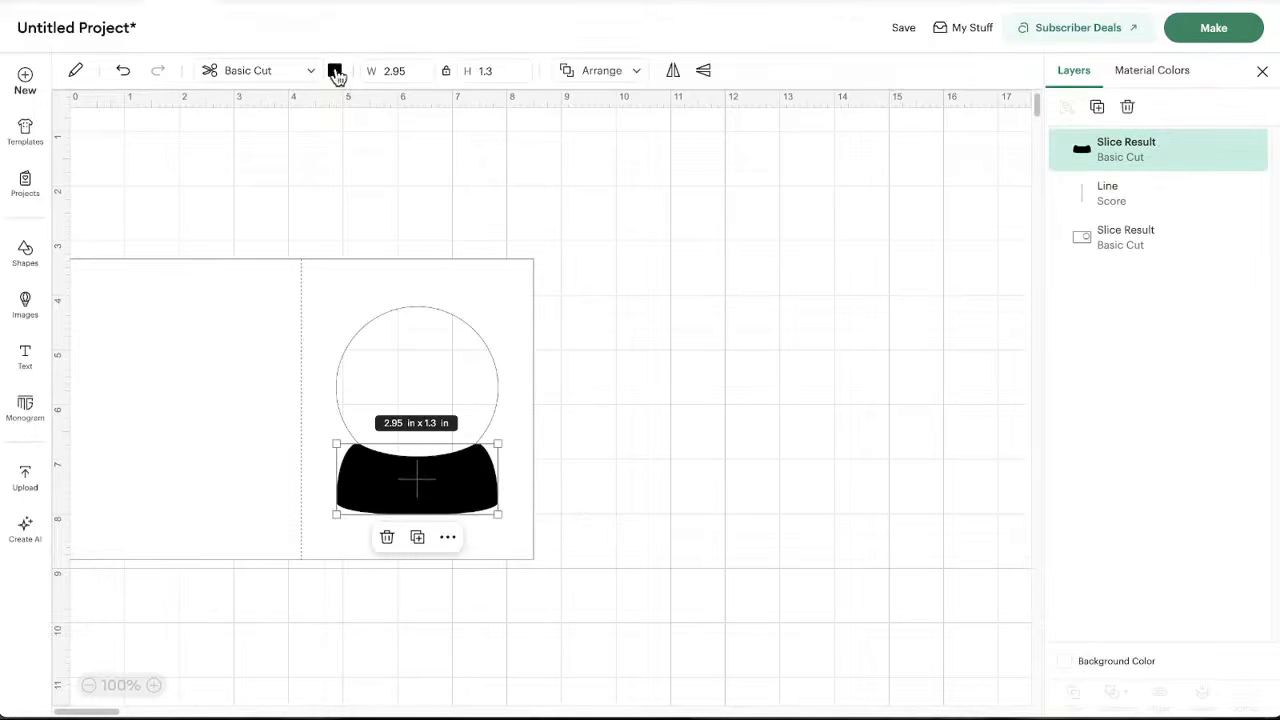
pyautogui.click(335, 72)
pyautogui.click(352, 223)
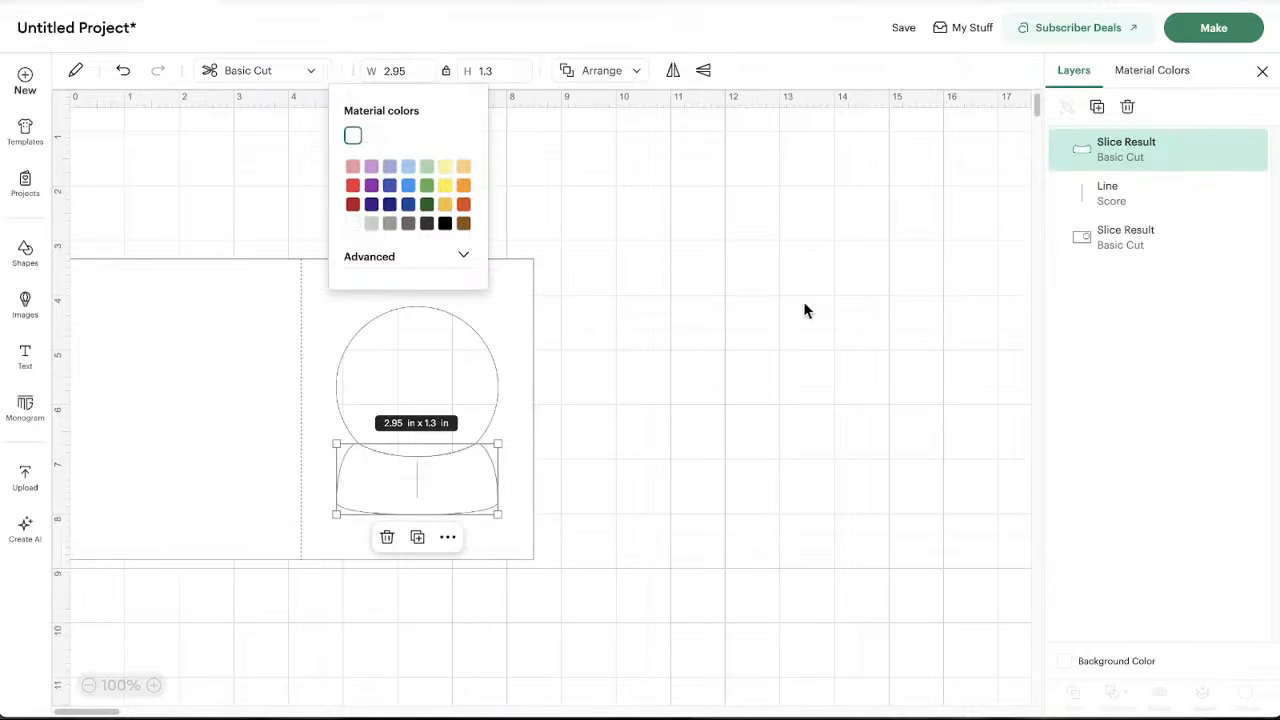
pyautogui.click(735, 318)
# Try brown and light grey as the base's material colour, ending on white again
pyautogui.click(380, 487)
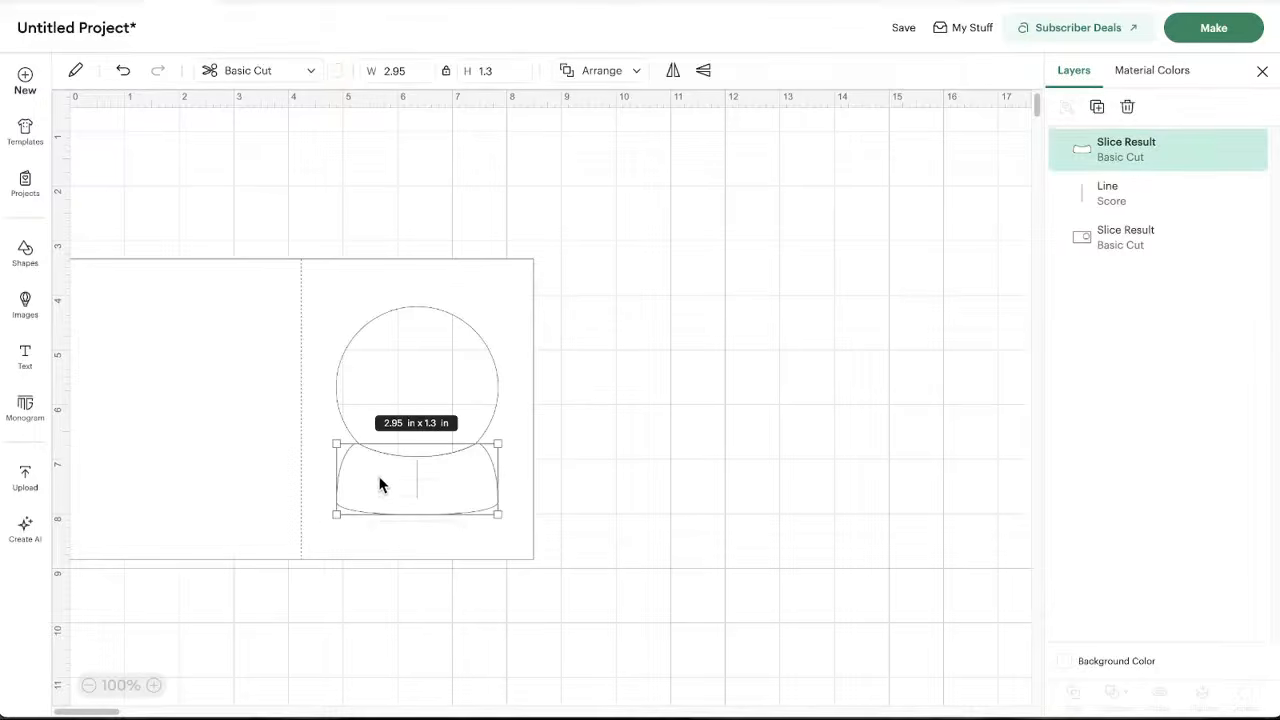
pyautogui.click(336, 72)
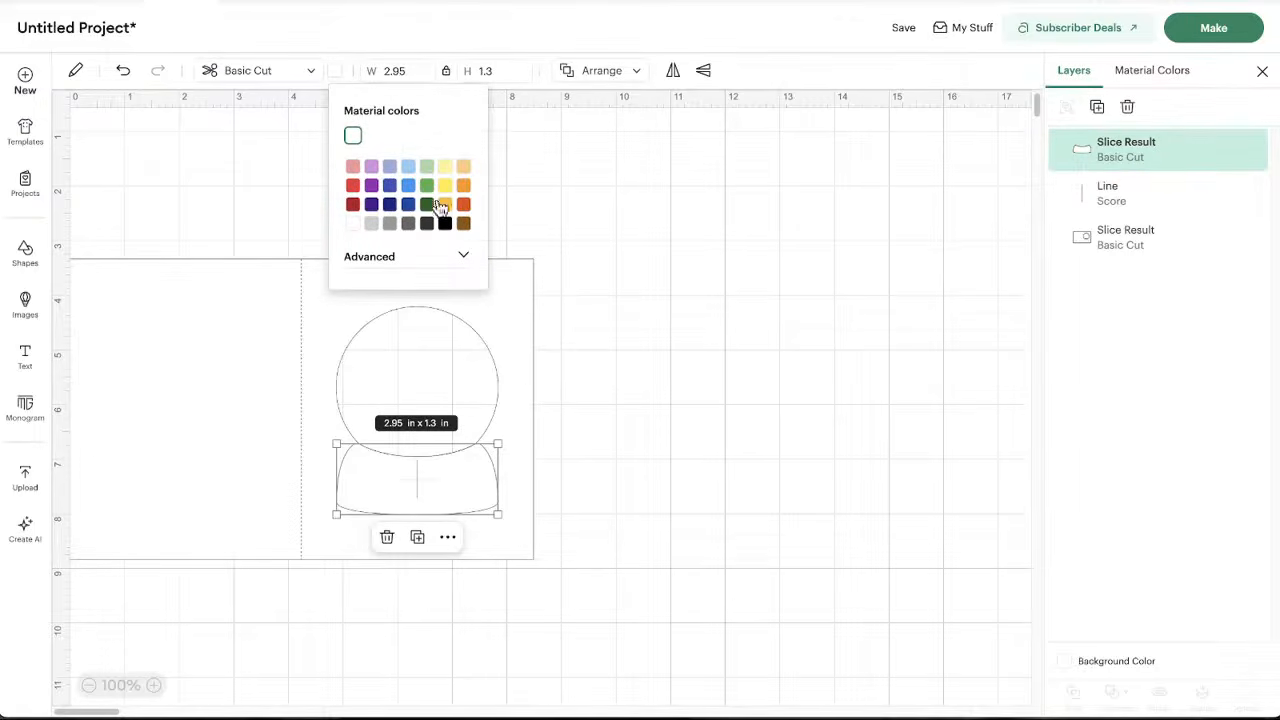
pyautogui.click(775, 466)
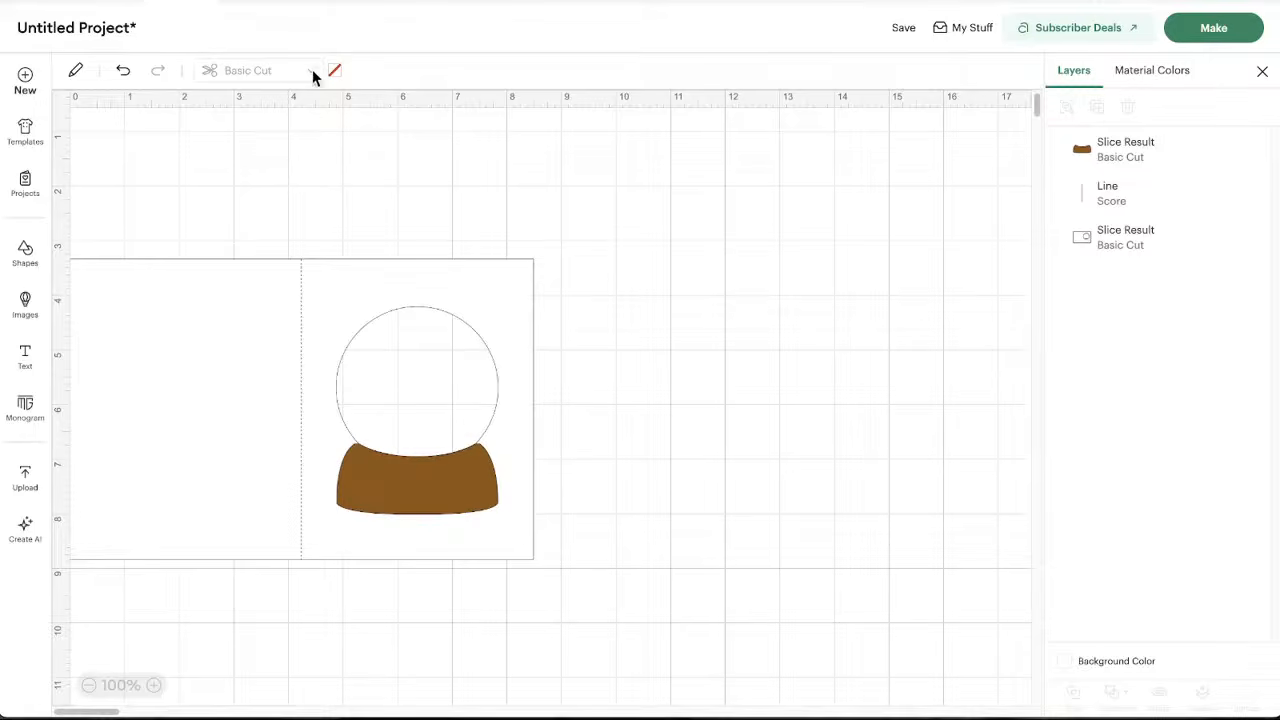
pyautogui.click(404, 491)
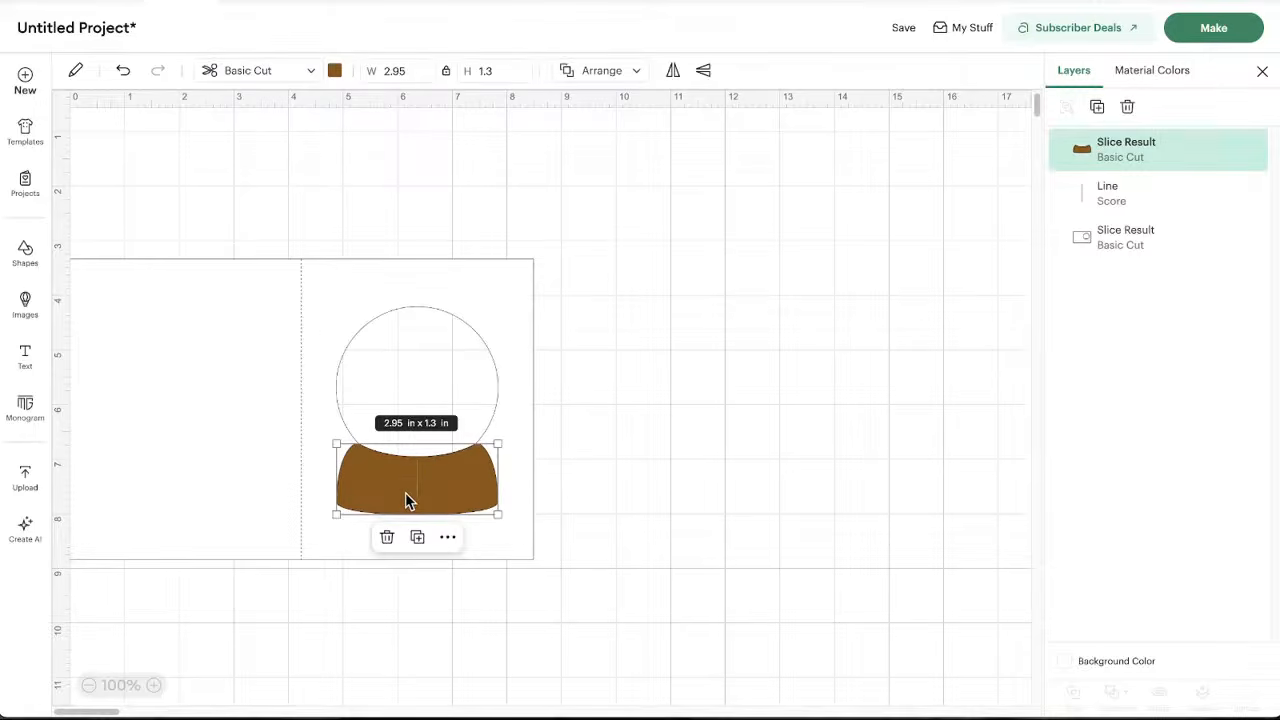
pyautogui.click(336, 72)
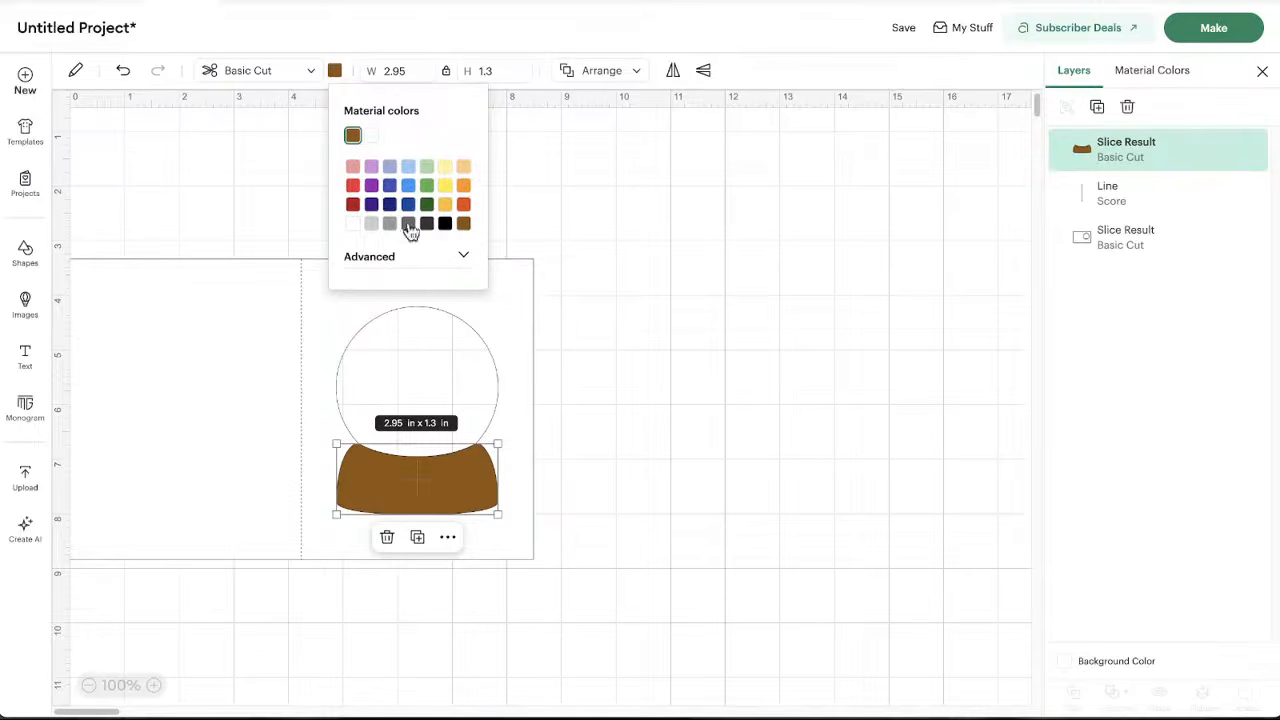
pyautogui.click(373, 226)
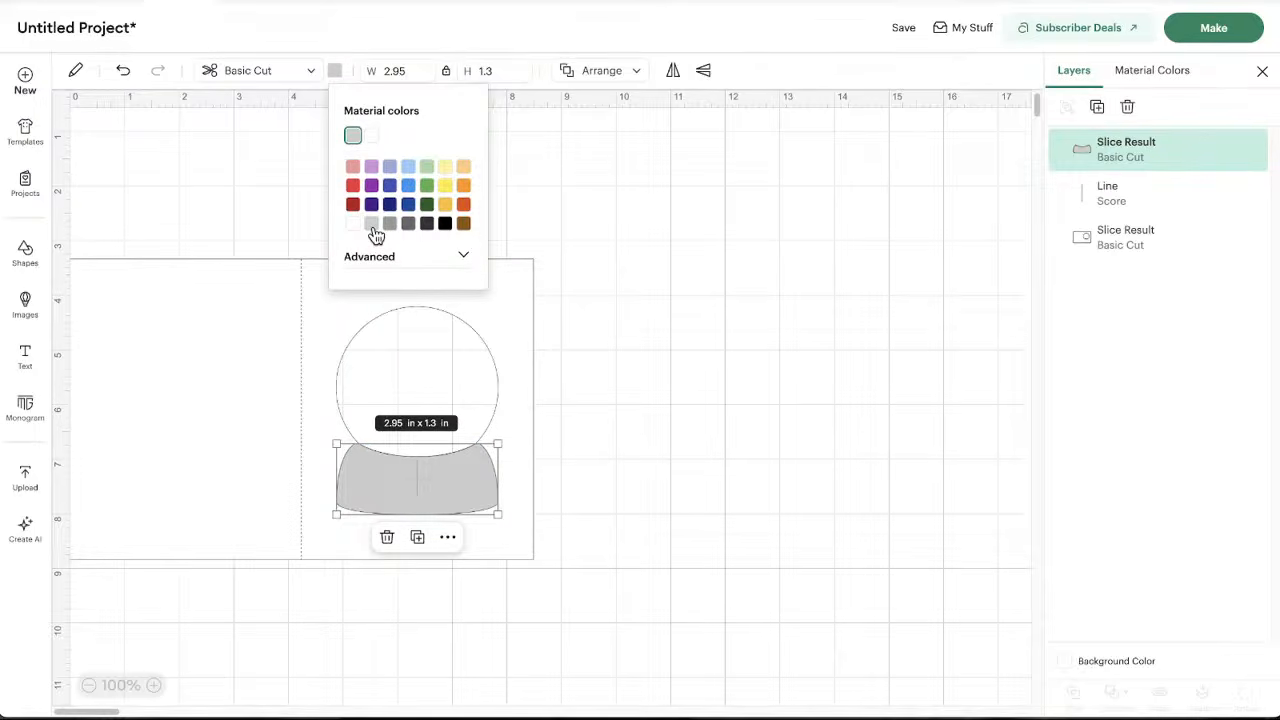
pyautogui.click(726, 349)
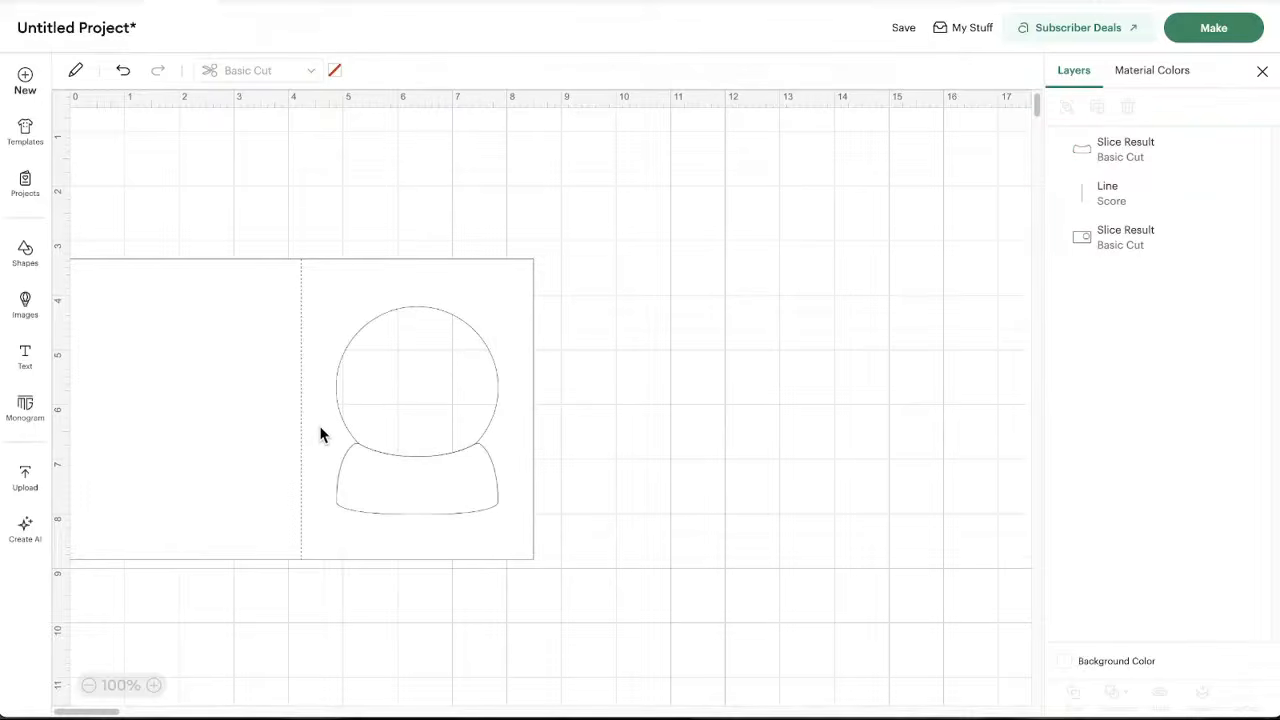
# Change the card's material colour to medium green, behind the white snow globe base
pyautogui.click(232, 419)
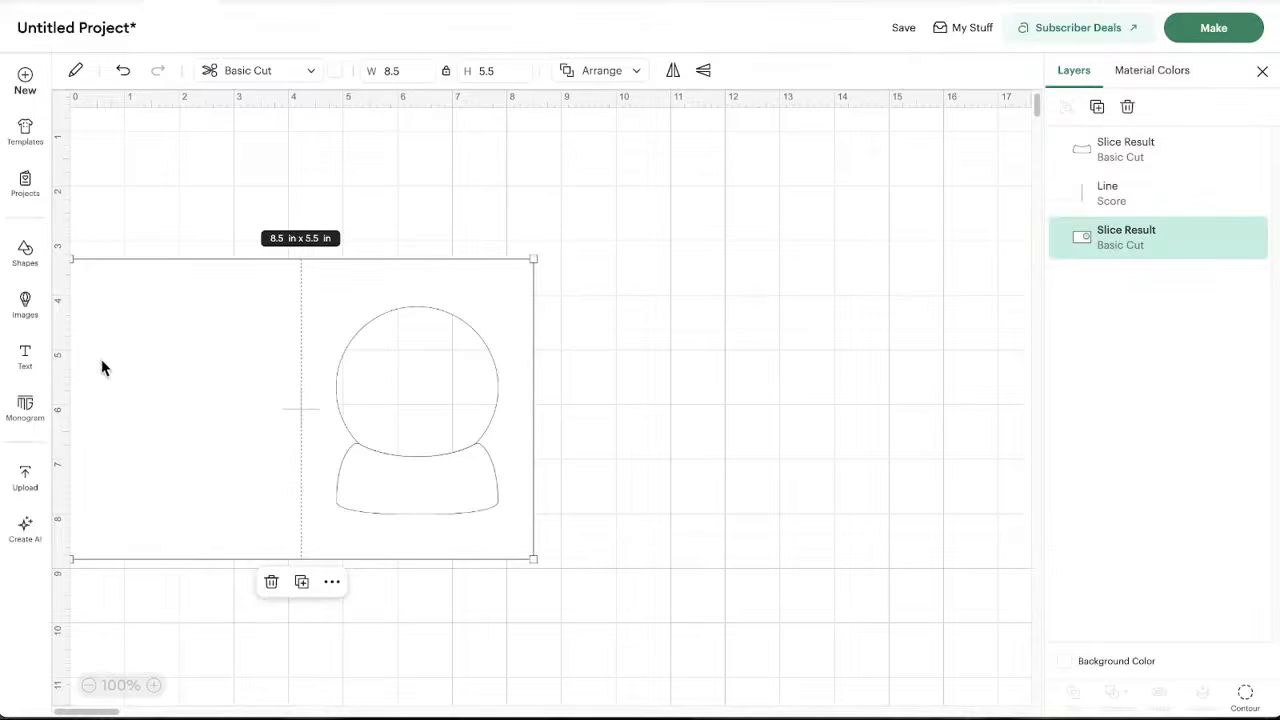
pyautogui.click(335, 71)
pyautogui.click(335, 71)
pyautogui.click(335, 71)
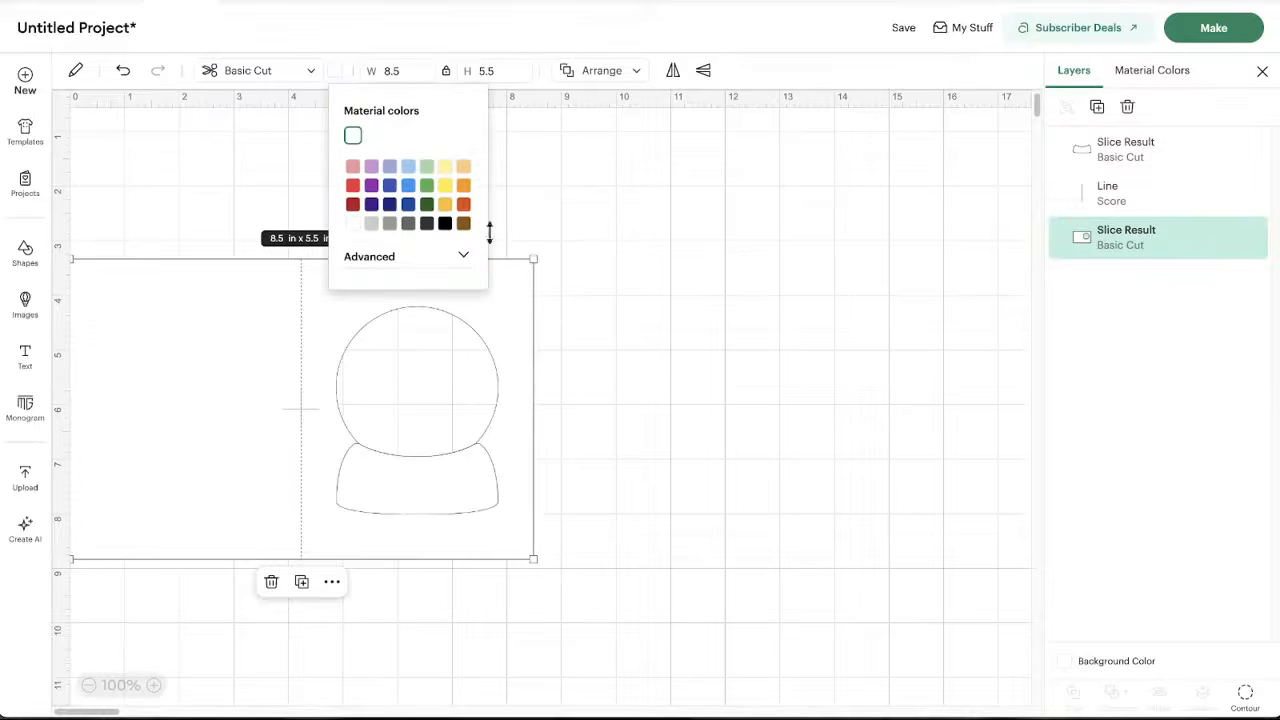
pyautogui.click(427, 167)
pyautogui.click(427, 187)
pyautogui.click(607, 234)
pyautogui.click(378, 466)
pyautogui.click(677, 508)
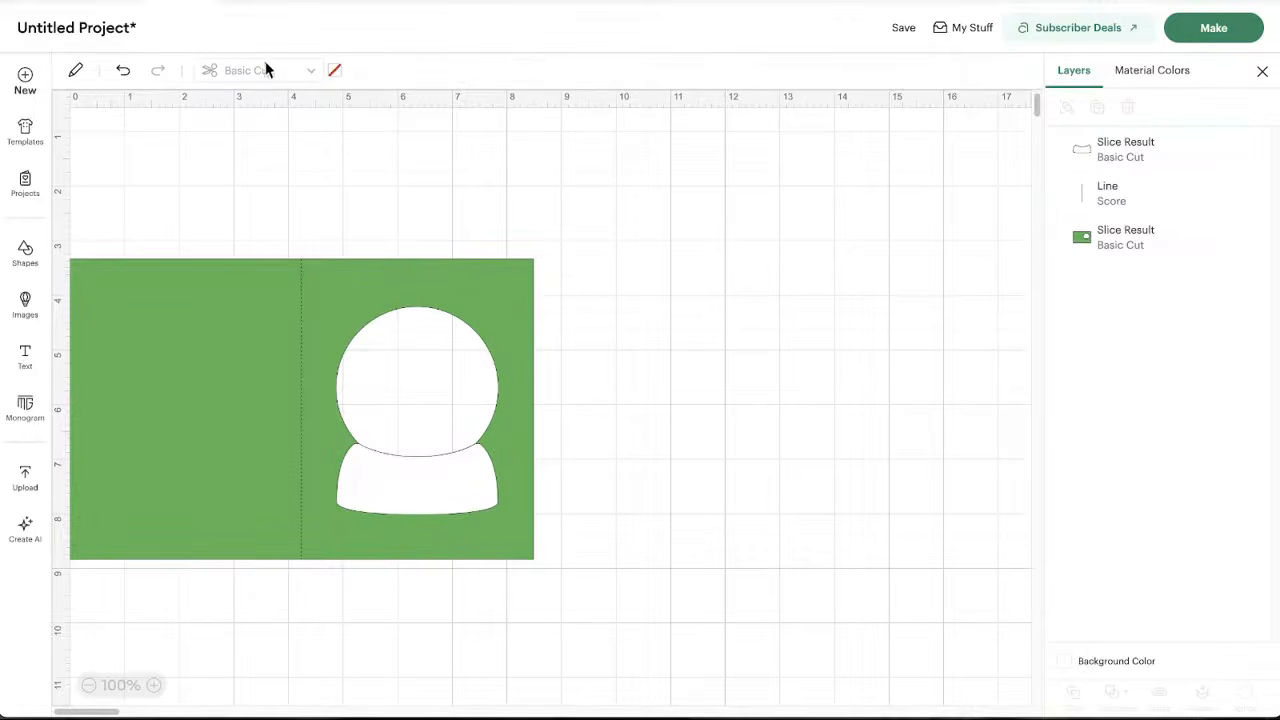
# Try red as the card's material colour and return it to medium green
pyautogui.click(233, 343)
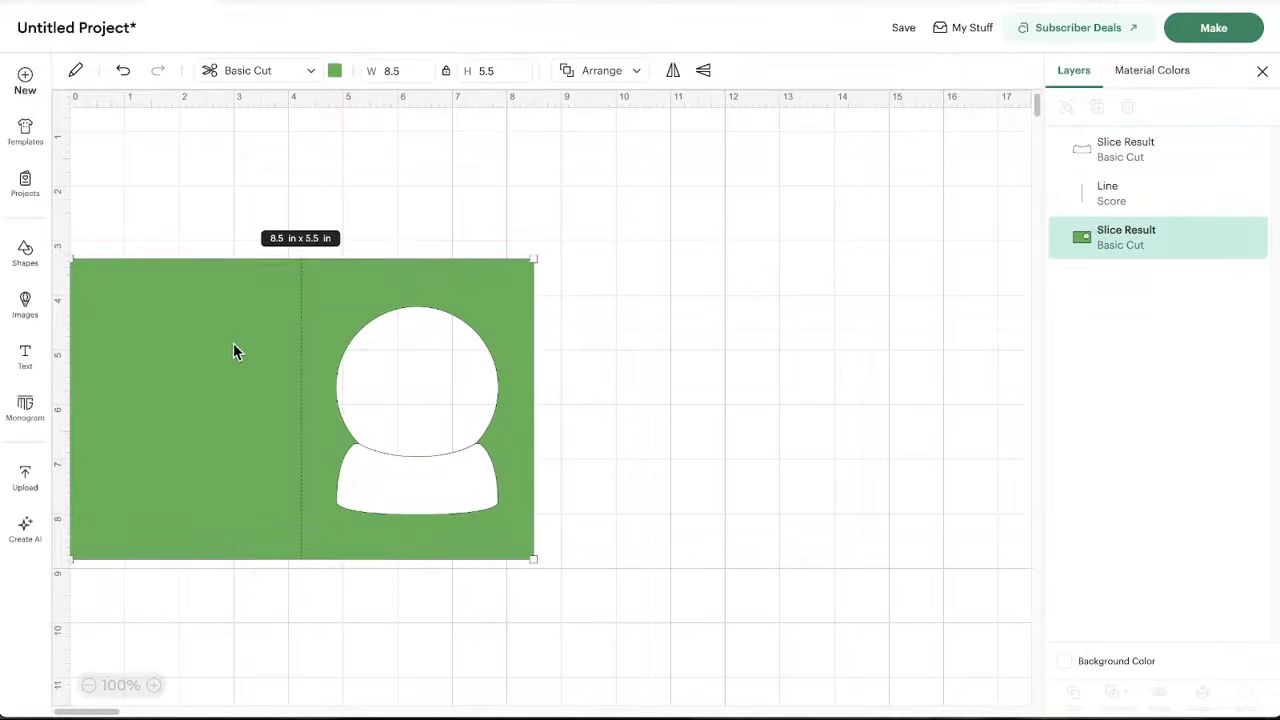
pyautogui.click(334, 71)
pyautogui.click(355, 187)
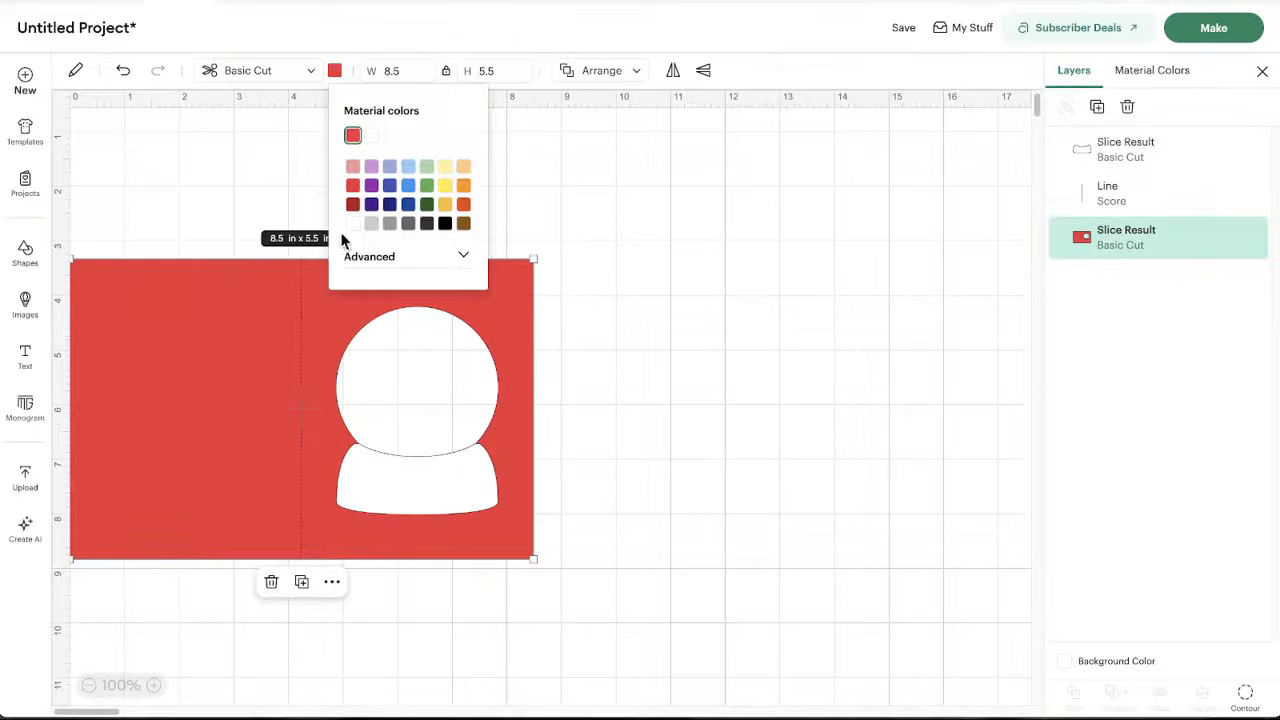
pyautogui.scroll(1, 645, 335)
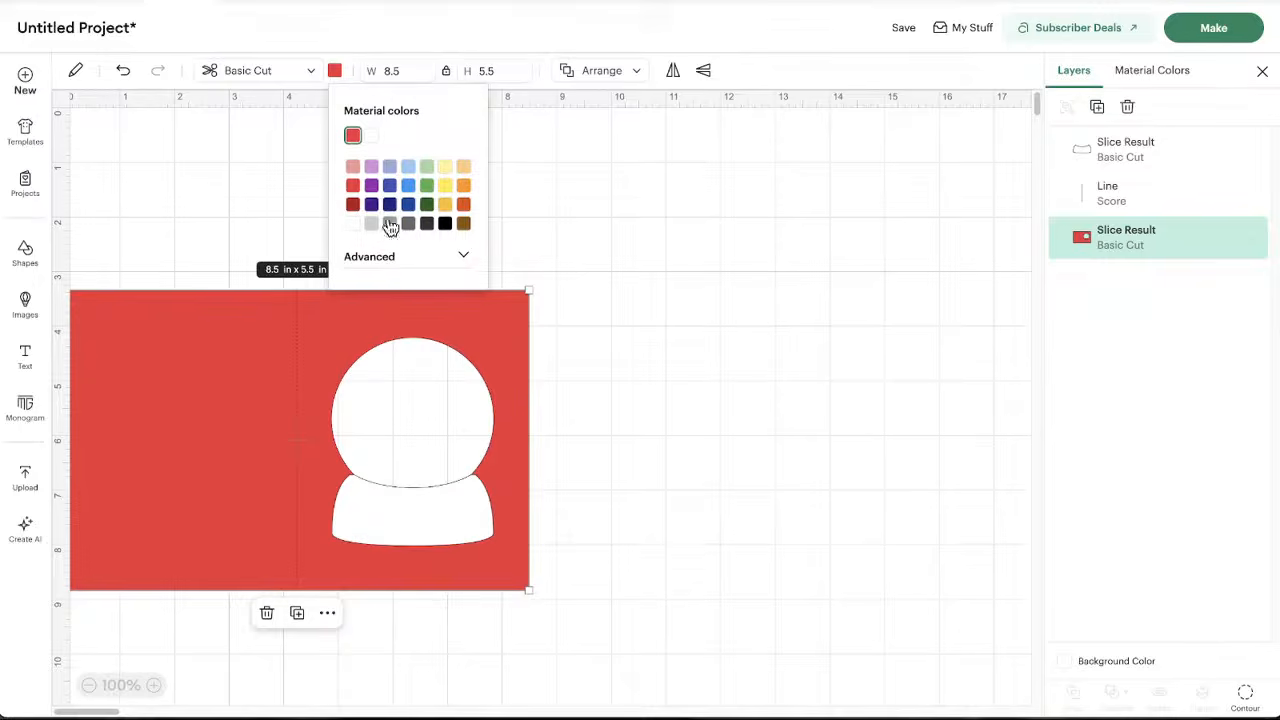
pyautogui.click(428, 188)
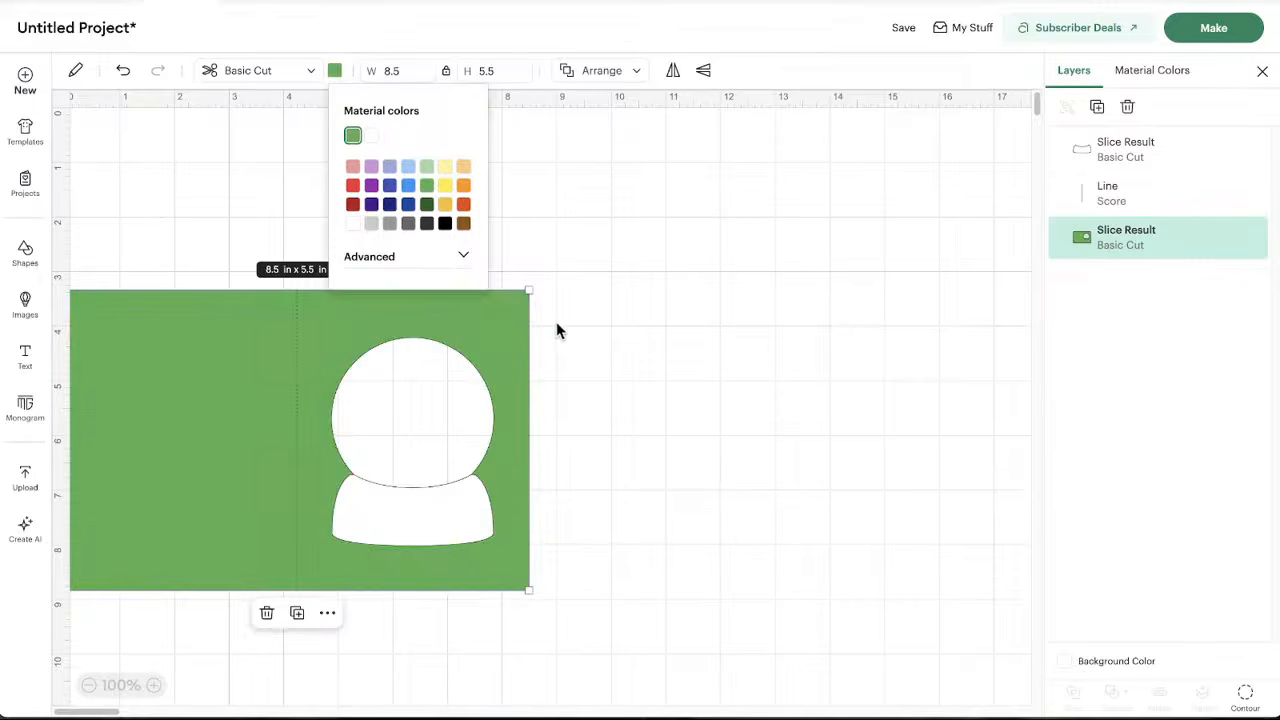
pyautogui.click(613, 330)
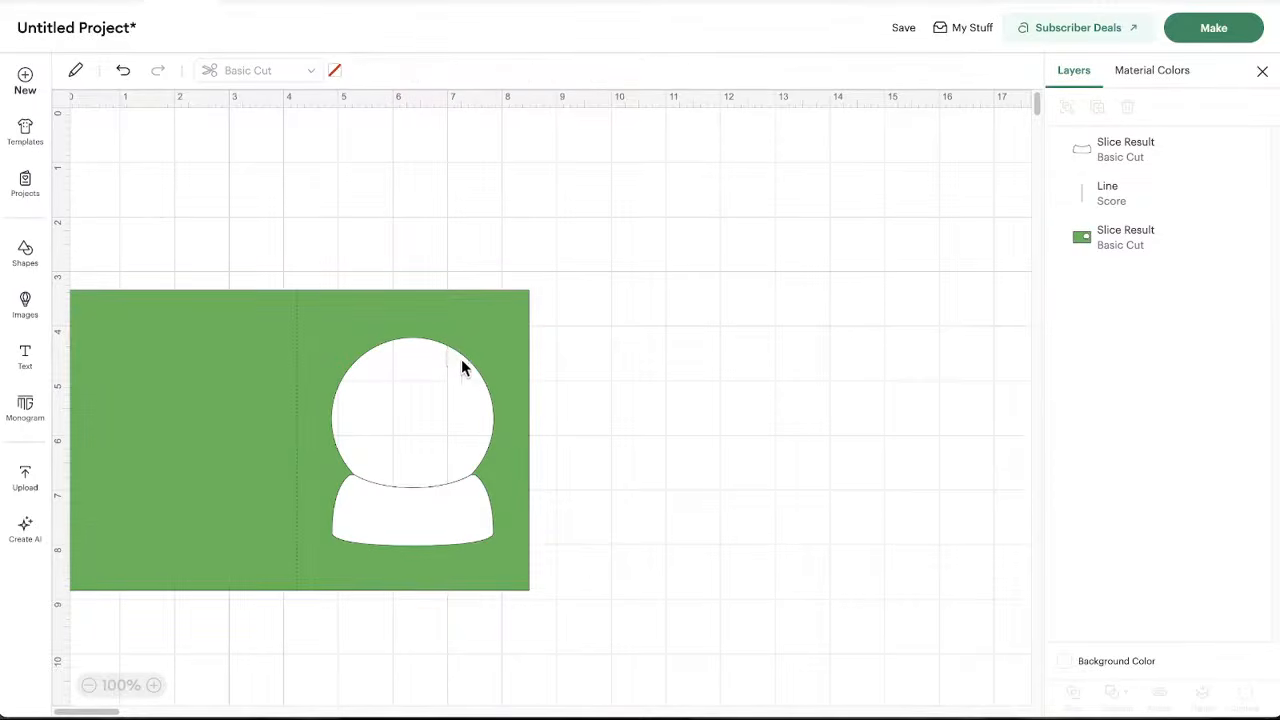
# Duplicate the card with its score line and base, and line the copy up beside the original
pyautogui.click(195, 347)
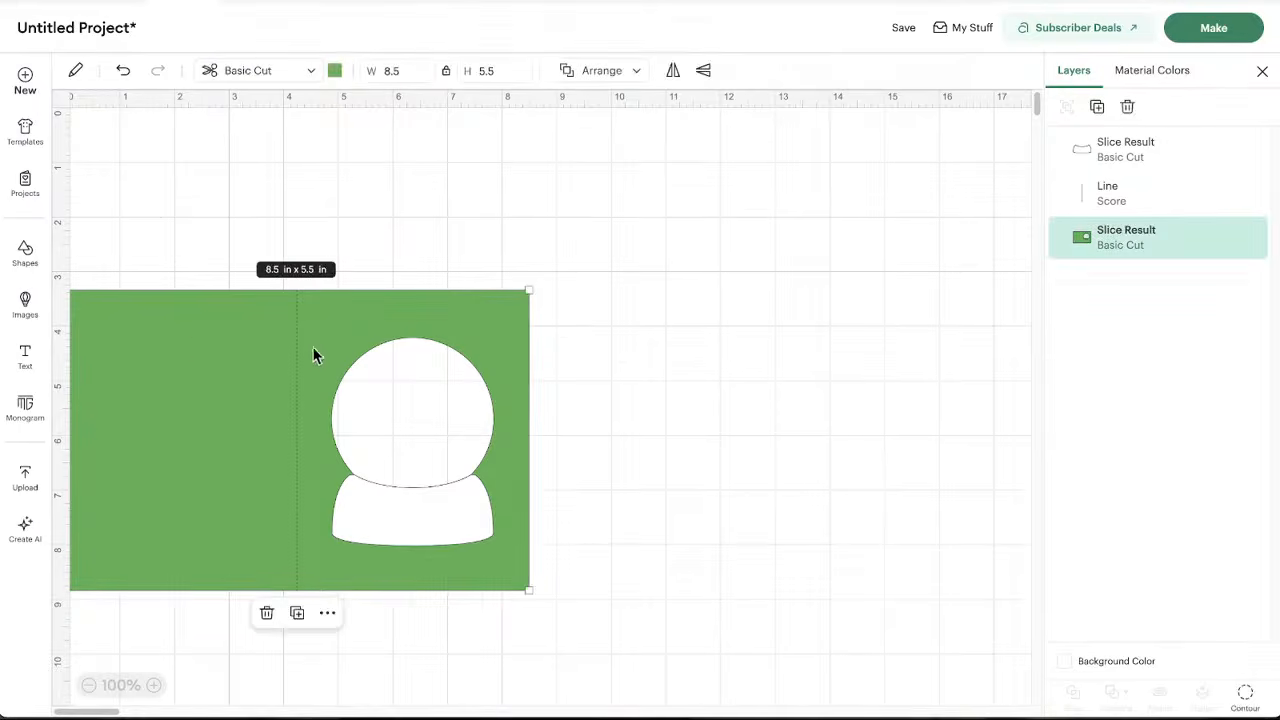
pyautogui.moveTo(198, 200); pyautogui.dragTo(571, 560)
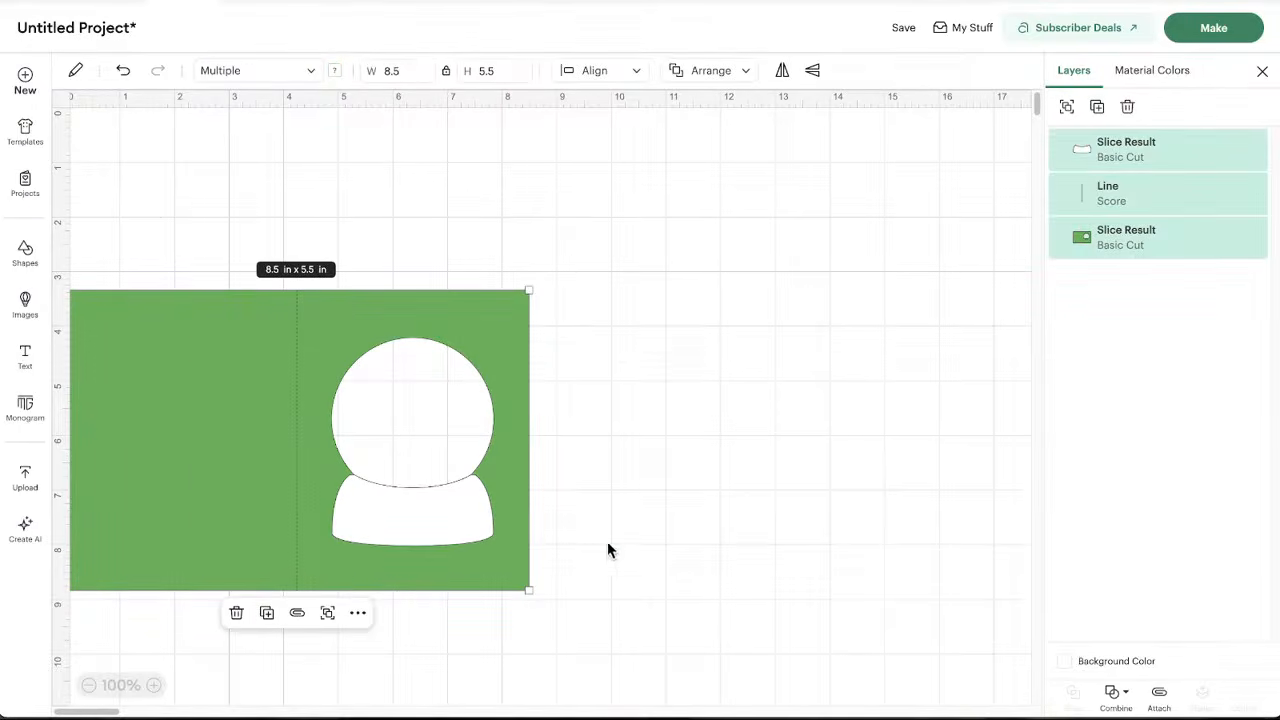
pyautogui.click(1120, 107)
pyautogui.moveTo(766, 323); pyautogui.dragTo(703, 378)
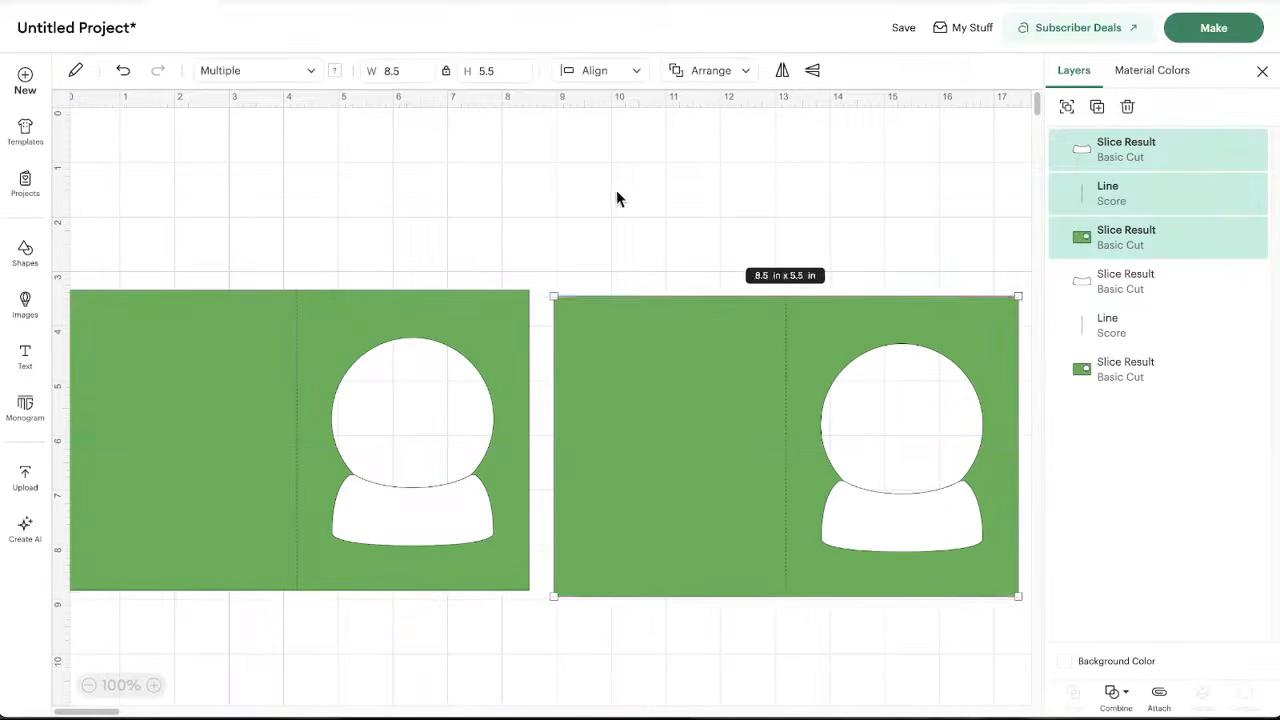
pyautogui.click(618, 194)
pyautogui.moveTo(603, 232); pyautogui.dragTo(909, 664)
pyautogui.moveTo(757, 474); pyautogui.dragTo(755, 458)
pyautogui.click(672, 218)
# Change the duplicated card's material colour to red
pyautogui.click(643, 382)
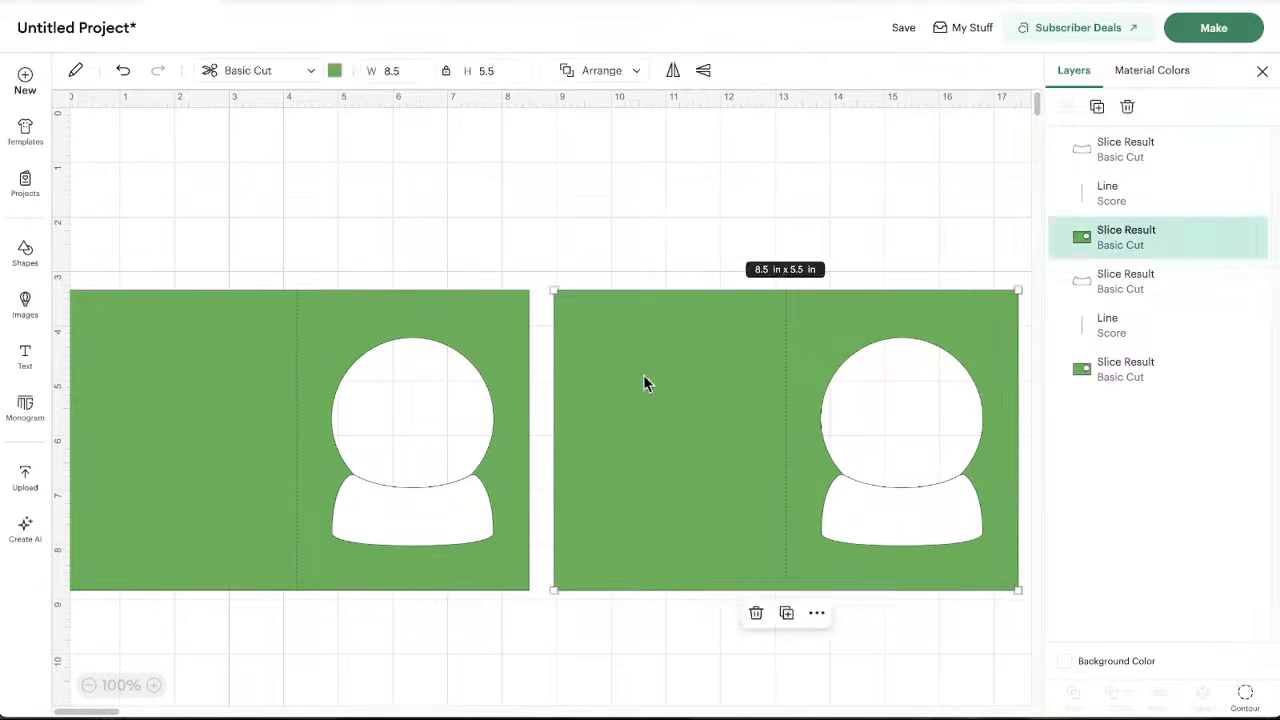
pyautogui.click(335, 72)
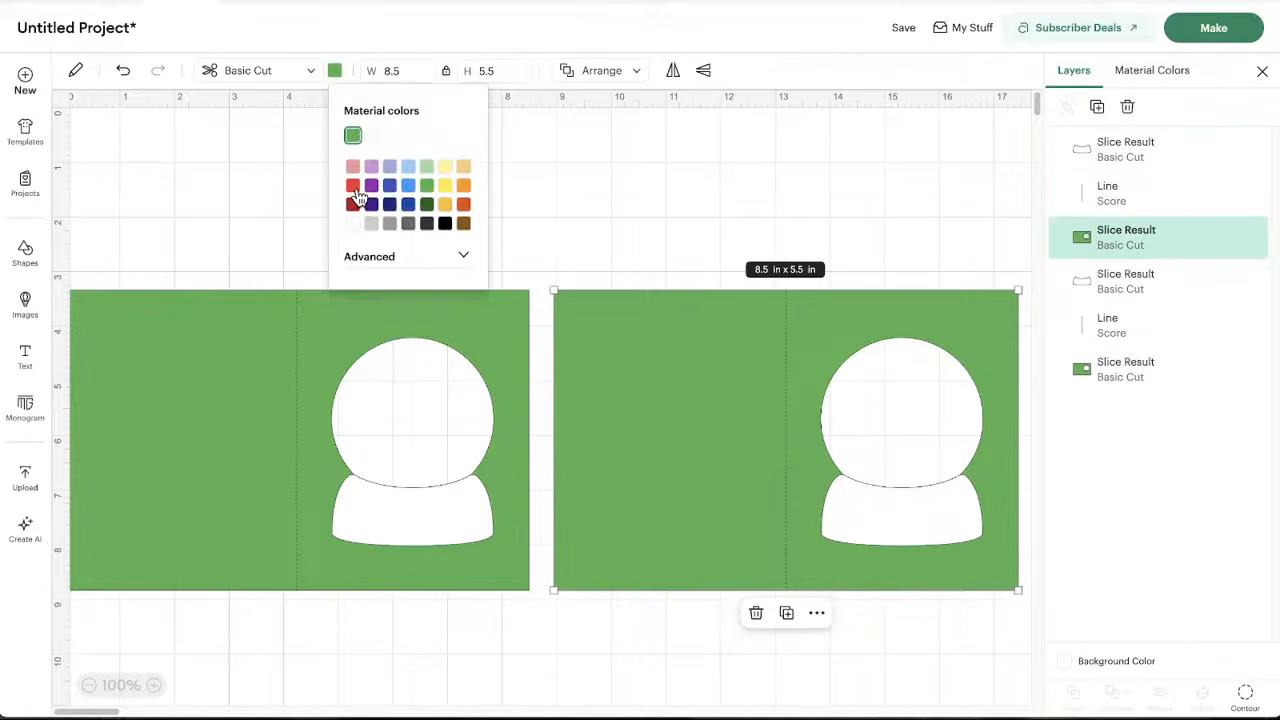
pyautogui.click(352, 186)
pyautogui.click(660, 203)
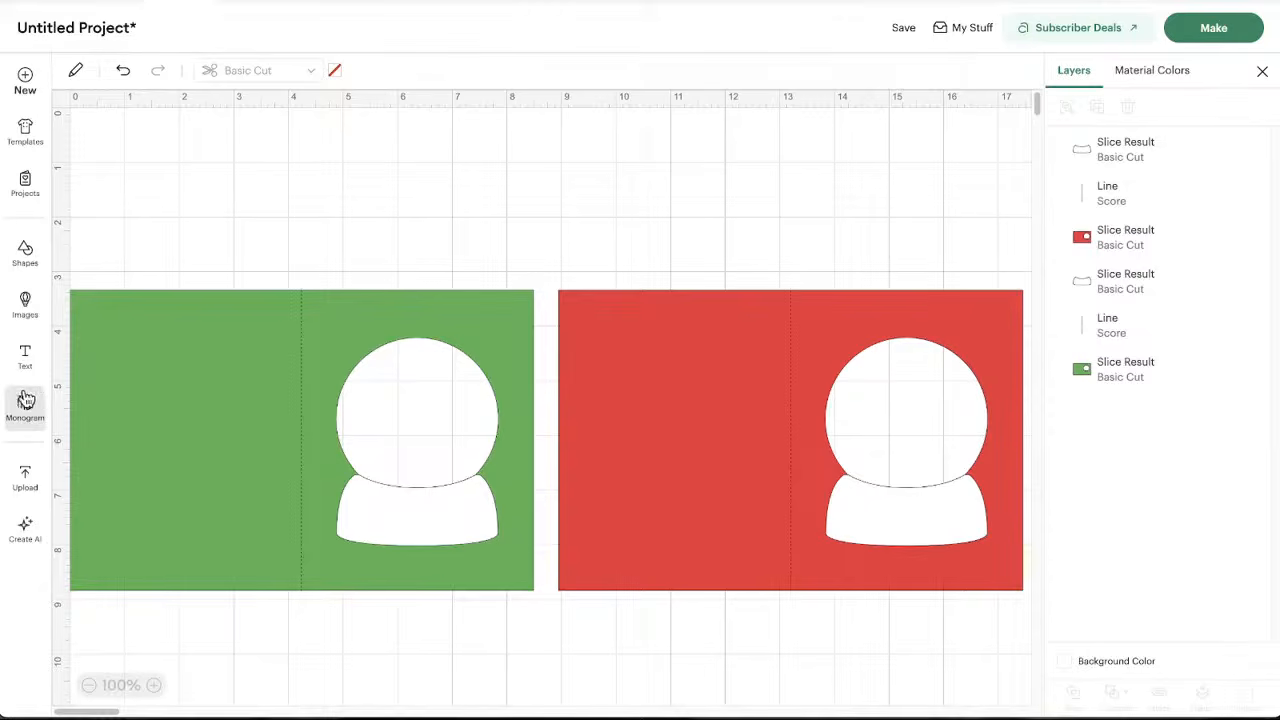
# Add a square over the green card's front half and stretch it to about 4.18 x 5.43 in
pyautogui.click(40, 268)
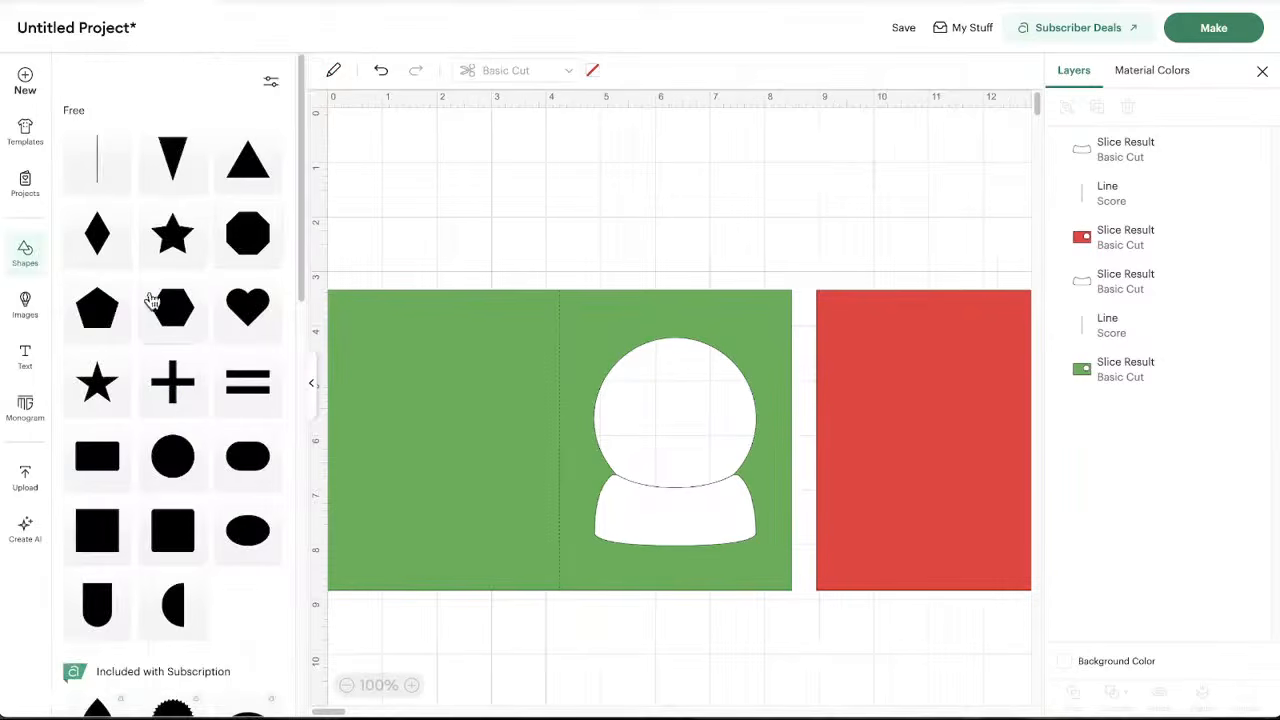
pyautogui.click(110, 532)
pyautogui.moveTo(406, 191); pyautogui.dragTo(595, 350)
pyautogui.moveTo(668, 398); pyautogui.dragTo(771, 515)
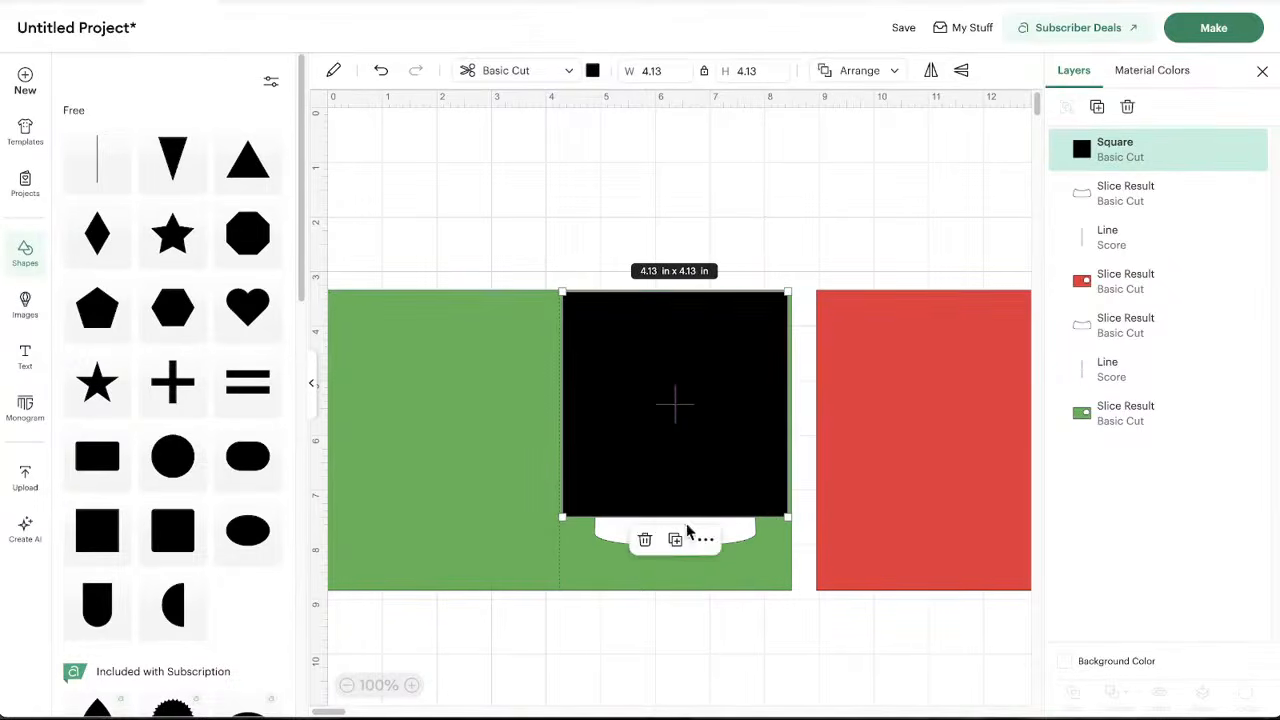
pyautogui.moveTo(675, 517); pyautogui.dragTo(675, 592)
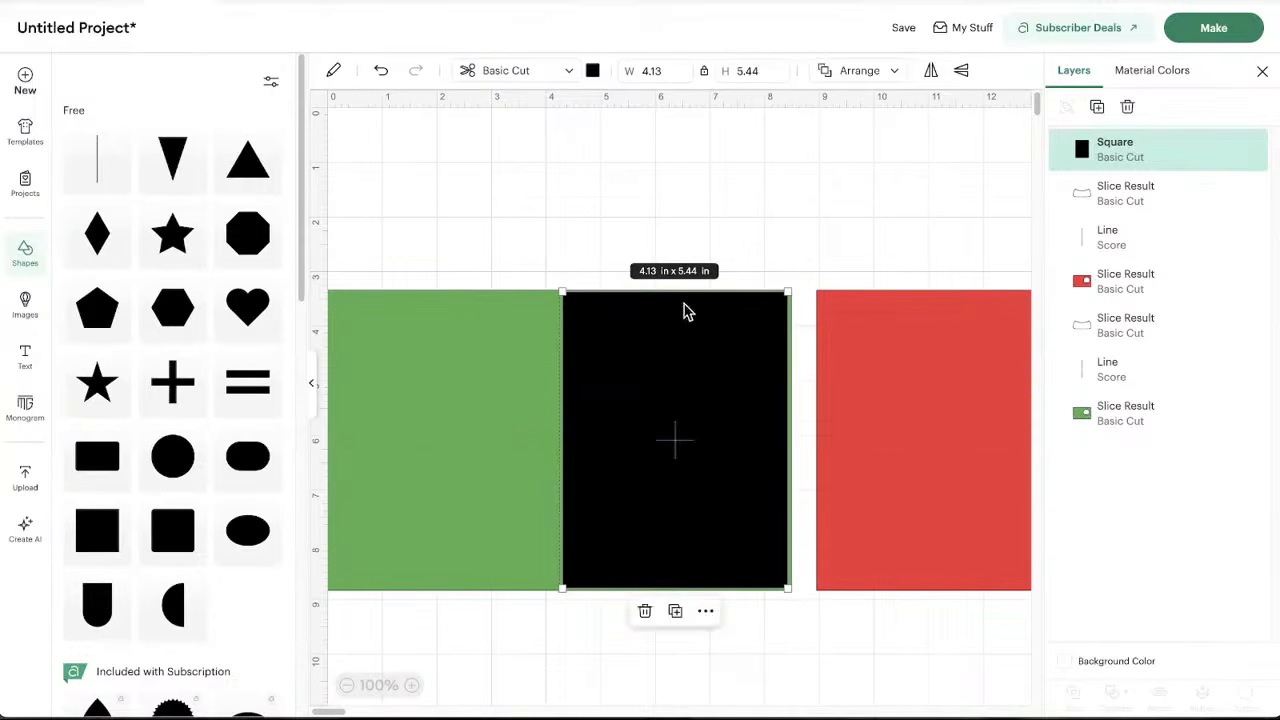
pyautogui.moveTo(683, 284); pyautogui.dragTo(683, 287)
# Change the square's material colour to white and send it to the back, behind the green card
pyautogui.rightClick(677, 437)
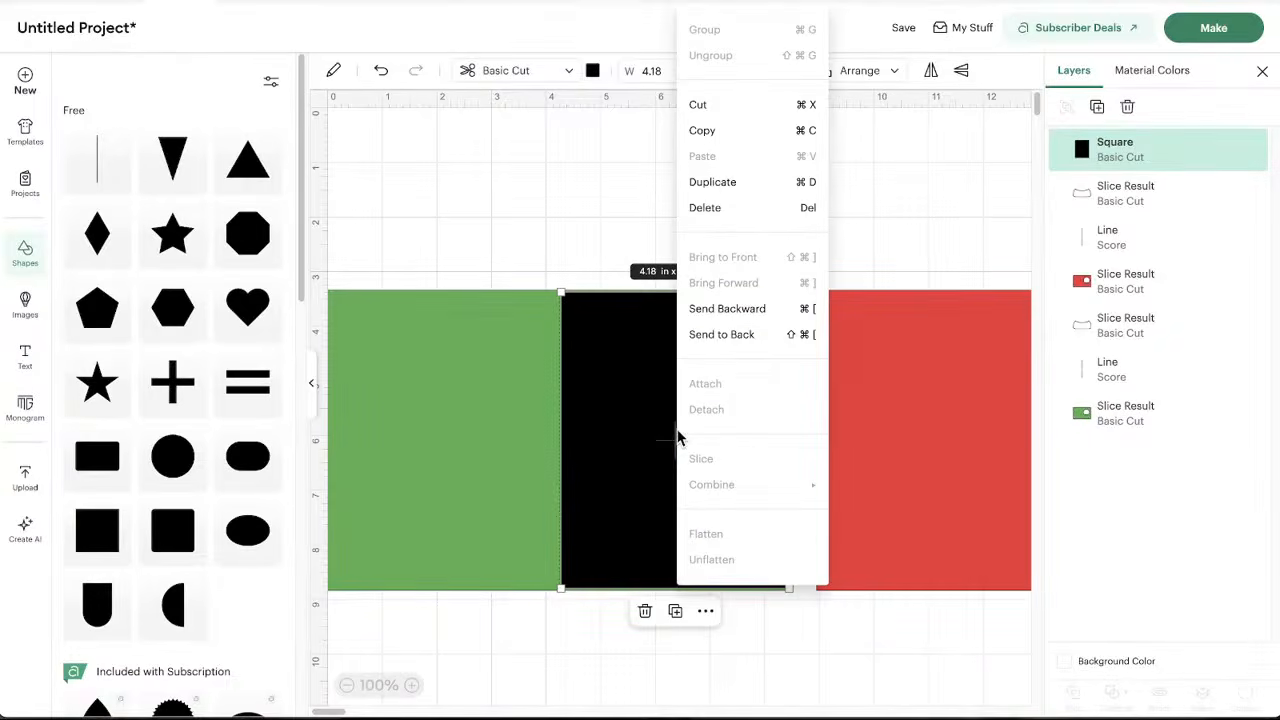
pyautogui.click(615, 380)
pyautogui.click(592, 72)
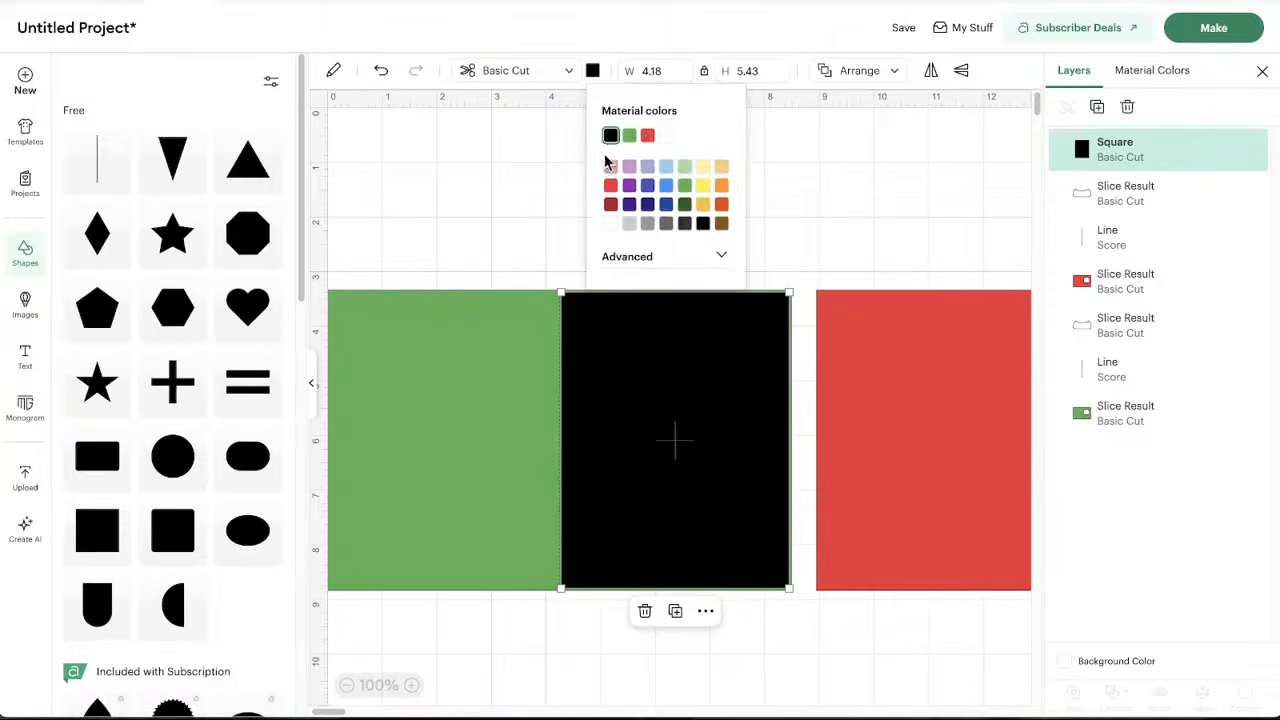
pyautogui.click(608, 224)
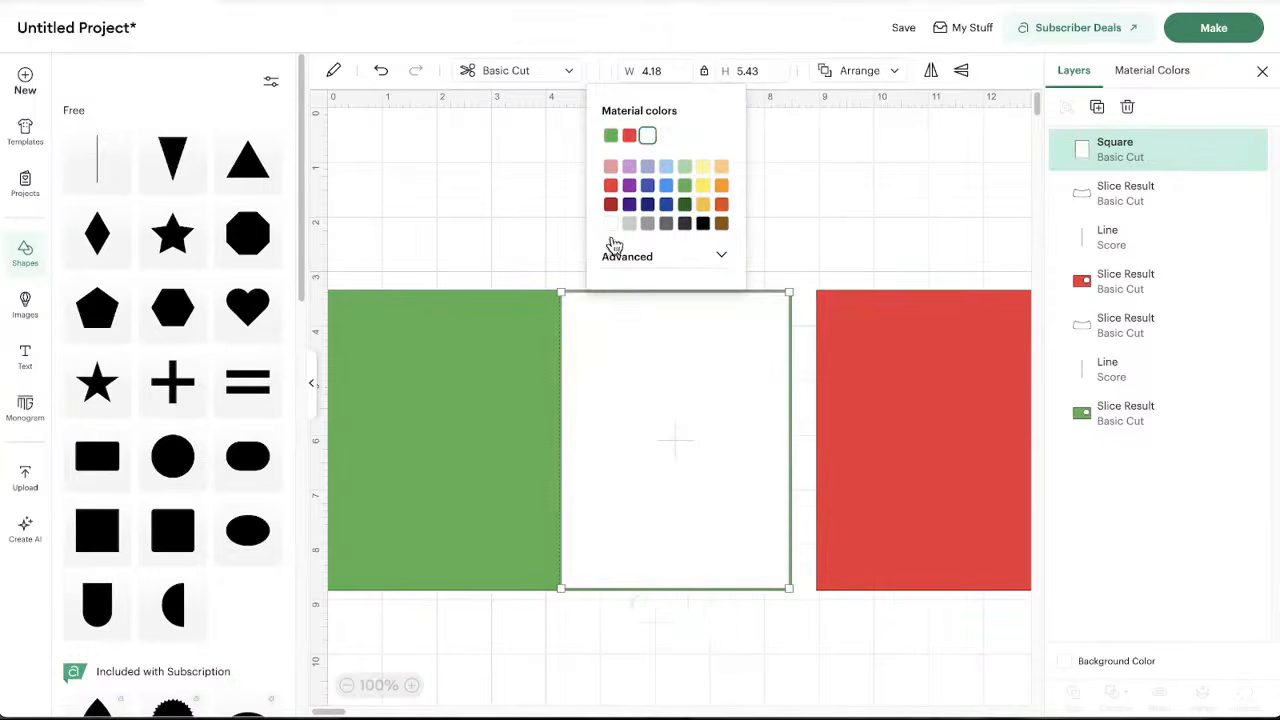
pyautogui.rightClick(633, 401)
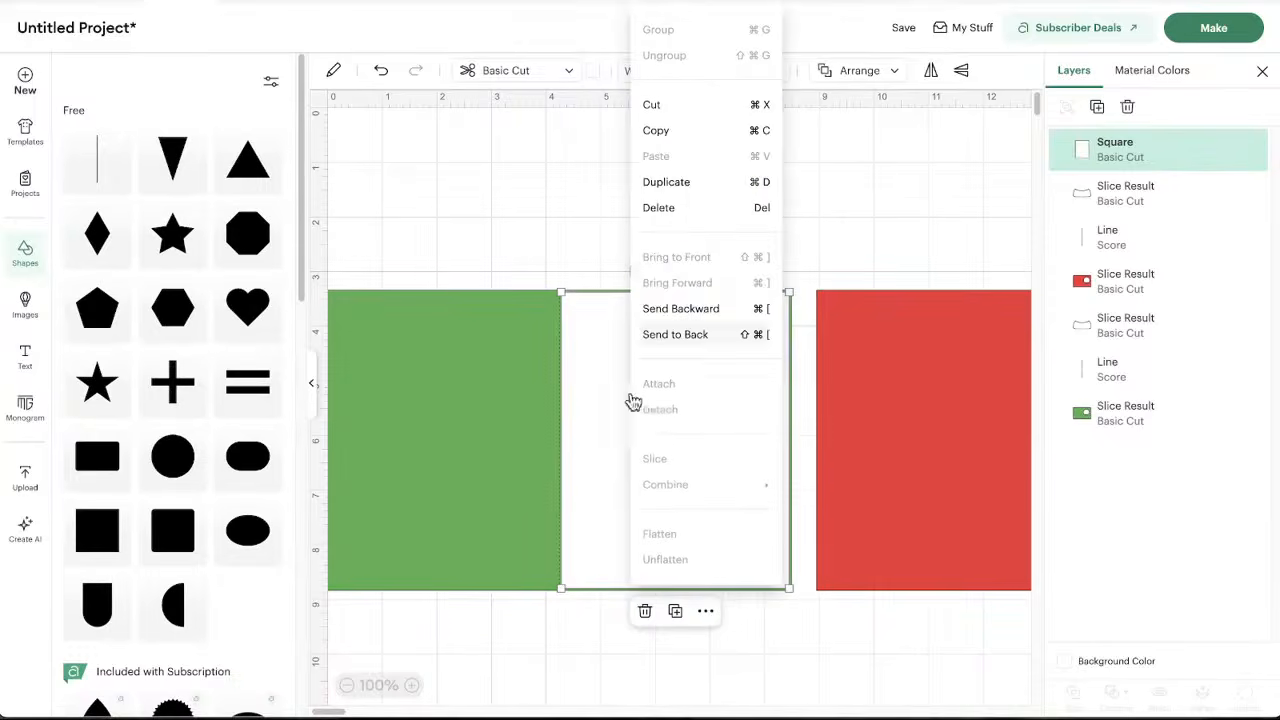
pyautogui.click(667, 336)
pyautogui.click(645, 215)
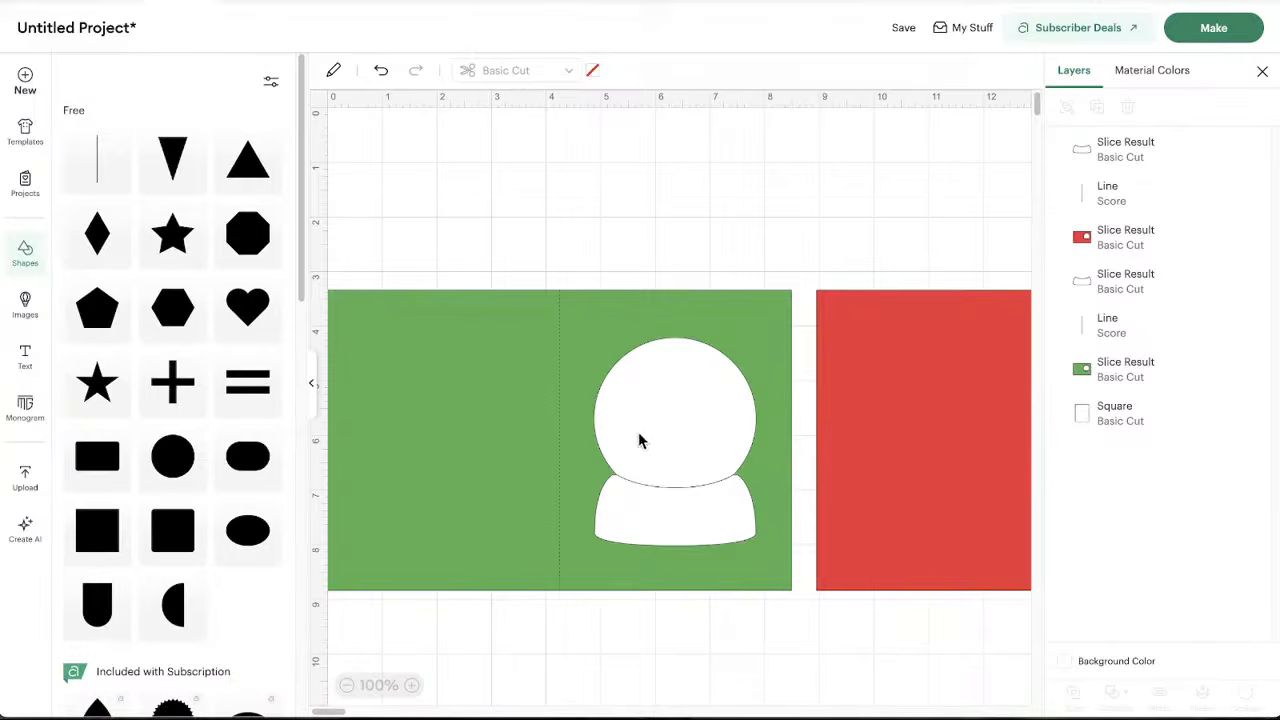
# Attach the red card and its score line to each other
pyautogui.click(312, 408)
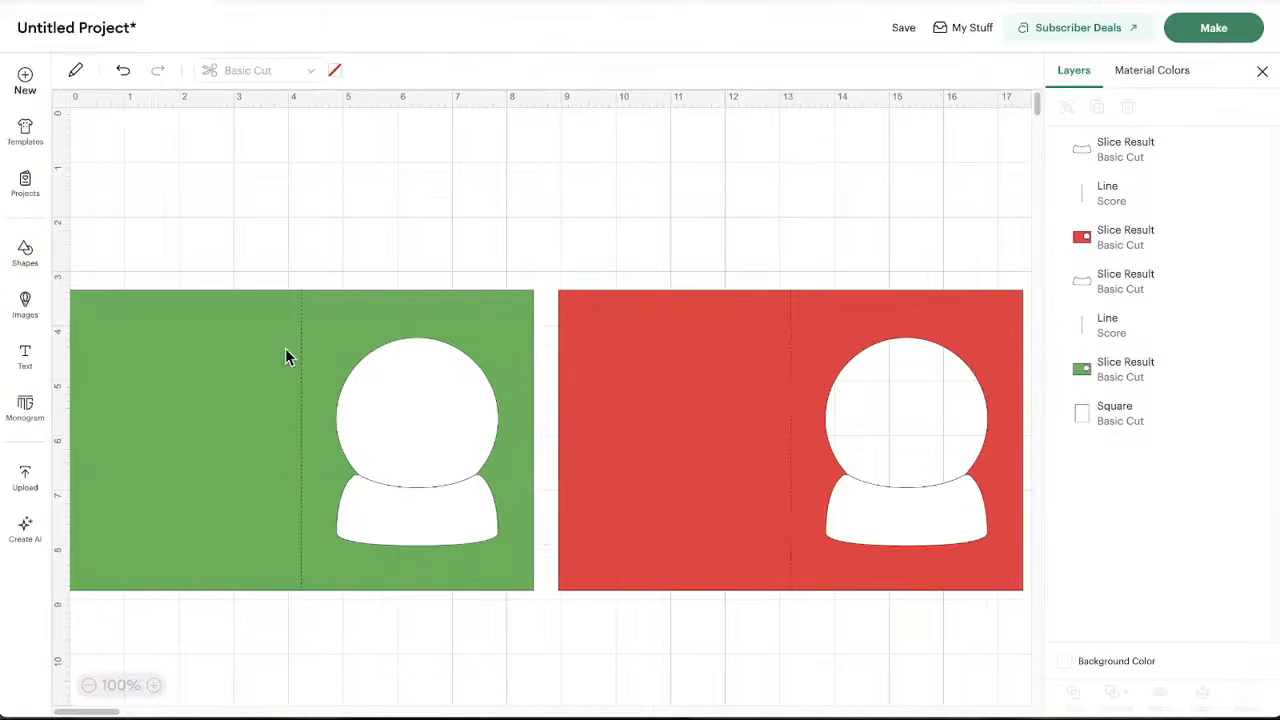
pyautogui.scroll(-1, 351, 455)
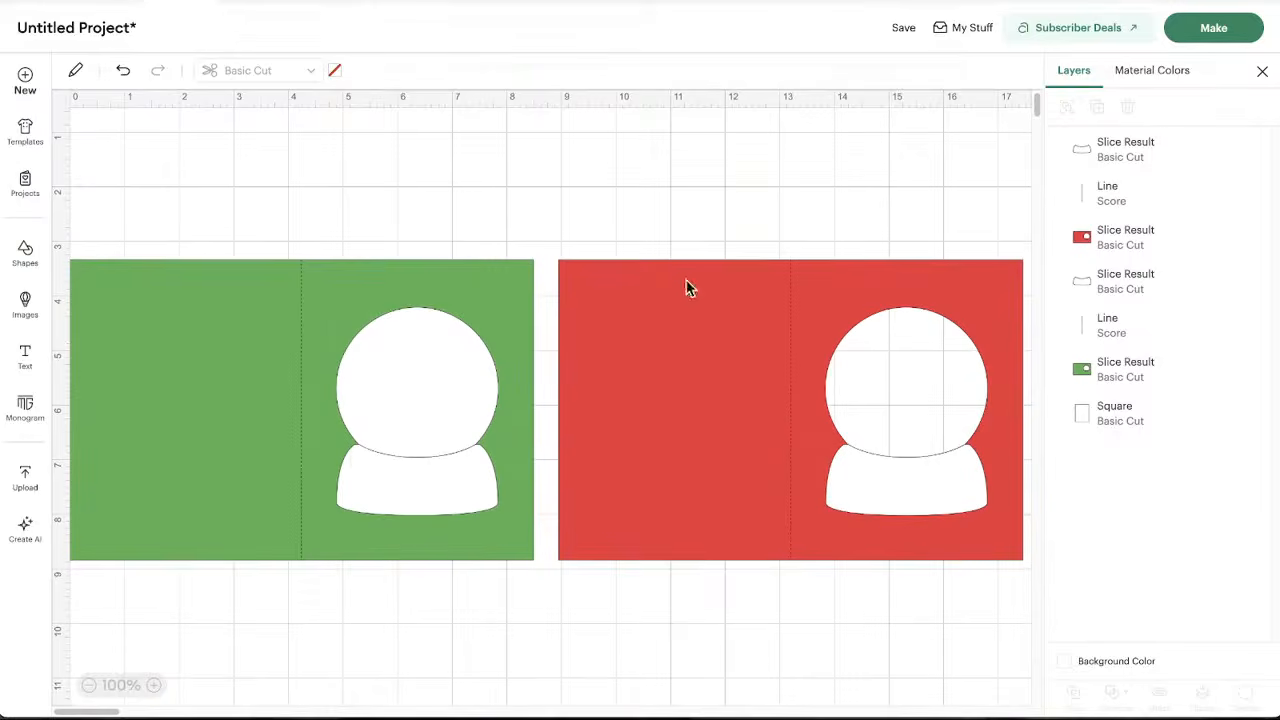
pyautogui.moveTo(745, 202); pyautogui.dragTo(801, 572)
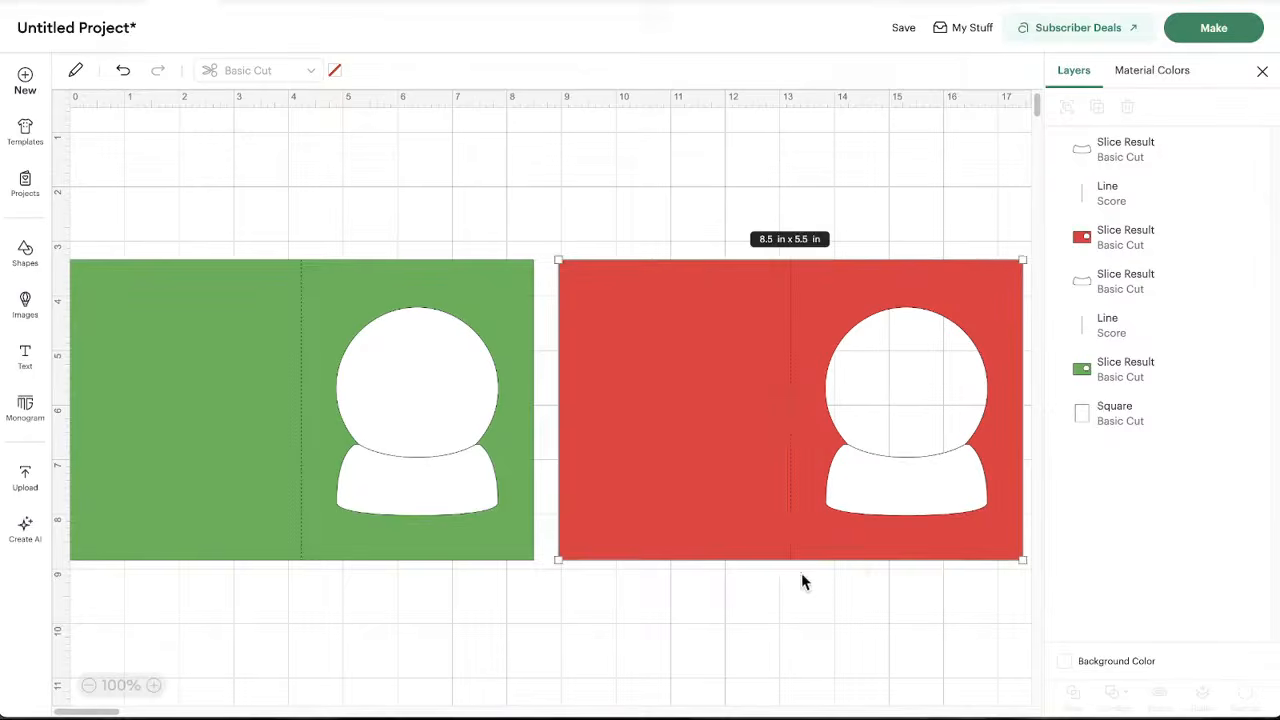
pyautogui.click(1166, 702)
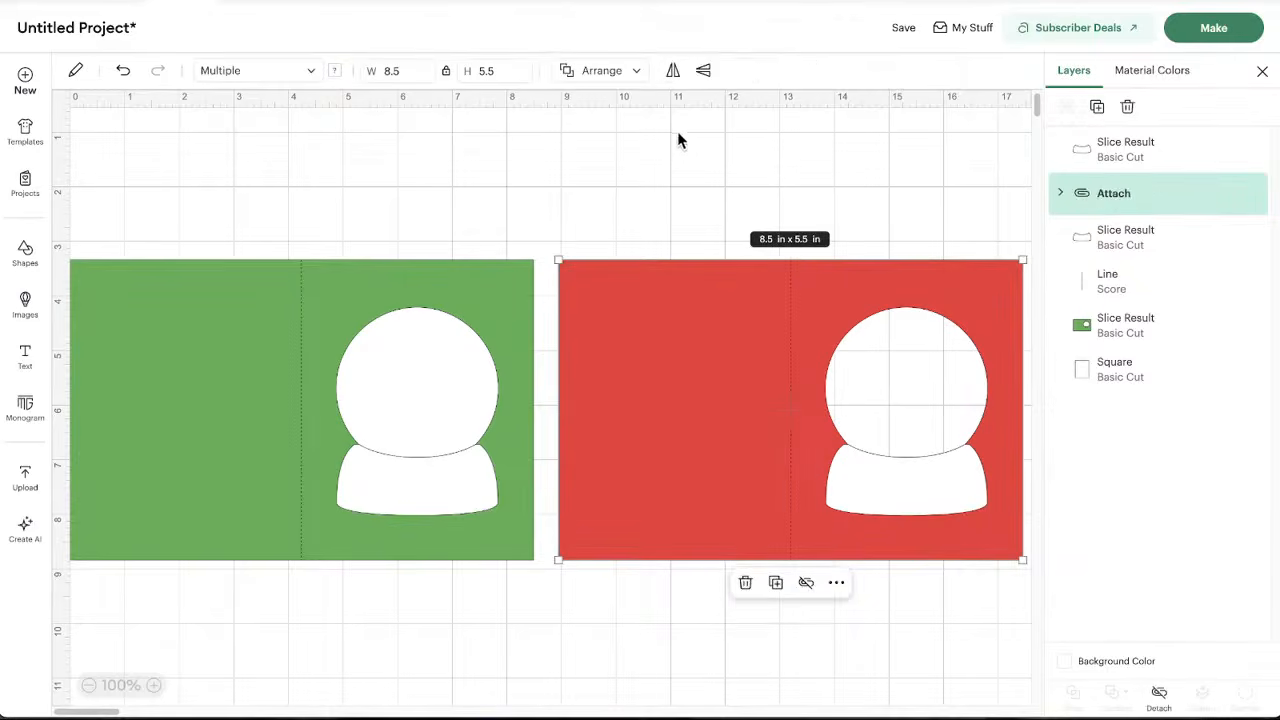
pyautogui.click(716, 176)
# Attach the green card to its score line, leaving the white square out of the selection
pyautogui.moveTo(237, 163); pyautogui.dragTo(325, 289)
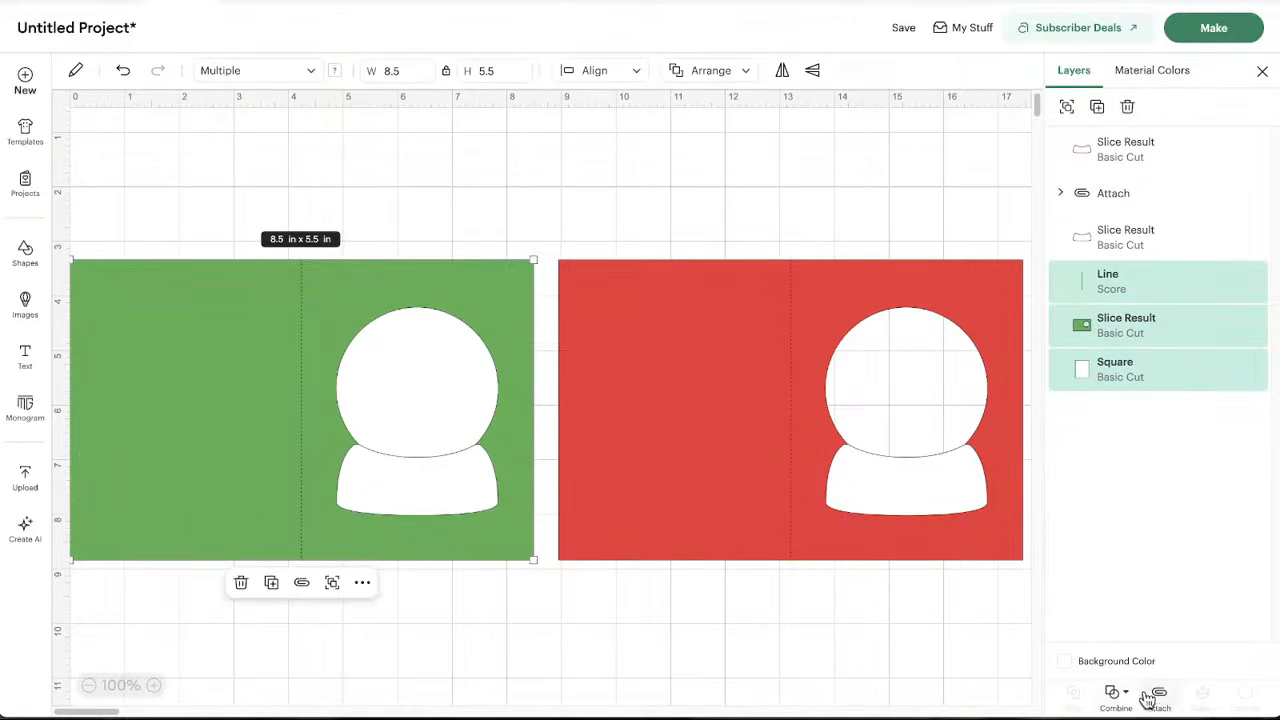
pyautogui.click(506, 181)
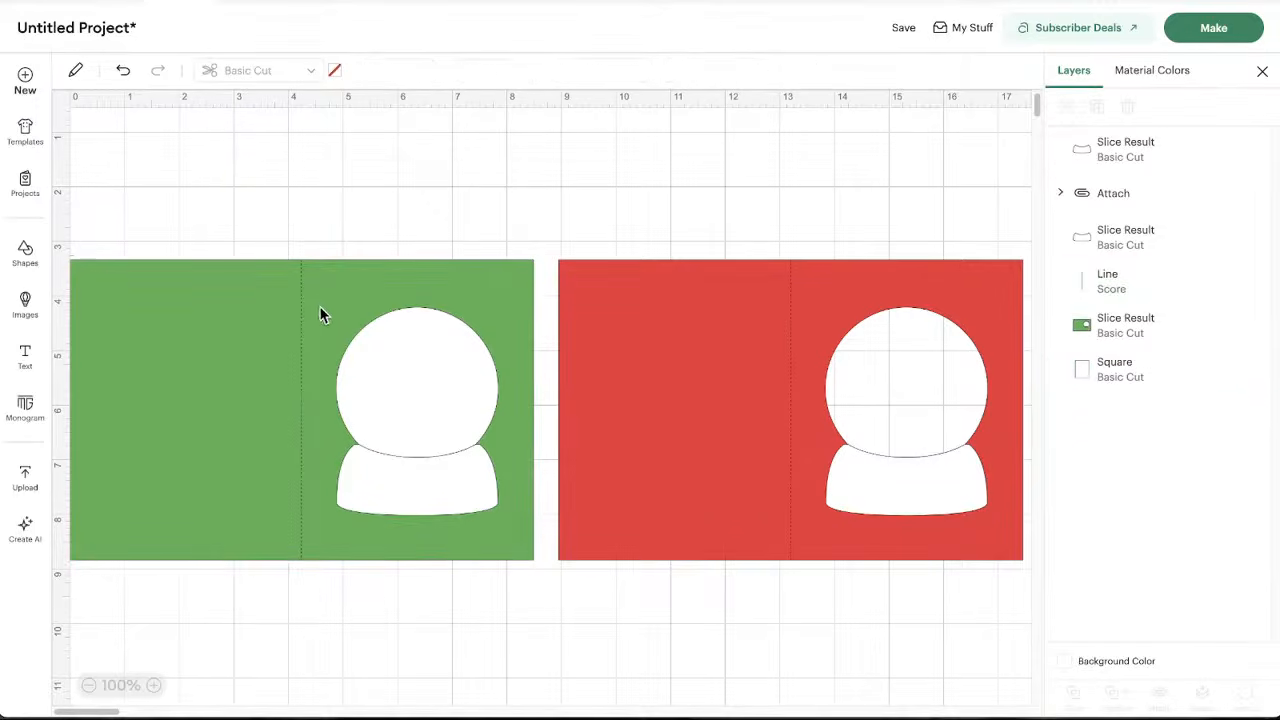
pyautogui.click(300, 330)
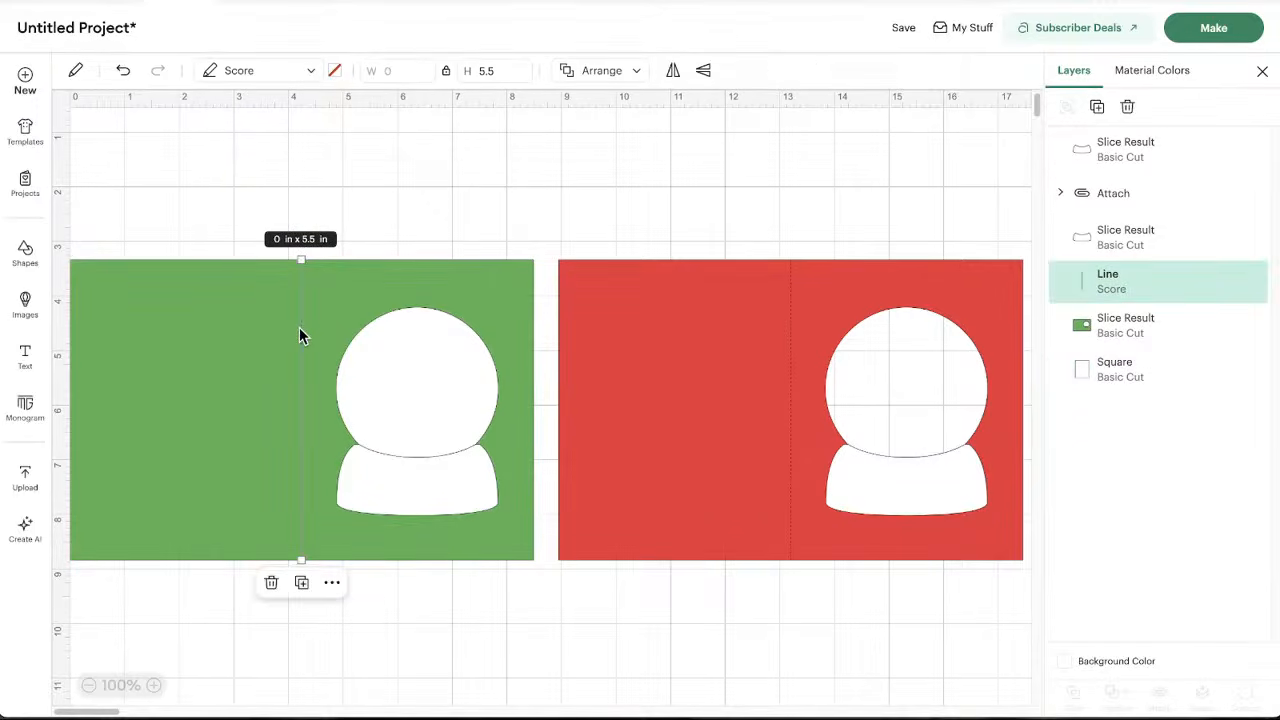
pyautogui.keyDown('shift'); pyautogui.click(112, 350); pyautogui.keyUp('shift')
pyautogui.click(1159, 697)
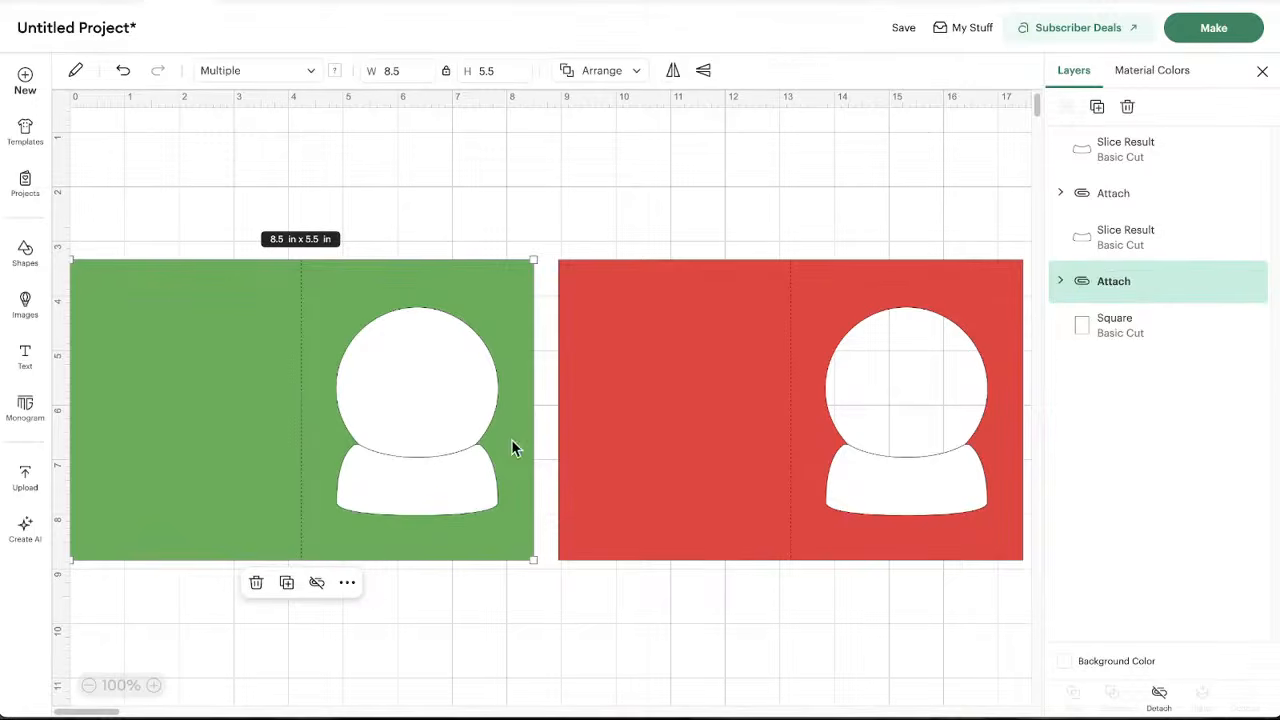
pyautogui.click(370, 228)
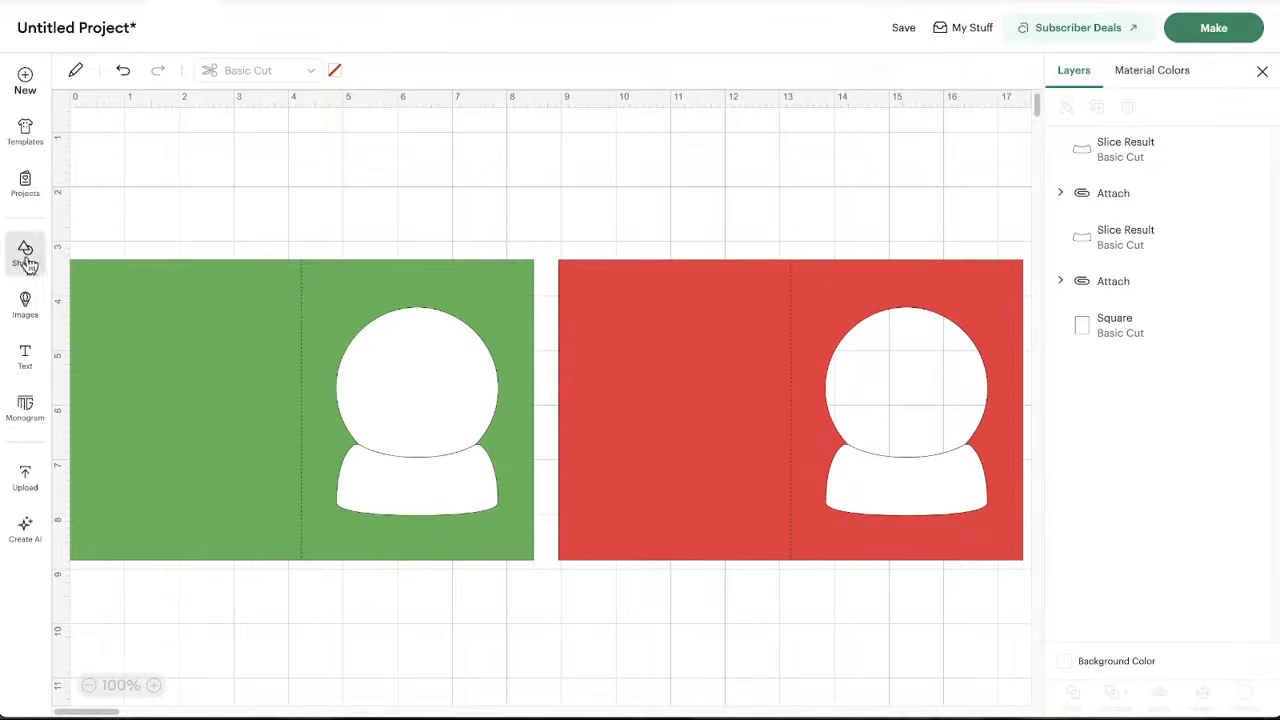
# Search the image library for "santa silhouette"
pyautogui.click(25, 298)
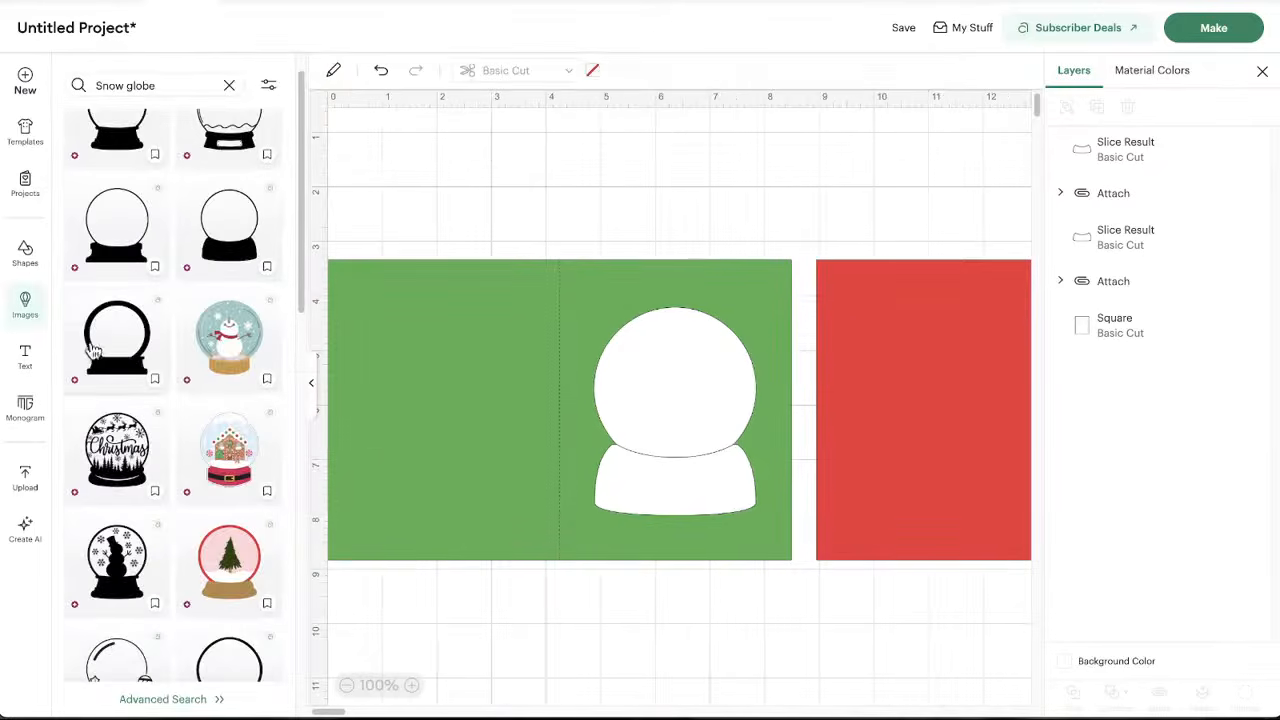
pyautogui.click(159, 87)
pyautogui.write('sil')
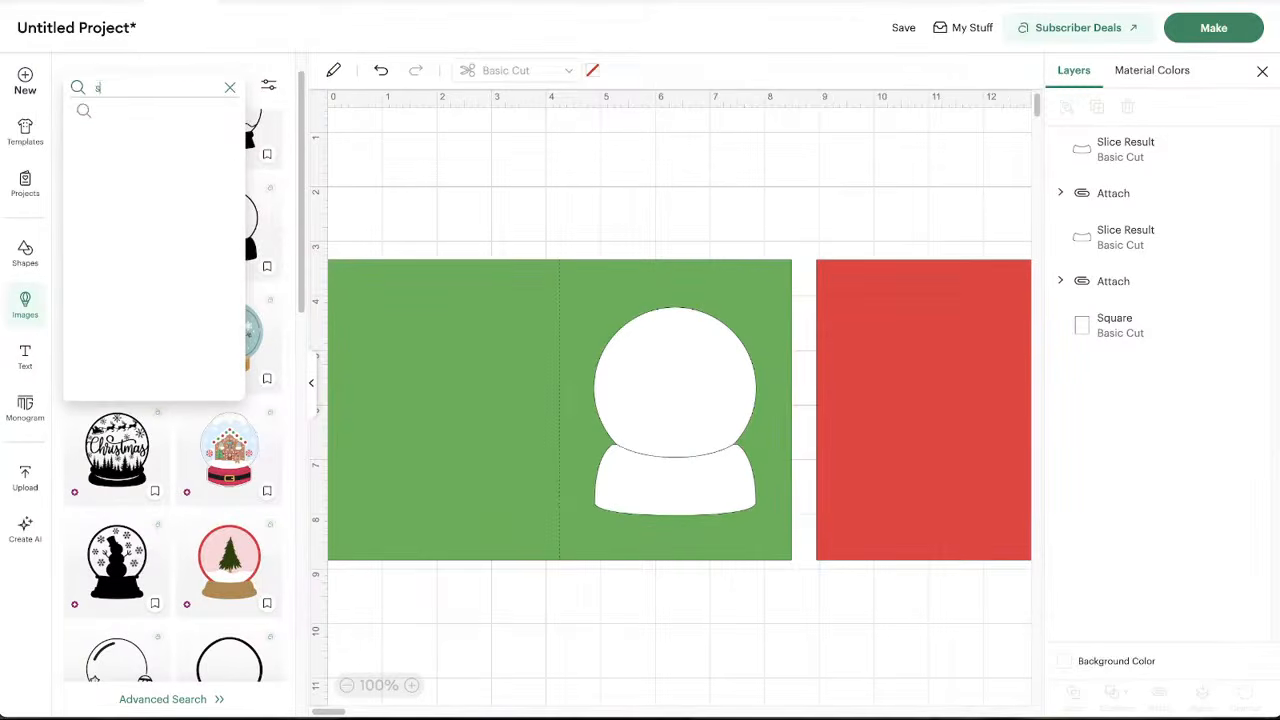
pyautogui.press('BackSpace')
pyautogui.press('BackSpace')
pyautogui.press('BackSpace')
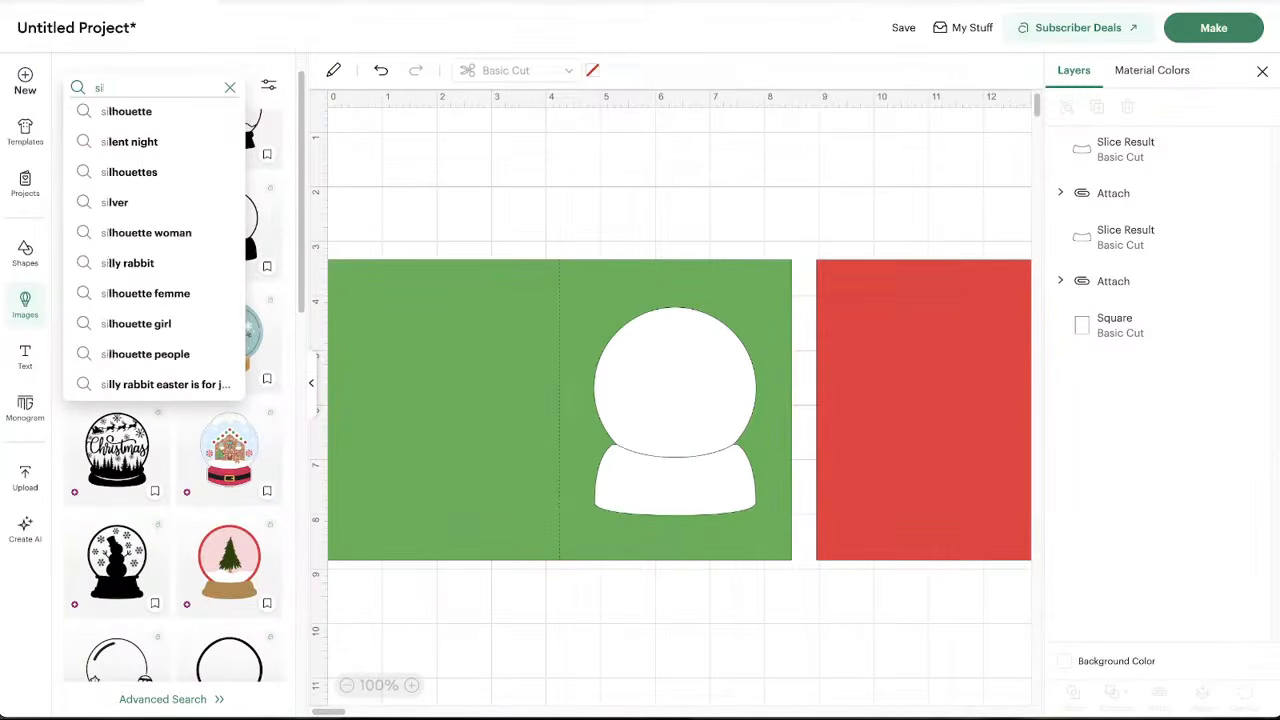
pyautogui.write('sant')
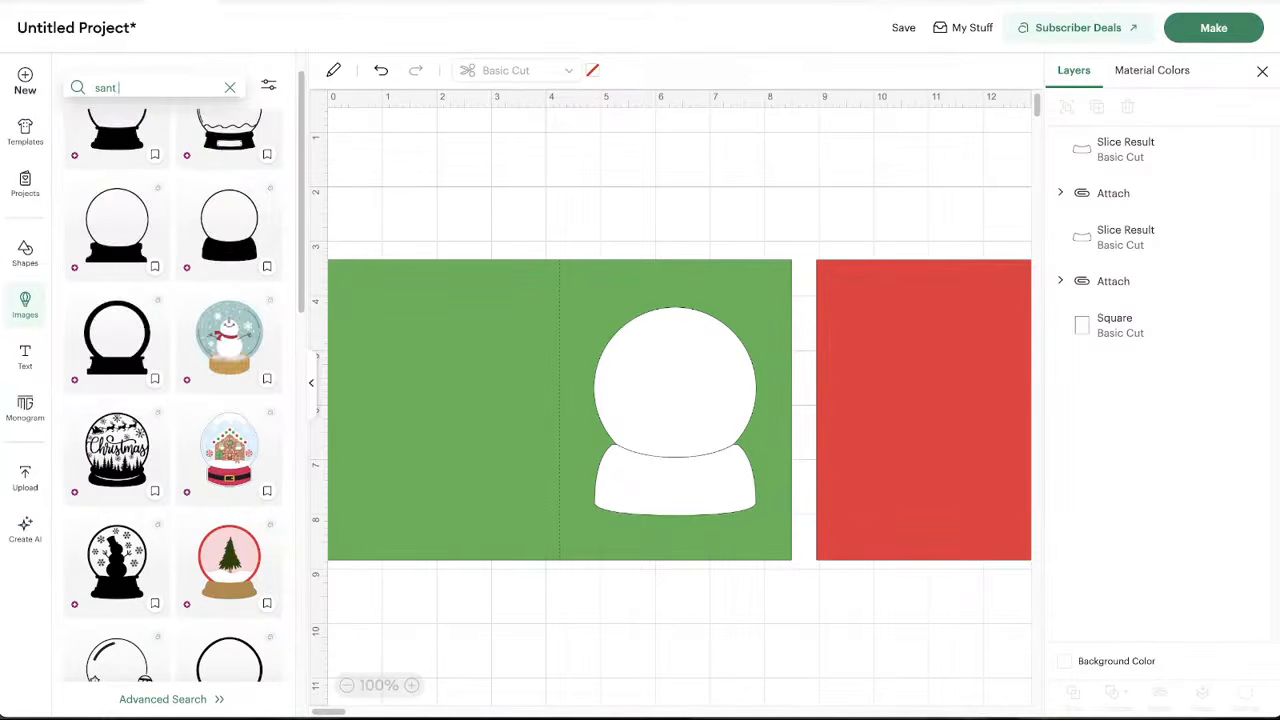
pyautogui.write('a')
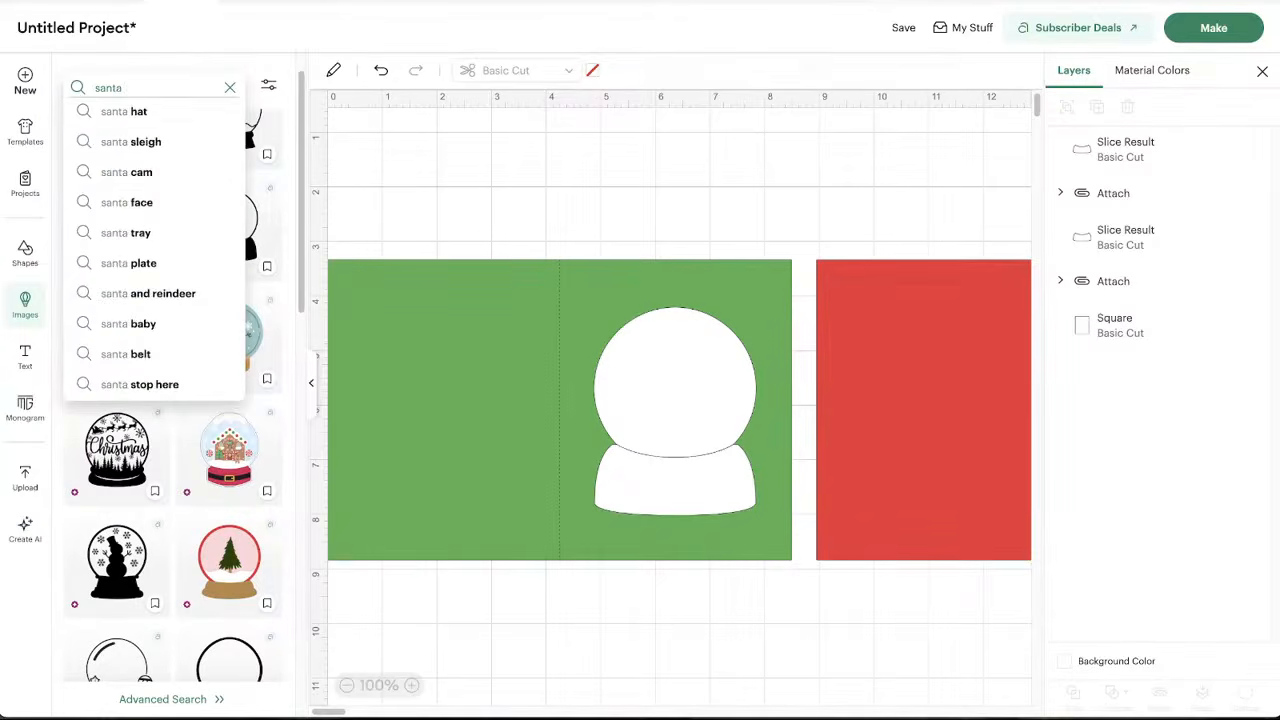
pyautogui.write(' silhouette')
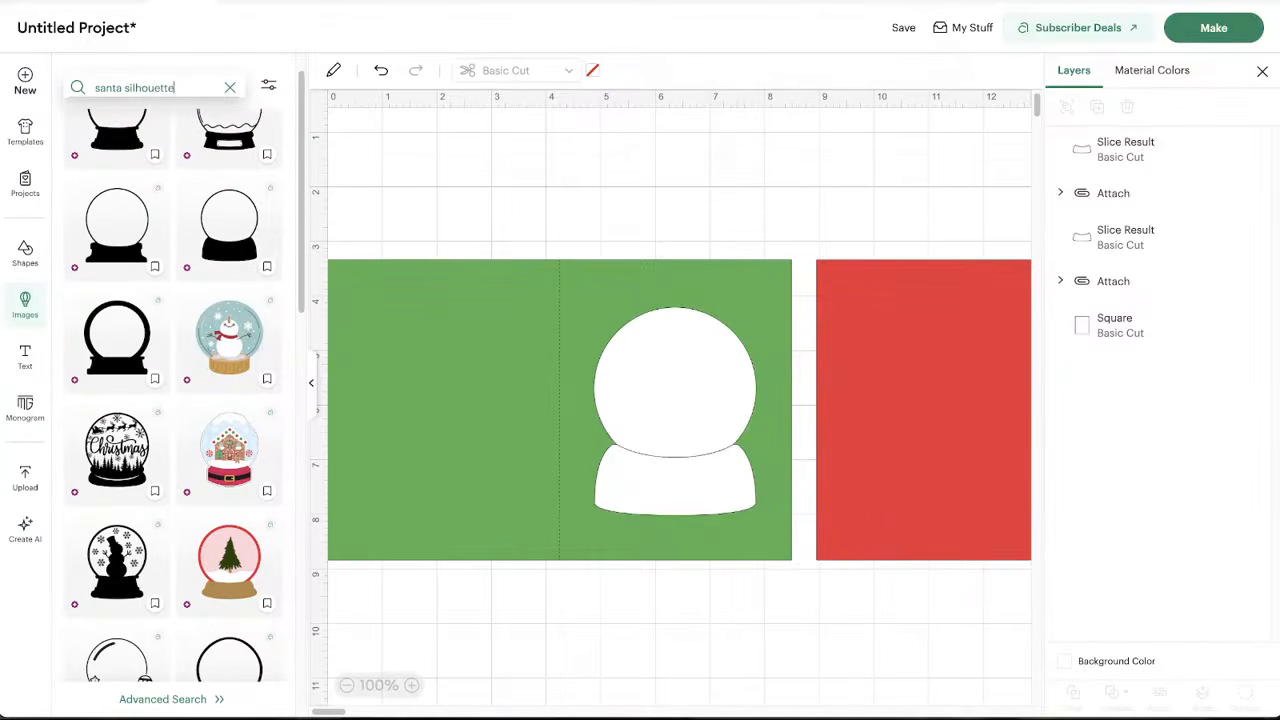
pyautogui.press('Return')
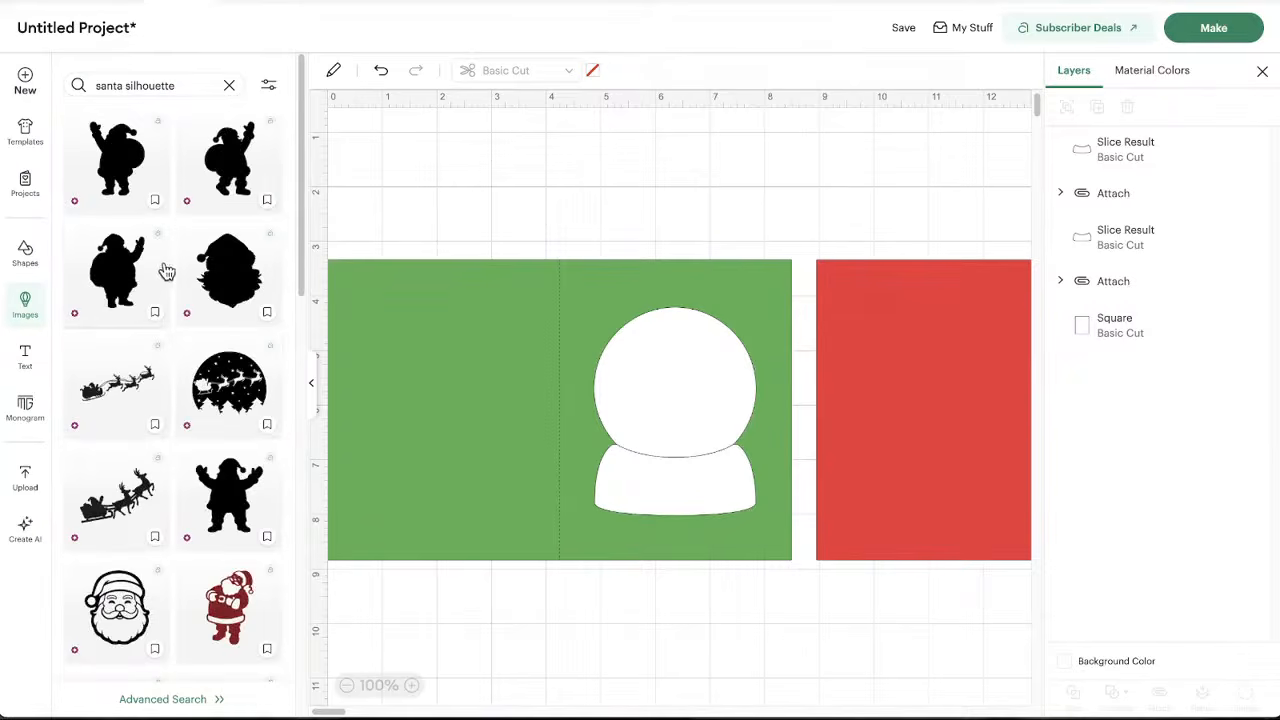
# Insert the round Santa sleigh silhouette from the image results and resize it to about 4.07 x 3.44 in
pyautogui.scroll(-1, 160, 424)
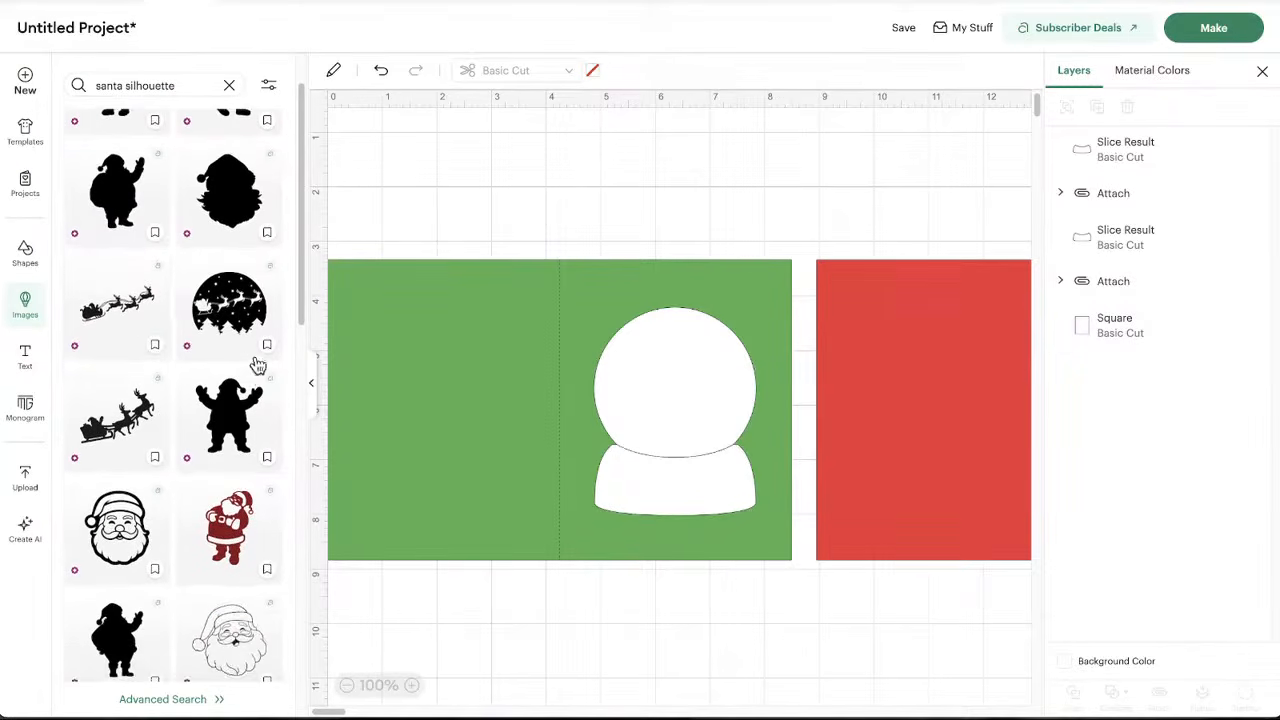
pyautogui.scroll(-2, 172, 395)
pyautogui.scroll(-3, 172, 395)
pyautogui.scroll(3, 171, 391)
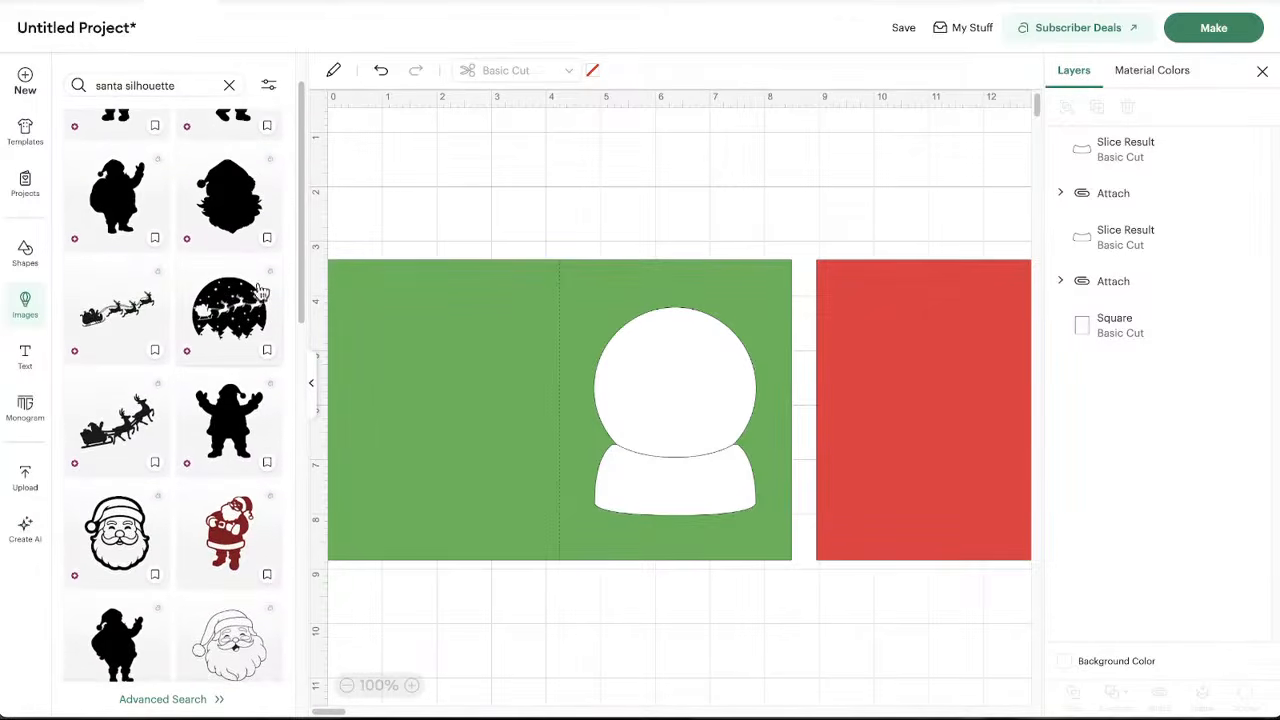
pyautogui.click(208, 336)
pyautogui.moveTo(354, 120); pyautogui.dragTo(895, 607)
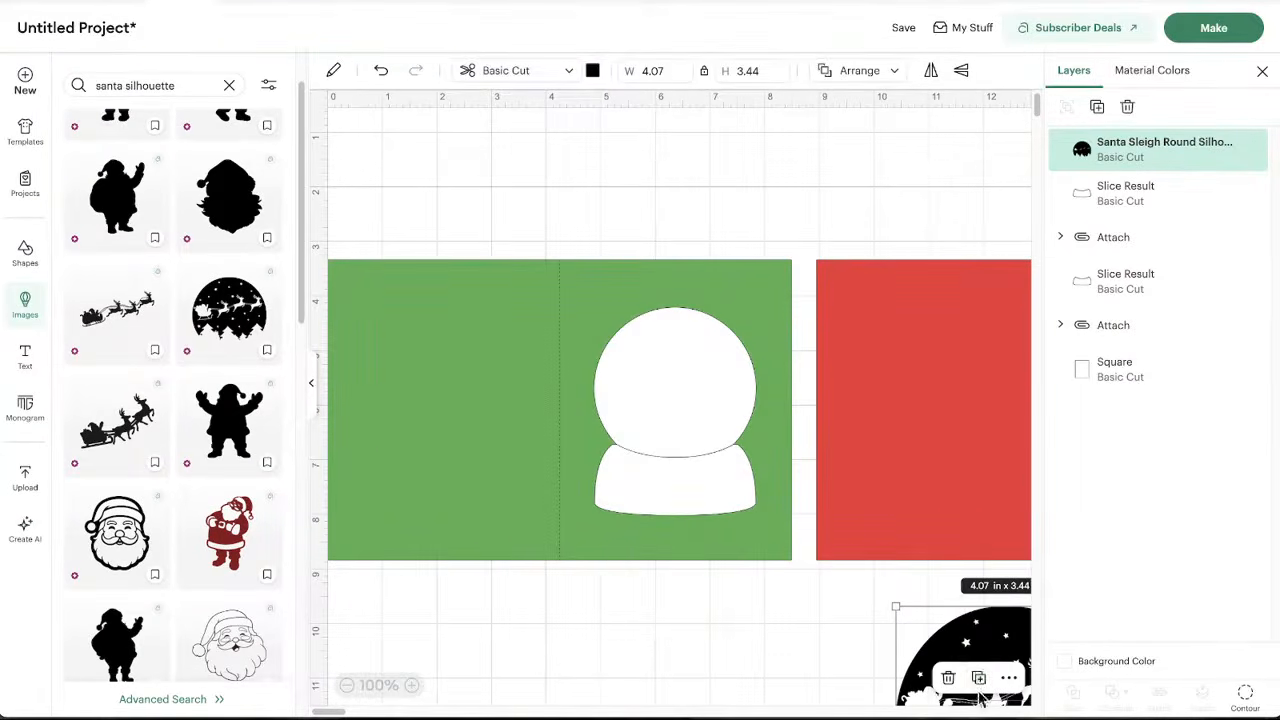
# Place the Santa sleigh silhouette over the green card's globe window and shrink it to about 2.83 x 2.4 in
pyautogui.moveTo(972, 630); pyautogui.dragTo(641, 338)
pyautogui.moveTo(563, 312); pyautogui.dragTo(645, 386)
pyautogui.moveTo(710, 438); pyautogui.dragTo(674, 372)
pyautogui.moveTo(604, 315); pyautogui.dragTo(591, 307)
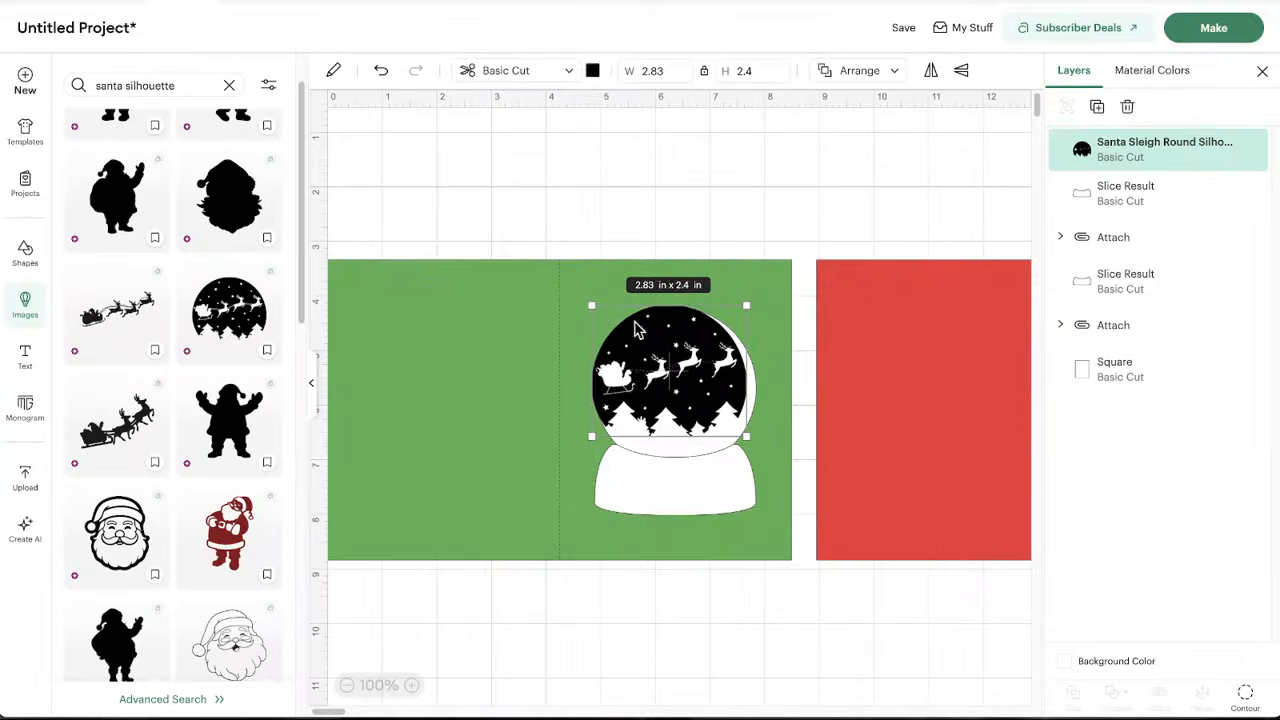
# Enlarge the Santa sleigh silhouette to about 3.15 x 2.67 in and adjust its position so it covers the globe window
pyautogui.moveTo(747, 305); pyautogui.dragTo(755, 300)
pyautogui.moveTo(677, 368); pyautogui.dragTo(677, 378)
pyautogui.moveTo(589, 301); pyautogui.dragTo(587, 299)
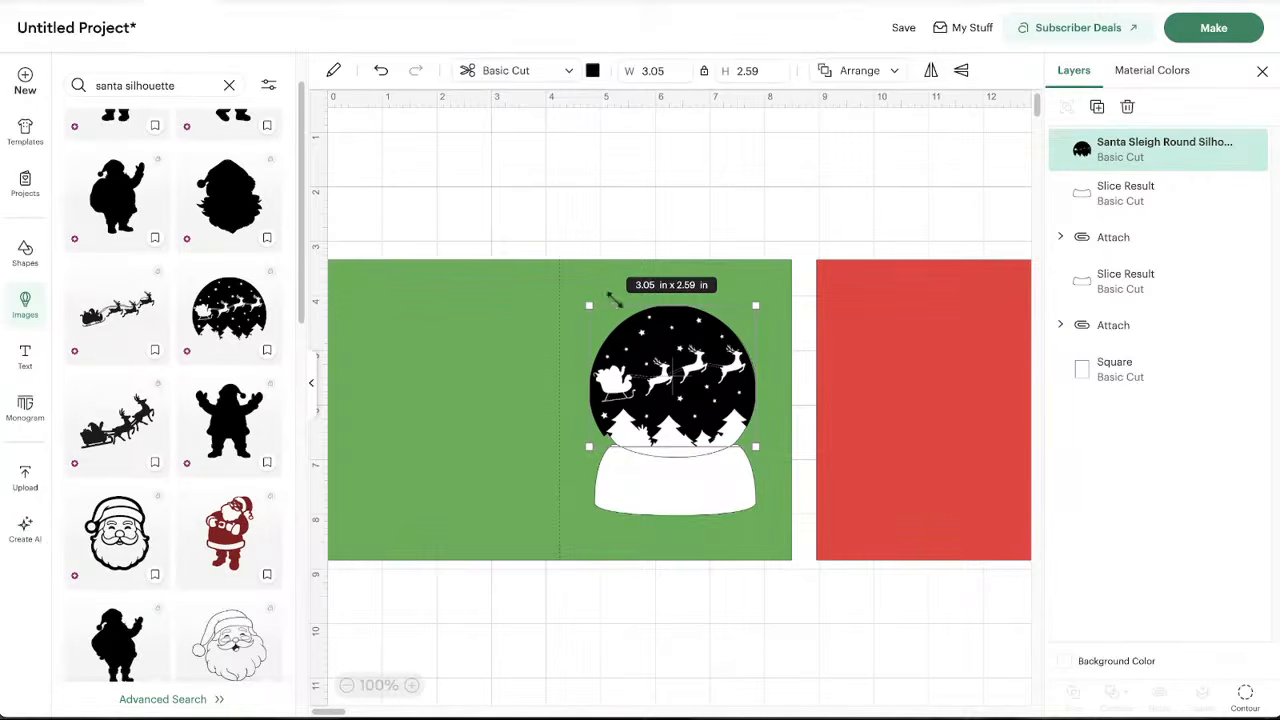
pyautogui.moveTo(755, 305); pyautogui.dragTo(761, 300)
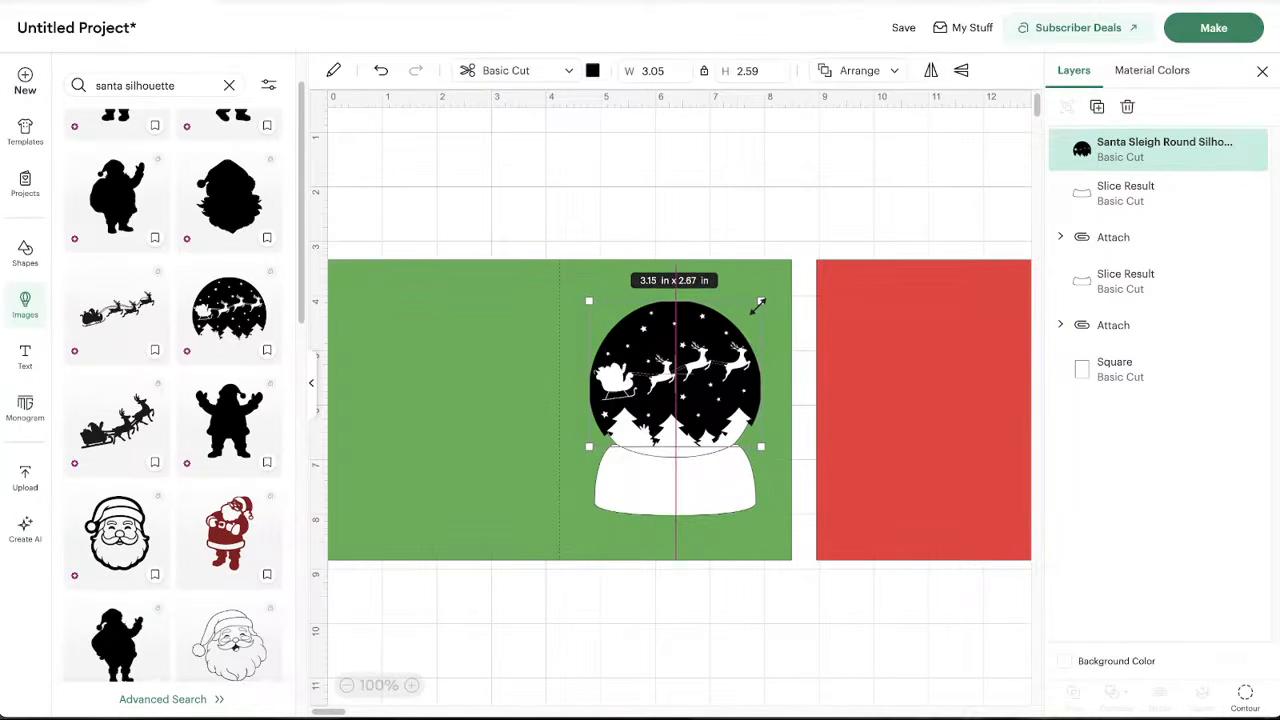
pyautogui.moveTo(677, 376); pyautogui.dragTo(679, 378)
# Bring the attached green card to the front, above the Santa sleigh silhouette
pyautogui.rightClick(771, 277)
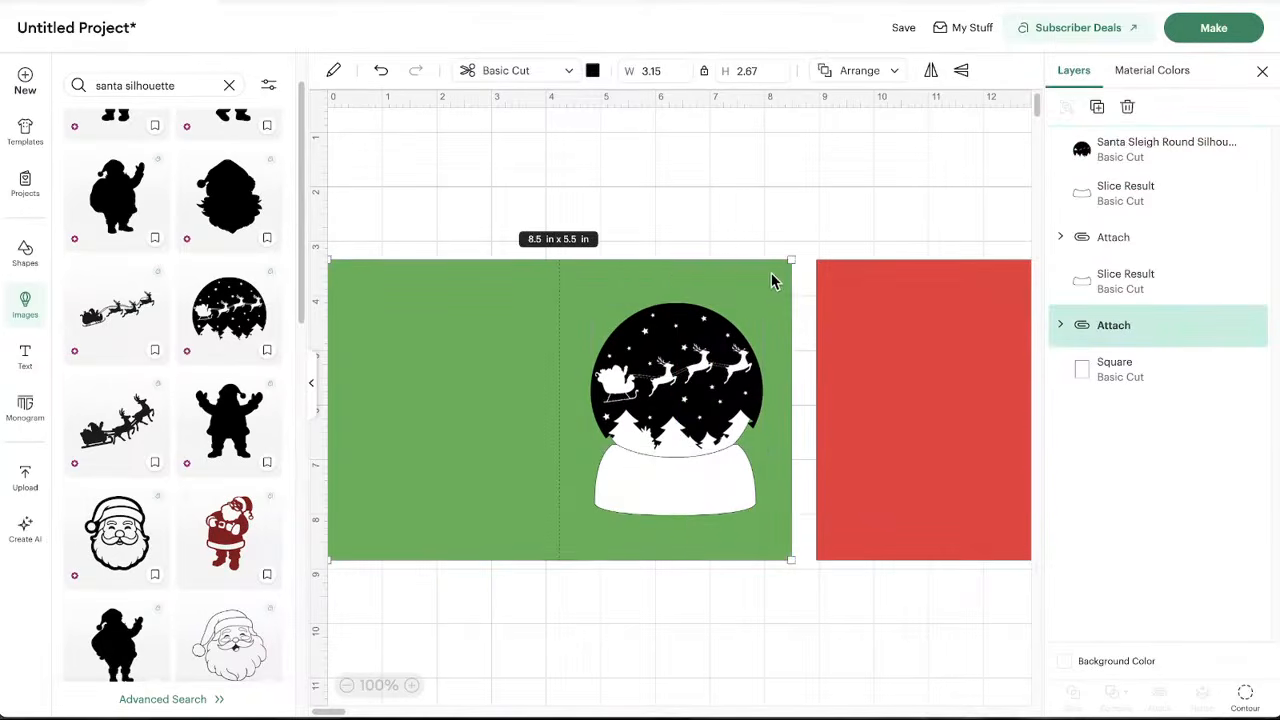
pyautogui.click(829, 391)
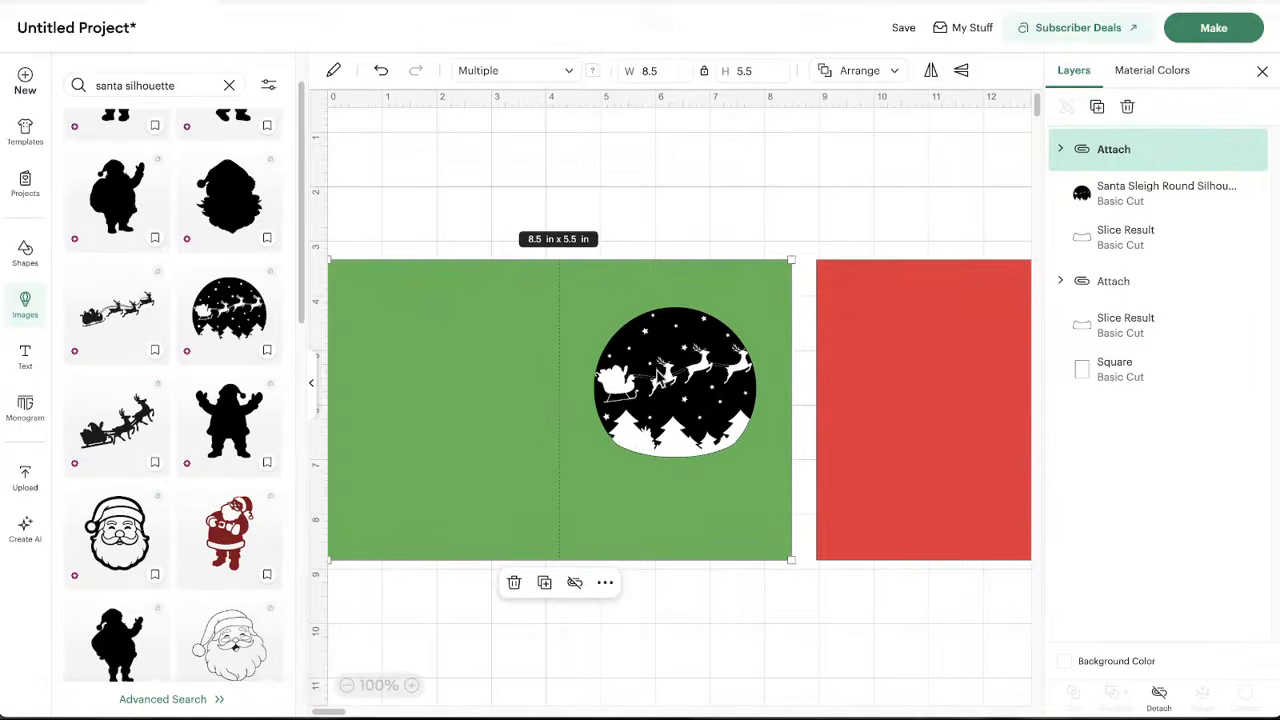
pyautogui.hscroll(5, 658, 375)
pyautogui.hscroll(-3, 600, 400)
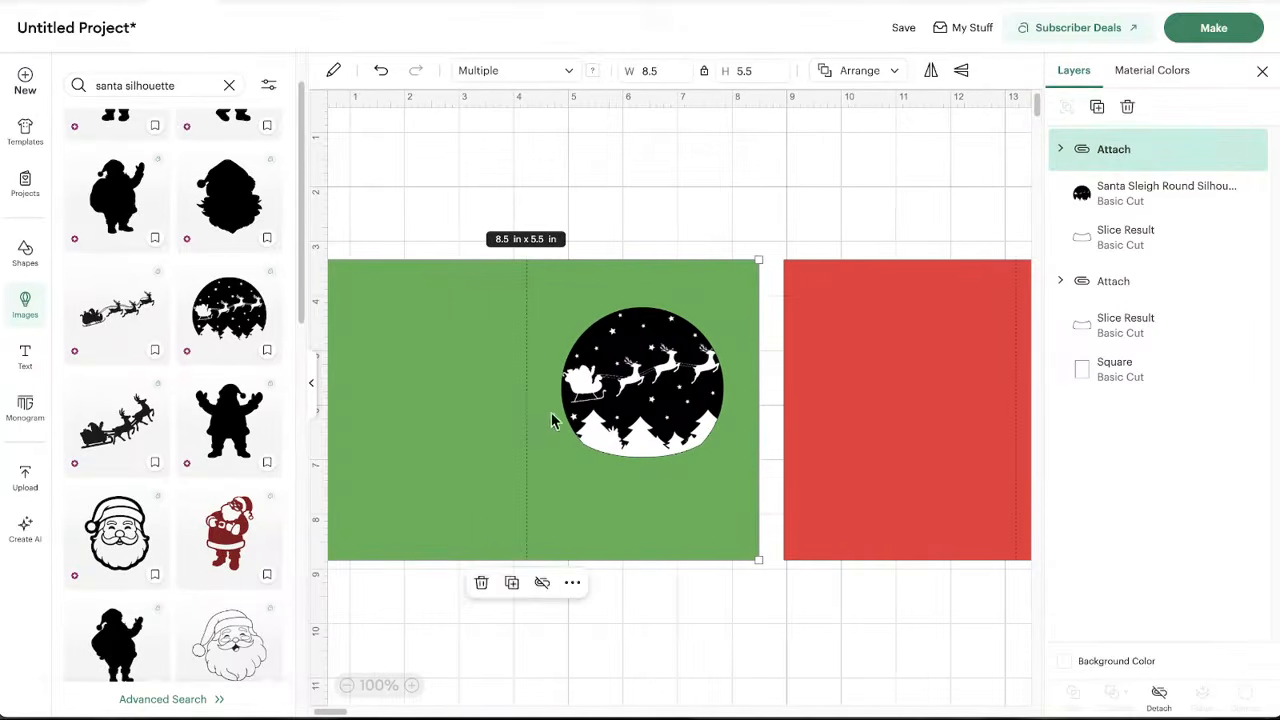
# Send the attached green card to the back and bring its snow globe base to the front
pyautogui.rightClick(531, 477)
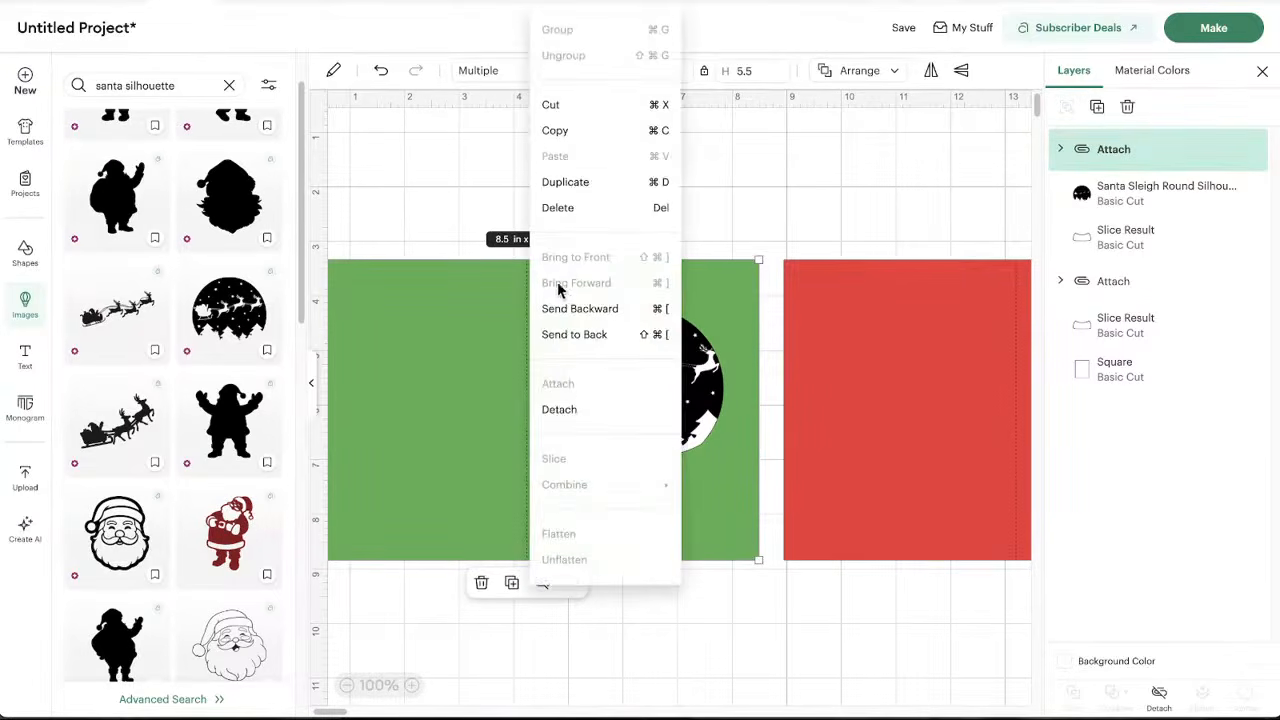
pyautogui.click(573, 335)
pyautogui.click(631, 500)
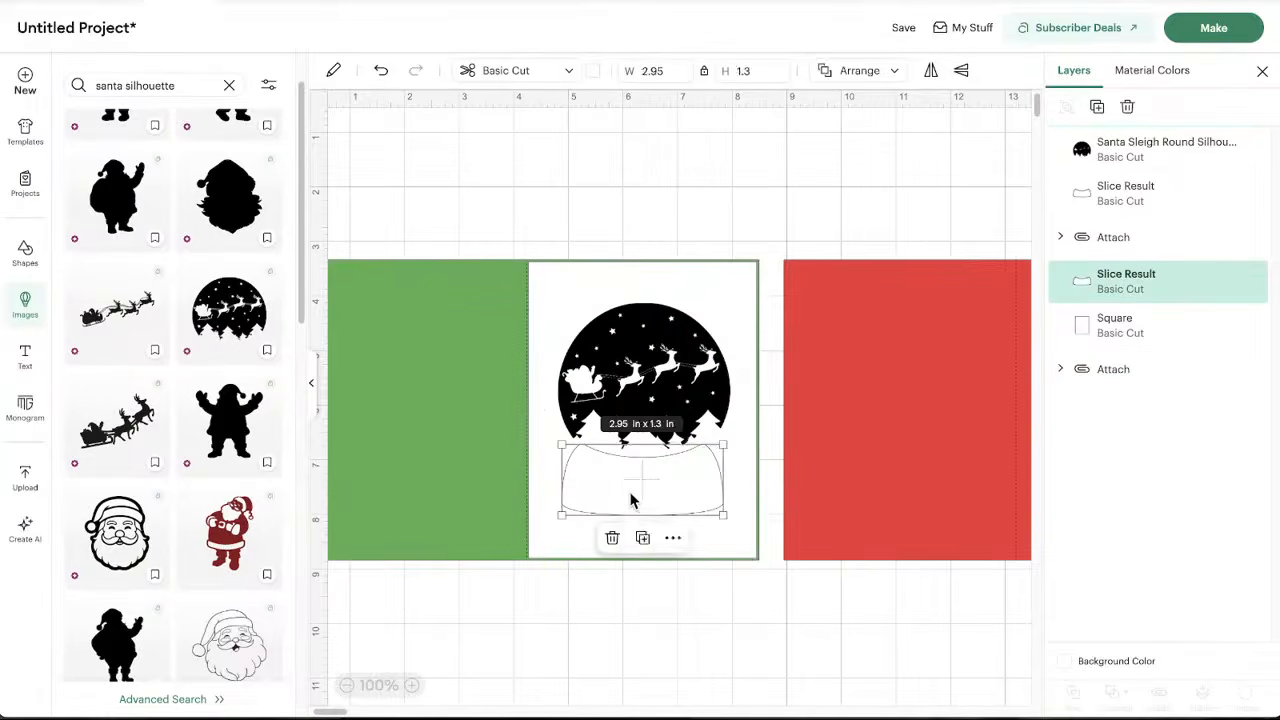
pyautogui.rightClick(631, 500)
pyautogui.click(709, 259)
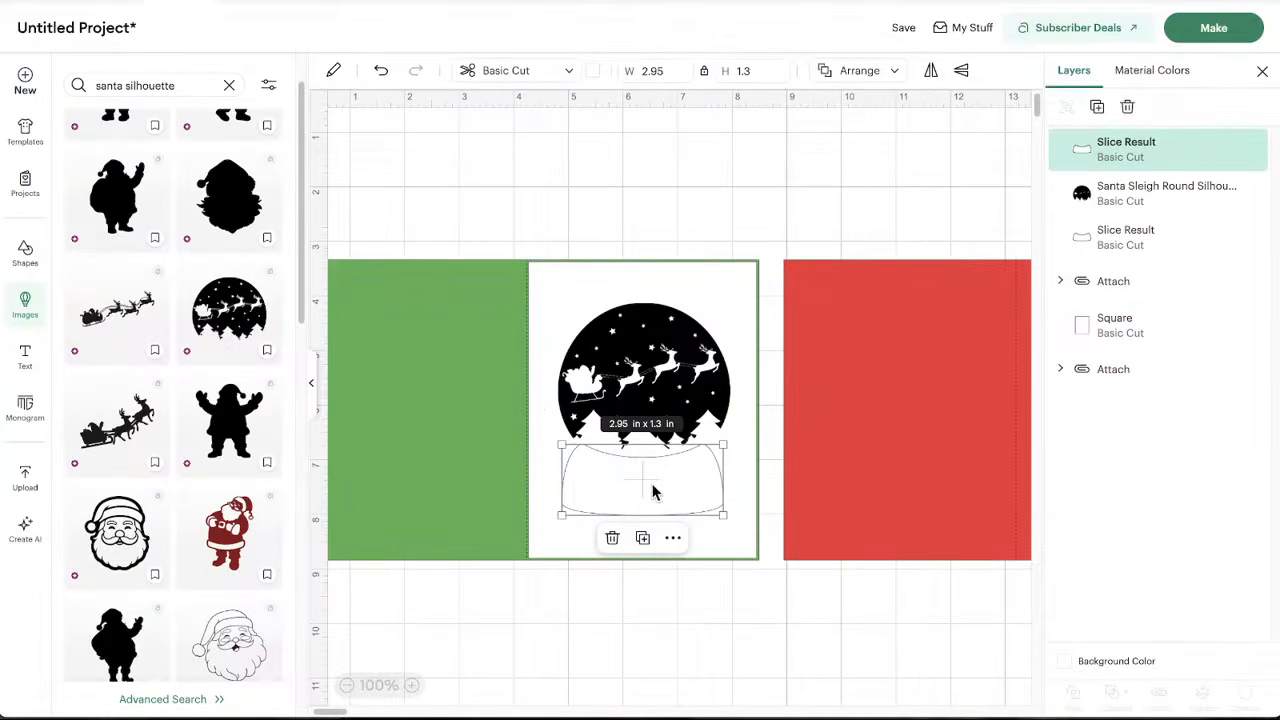
# Return the attached green card to the front, over the silhouette and the globe base
pyautogui.click(485, 452)
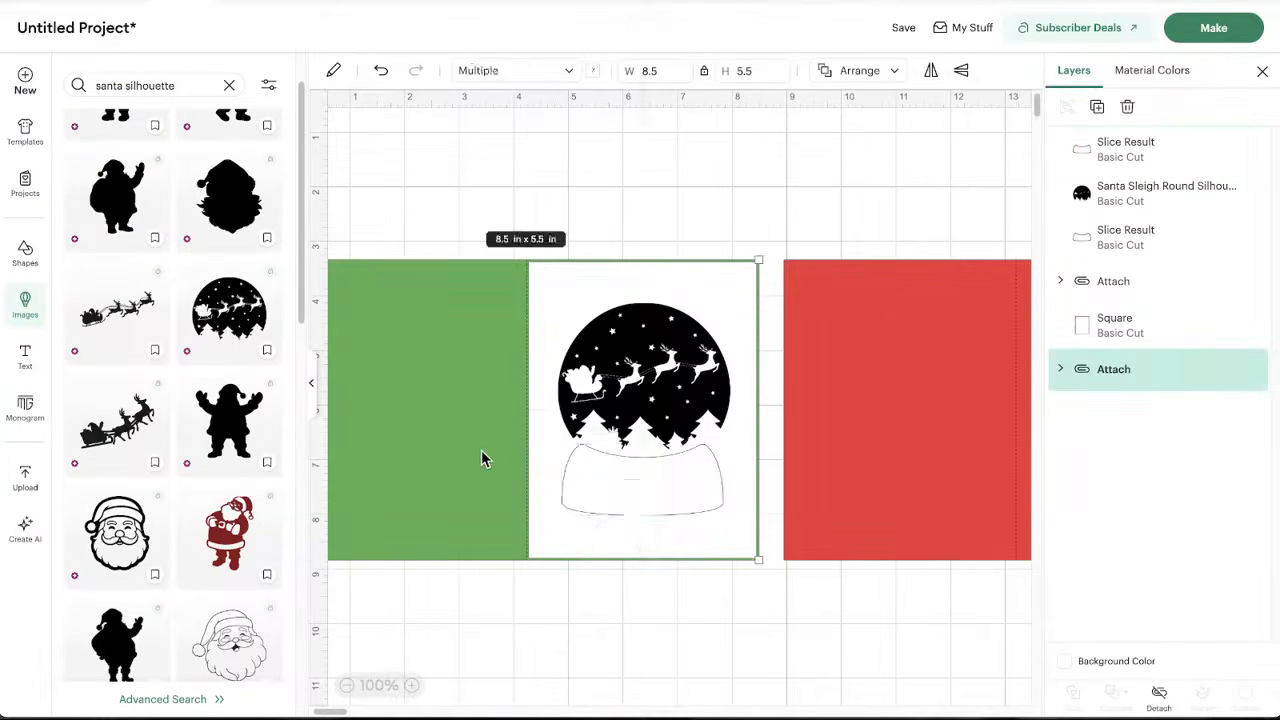
pyautogui.rightClick(483, 457)
pyautogui.click(530, 260)
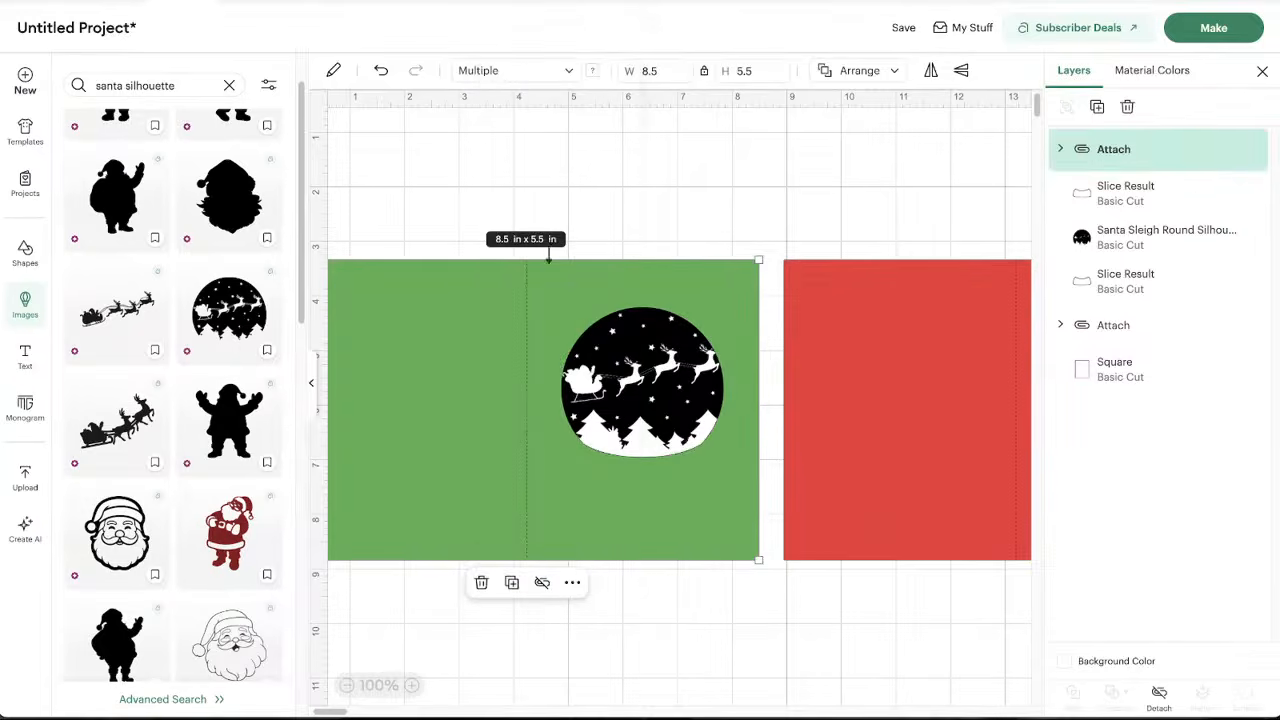
# Move the green card's snow globe base layer to the front, above the attached green card
pyautogui.click(1075, 196)
pyautogui.moveTo(1095, 196); pyautogui.dragTo(1088, 126)
pyautogui.click(750, 602)
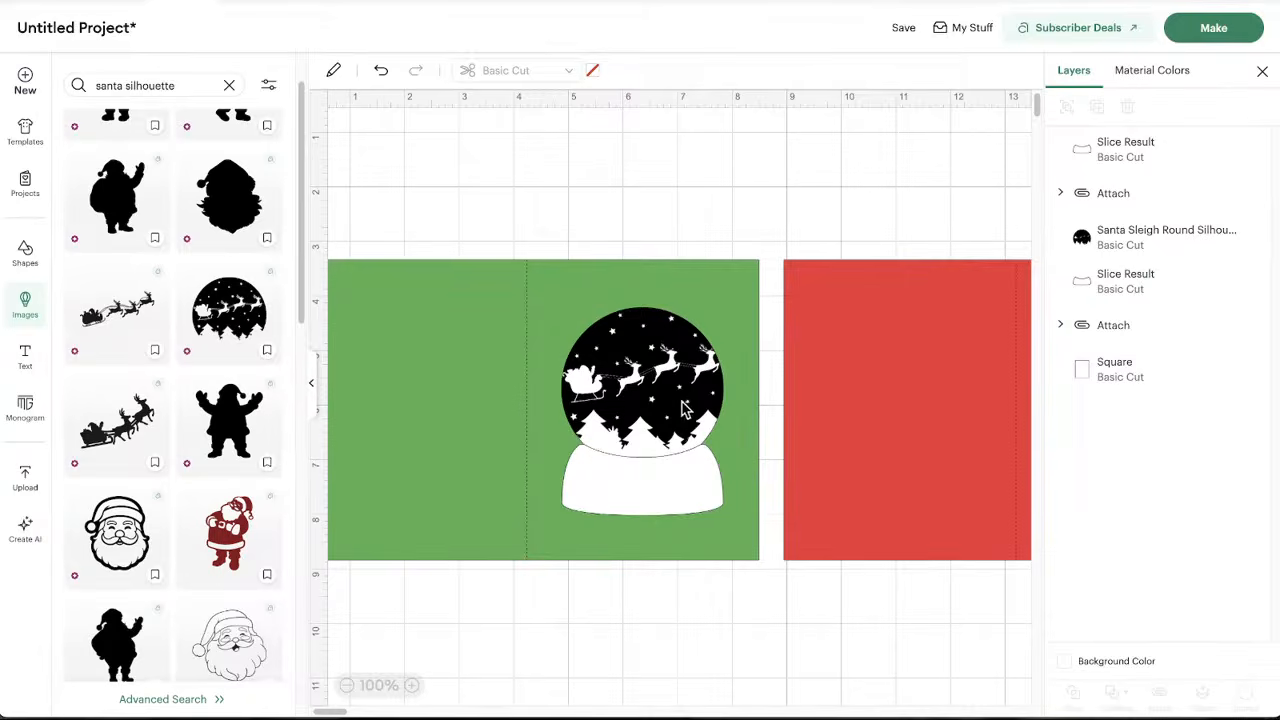
# Duplicate the Santa sleigh silhouette and move both copies out of the globe window to the area above the cards
pyautogui.hscroll(5, 683, 400)
pyautogui.hscroll(-3, 636, 390)
pyautogui.hscroll(-2, 636, 390)
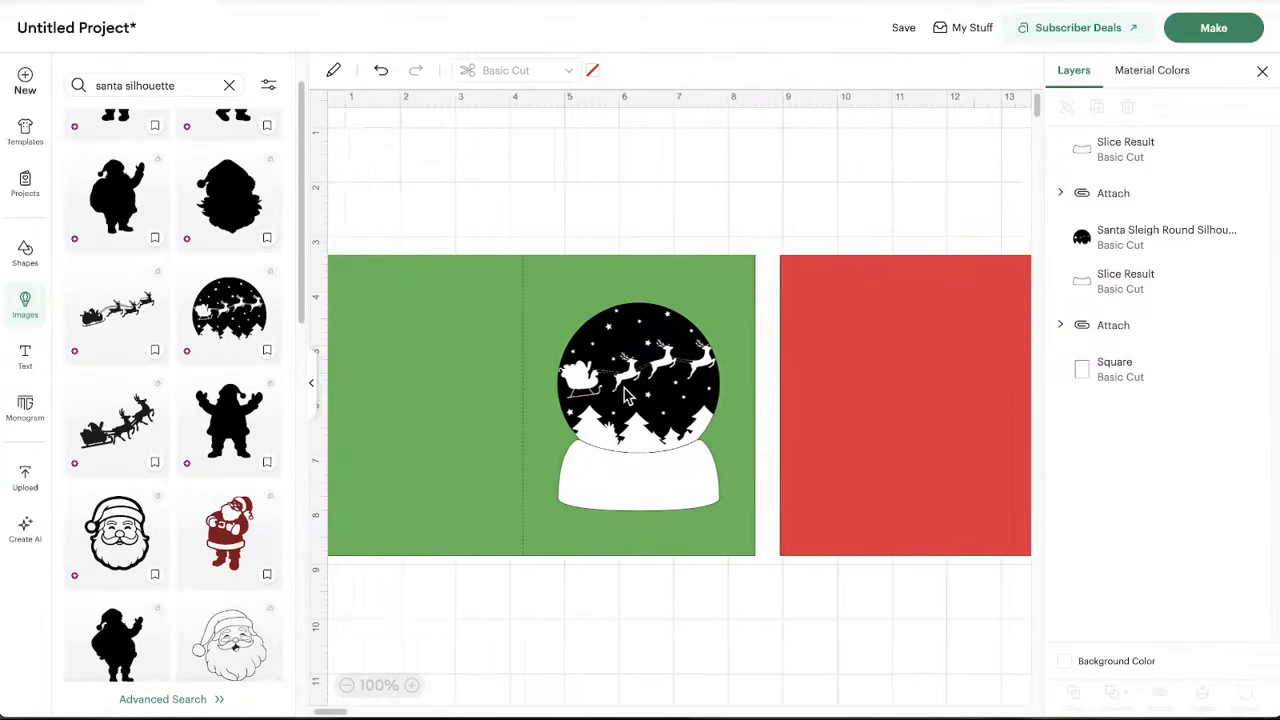
pyautogui.hscroll(5, 983, 460)
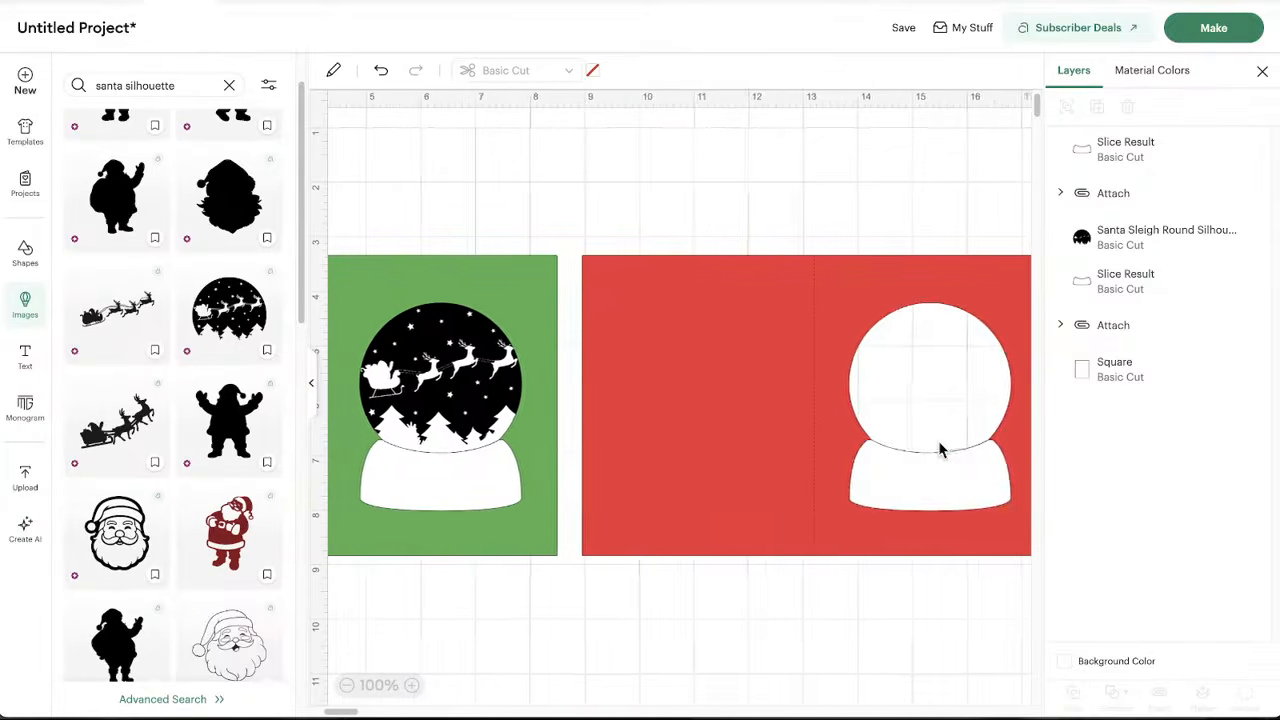
pyautogui.hscroll(-5, 850, 432)
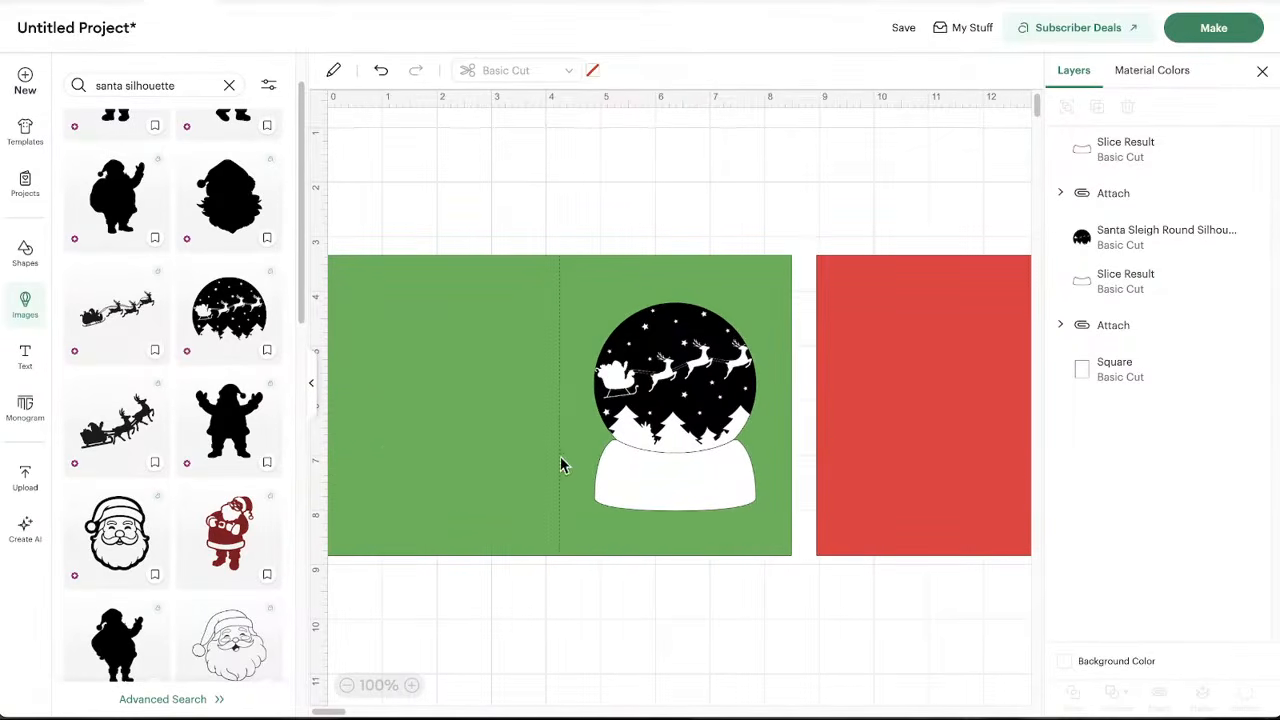
pyautogui.click(312, 396)
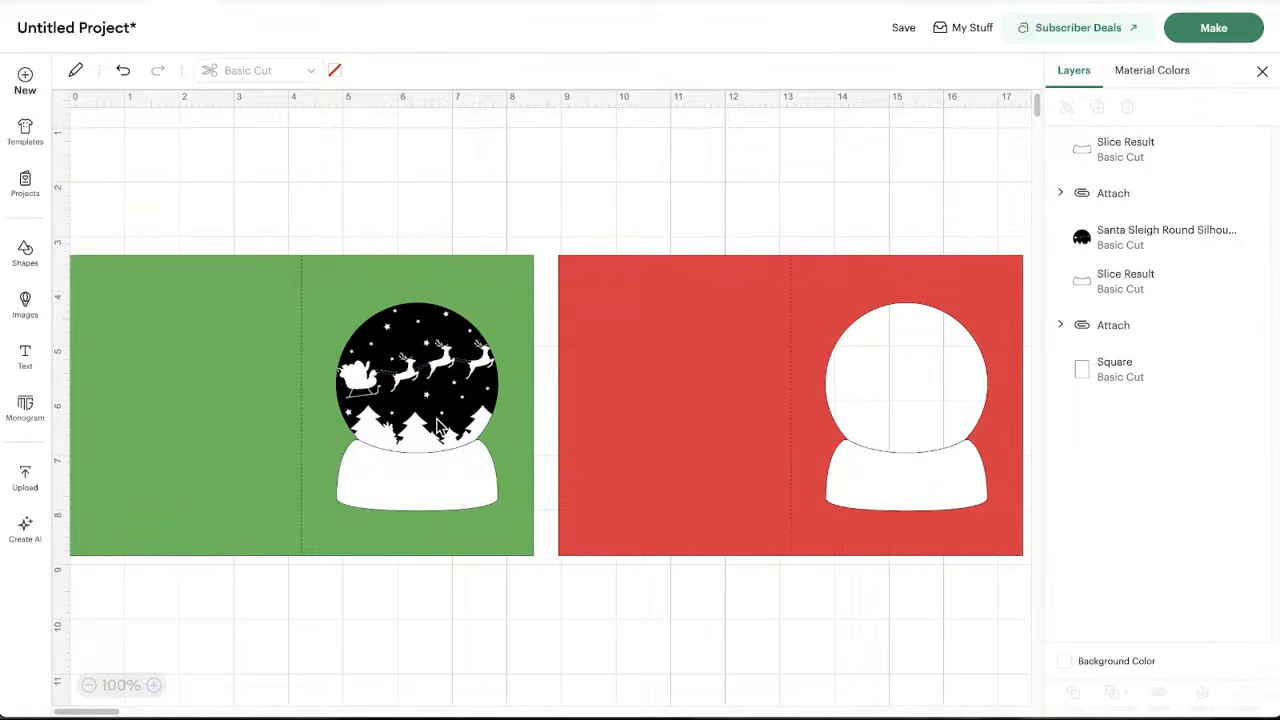
pyautogui.click(420, 358)
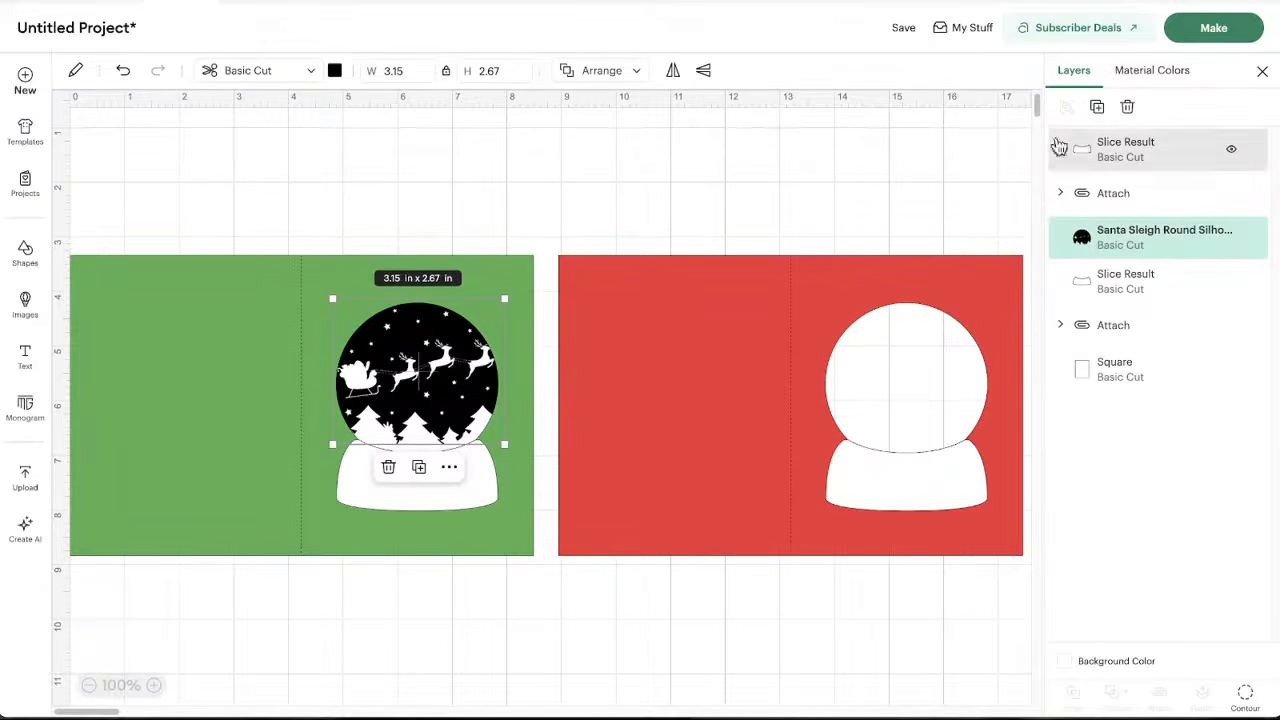
pyautogui.click(1097, 110)
pyautogui.moveTo(420, 414); pyautogui.dragTo(585, 215)
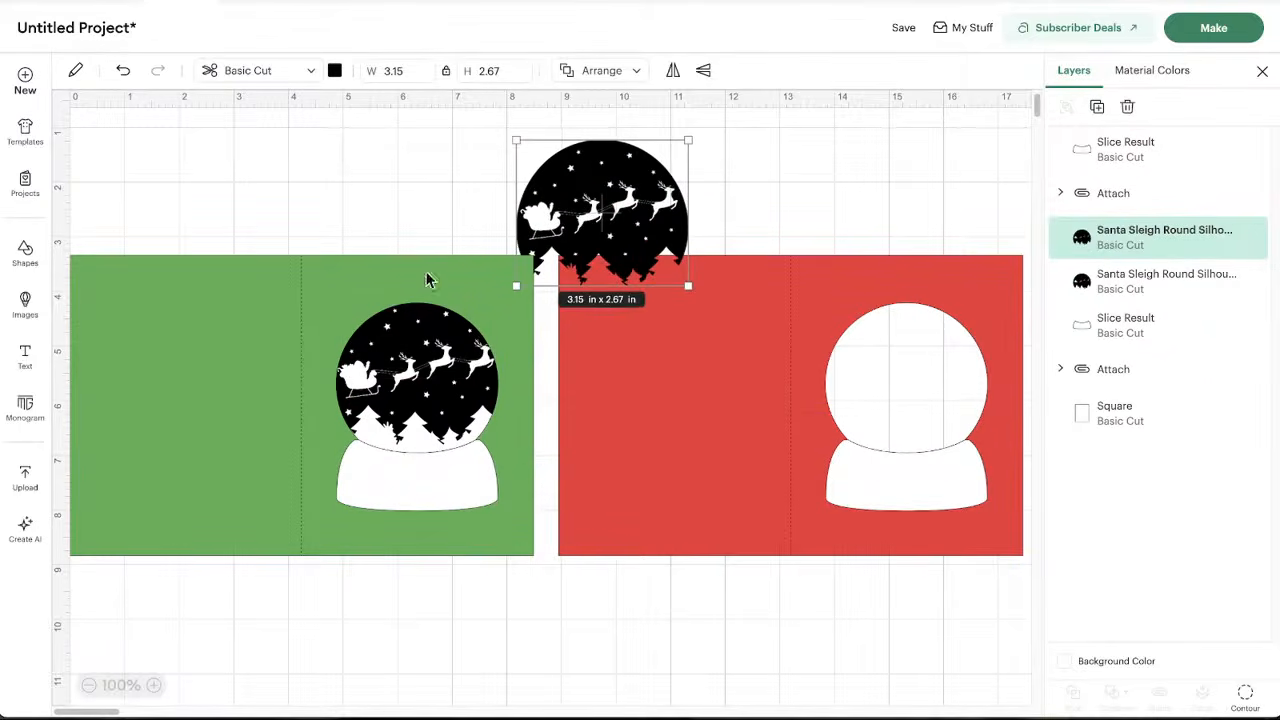
pyautogui.moveTo(432, 332); pyautogui.dragTo(426, 207)
# Change the duplicated Santa sleigh silhouette's operation from Basic Cut to Pen
pyautogui.keyDown('shift'); pyautogui.click(593, 228); pyautogui.keyUp('shift')
pyautogui.click(792, 207)
pyautogui.click(607, 207)
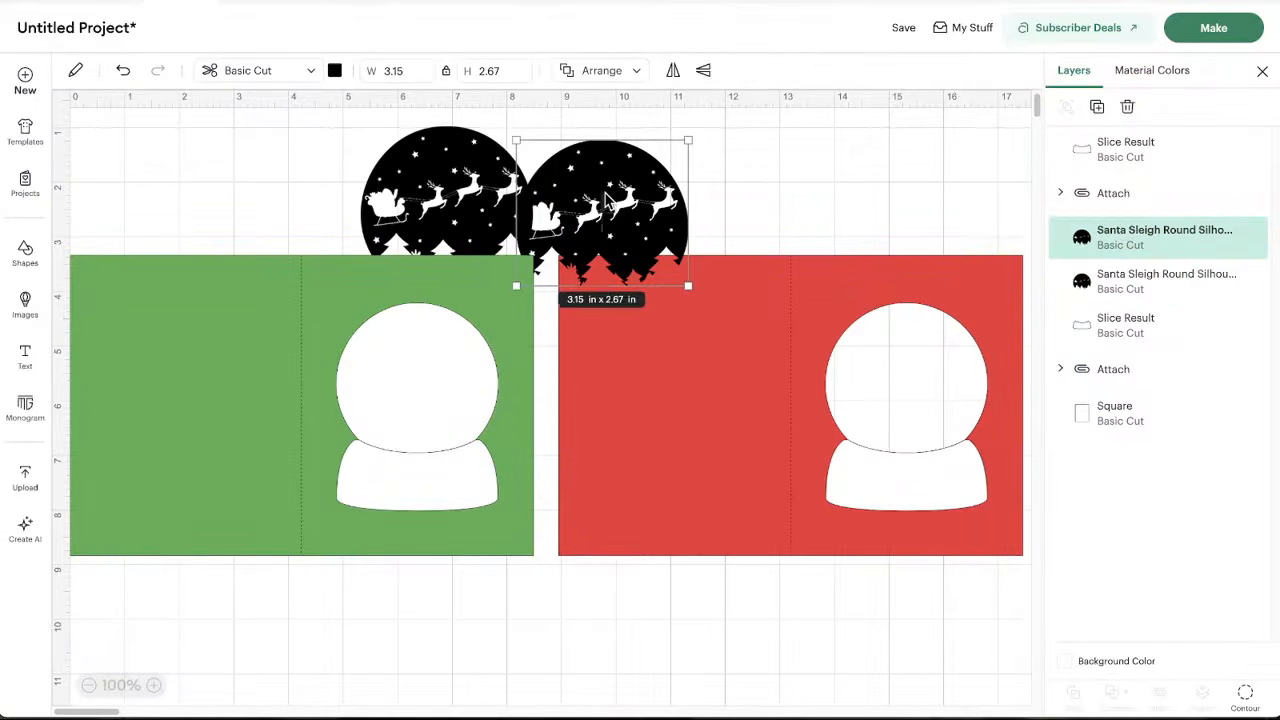
pyautogui.click(258, 70)
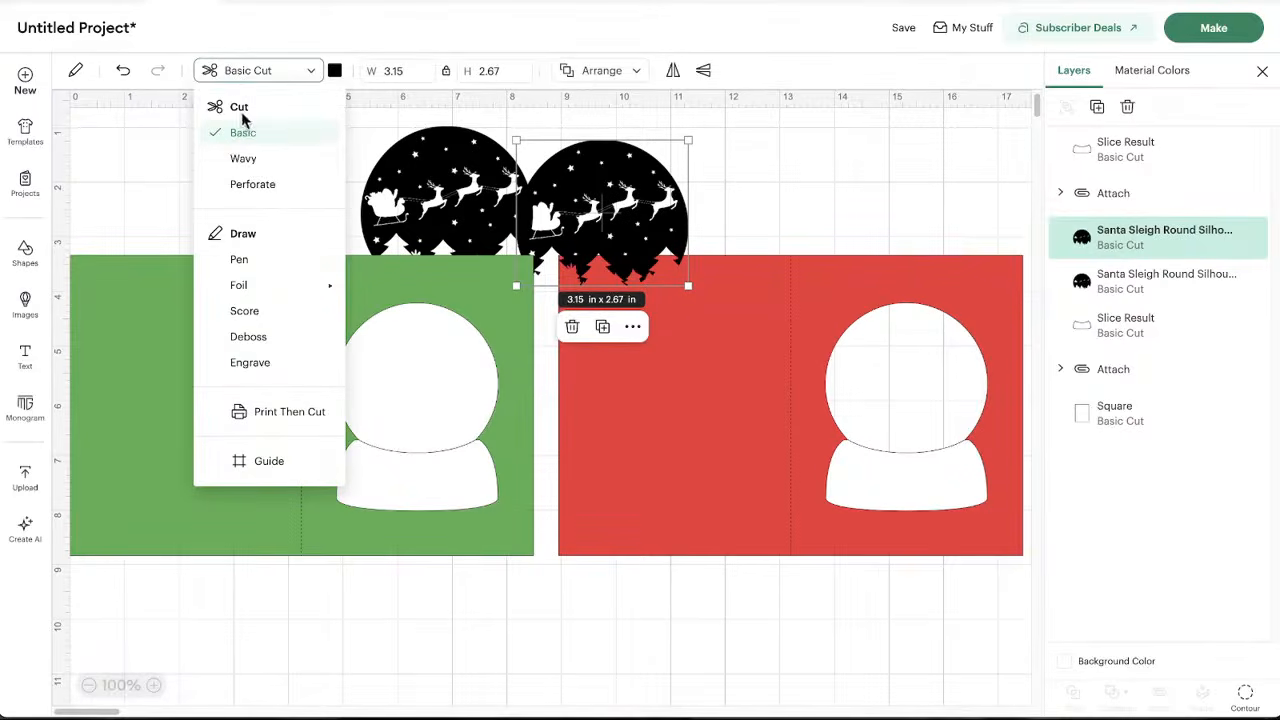
pyautogui.click(247, 262)
pyautogui.click(774, 189)
# Center the pen and cut Santa sleigh silhouettes on each other and place the pair over the green card's globe window
pyautogui.moveTo(581, 214); pyautogui.dragTo(567, 196)
pyautogui.moveTo(434, 202); pyautogui.dragTo(556, 203)
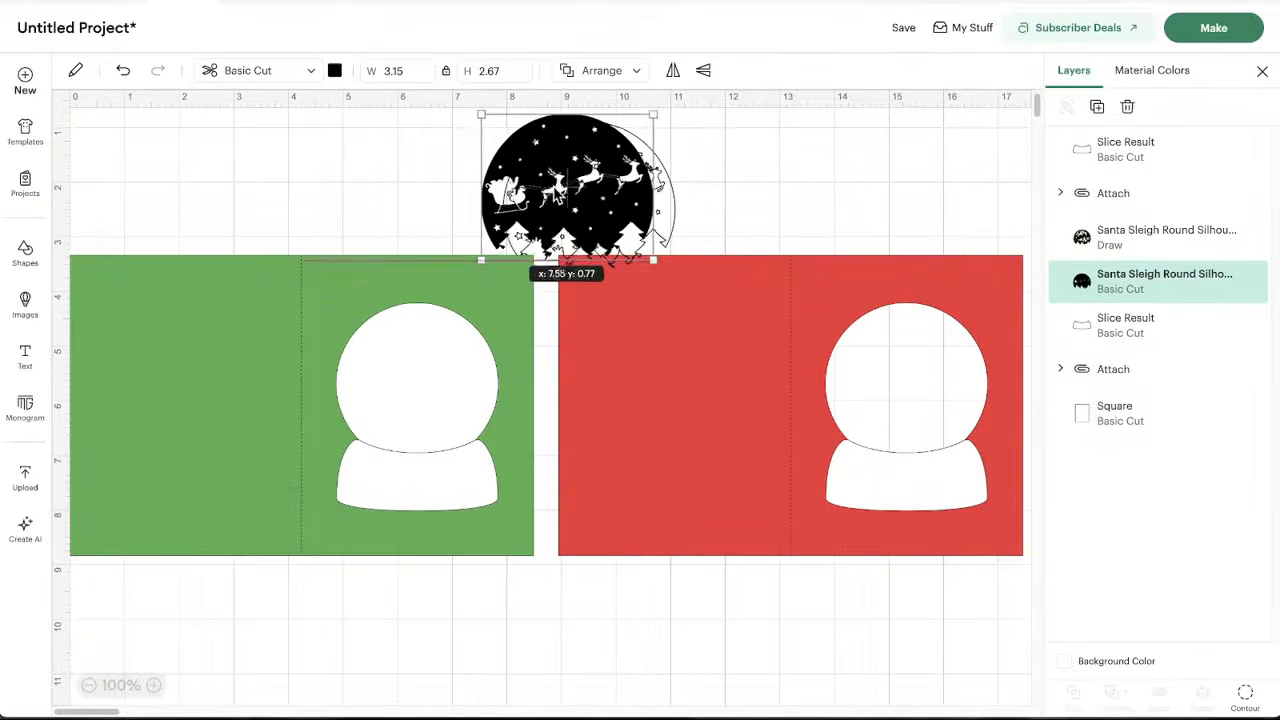
pyautogui.moveTo(698, 196); pyautogui.dragTo(592, 205)
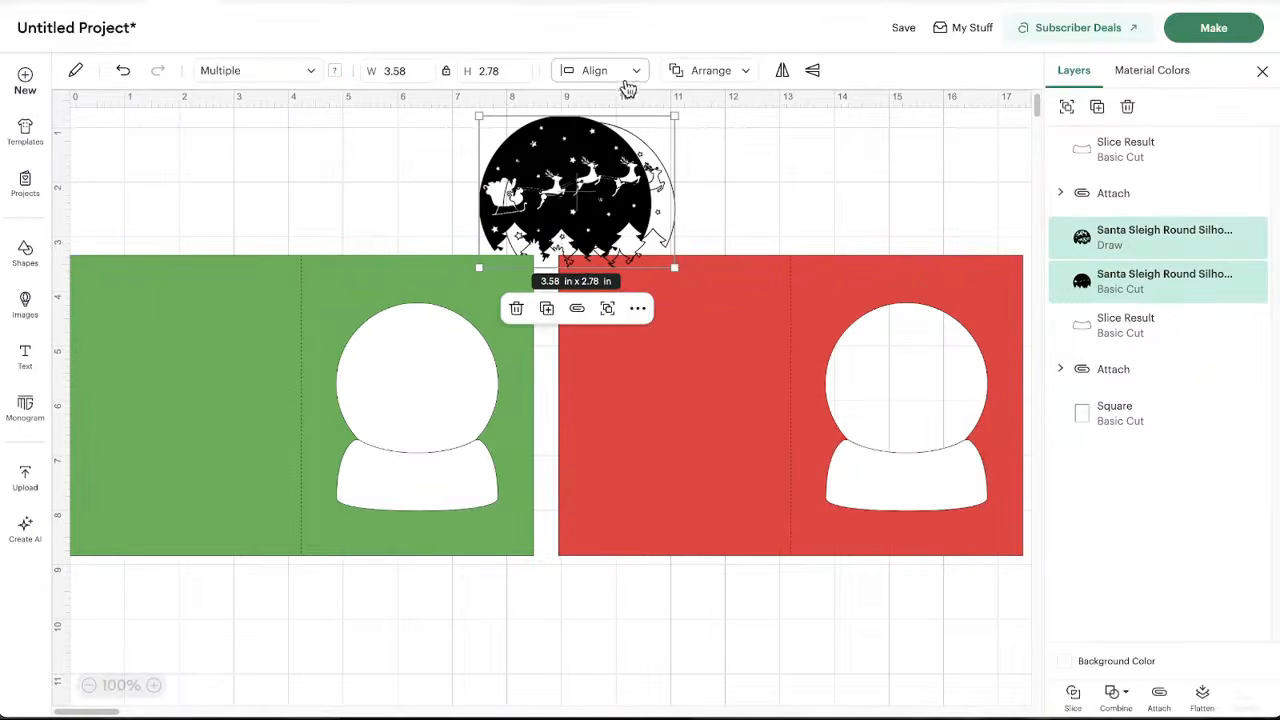
pyautogui.click(604, 74)
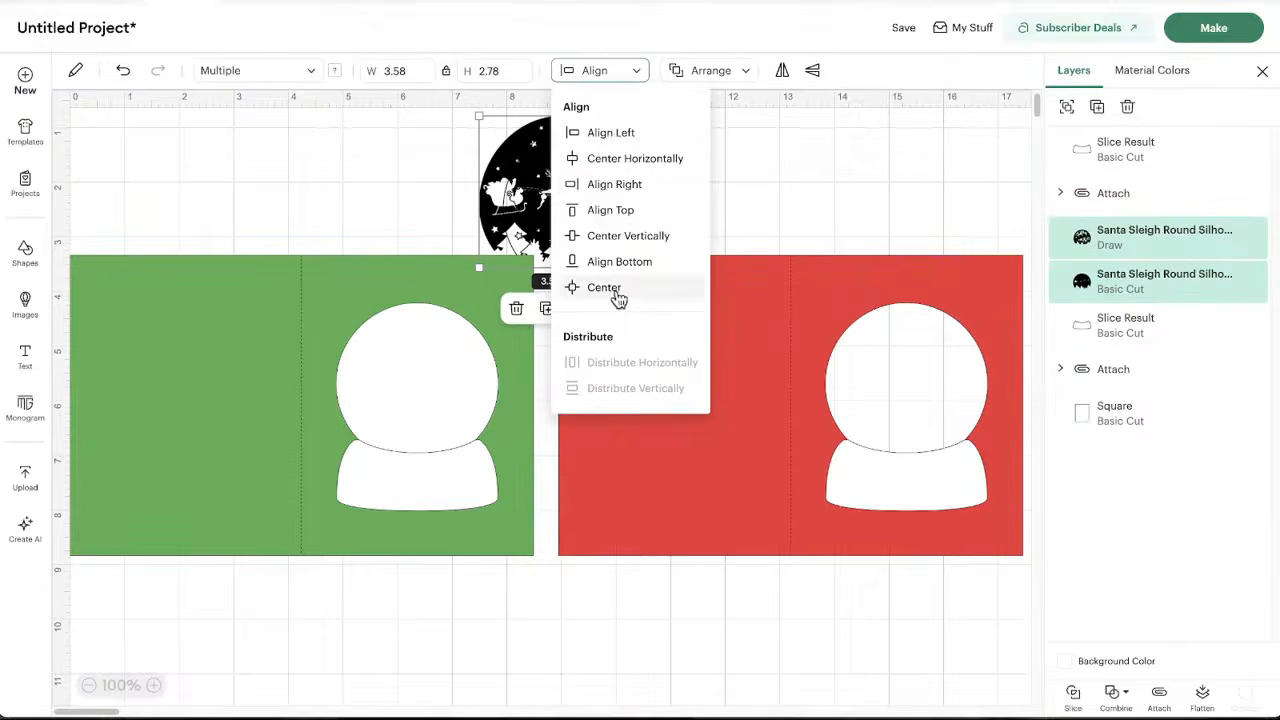
pyautogui.click(612, 288)
pyautogui.click(789, 149)
pyautogui.moveTo(714, 171); pyautogui.dragTo(429, 365)
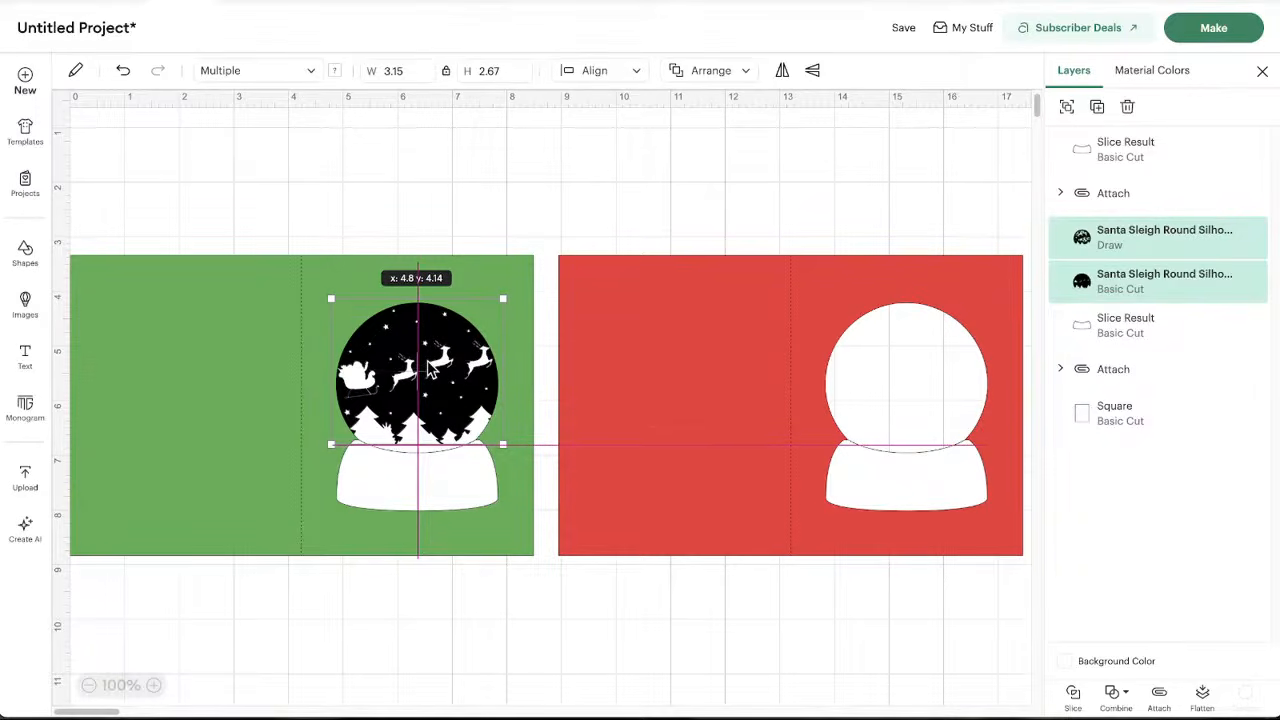
pyautogui.moveTo(430, 368); pyautogui.dragTo(430, 371)
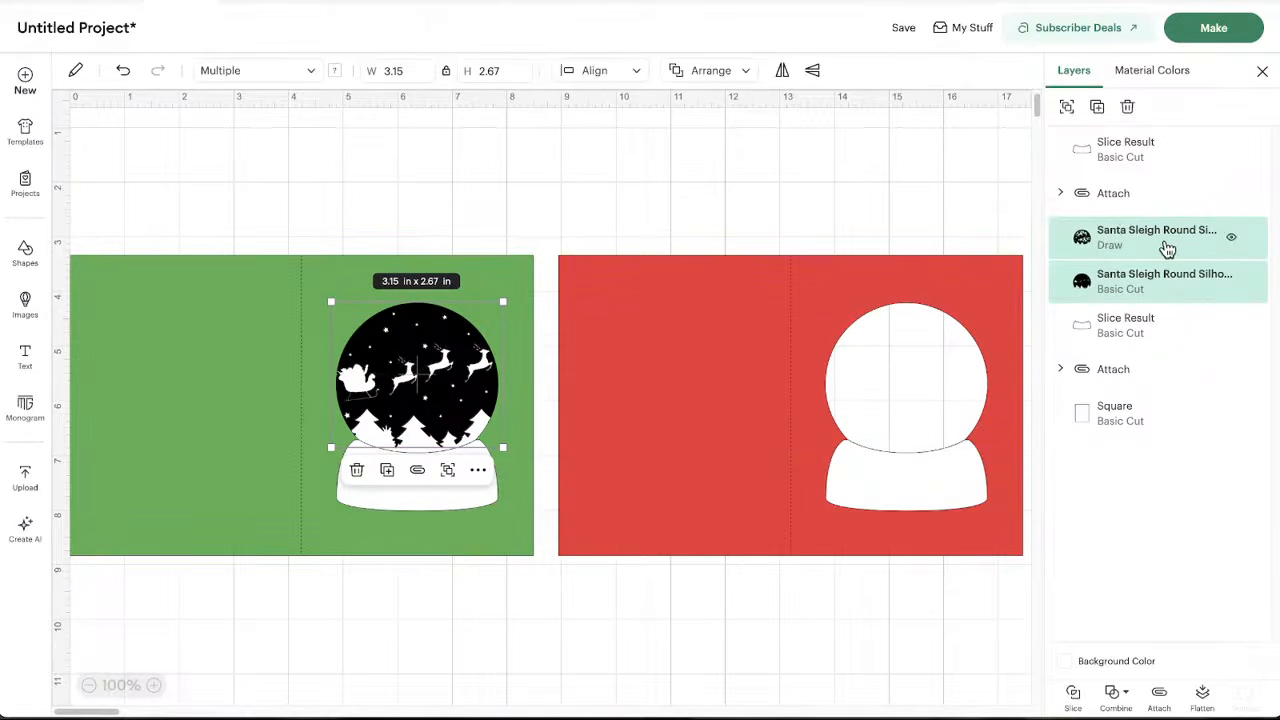
# Attach the pen version of the Santa sleigh silhouette to the white square panel behind the green card
pyautogui.click(1167, 248)
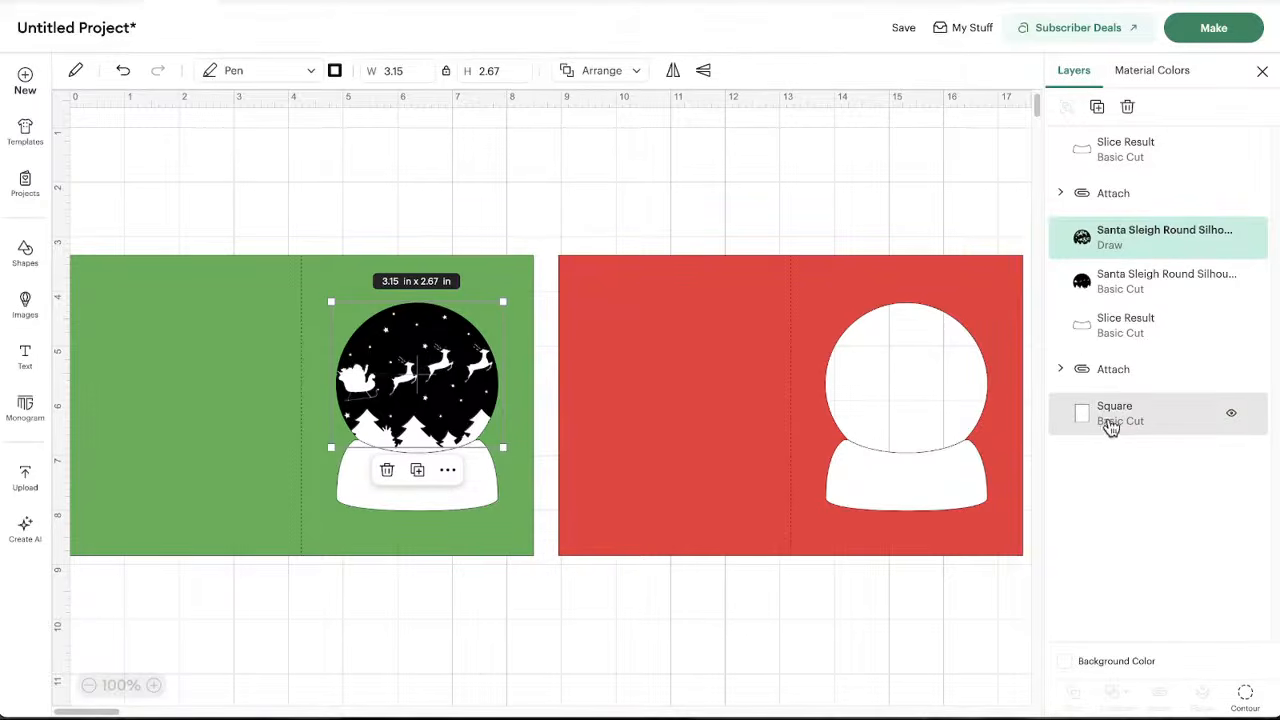
pyautogui.keyDown('shift'); pyautogui.click(1136, 430); pyautogui.keyUp('shift')
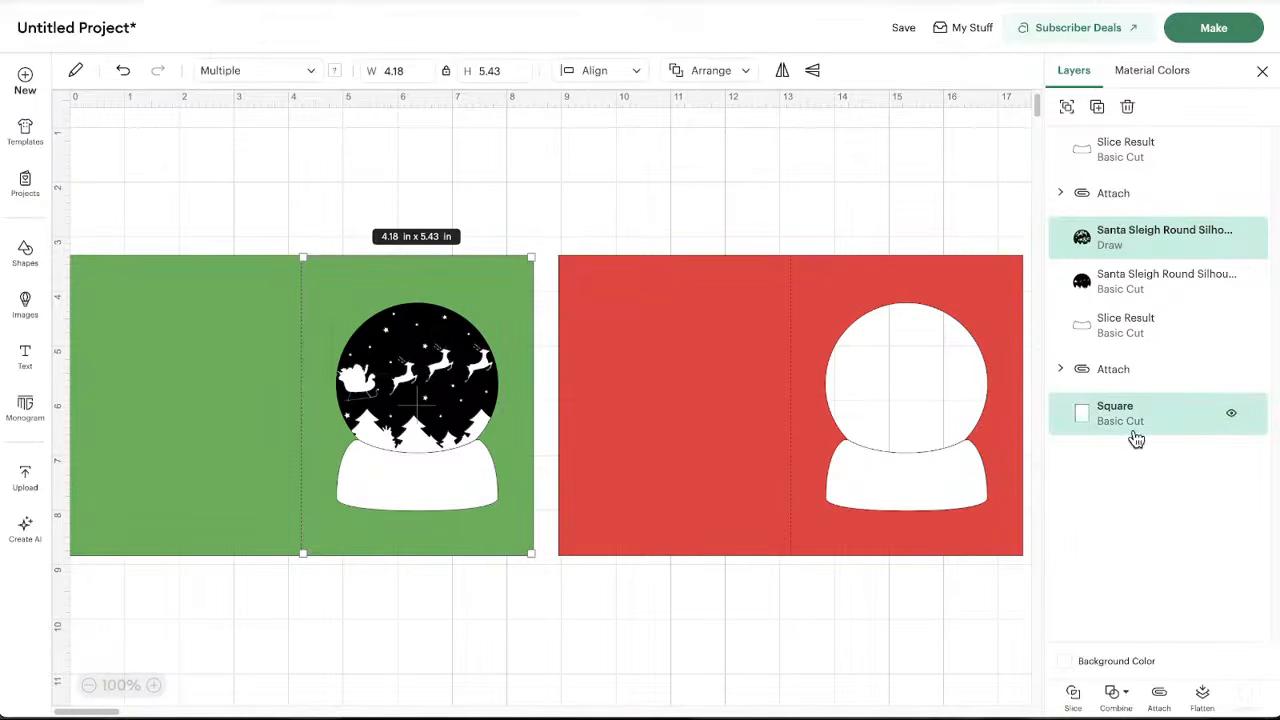
pyautogui.click(1158, 694)
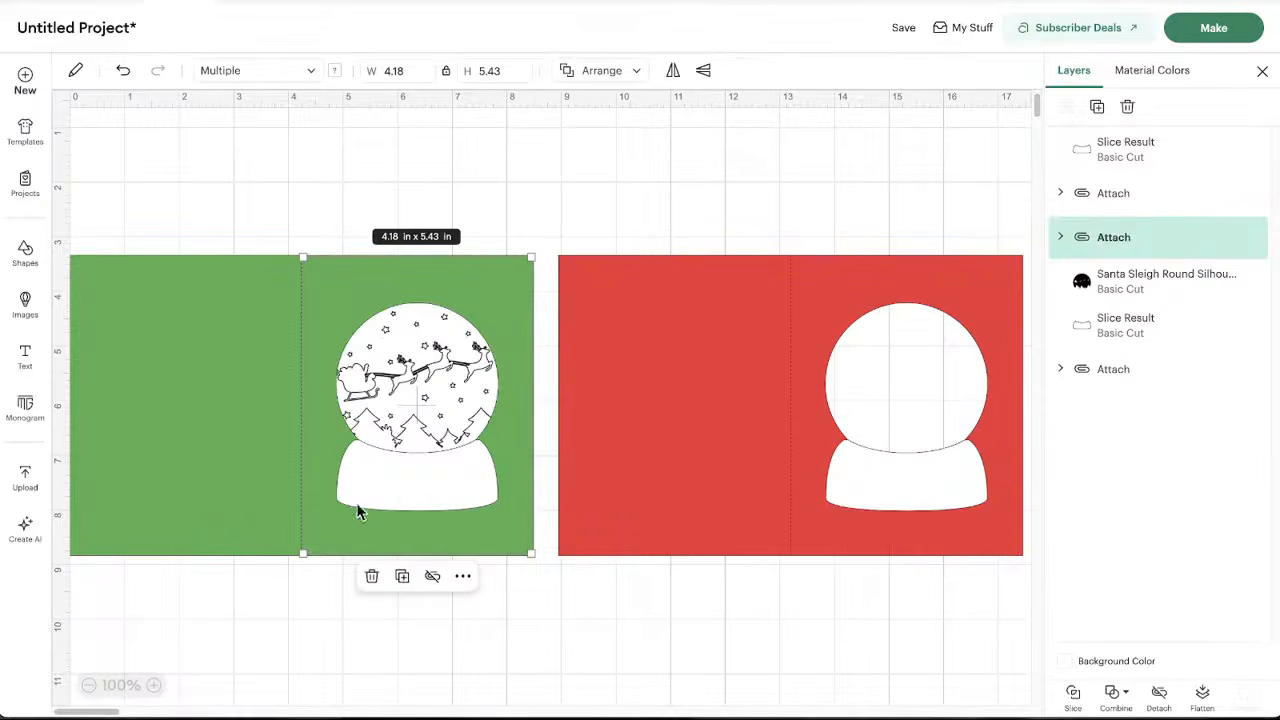
# Bring the cut Santa sleigh silhouette one layer forward, above the attached white panel
pyautogui.click(1128, 290)
pyautogui.rightClick(1128, 292)
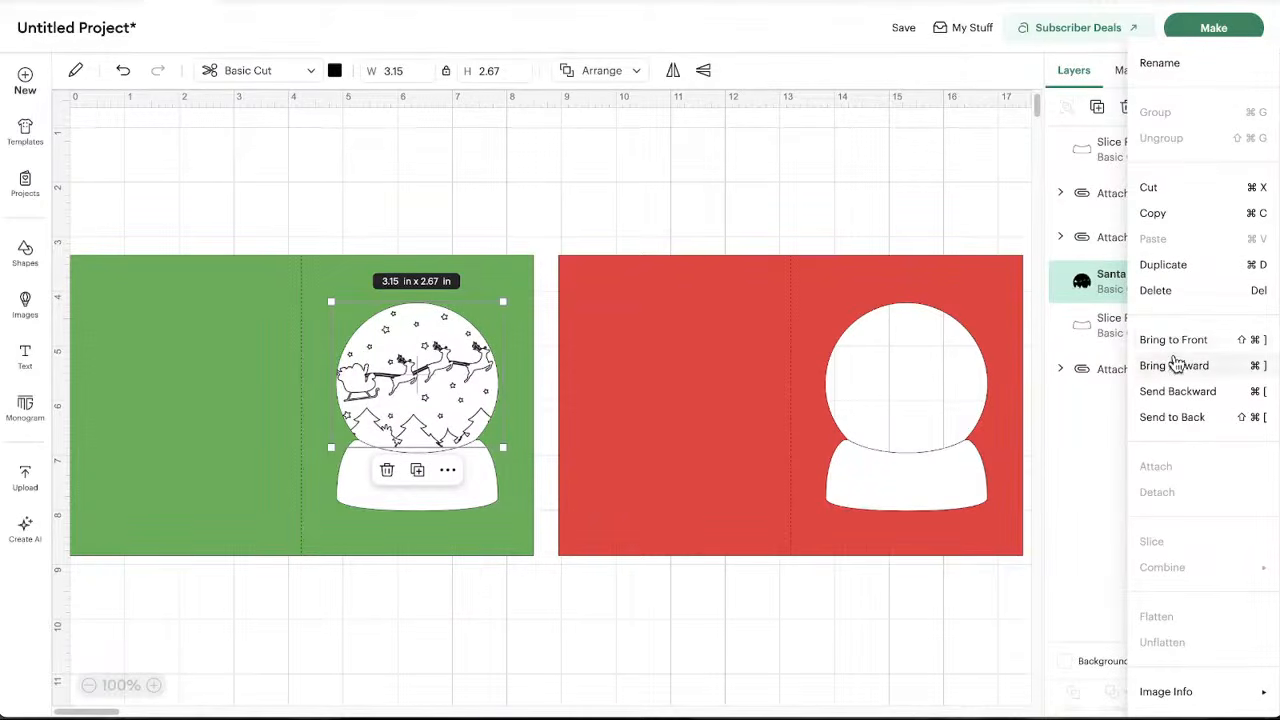
pyautogui.click(1172, 365)
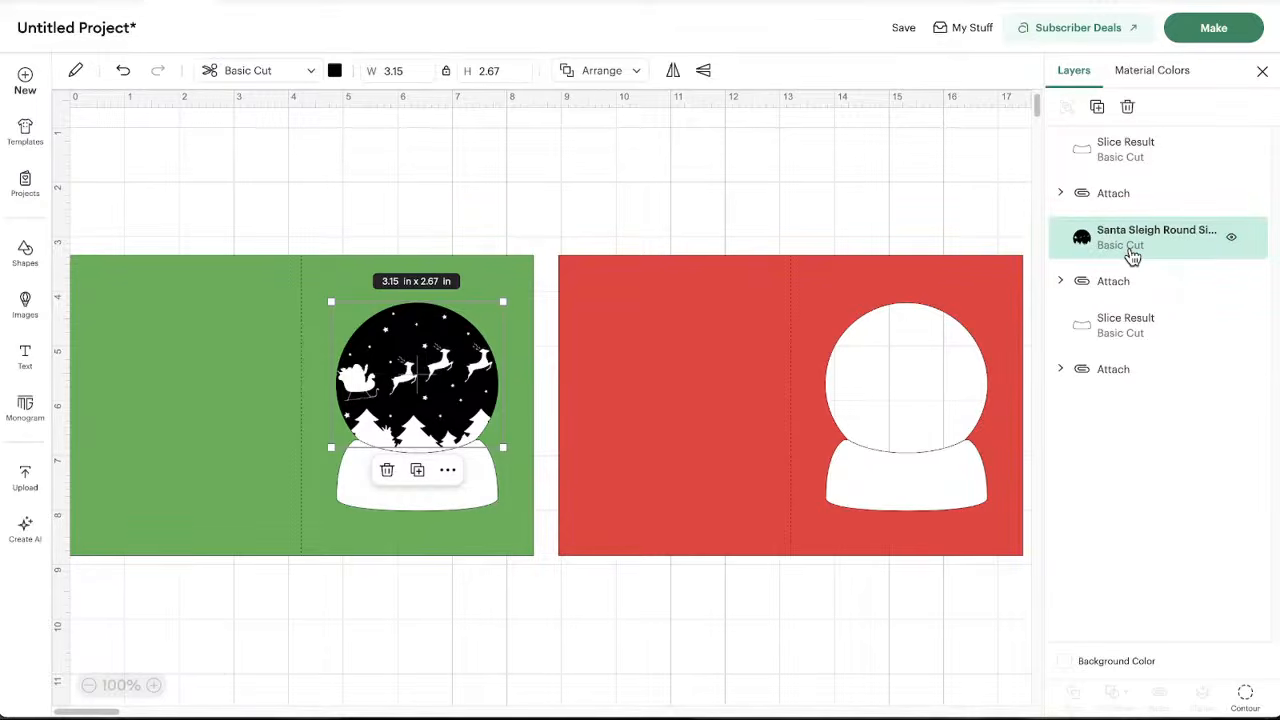
pyautogui.click(676, 179)
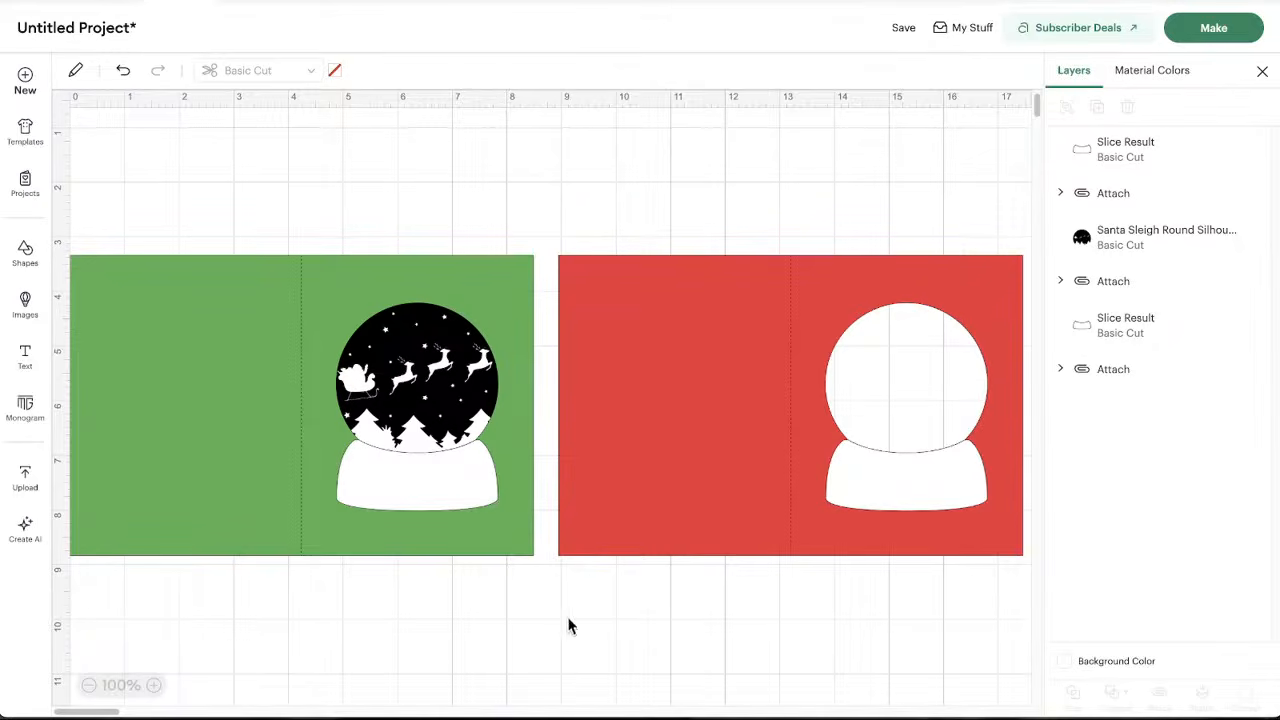
# Add the text "HO HO HO" and place it in the empty area above the green card
pyautogui.click(461, 503)
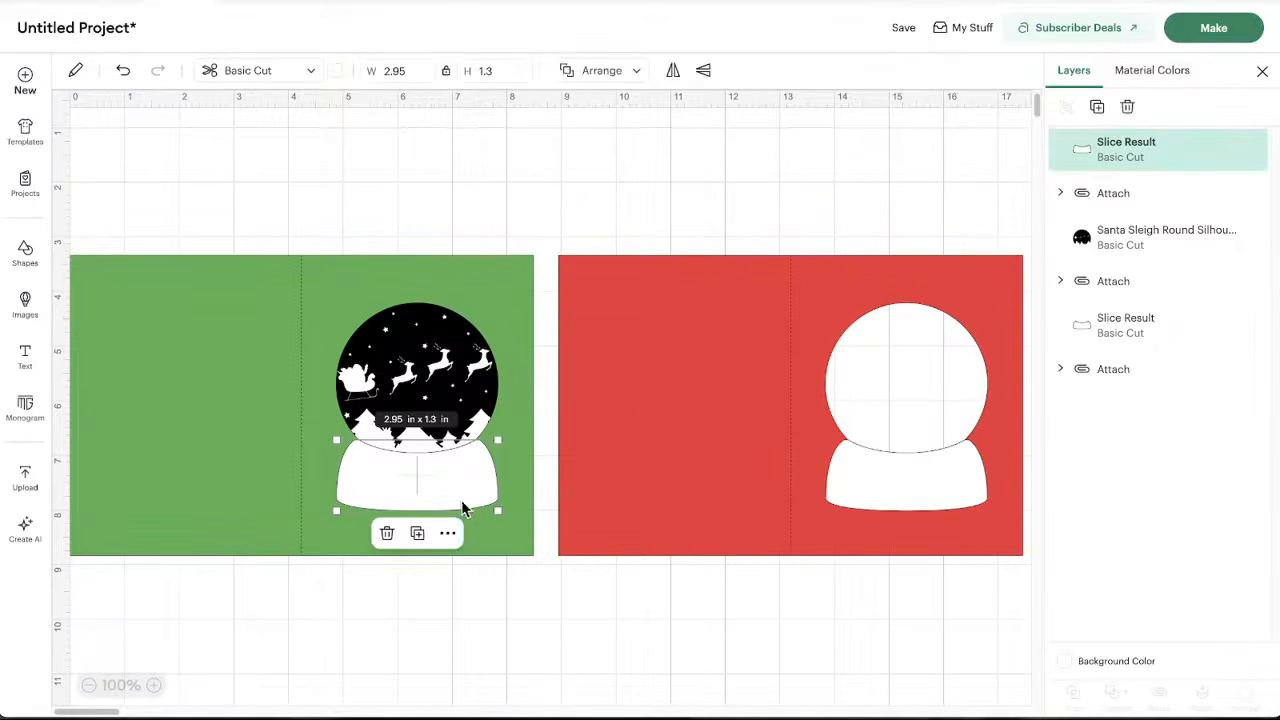
pyautogui.click(27, 358)
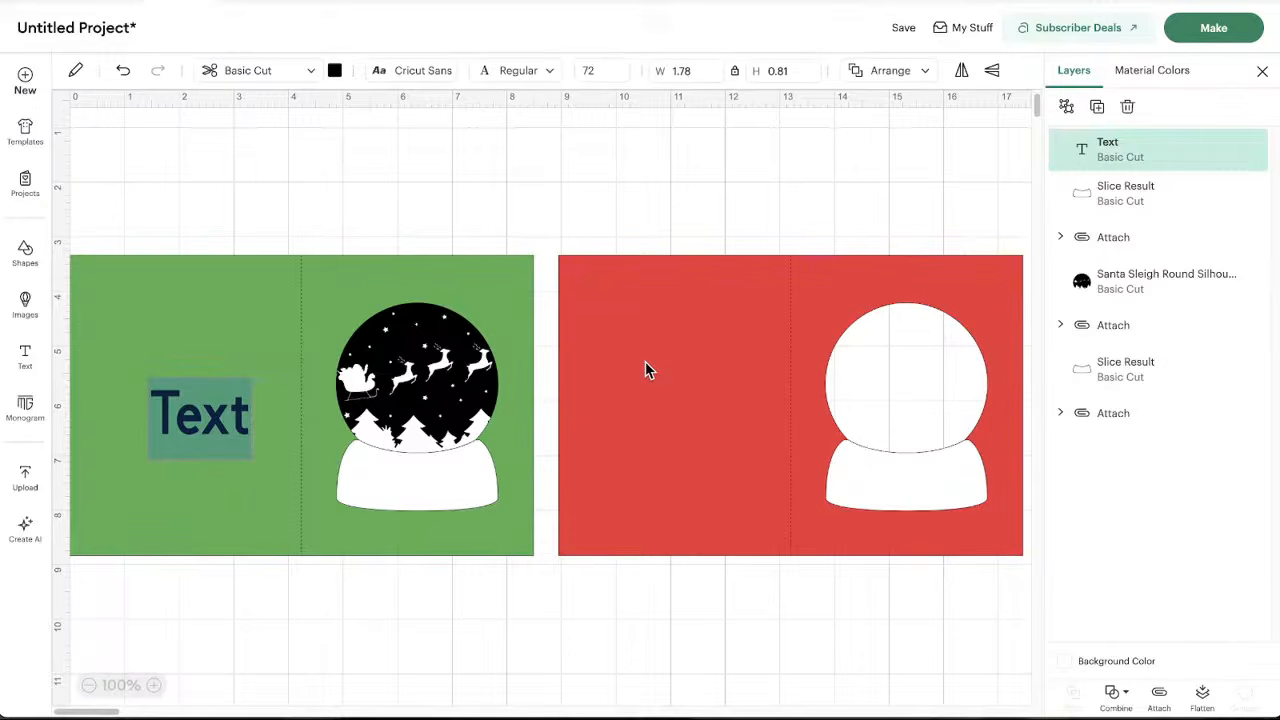
pyautogui.write('HO ')
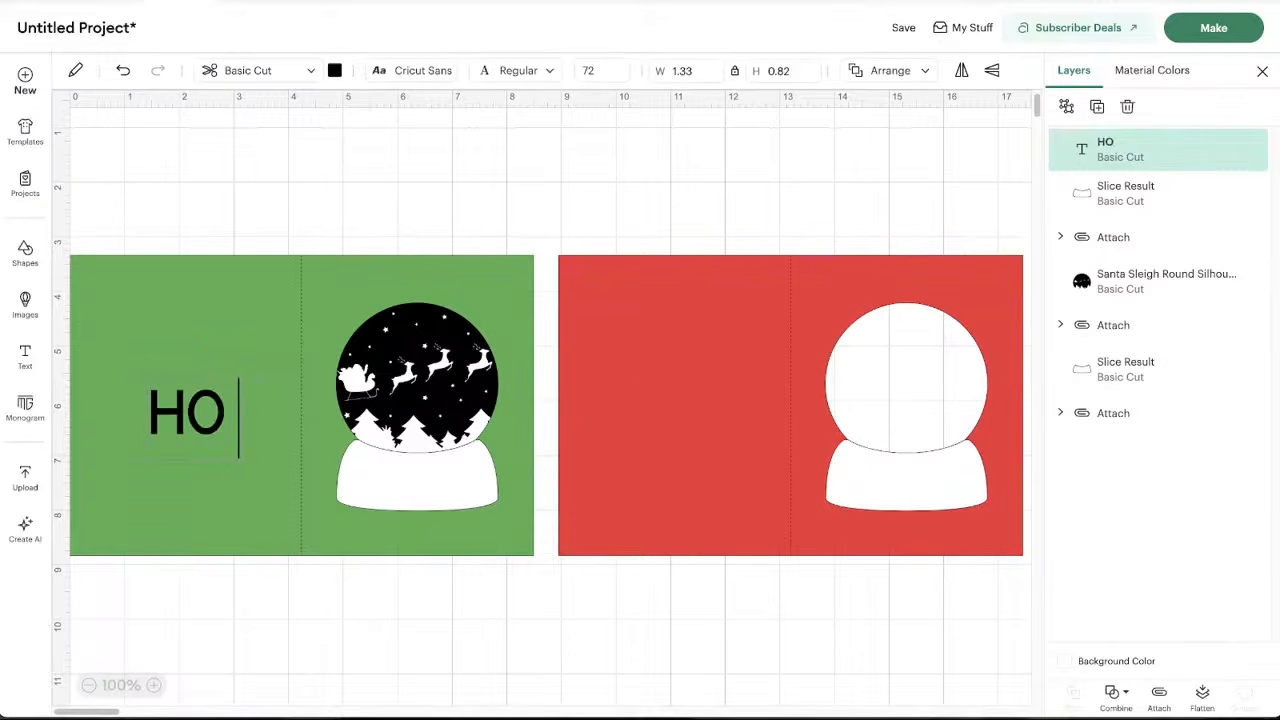
pyautogui.write('HO O')
pyautogui.press('BackSpace')
pyautogui.write('HO HO')
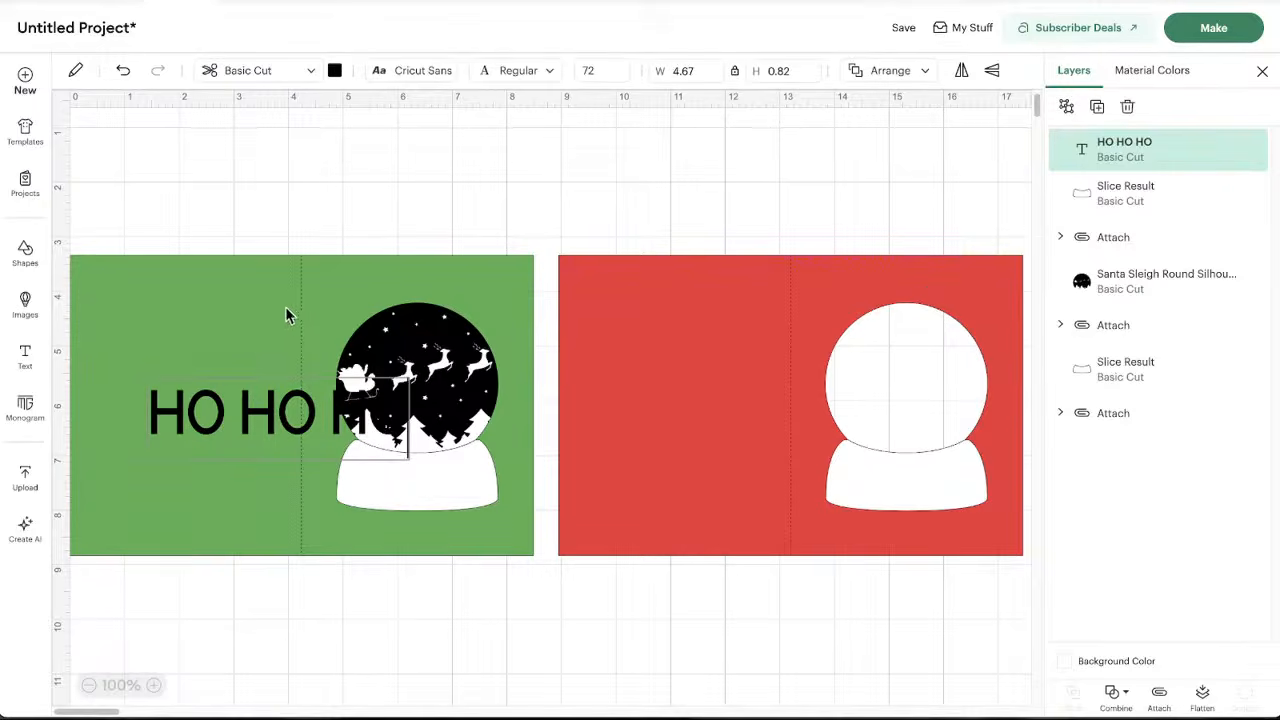
pyautogui.moveTo(255, 418); pyautogui.dragTo(362, 180)
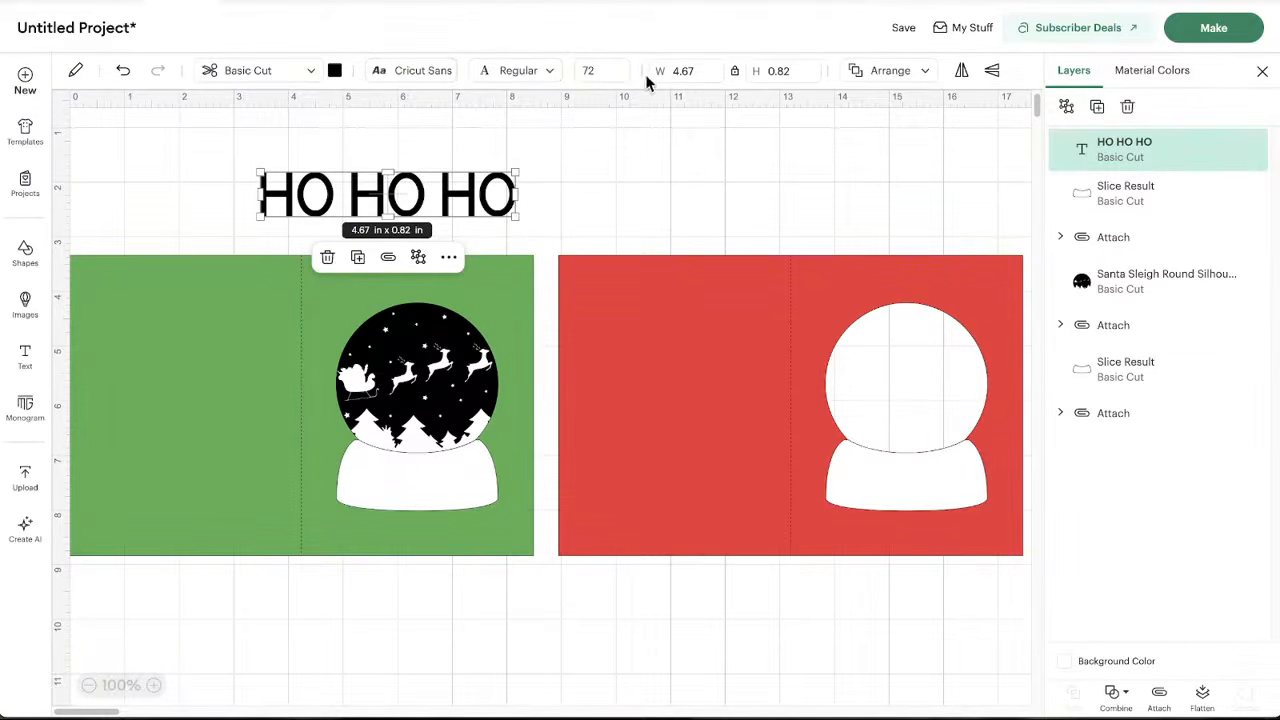
# Filter the font list to Decorative and apply the Quarter Note font to the "HO HO HO" text
pyautogui.click(898, 76)
pyautogui.click(421, 76)
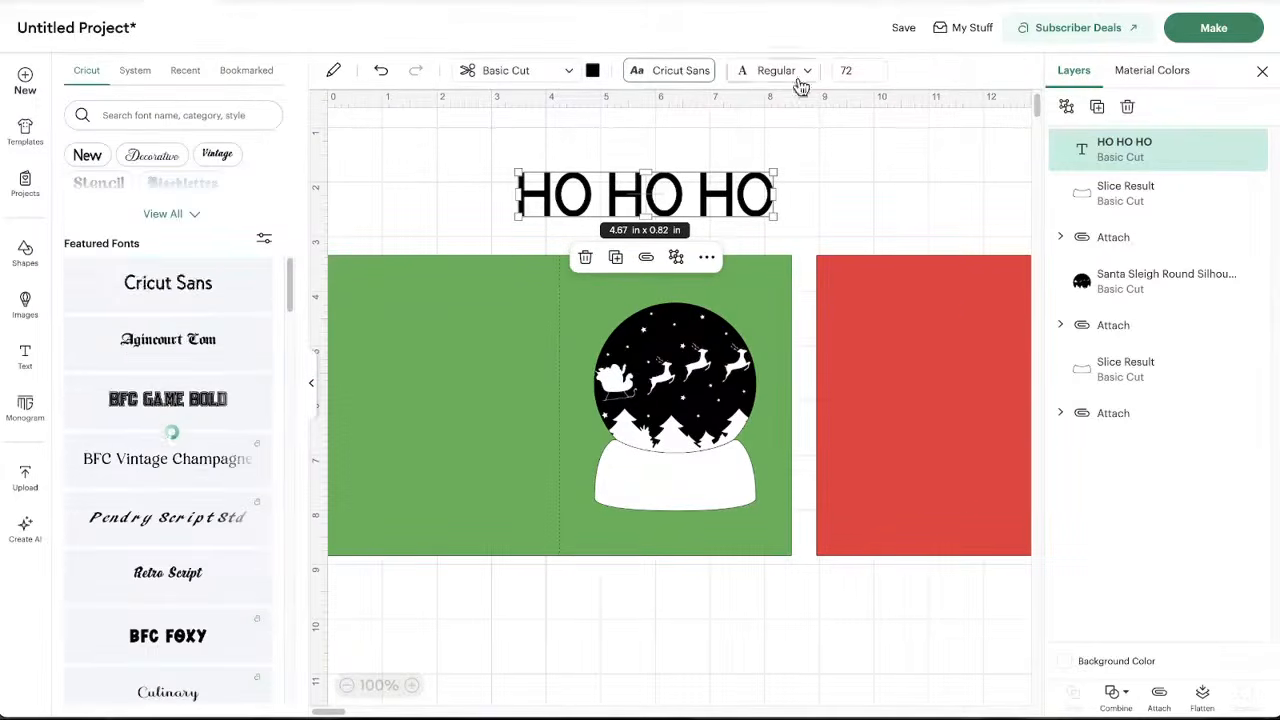
pyautogui.click(160, 157)
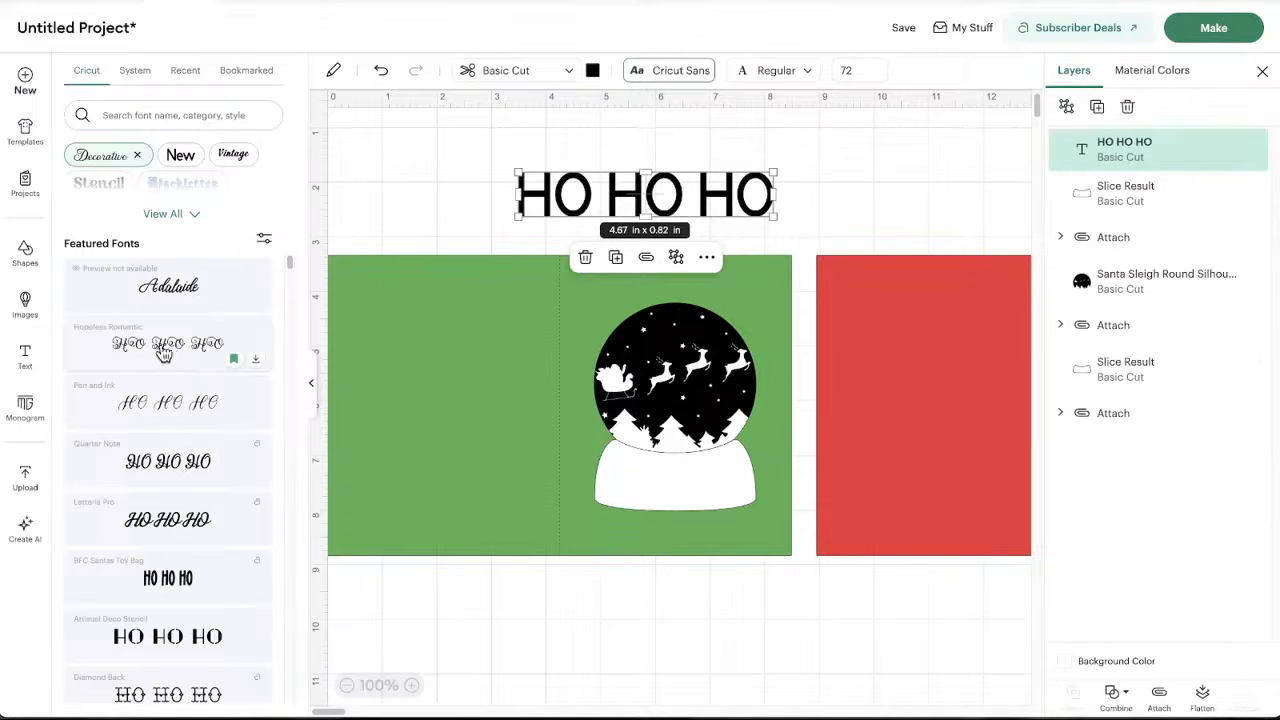
pyautogui.scroll(-1, 163, 436)
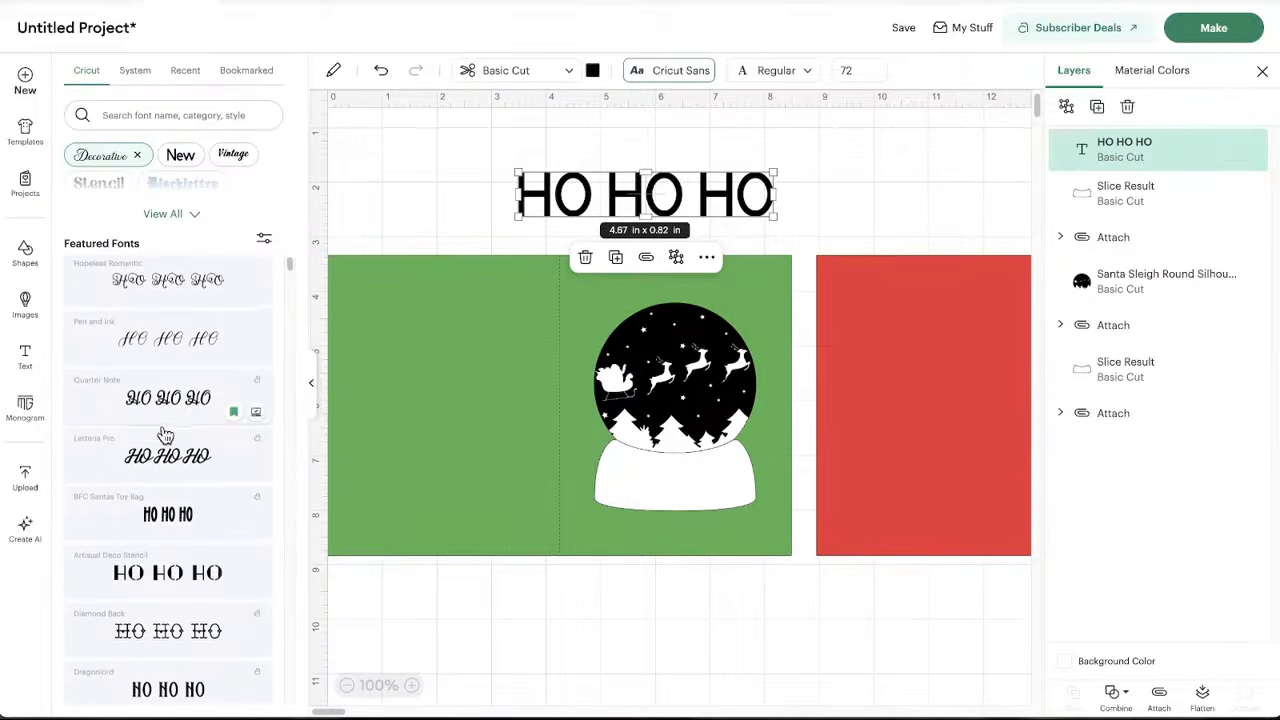
pyautogui.scroll(1, 163, 455)
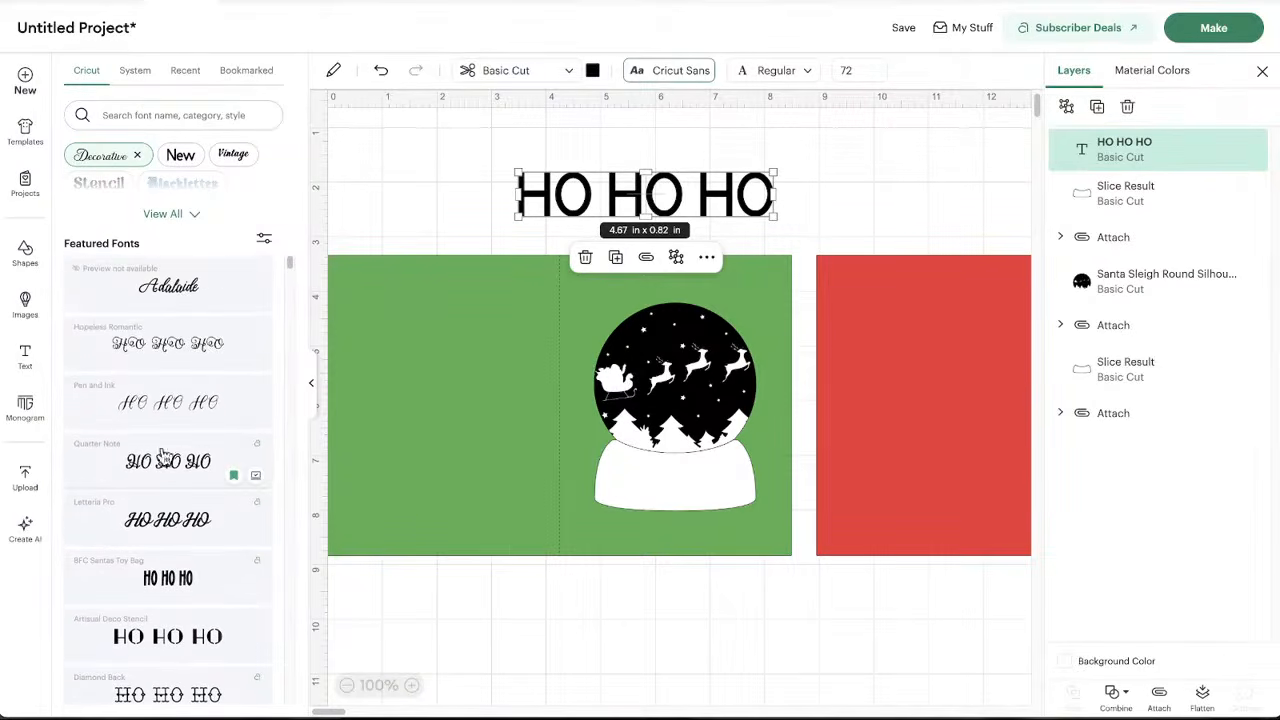
pyautogui.click(170, 472)
# Filter the fonts to Writing styles and apply BFC Santas Toy Bag to the "HO HO HO" text, adjusting its position above the card
pyautogui.scroll(-4, 200, 480)
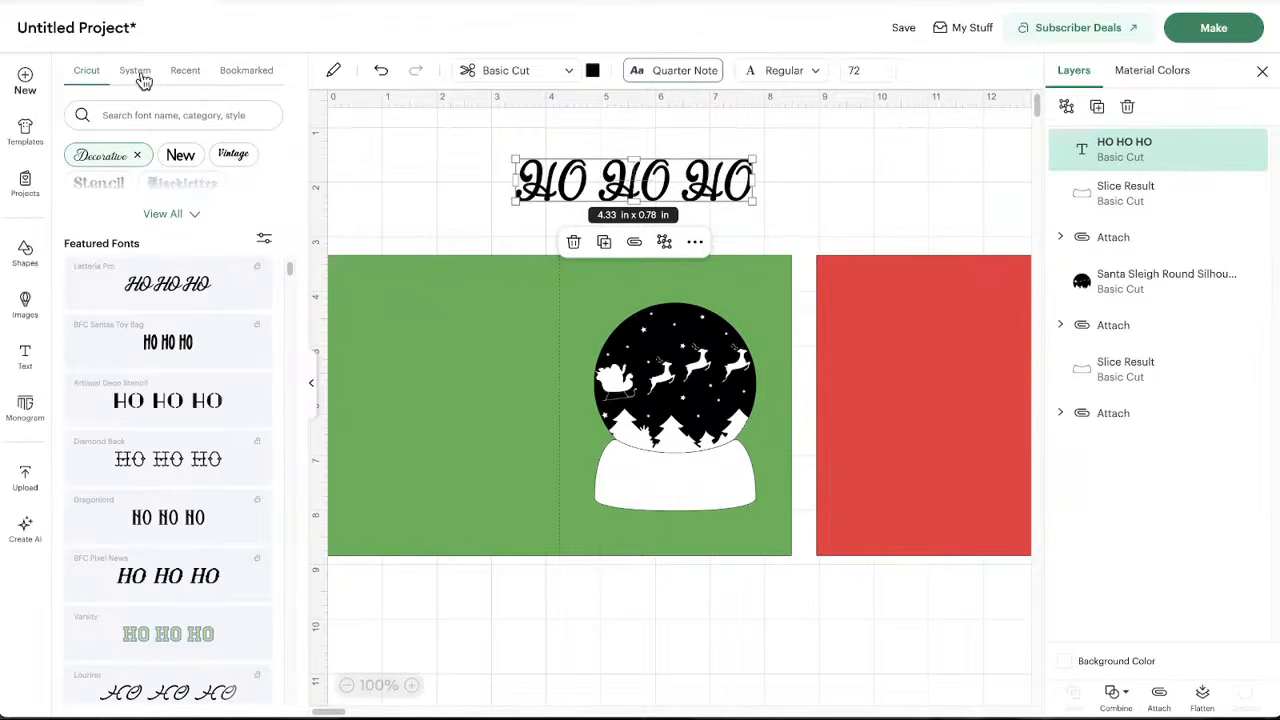
pyautogui.click(268, 242)
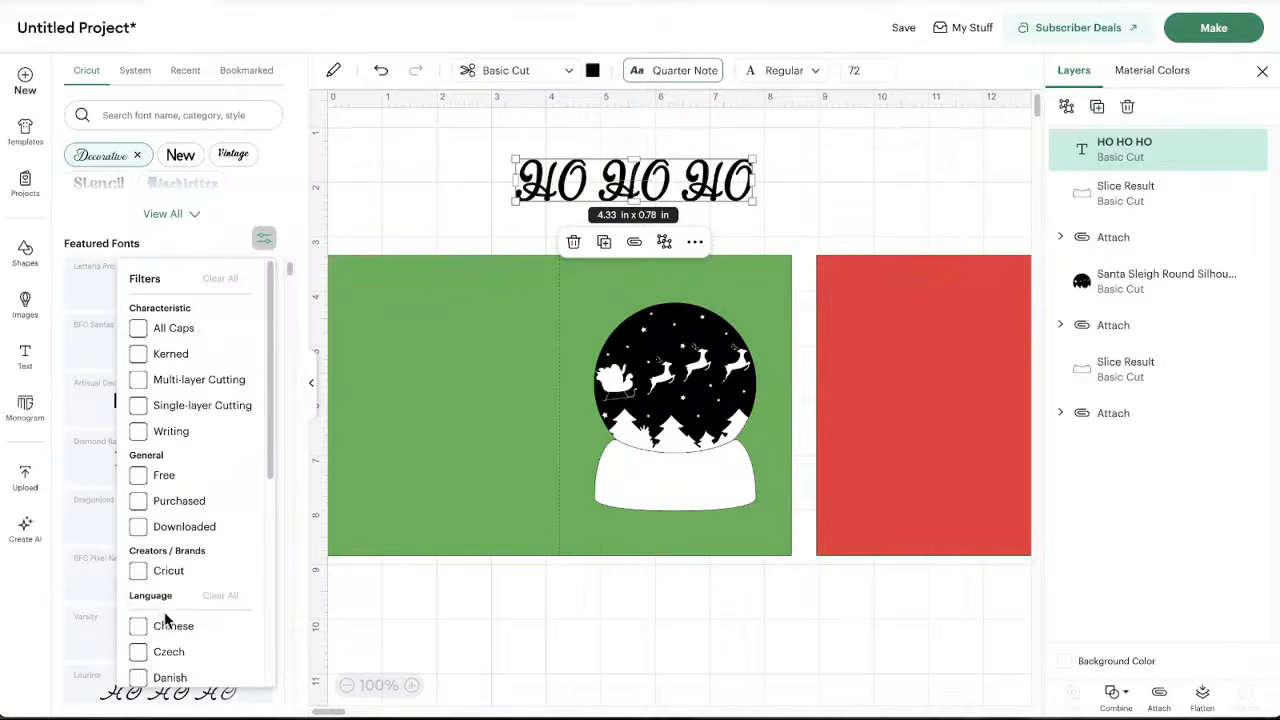
pyautogui.click(138, 431)
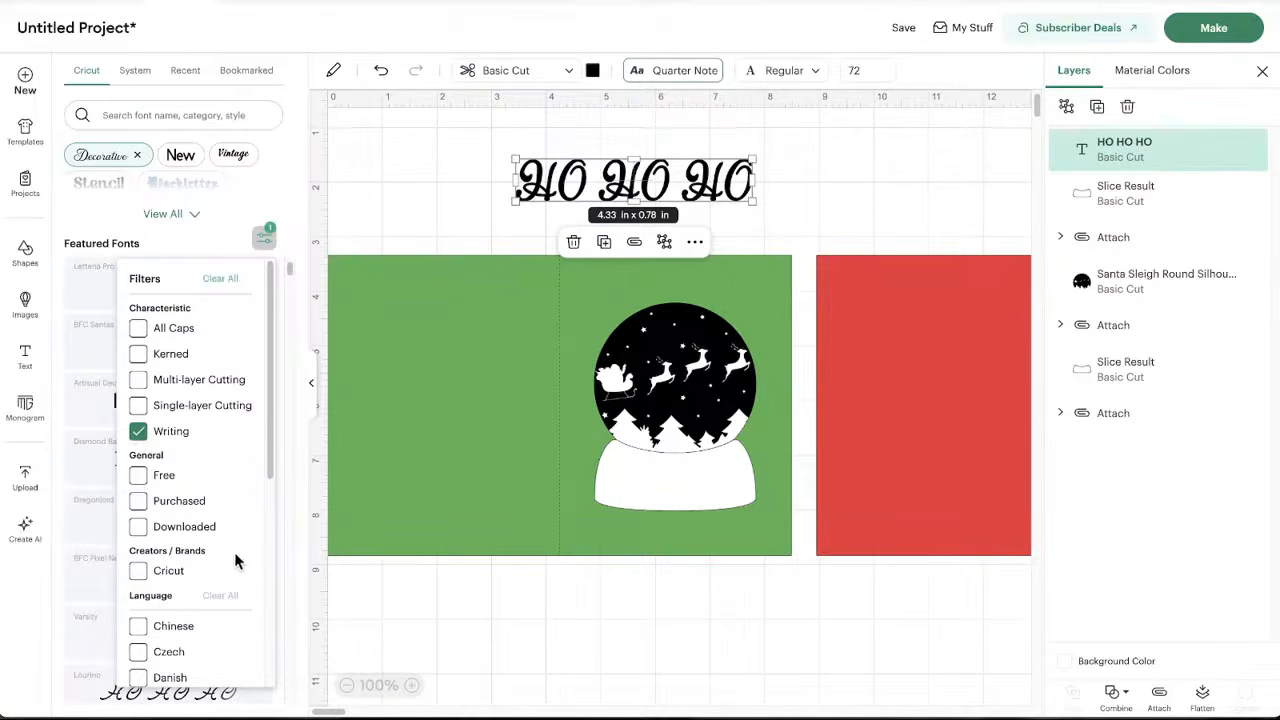
pyautogui.click(302, 224)
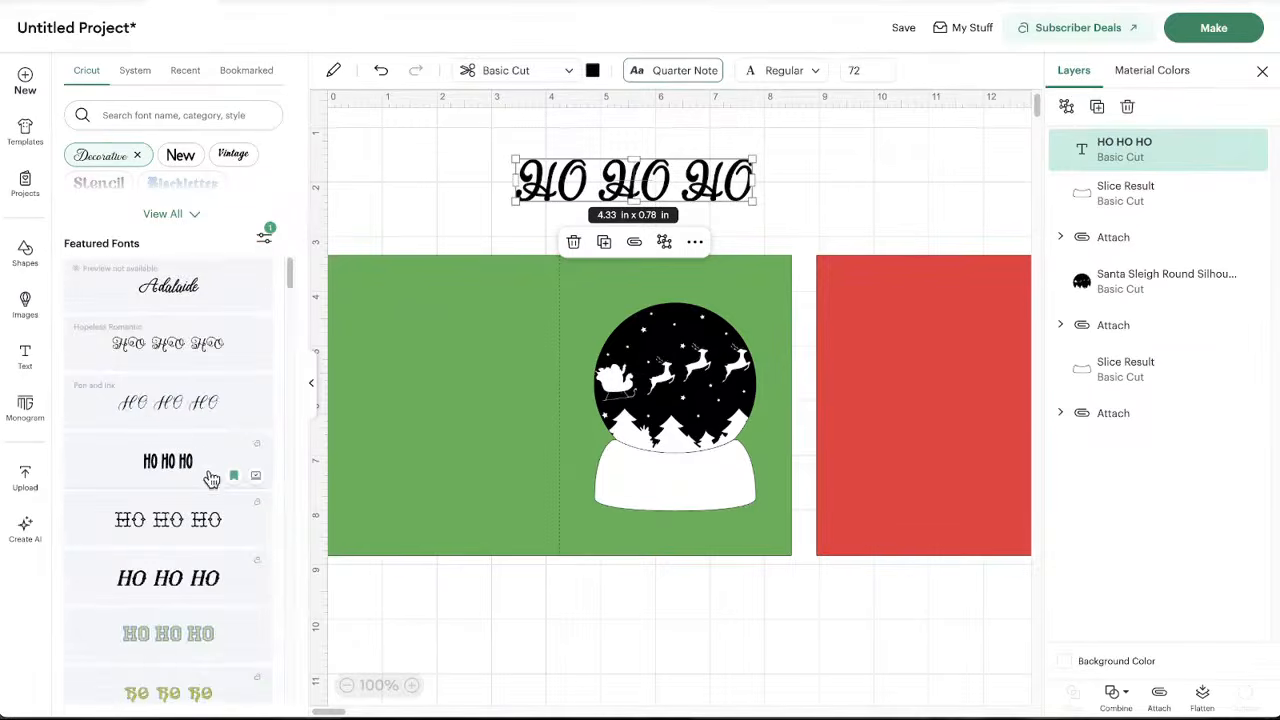
pyautogui.scroll(-1, 200, 480)
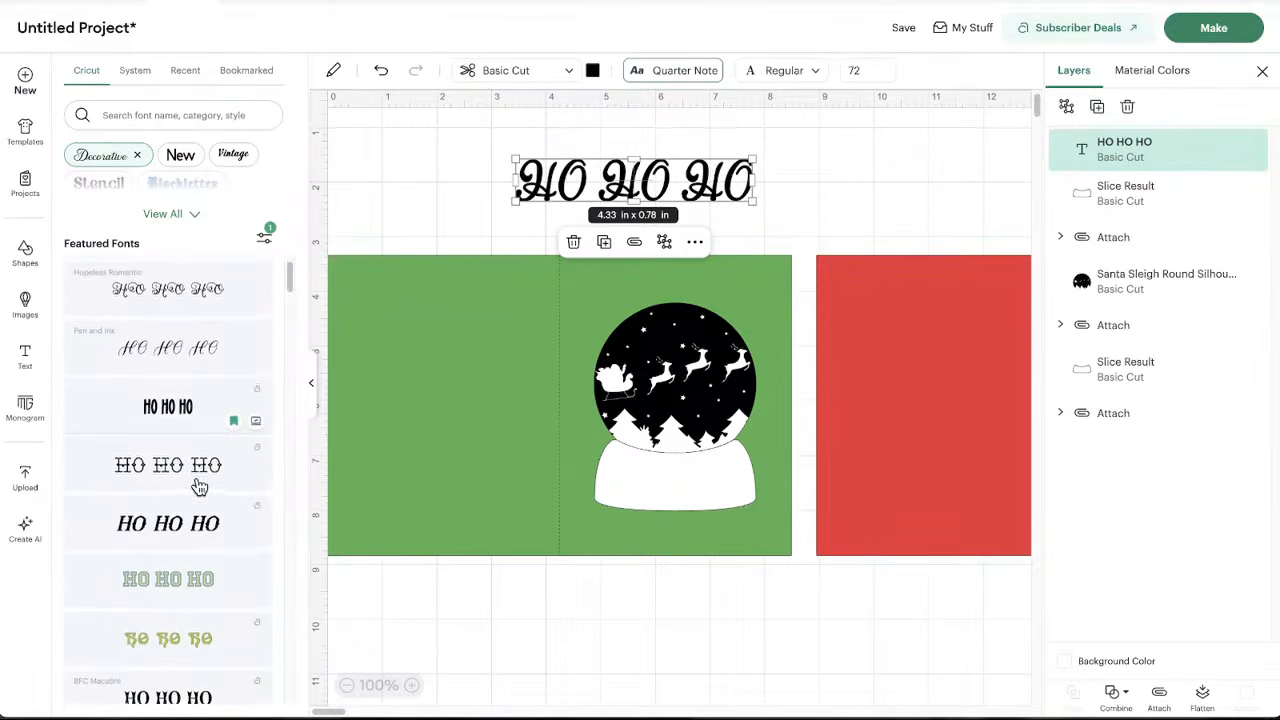
pyautogui.click(172, 426)
pyautogui.moveTo(597, 183); pyautogui.dragTo(634, 180)
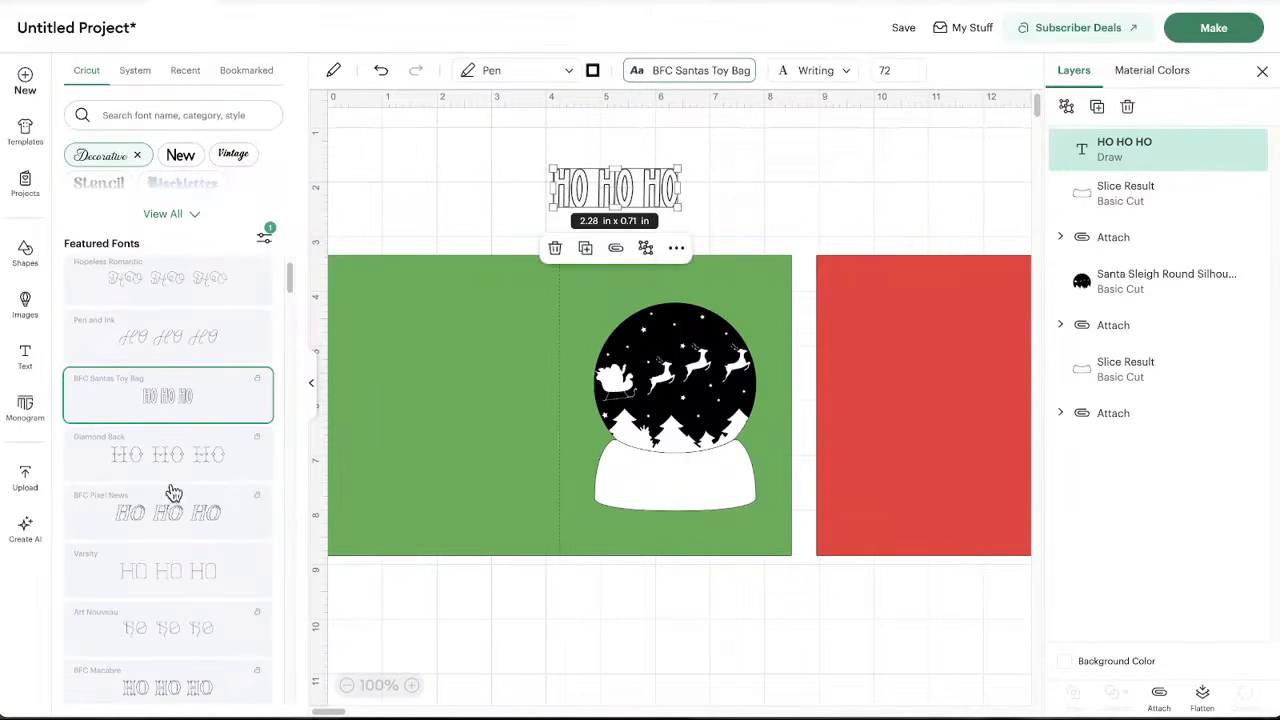
# Apply the Varsity font to the "HO HO HO" text and move it down over the white globe base on the green card
pyautogui.click(165, 578)
pyautogui.moveTo(706, 204); pyautogui.dragTo(651, 209)
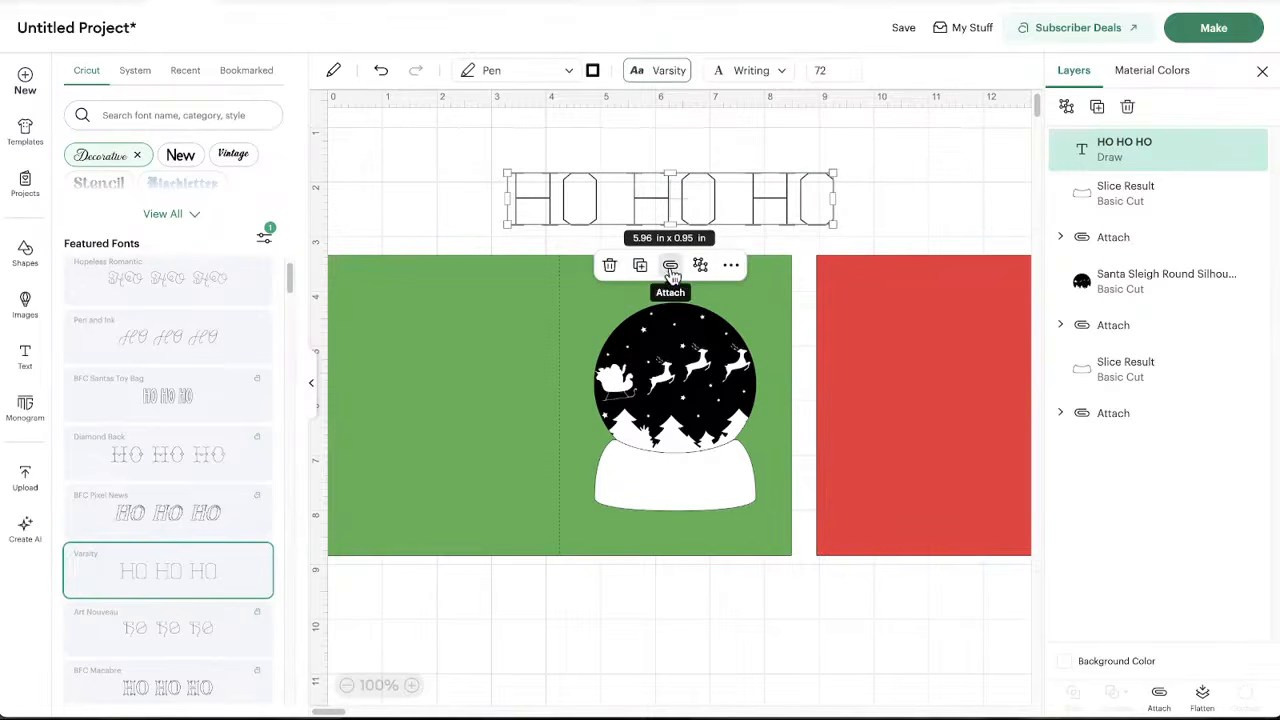
pyautogui.click(731, 266)
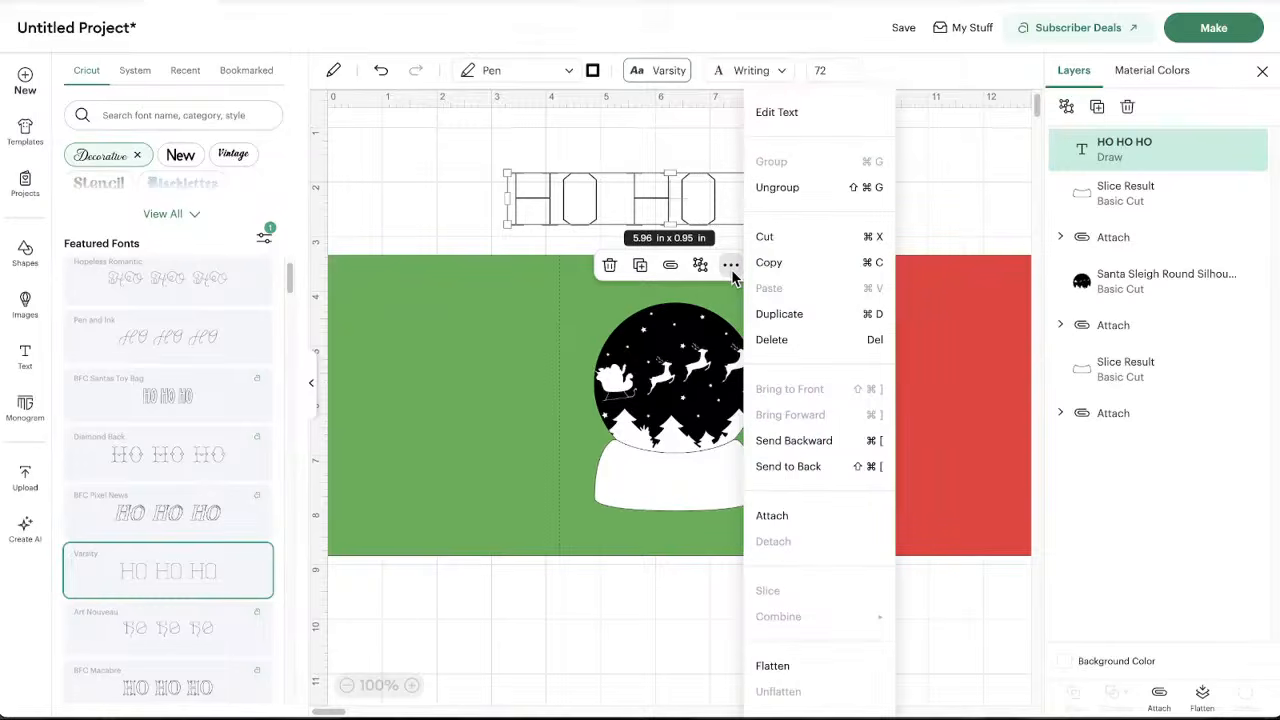
pyautogui.click(938, 170)
pyautogui.moveTo(762, 205); pyautogui.dragTo(758, 495)
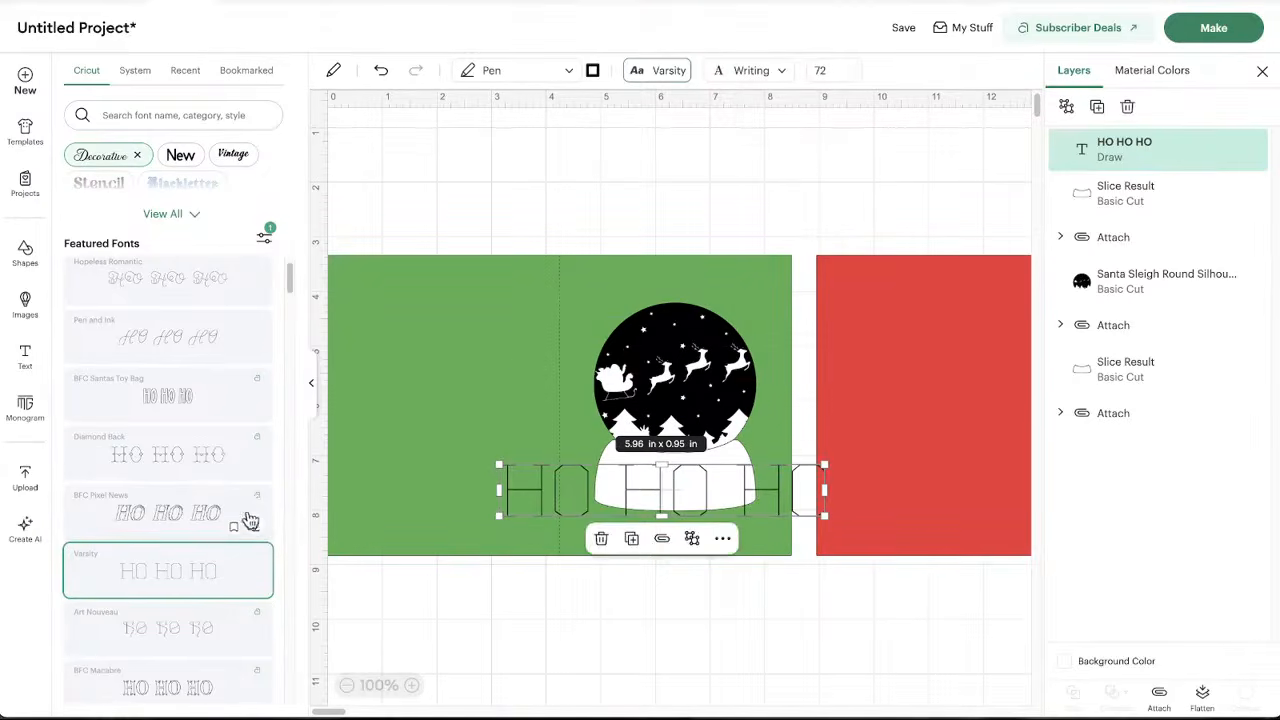
# Apply the Vintage Curveball font to the "HO HO HO" text, scale it to about 2.7 x 0.42 in, and center it on the globe base
pyautogui.scroll(-3, 166, 475)
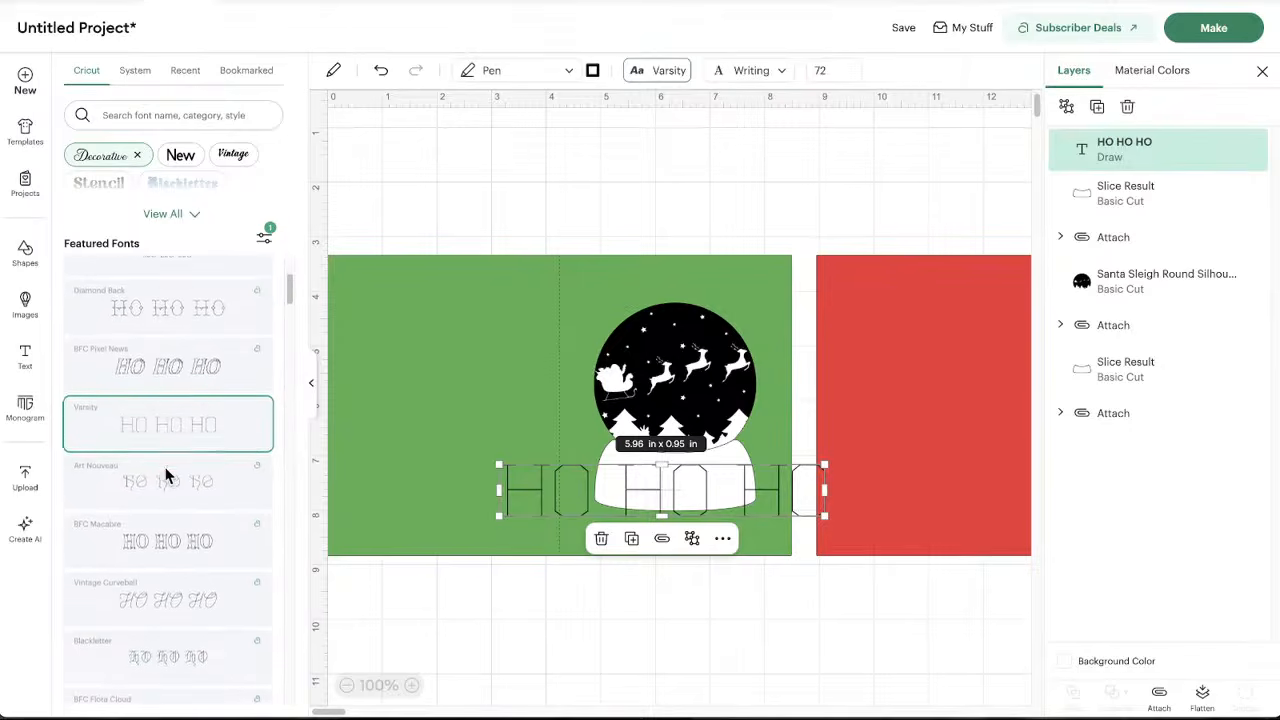
pyautogui.click(169, 600)
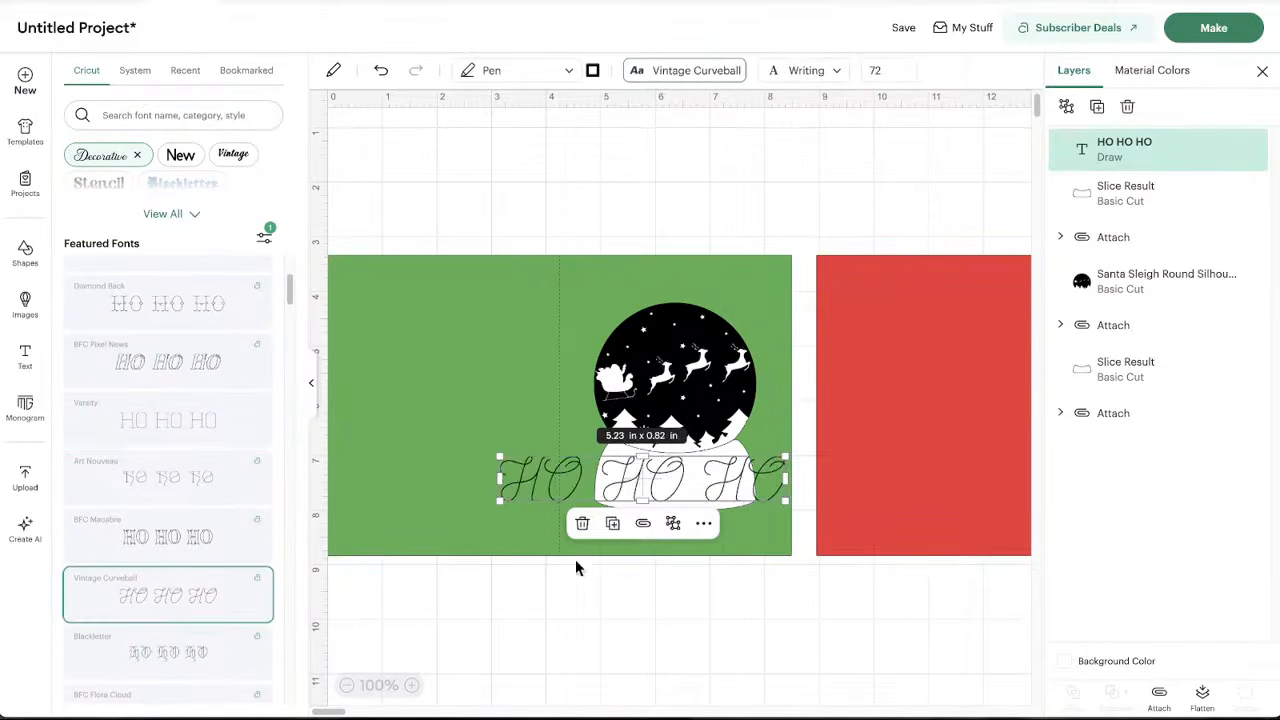
pyautogui.moveTo(640, 488)
pyautogui.mouseDown()
pyautogui.moveTo(632, 528)
pyautogui.moveTo(654, 486)
pyautogui.mouseUp()
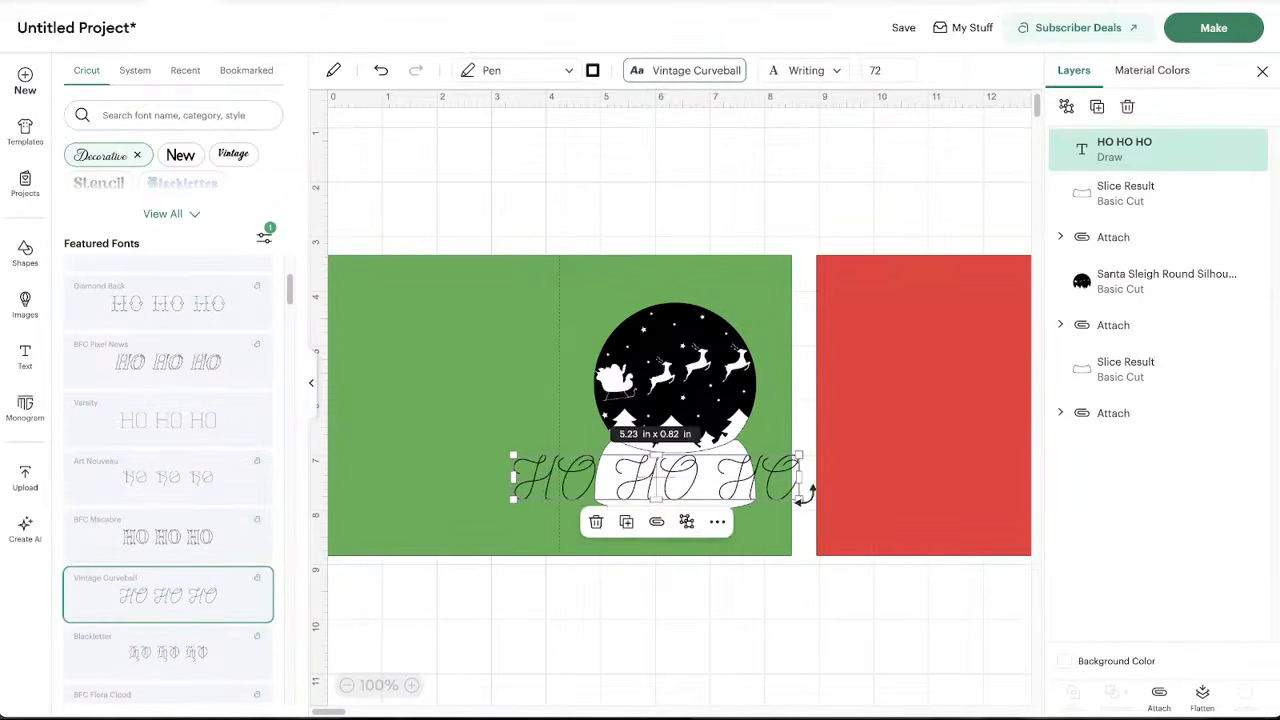
pyautogui.moveTo(800, 490); pyautogui.dragTo(734, 485)
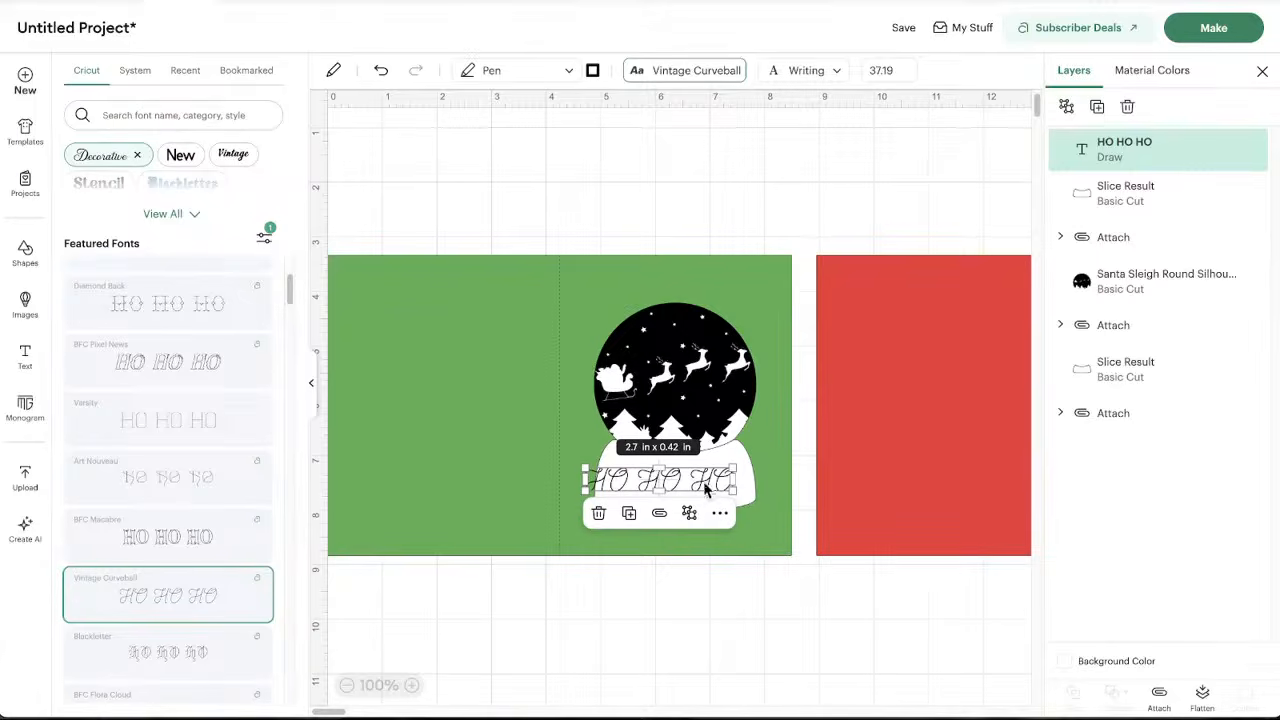
pyautogui.click(691, 607)
pyautogui.hscroll(5, 643, 500)
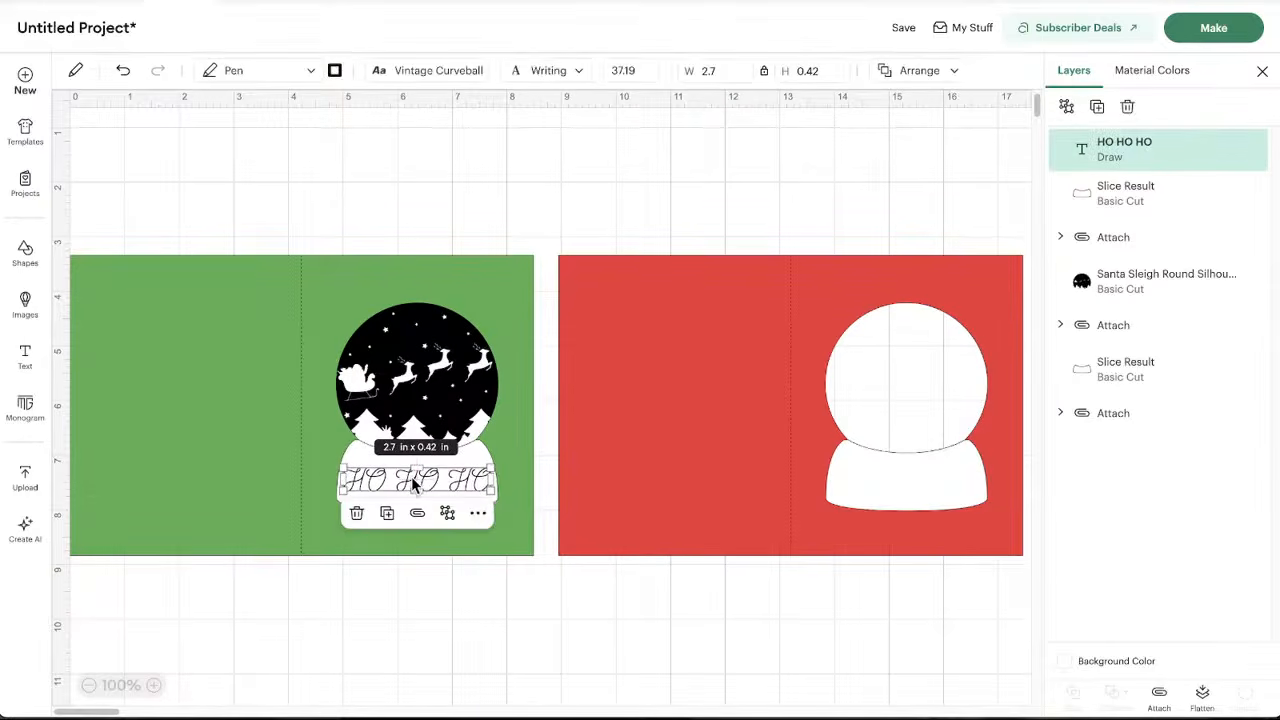
pyautogui.click(466, 612)
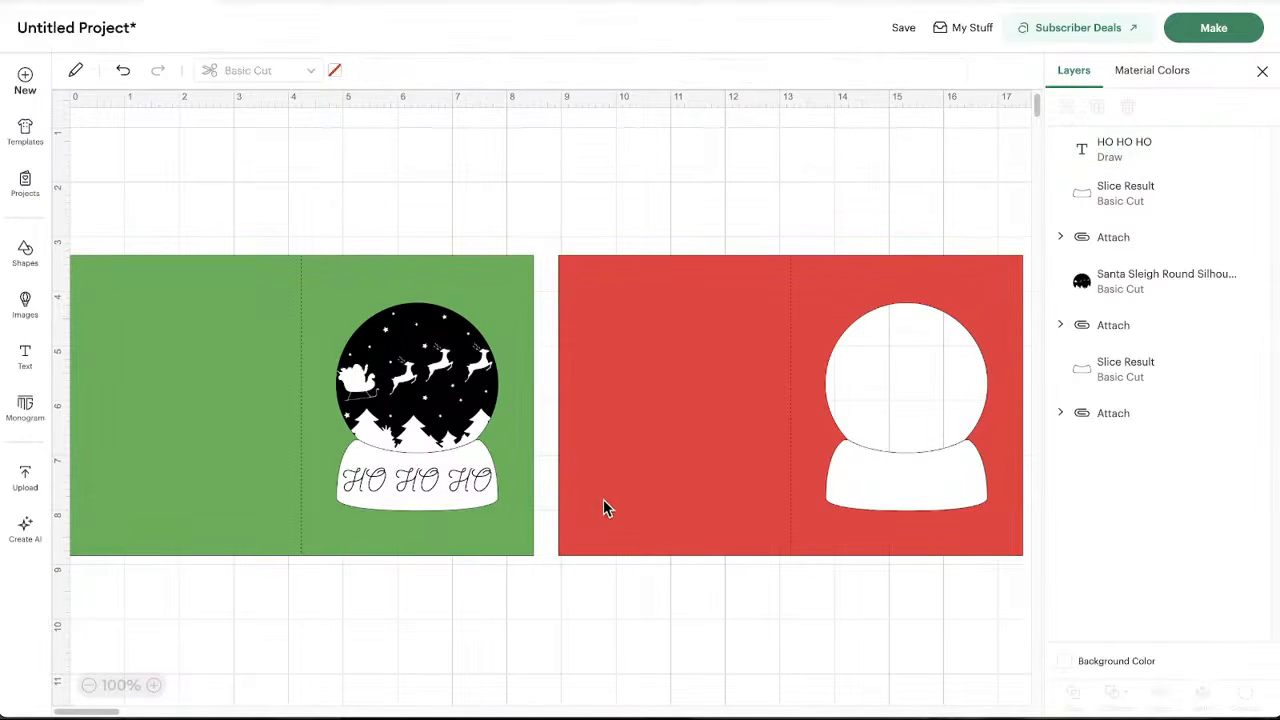
# Try text wrapping on the "HO HO HO" text, then set it back to Wrap Off
pyautogui.click(421, 480)
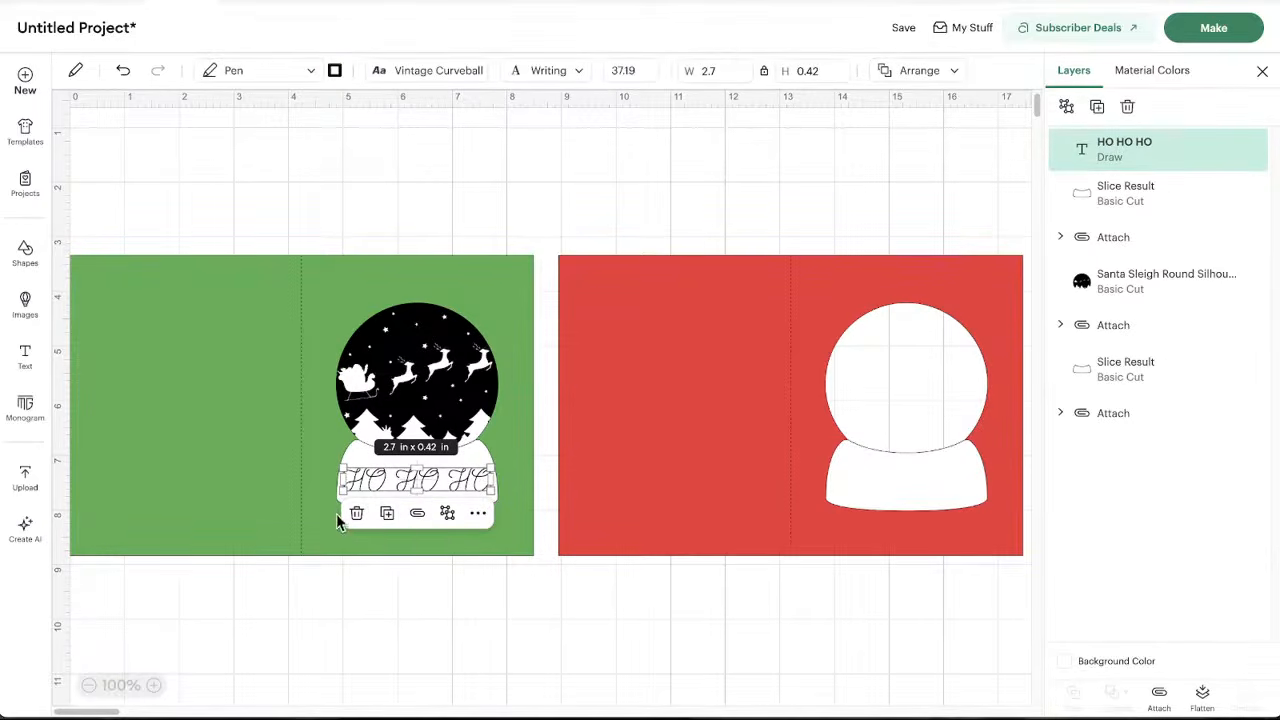
pyautogui.click(478, 514)
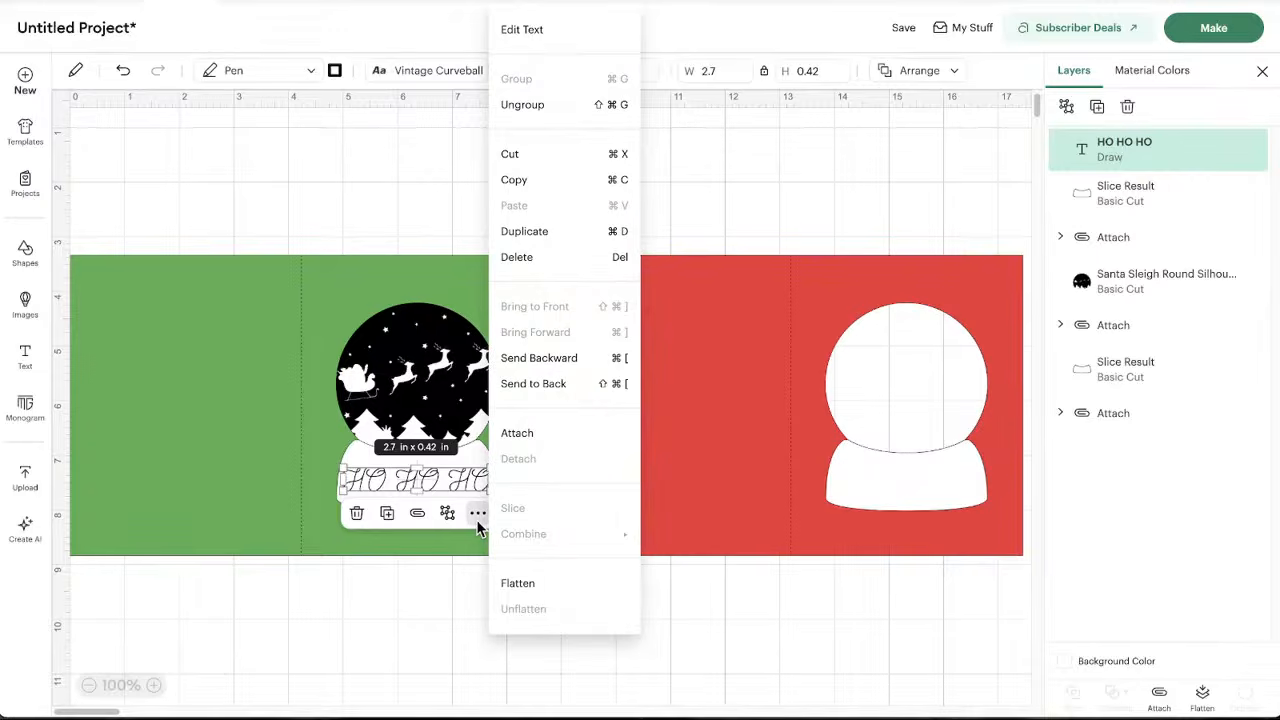
pyautogui.click(389, 649)
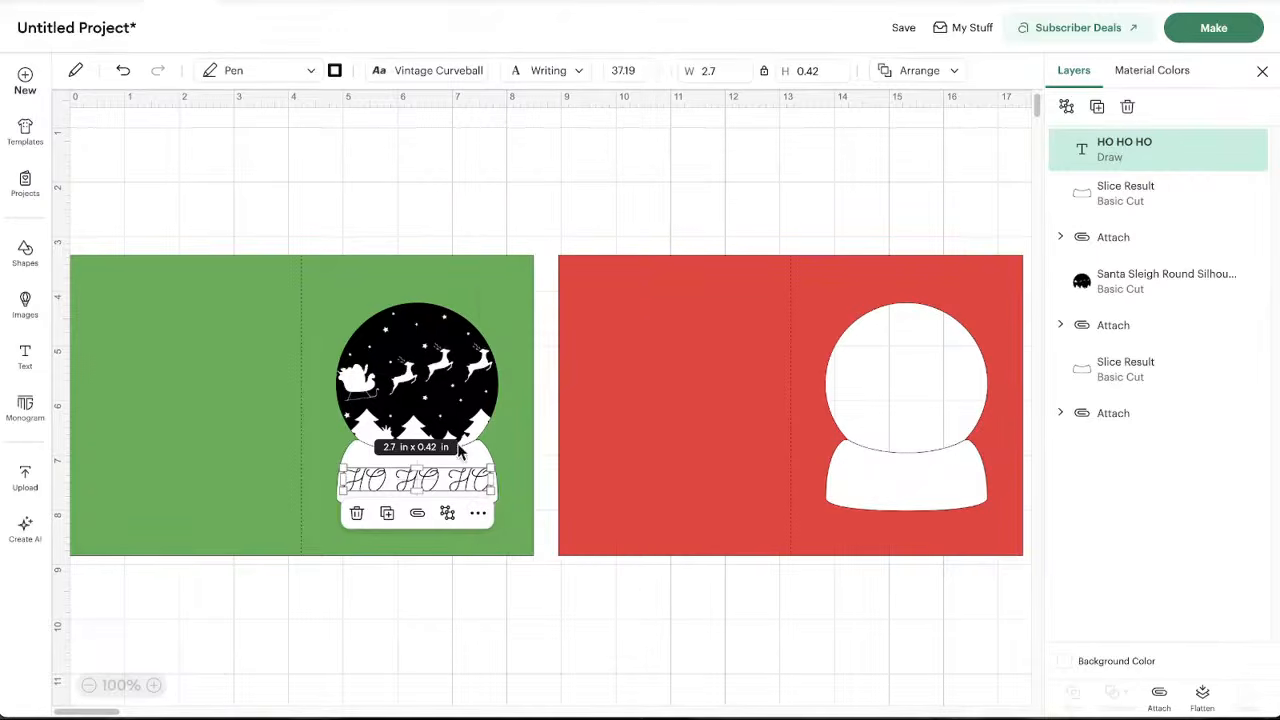
pyautogui.click(75, 70)
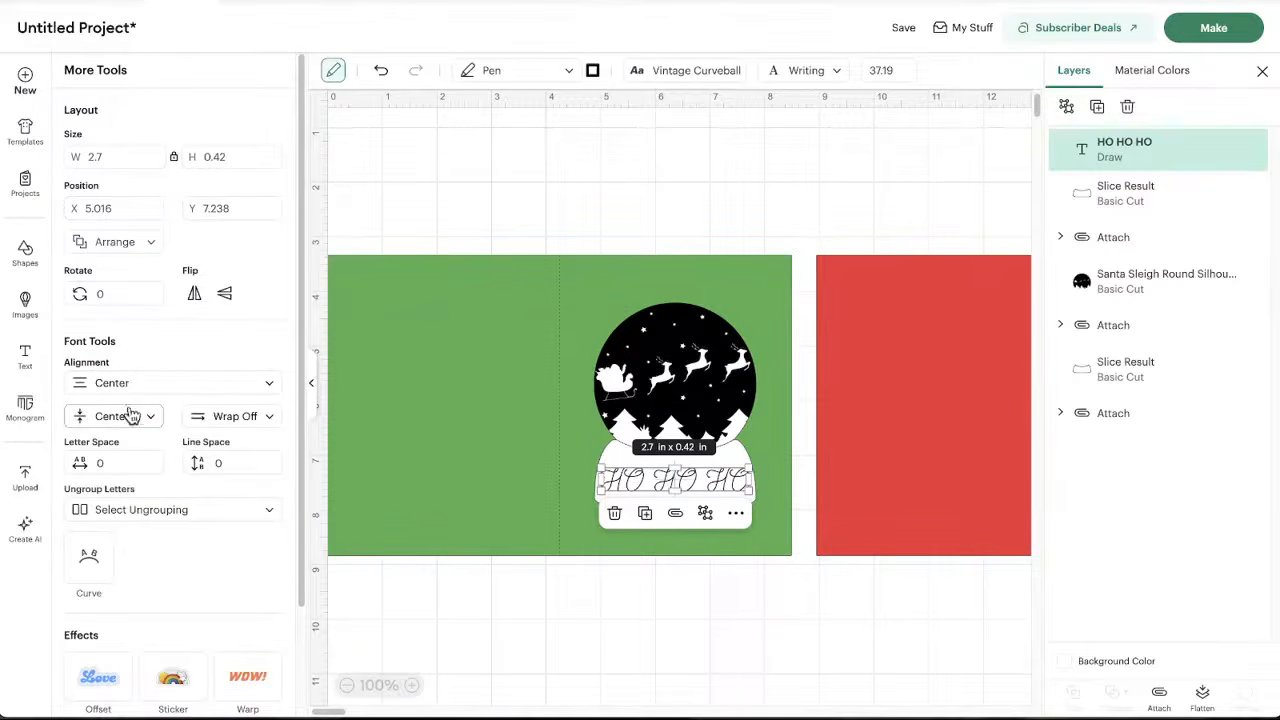
pyautogui.click(266, 418)
pyautogui.click(236, 479)
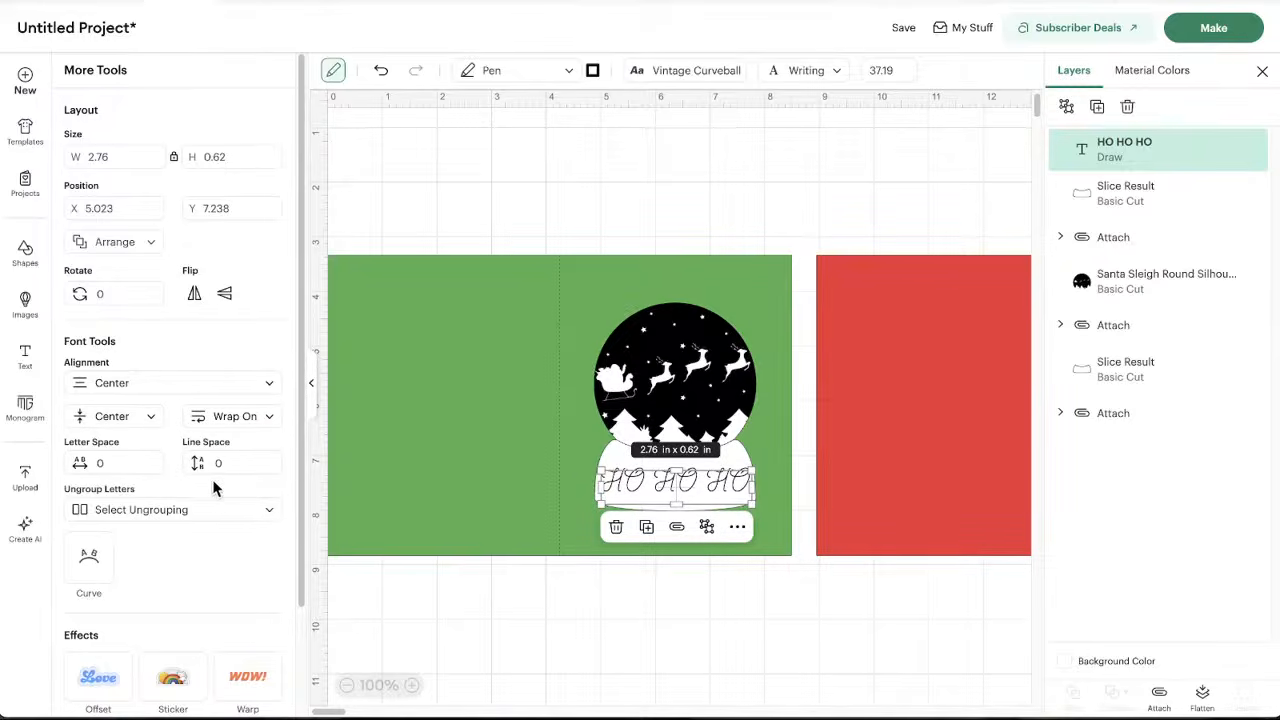
pyautogui.scroll(-1, 150, 510)
pyautogui.click(90, 548)
pyautogui.click(672, 500)
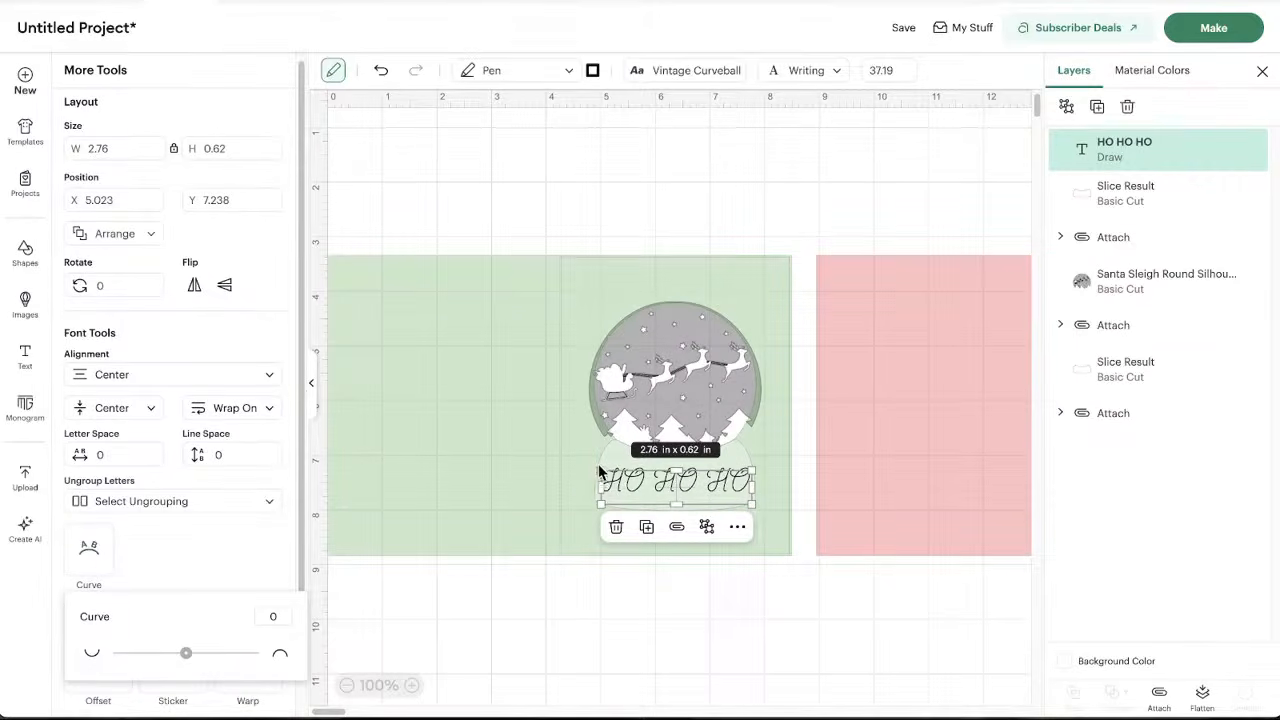
pyautogui.click(614, 674)
pyautogui.moveTo(665, 490); pyautogui.dragTo(666, 486)
pyautogui.click(214, 408)
pyautogui.click(244, 447)
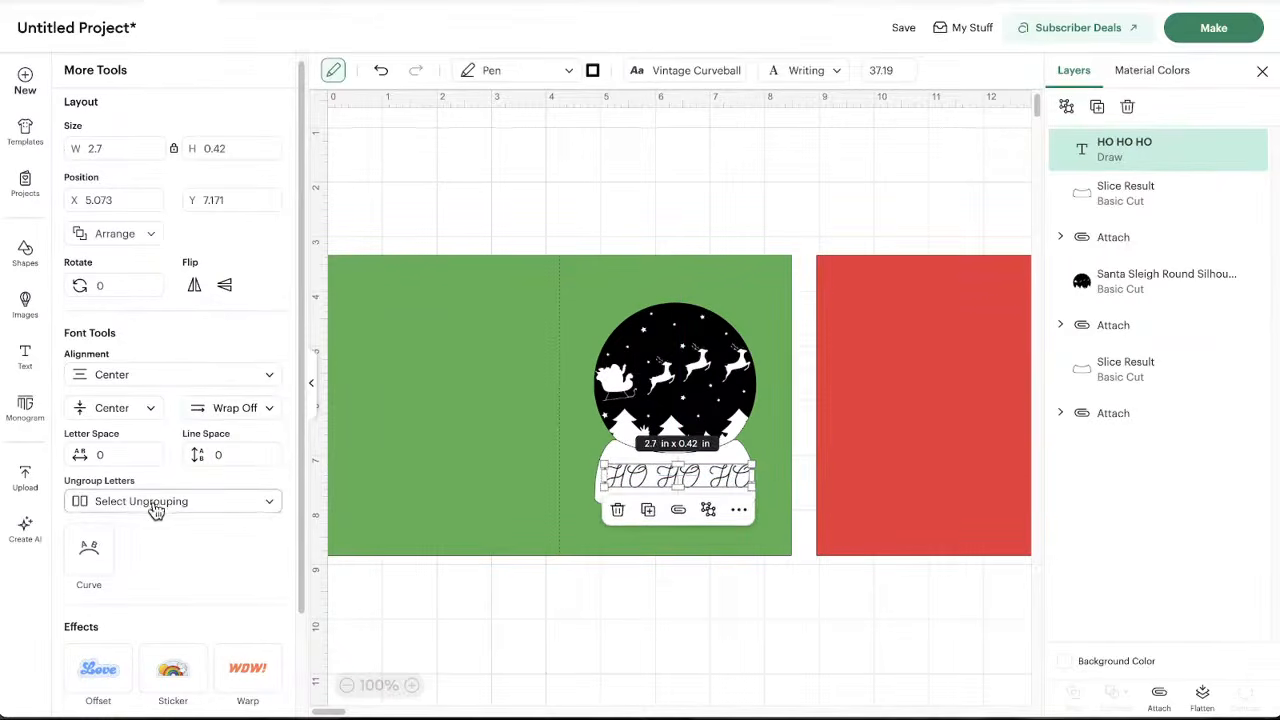
# Curve the "HO HO HO" text to -12 and reposition it within the white globe base
pyautogui.click(90, 545)
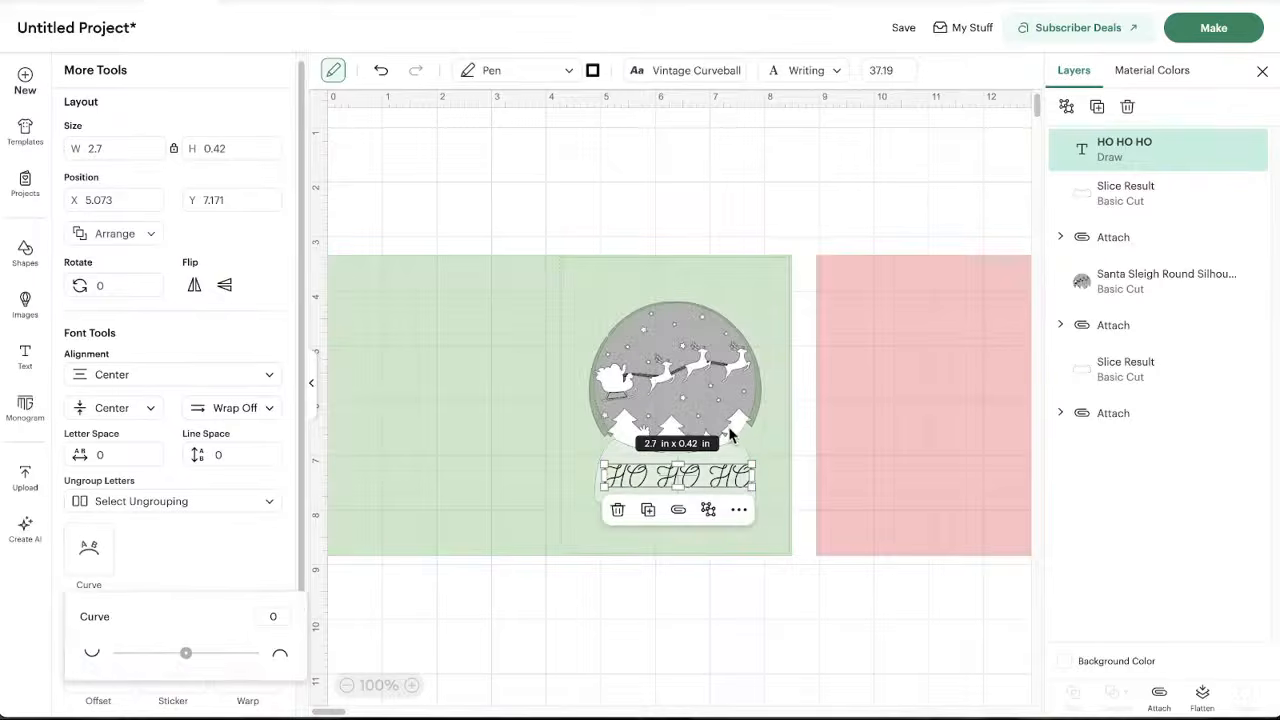
pyautogui.click(603, 486)
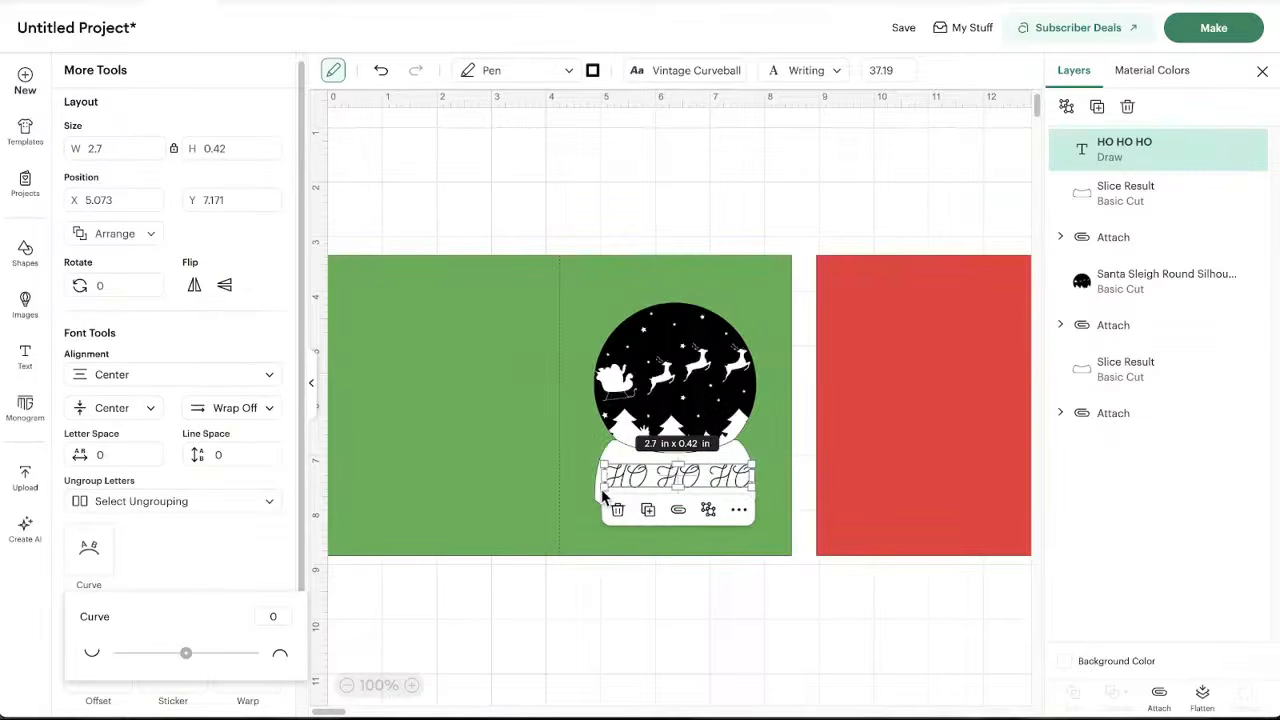
pyautogui.click(84, 566)
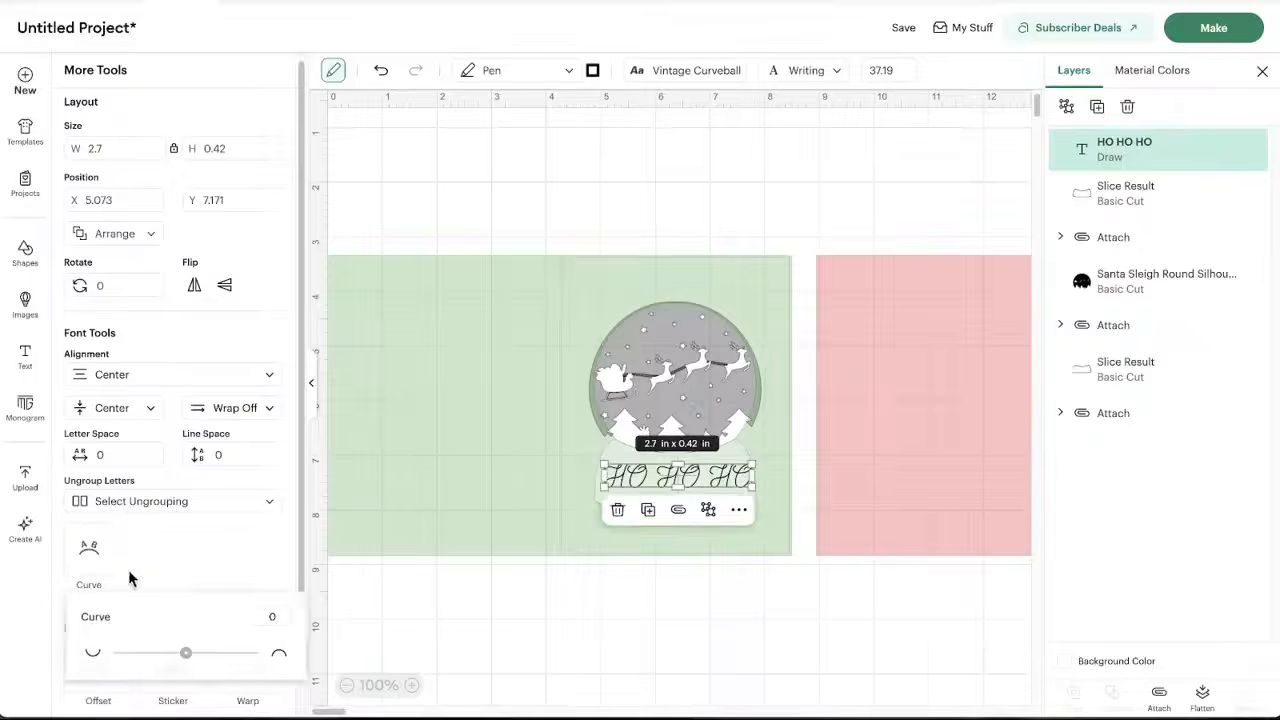
pyautogui.moveTo(188, 657); pyautogui.dragTo(181, 657)
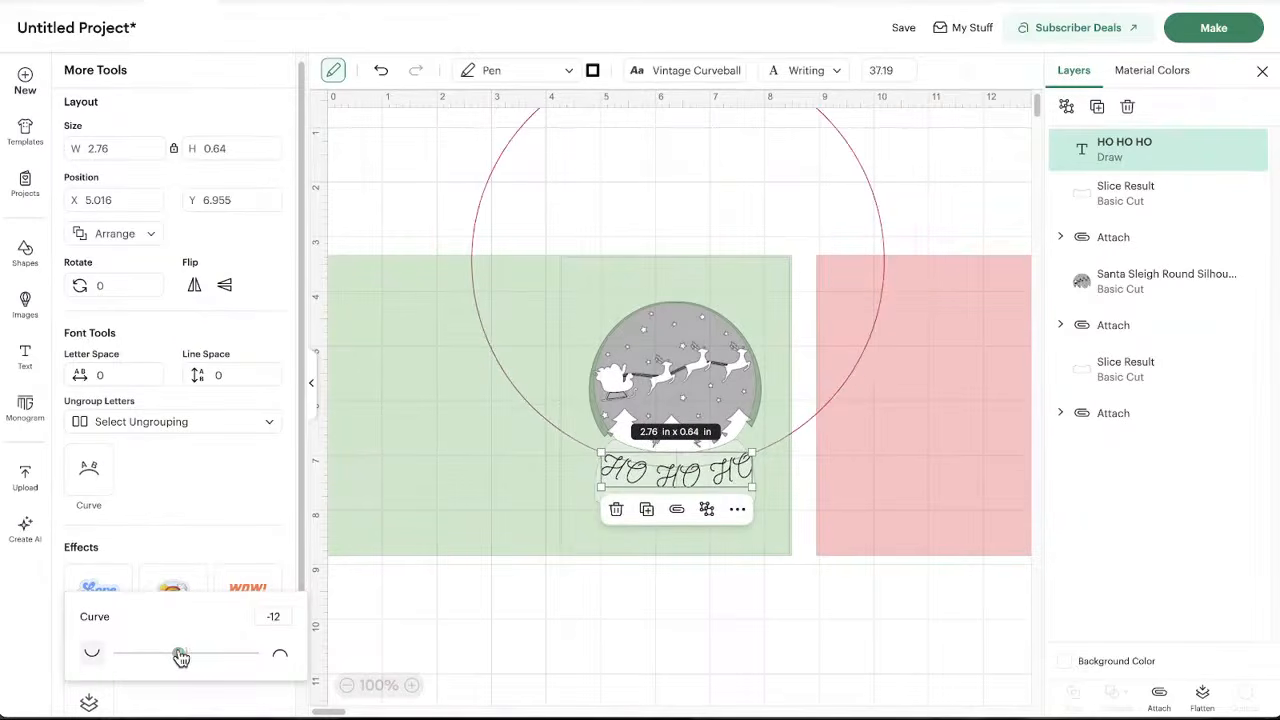
pyautogui.click(663, 665)
pyautogui.moveTo(686, 487); pyautogui.dragTo(685, 501)
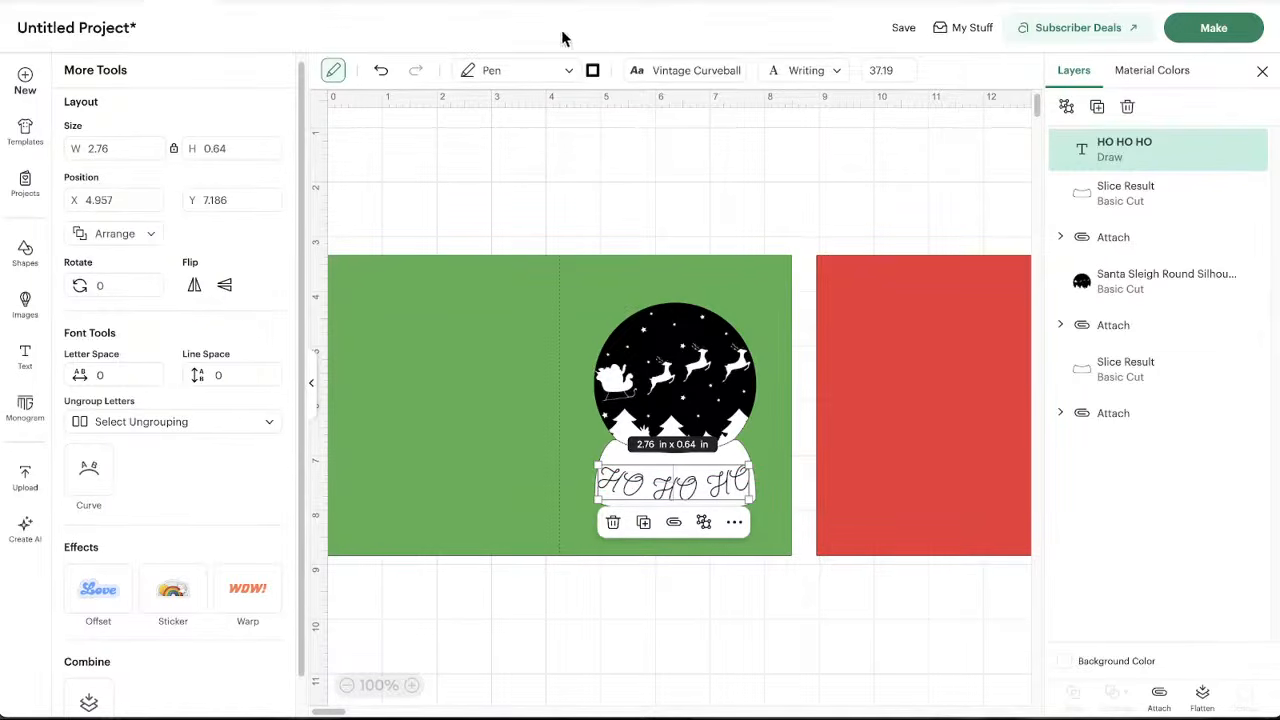
# Set the "HO HO HO" text's pen to M - Marker (1mm) in Red
pyautogui.click(592, 72)
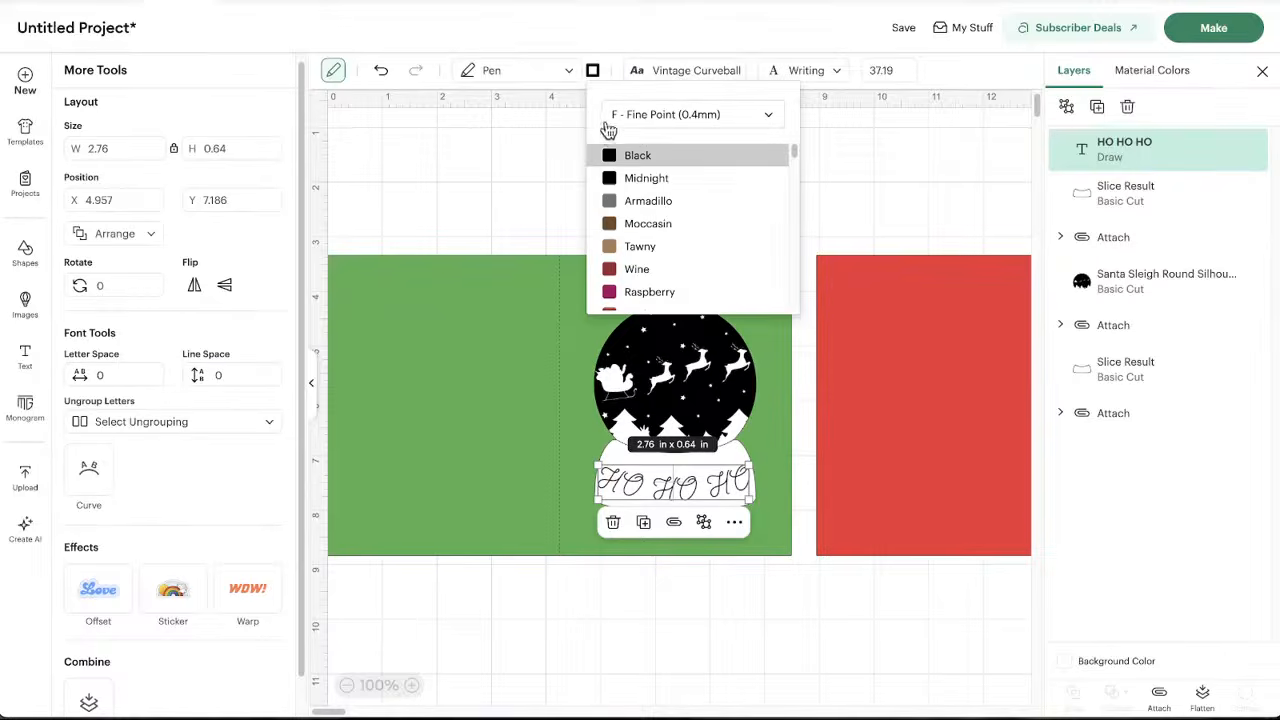
pyautogui.click(672, 118)
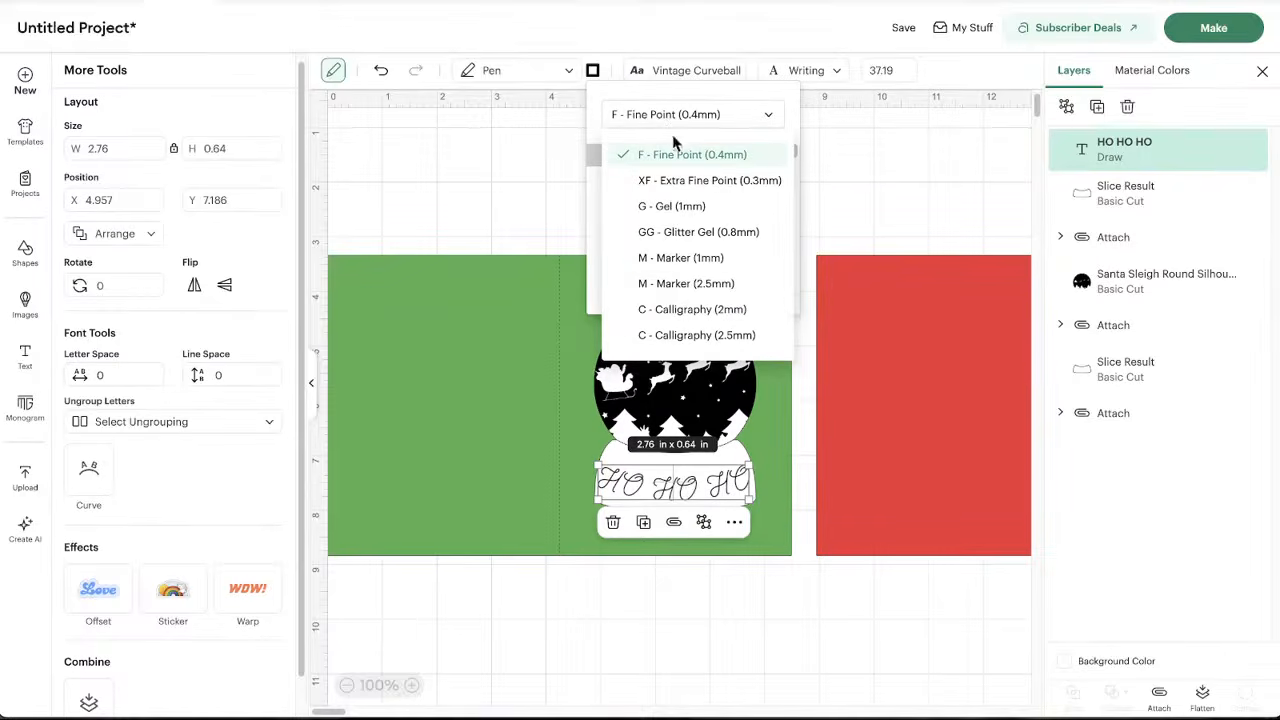
pyautogui.click(709, 262)
pyautogui.scroll(-5, 675, 288)
pyautogui.scroll(-3, 668, 270)
pyautogui.scroll(3, 665, 290)
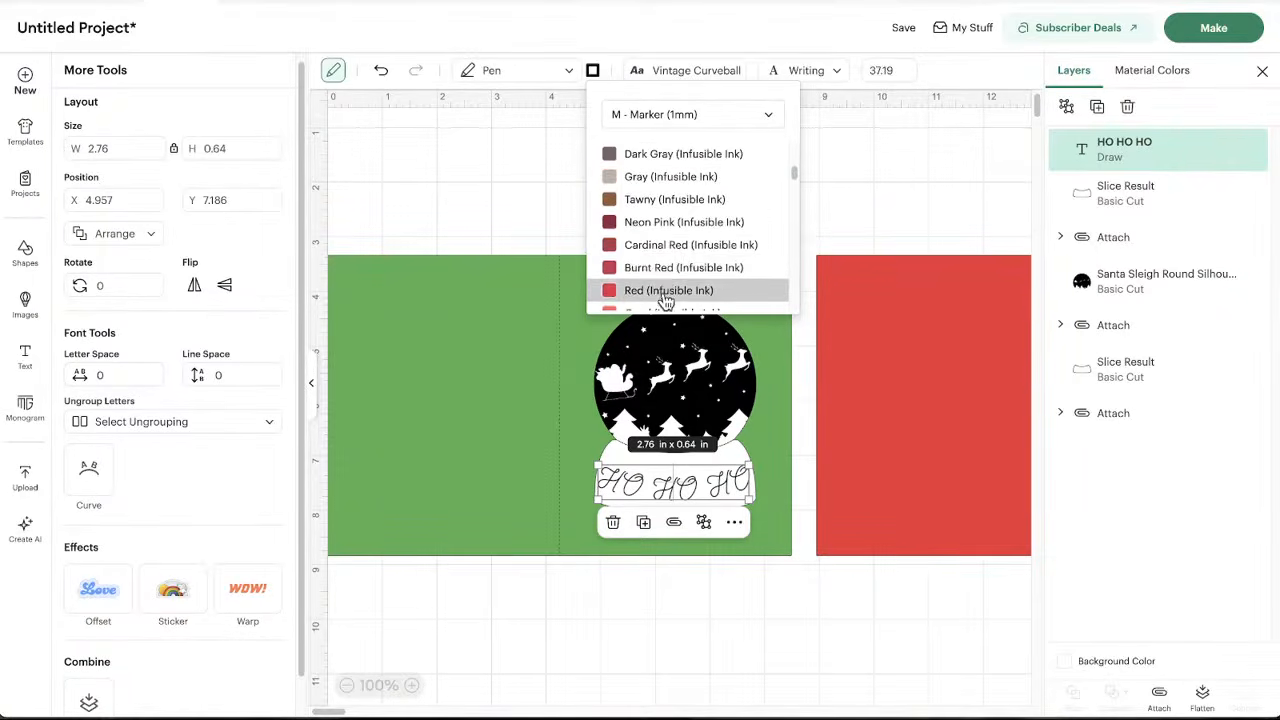
pyautogui.scroll(4, 634, 263)
pyautogui.scroll(-8, 638, 262)
pyautogui.scroll(-10, 638, 262)
pyautogui.scroll(-8, 634, 262)
pyautogui.scroll(-1, 634, 255)
pyautogui.click(655, 228)
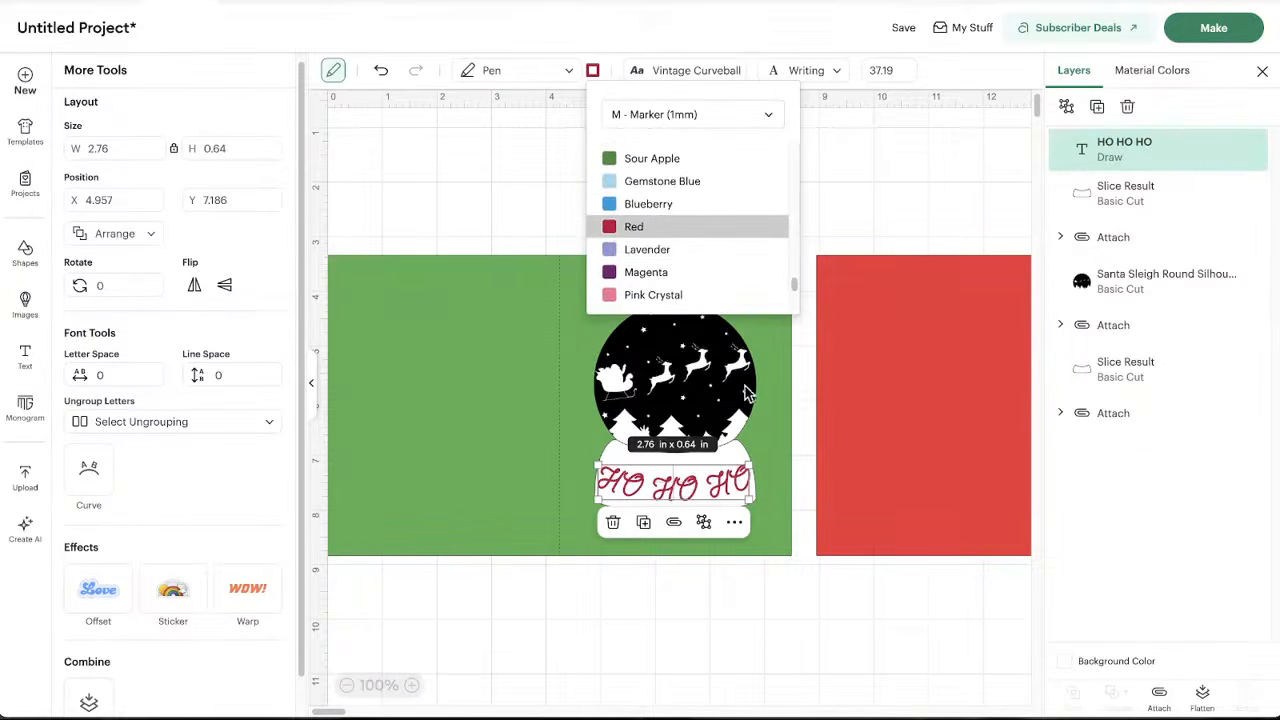
pyautogui.scroll(-4, 663, 246)
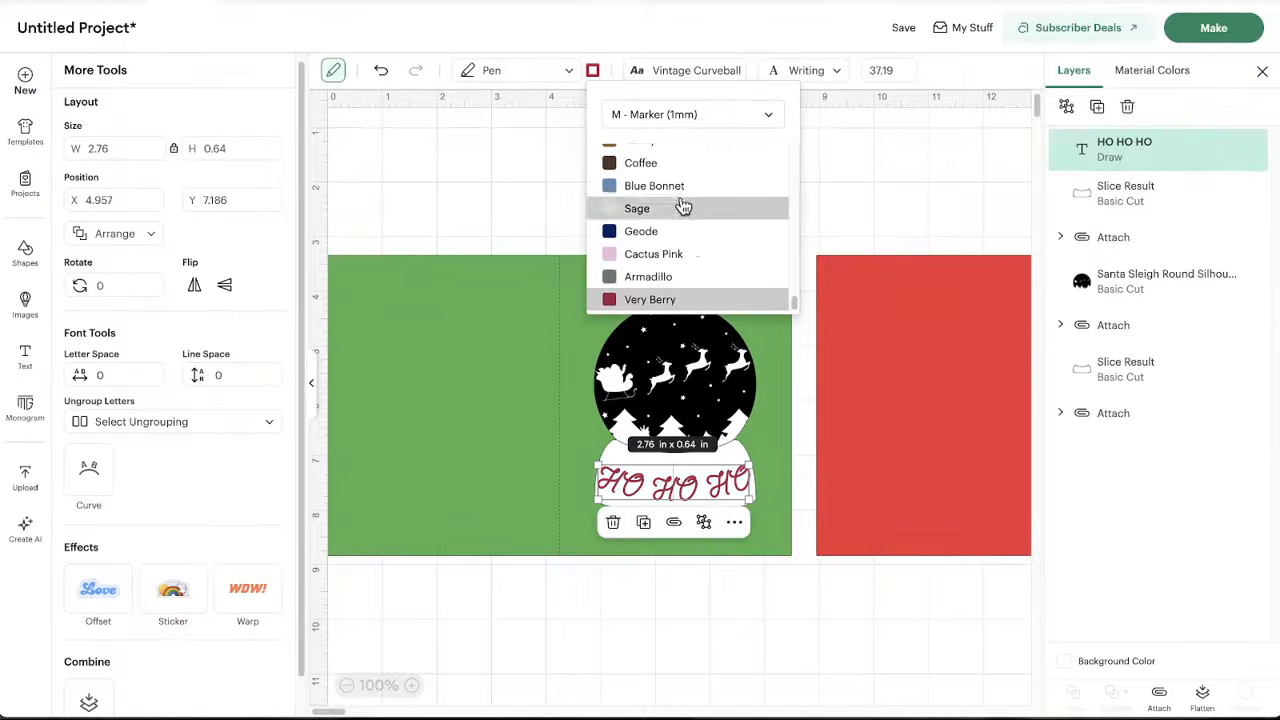
pyautogui.scroll(4, 686, 209)
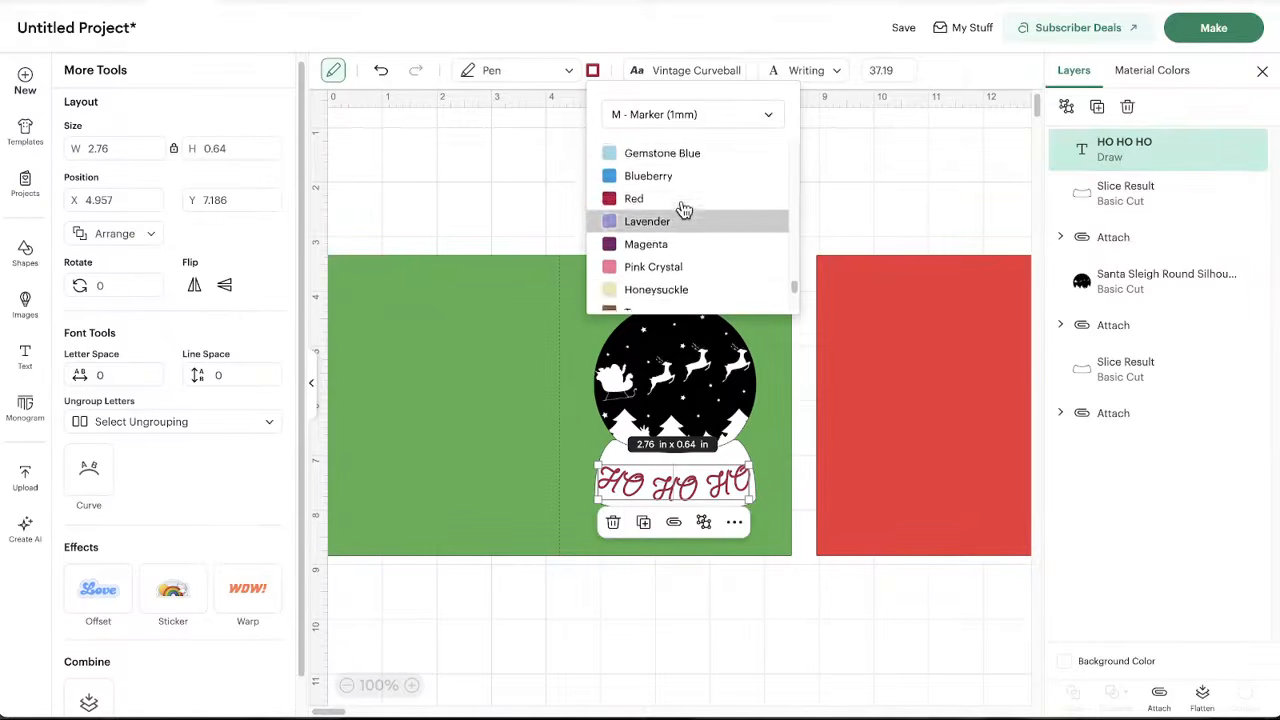
pyautogui.click(894, 209)
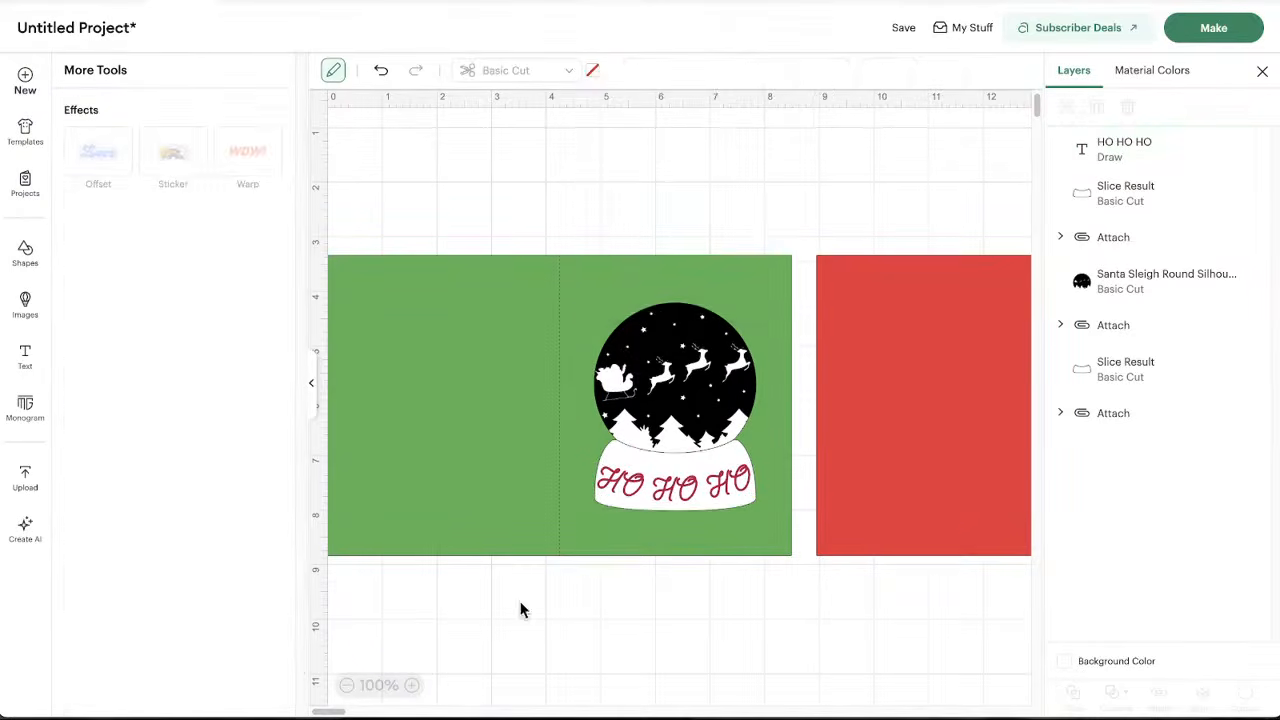
# Attach the "HO HO HO" text to the white globe base beneath it
pyautogui.click(673, 497)
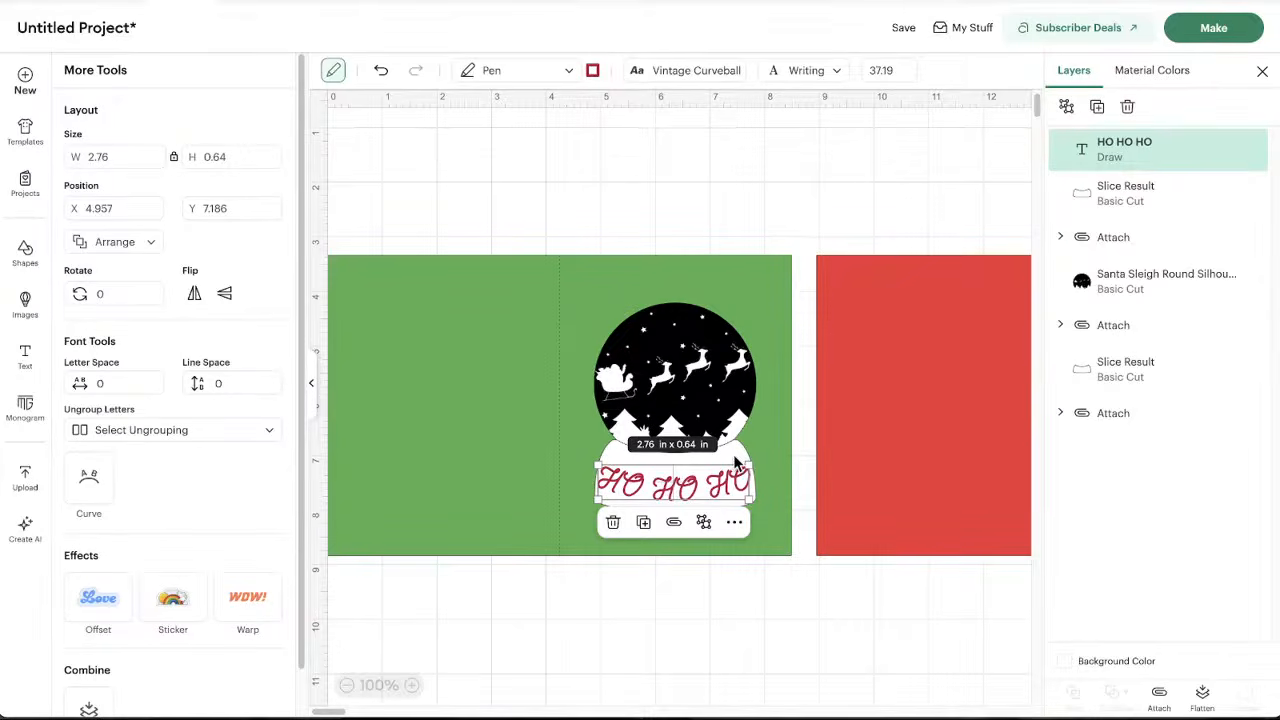
pyautogui.keyDown('shift'); pyautogui.click(735, 462); pyautogui.keyUp('shift')
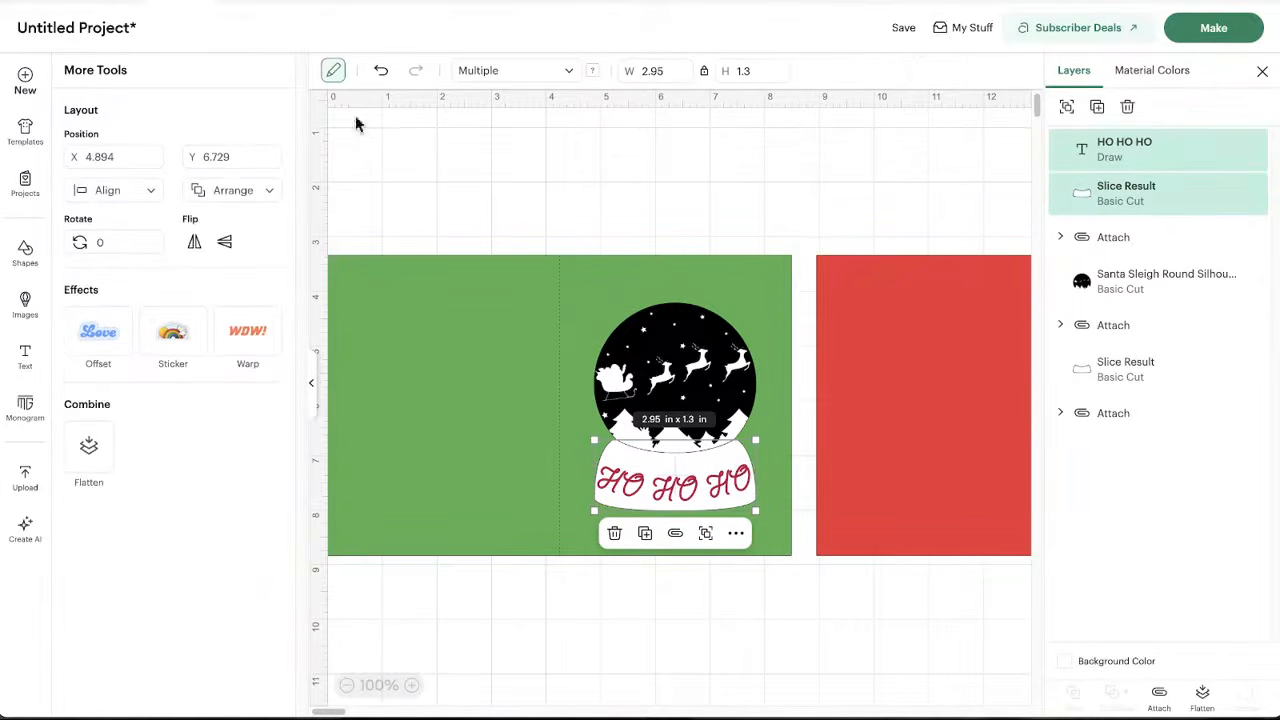
pyautogui.click(1159, 694)
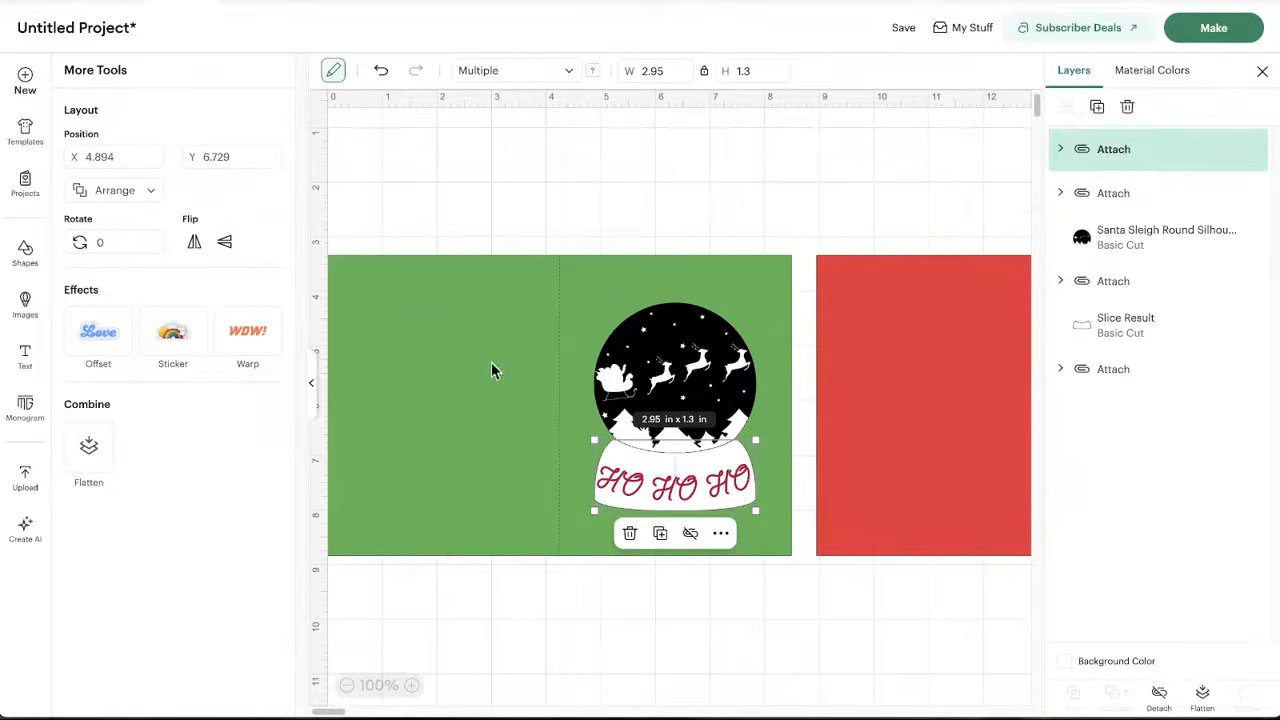
pyautogui.click(655, 660)
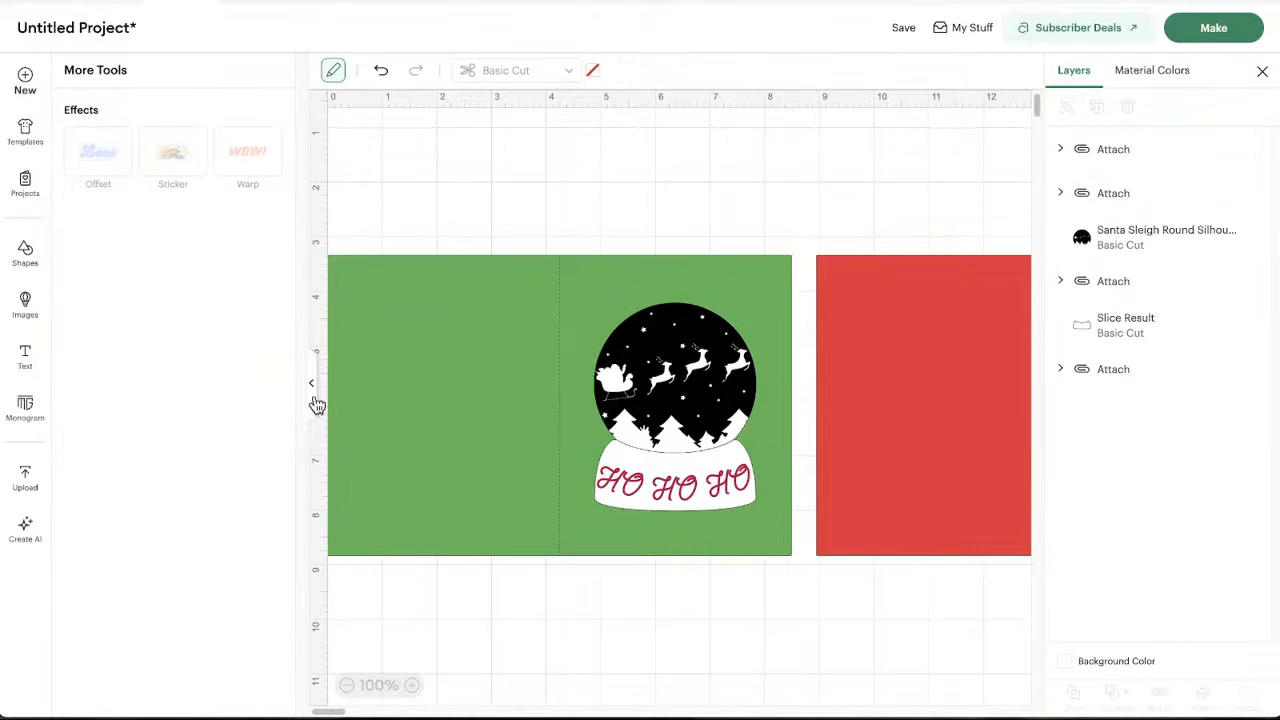
# Add a square and stretch it into a 4.13 x 5.4 in insert covering the green card's blank panel
pyautogui.click(25, 253)
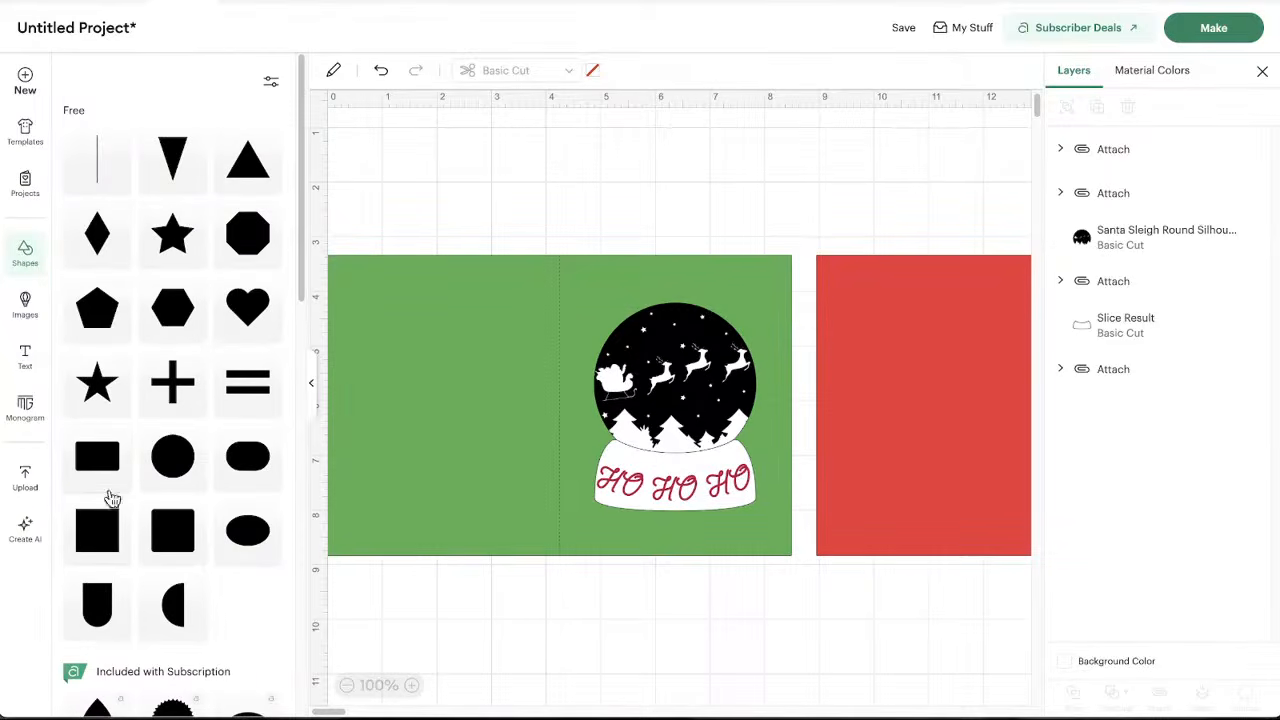
pyautogui.click(113, 541)
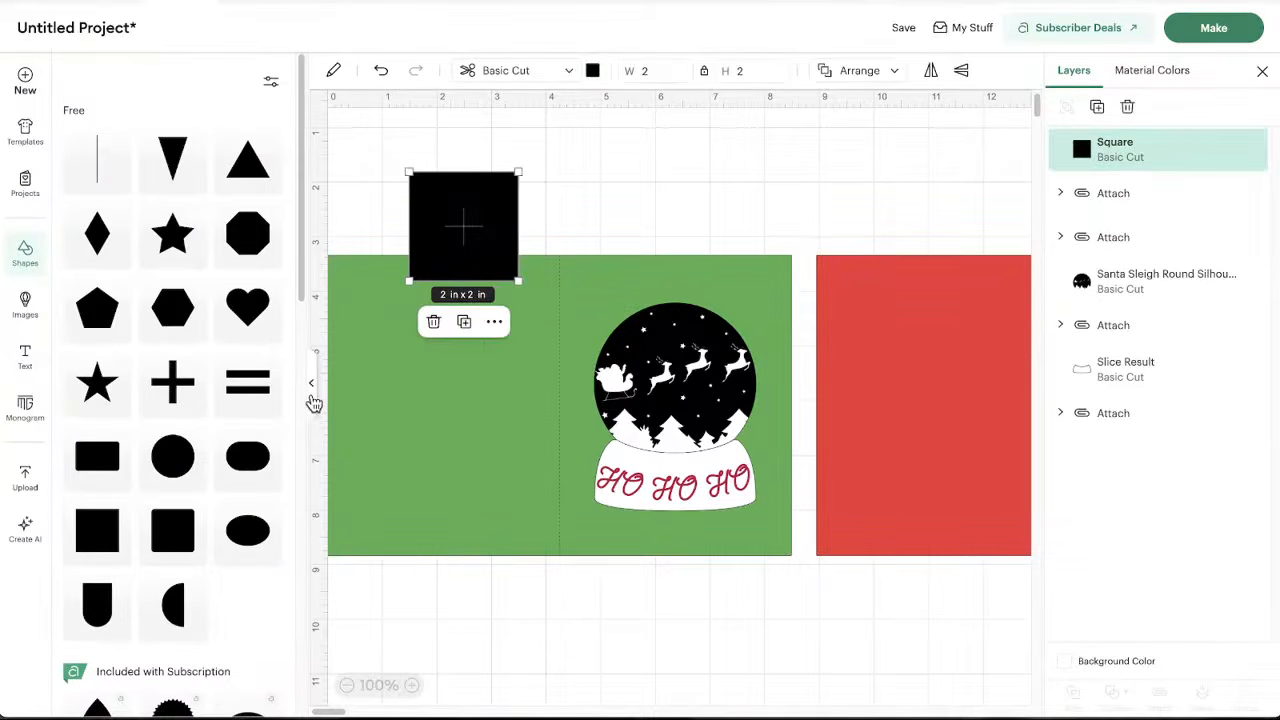
pyautogui.click(313, 400)
pyautogui.moveTo(181, 201); pyautogui.dragTo(100, 302)
pyautogui.moveTo(181, 298); pyautogui.dragTo(297, 297)
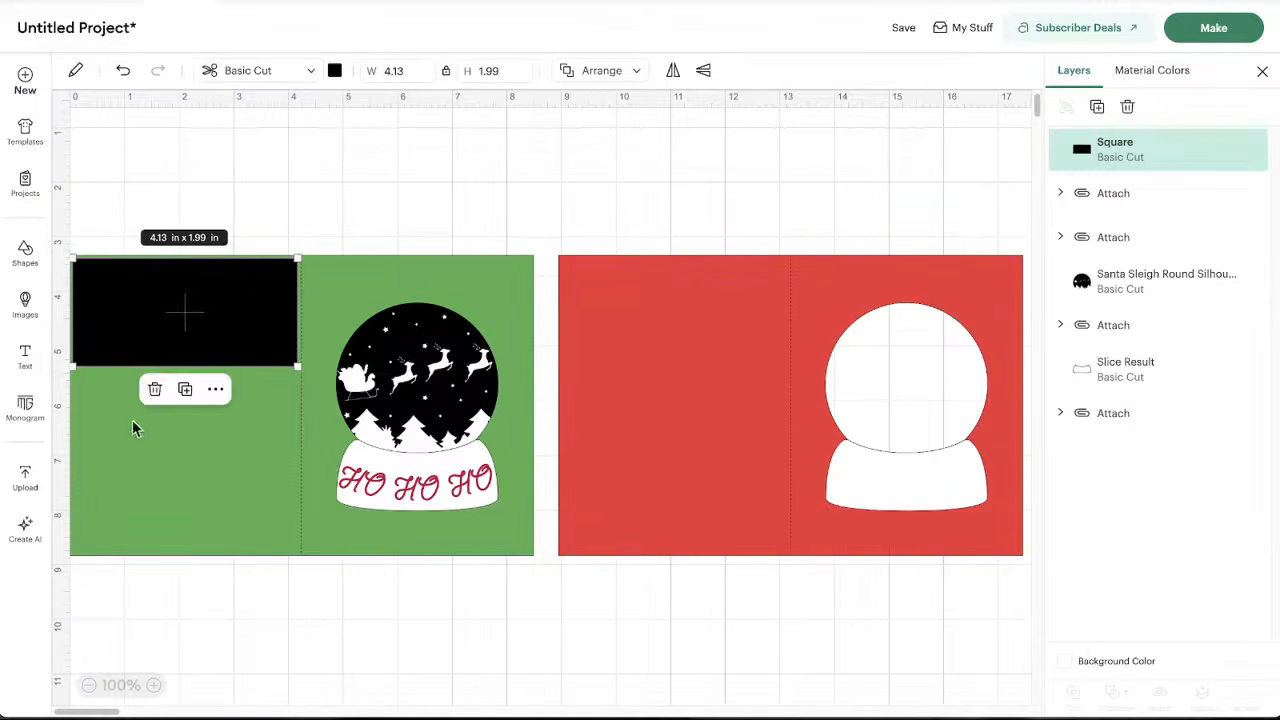
pyautogui.moveTo(184, 362); pyautogui.dragTo(160, 544)
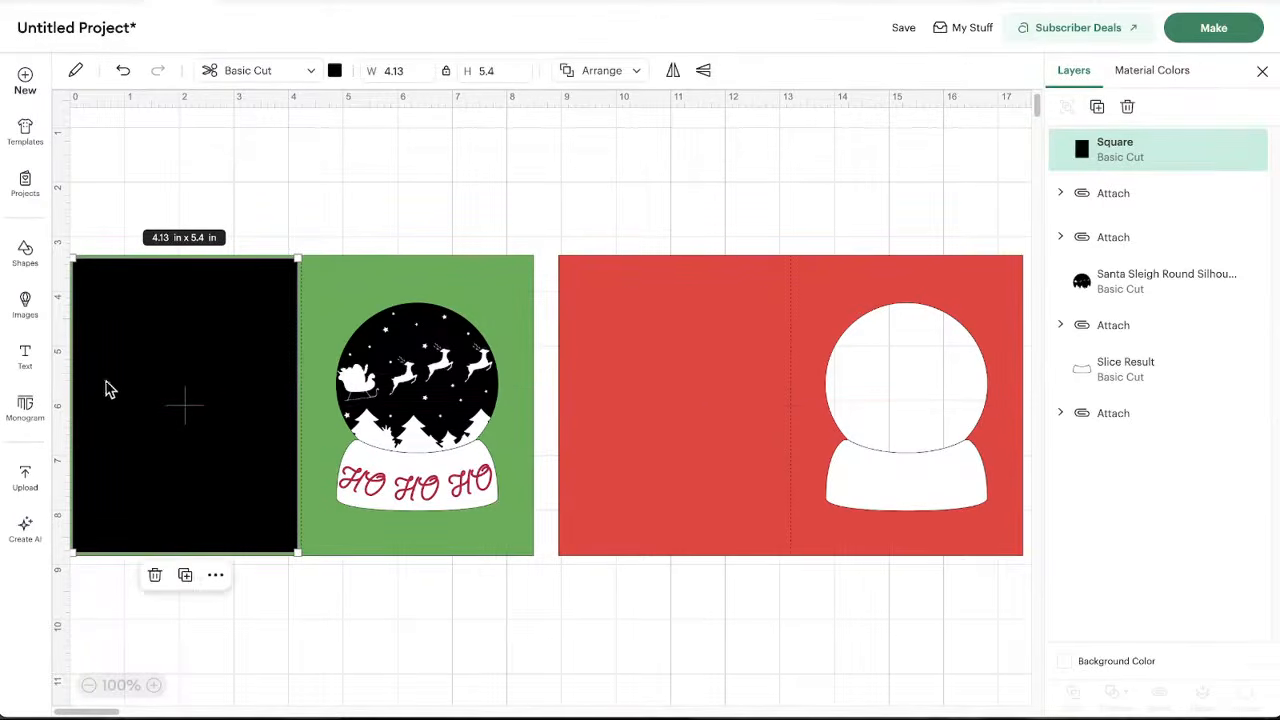
# Color the new insert rectangle on the green card red
pyautogui.click(336, 71)
pyautogui.click(389, 135)
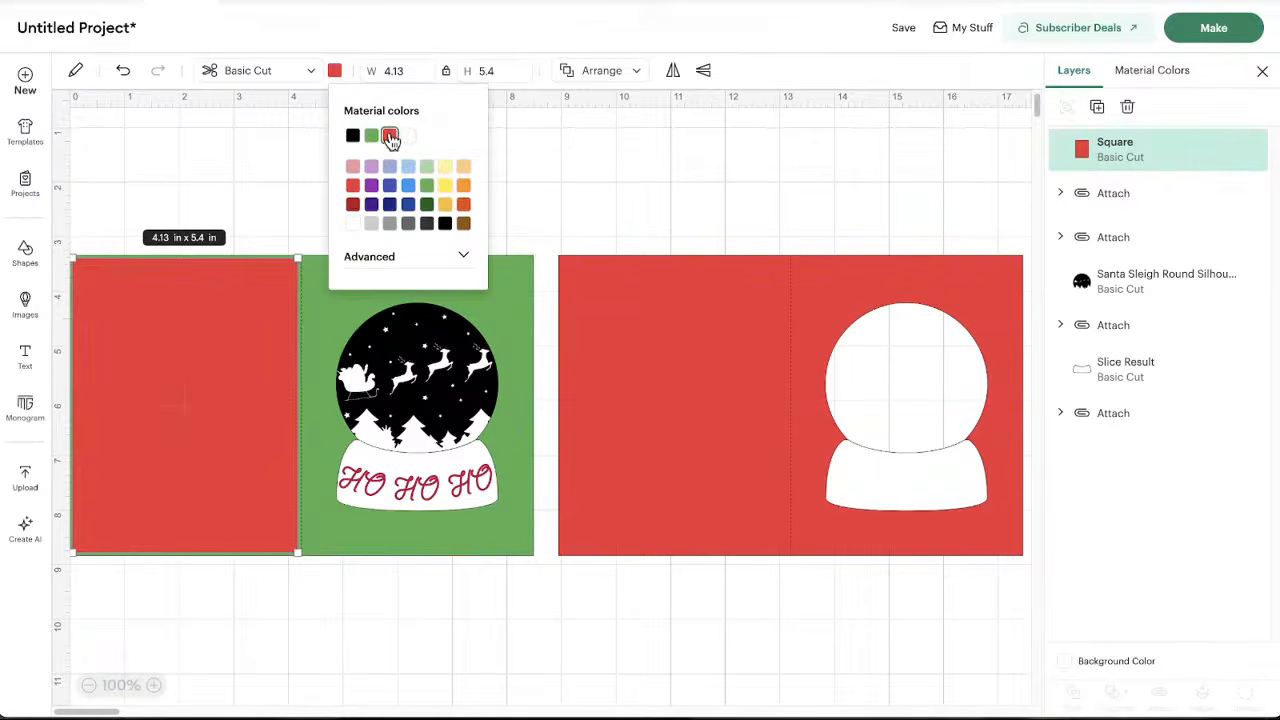
pyautogui.click(200, 230)
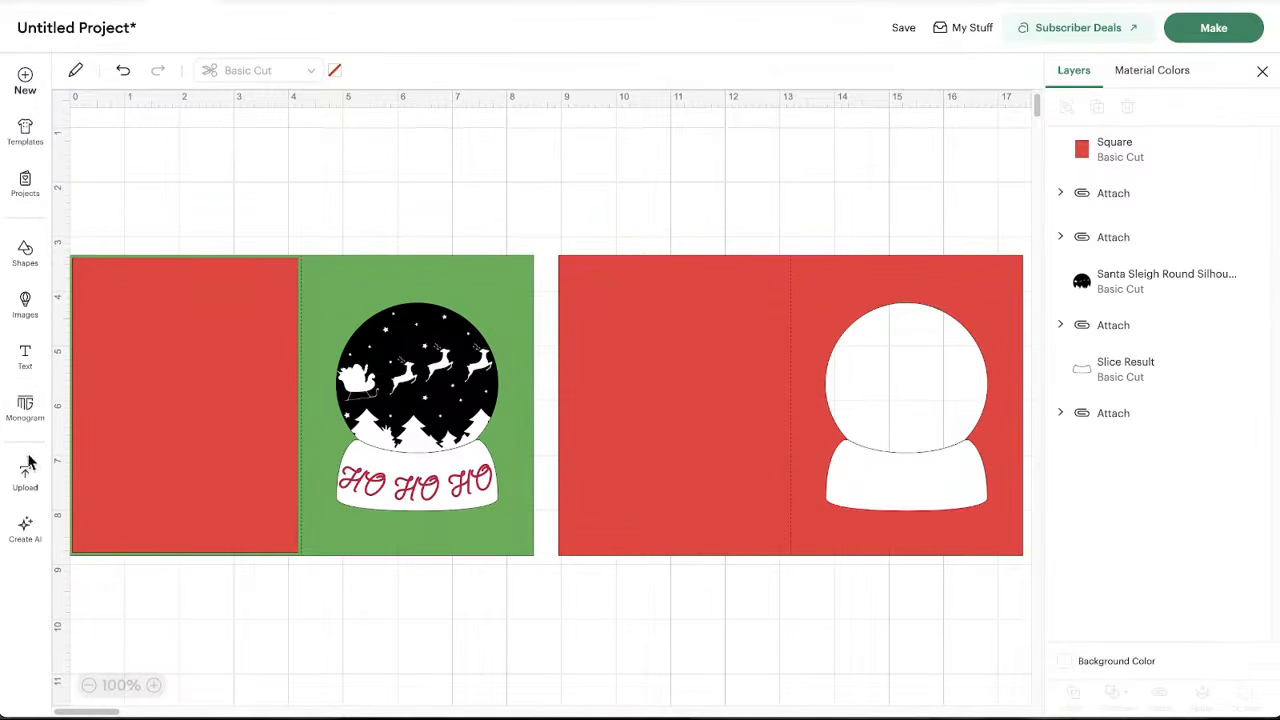
# Add the text "Merry Christmas" and move it over the upper part of the red insert
pyautogui.click(35, 374)
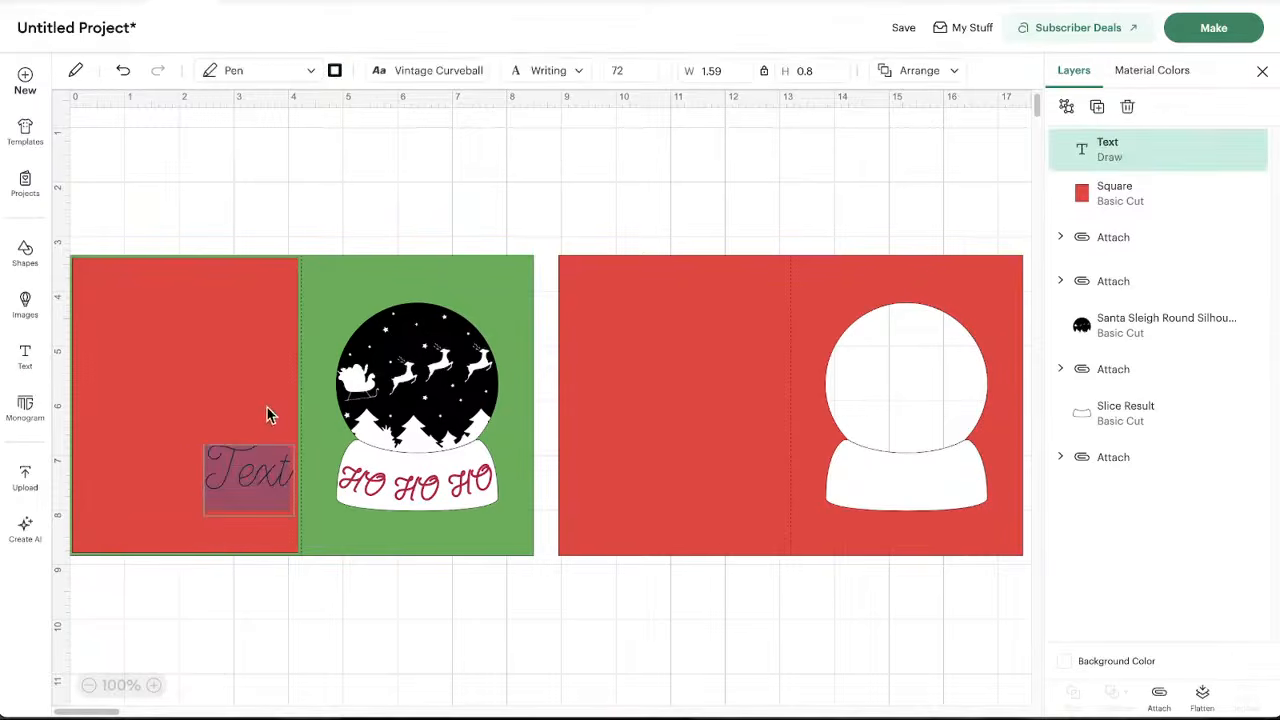
pyautogui.write('Merry Christmas')
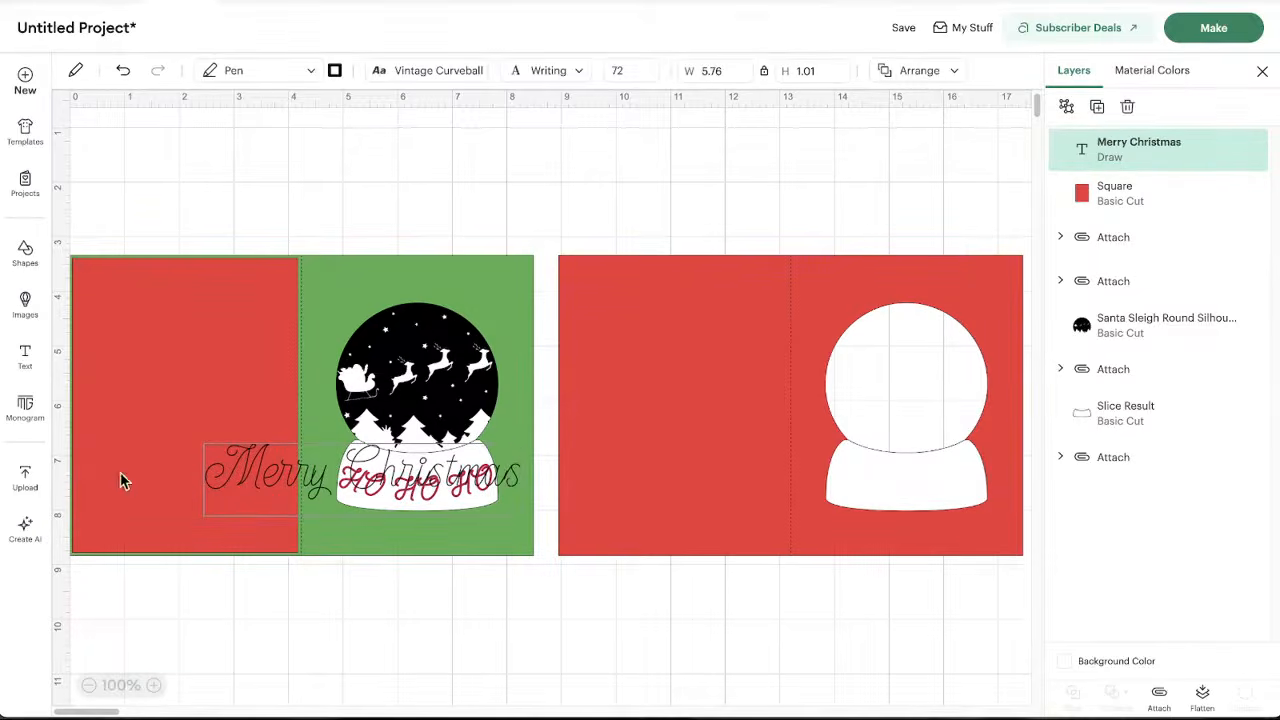
pyautogui.click(343, 490)
pyautogui.moveTo(317, 480); pyautogui.dragTo(196, 335)
pyautogui.doubleClick(195, 327)
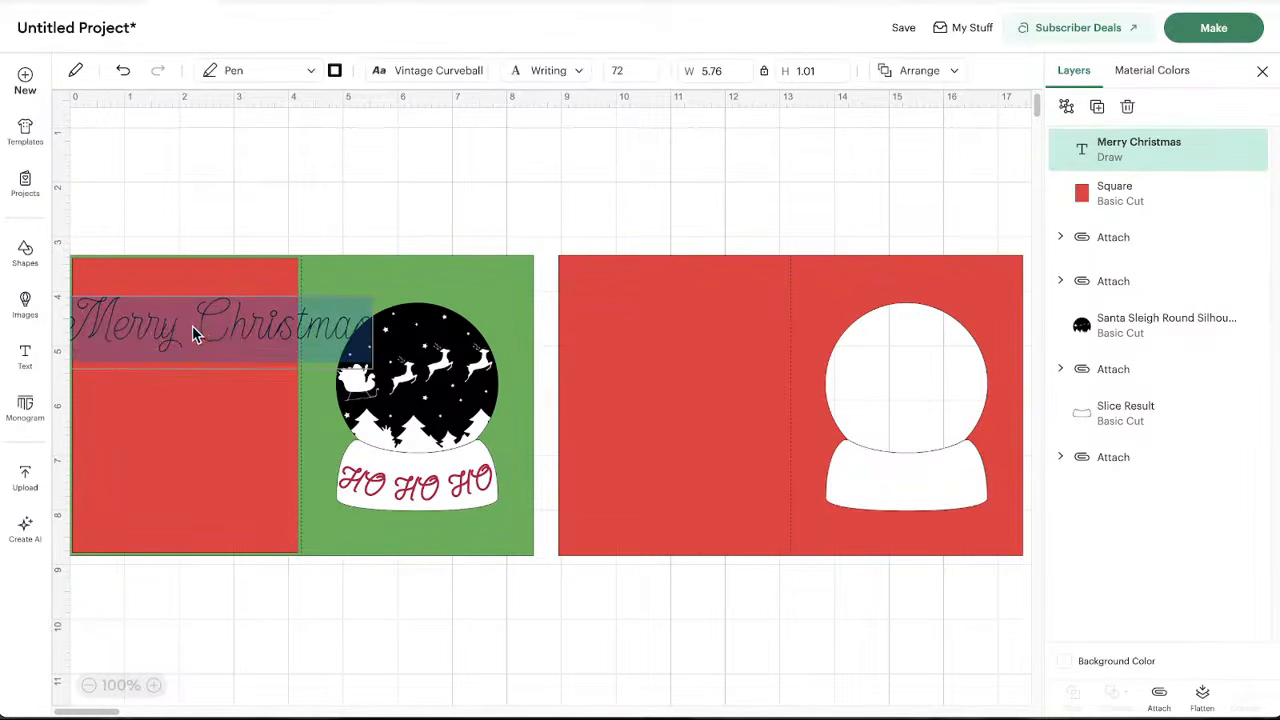
pyautogui.click(229, 338)
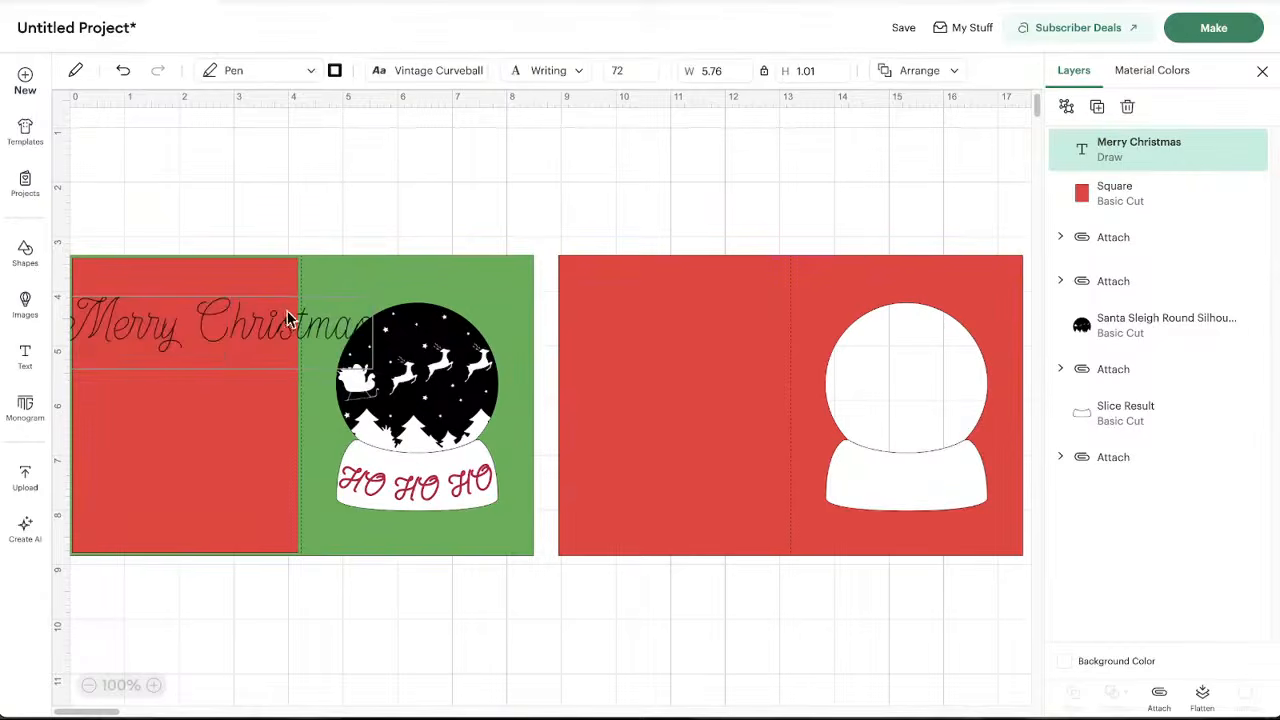
pyautogui.click(285, 248)
# Scale the "Merry Christmas" text to 3.59 x 0.63 in and center it near the red insert's top edge
pyautogui.moveTo(370, 345); pyautogui.dragTo(230, 313)
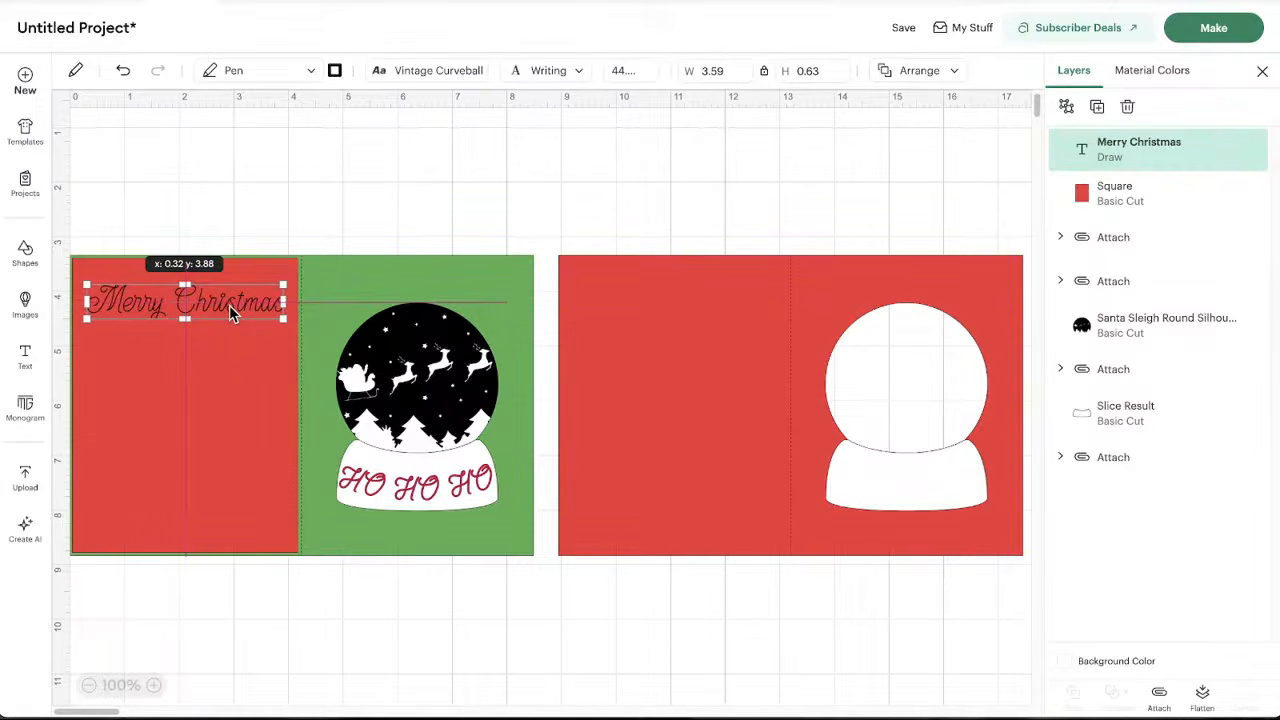
pyautogui.moveTo(229, 305); pyautogui.dragTo(229, 305)
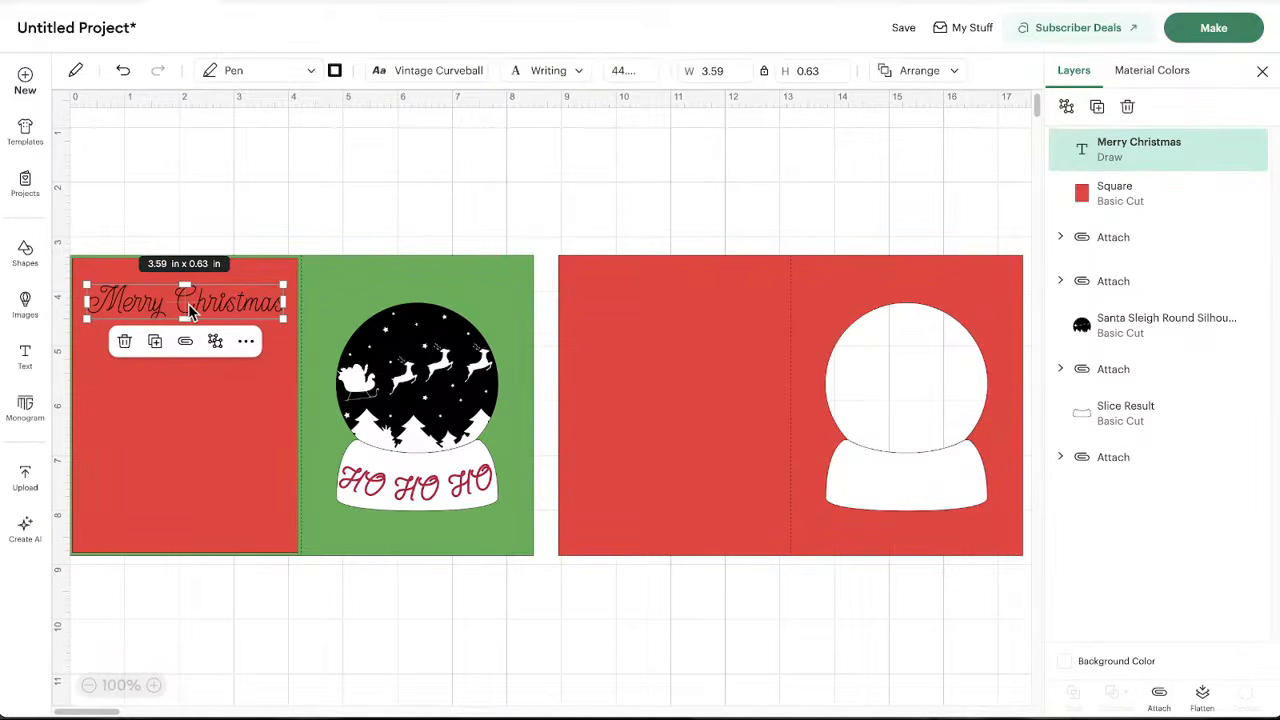
pyautogui.moveTo(219, 304); pyautogui.dragTo(219, 305)
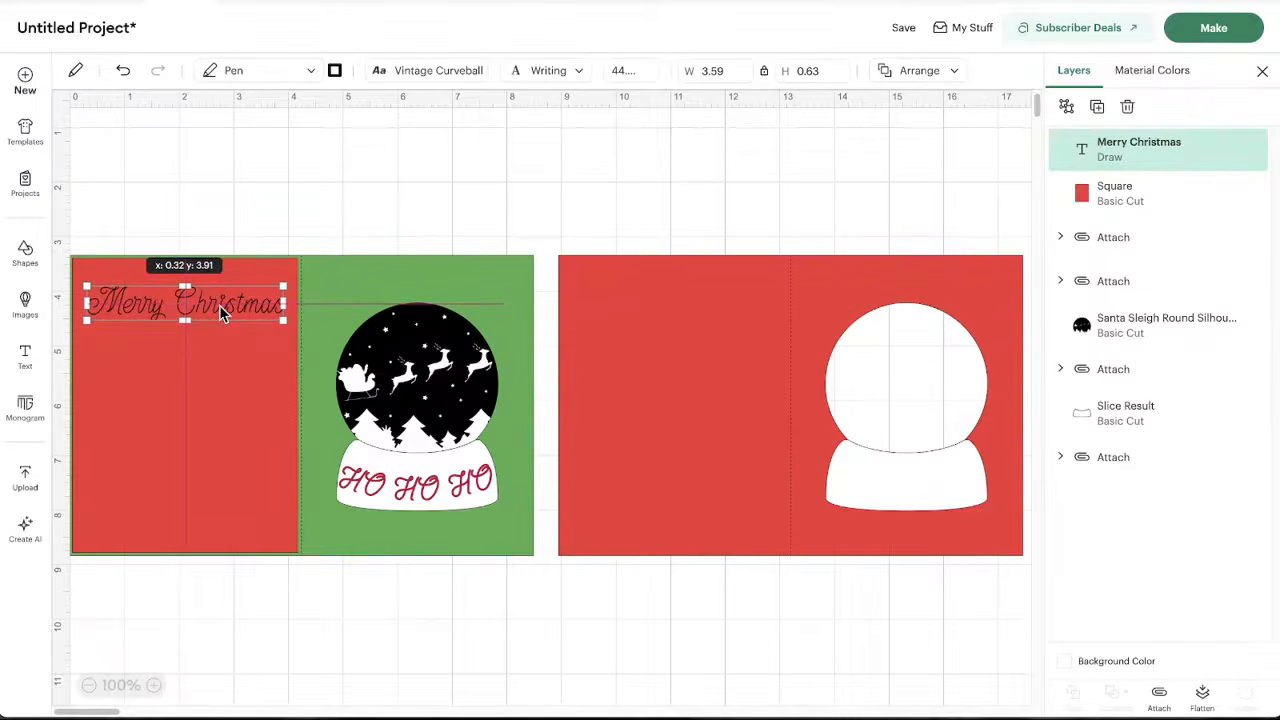
pyautogui.moveTo(219, 305); pyautogui.dragTo(219, 305)
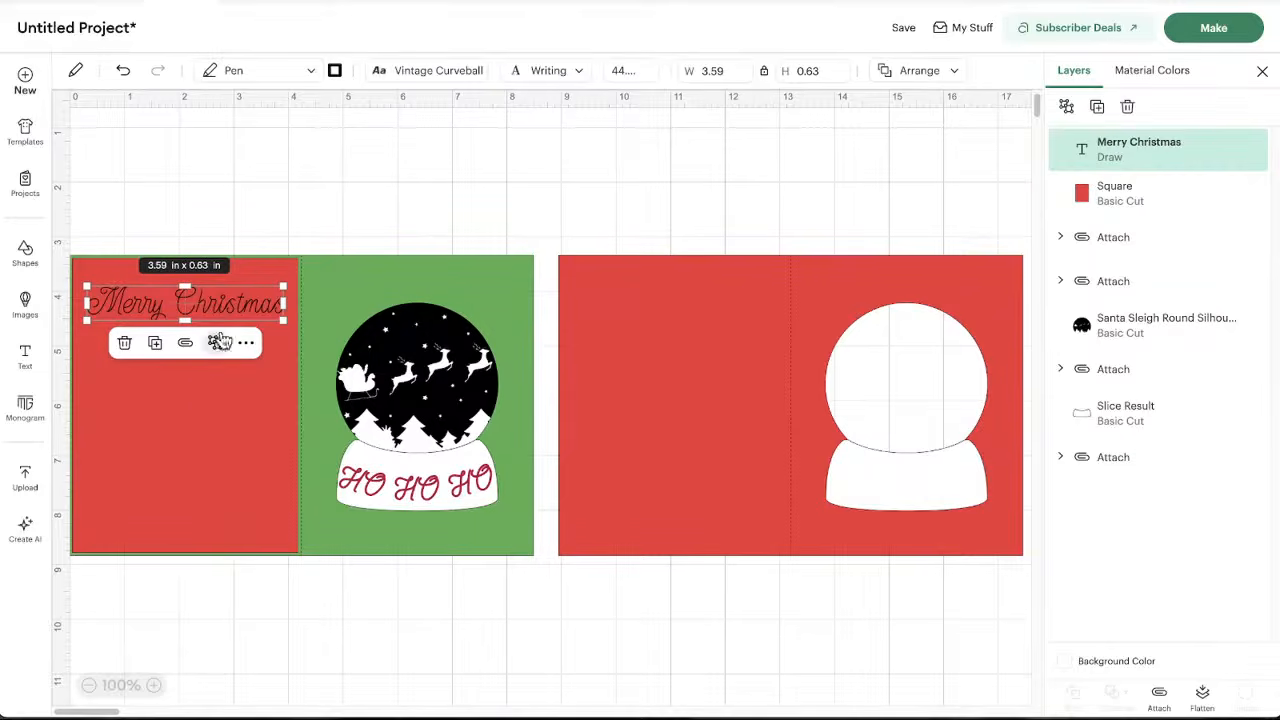
# Attach the "Merry Christmas" text to the red insert rectangle
pyautogui.keyDown('shift'); pyautogui.click(236, 475); pyautogui.keyUp('shift')
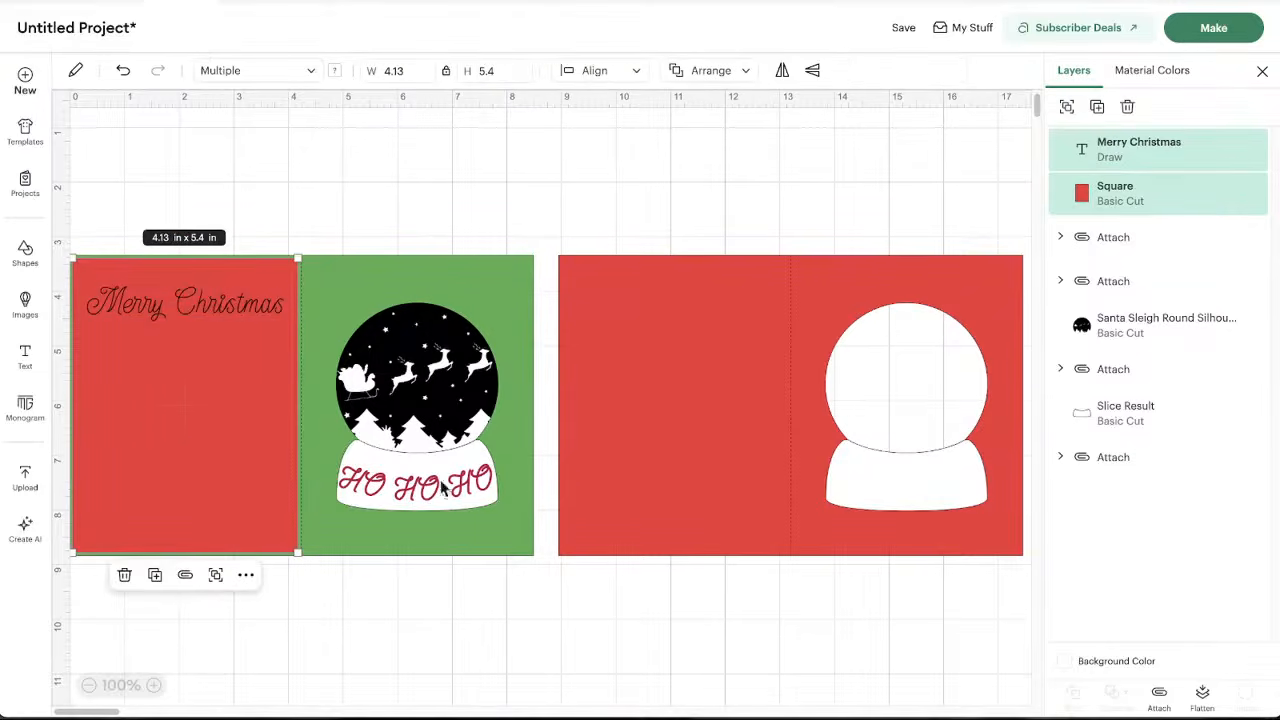
pyautogui.click(1159, 695)
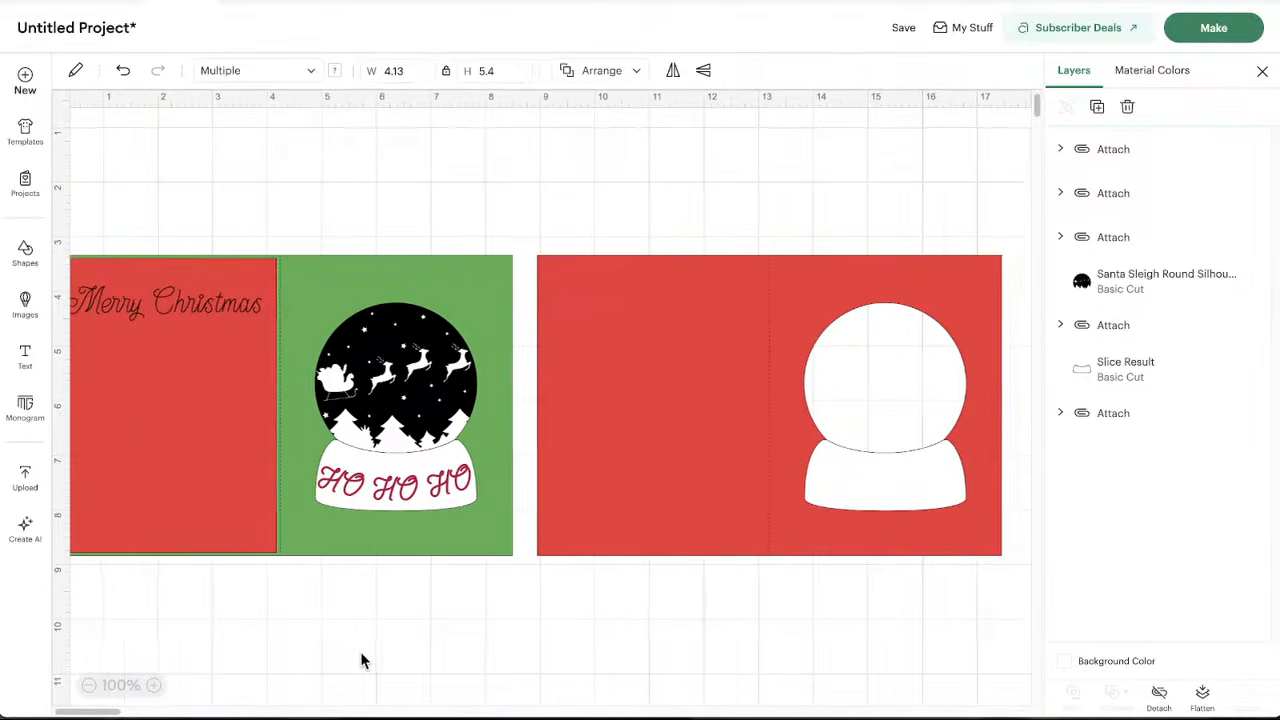
pyautogui.click(360, 653)
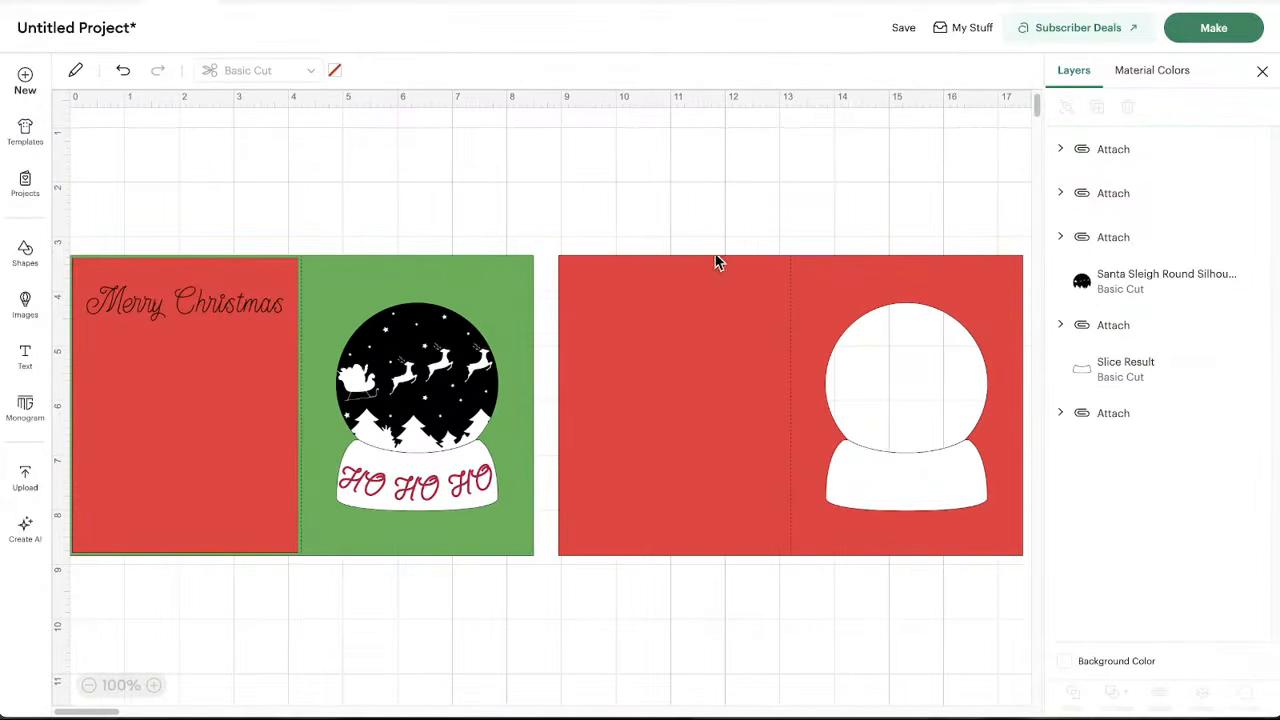
pyautogui.moveTo(706, 170); pyautogui.dragTo(949, 551)
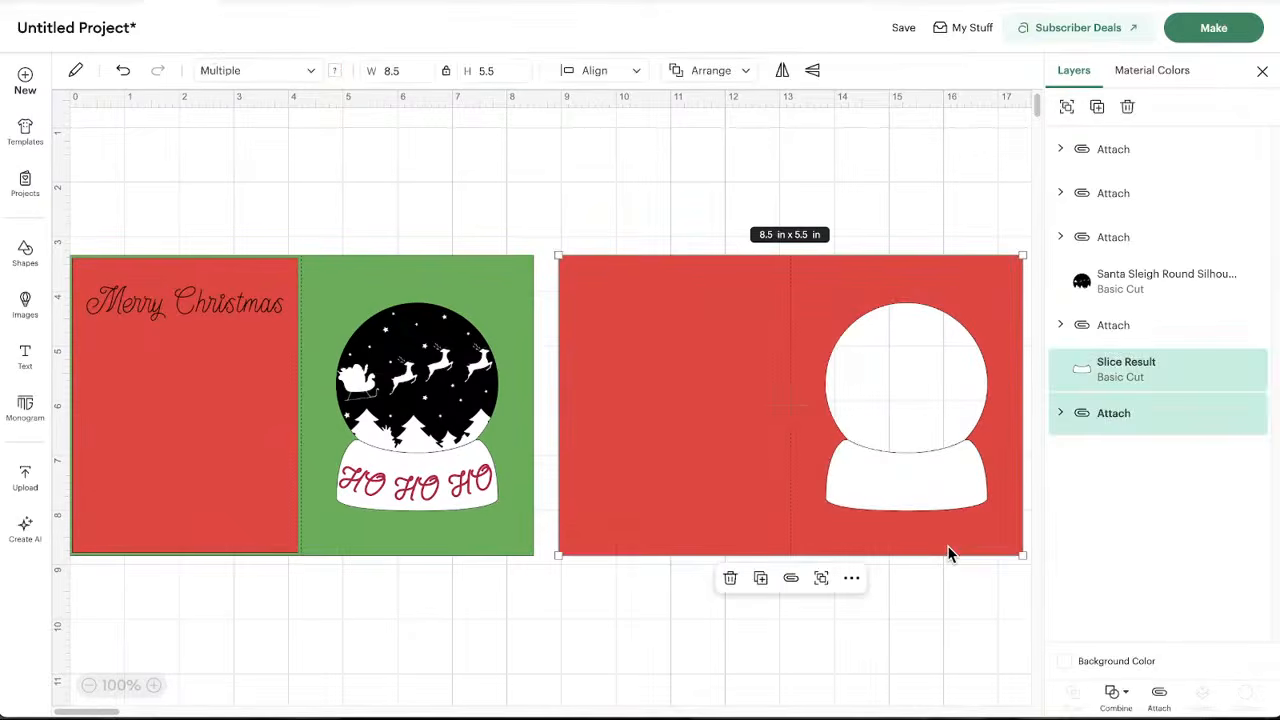
pyautogui.press('Delete')
pyautogui.moveTo(190, 189); pyautogui.dragTo(221, 578)
pyautogui.click(651, 516)
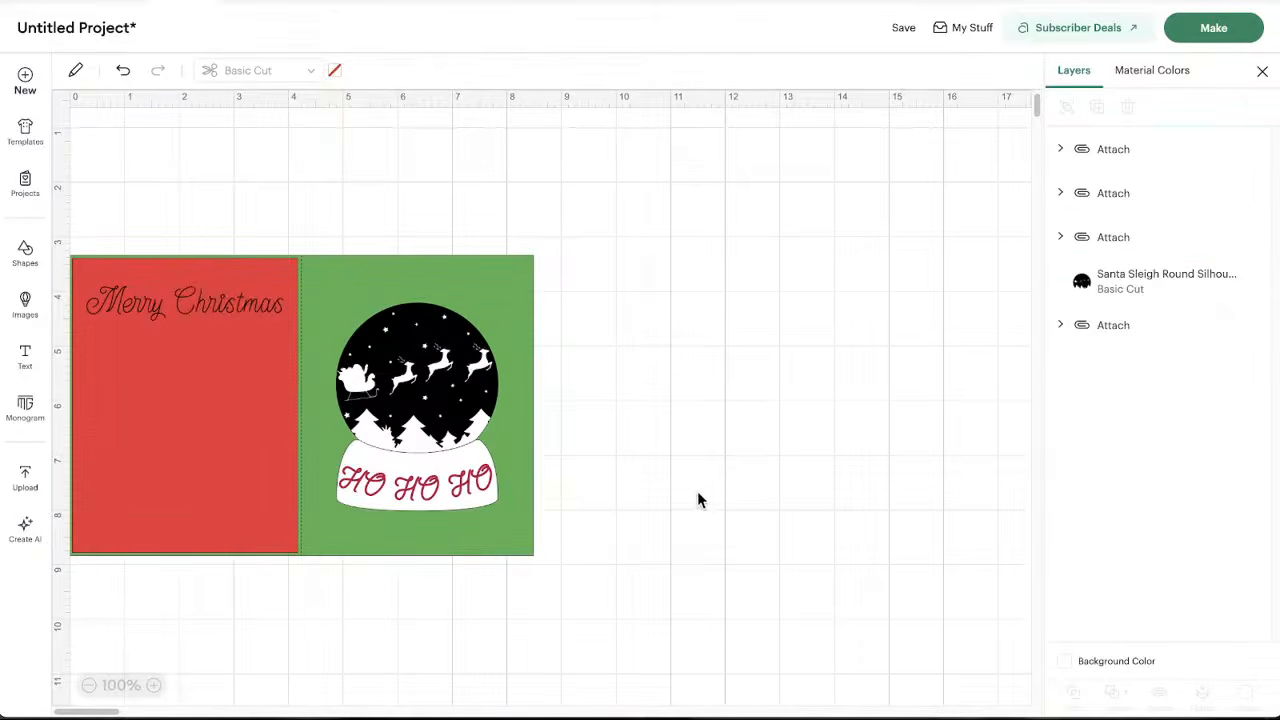
pyautogui.hotkey('ctrl', 'z')
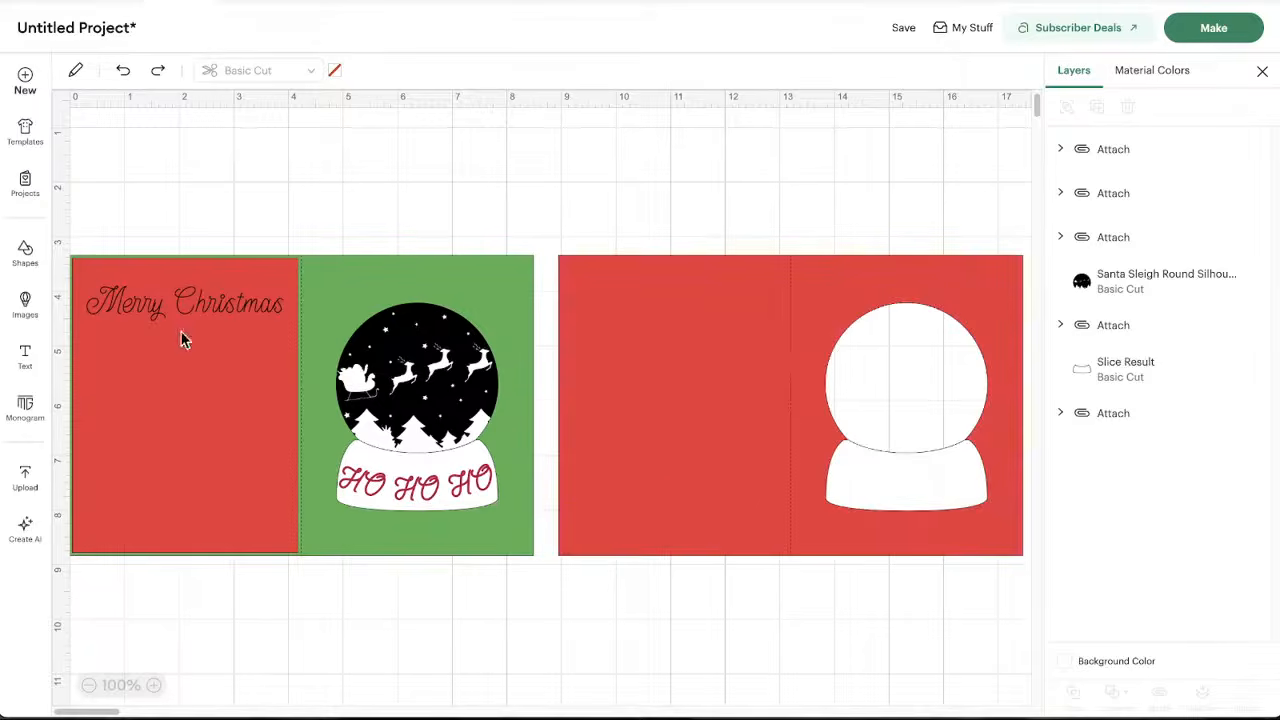
# Duplicate the red "Merry Christmas" insert and place the copy on the red card's blank panel
pyautogui.click(215, 384)
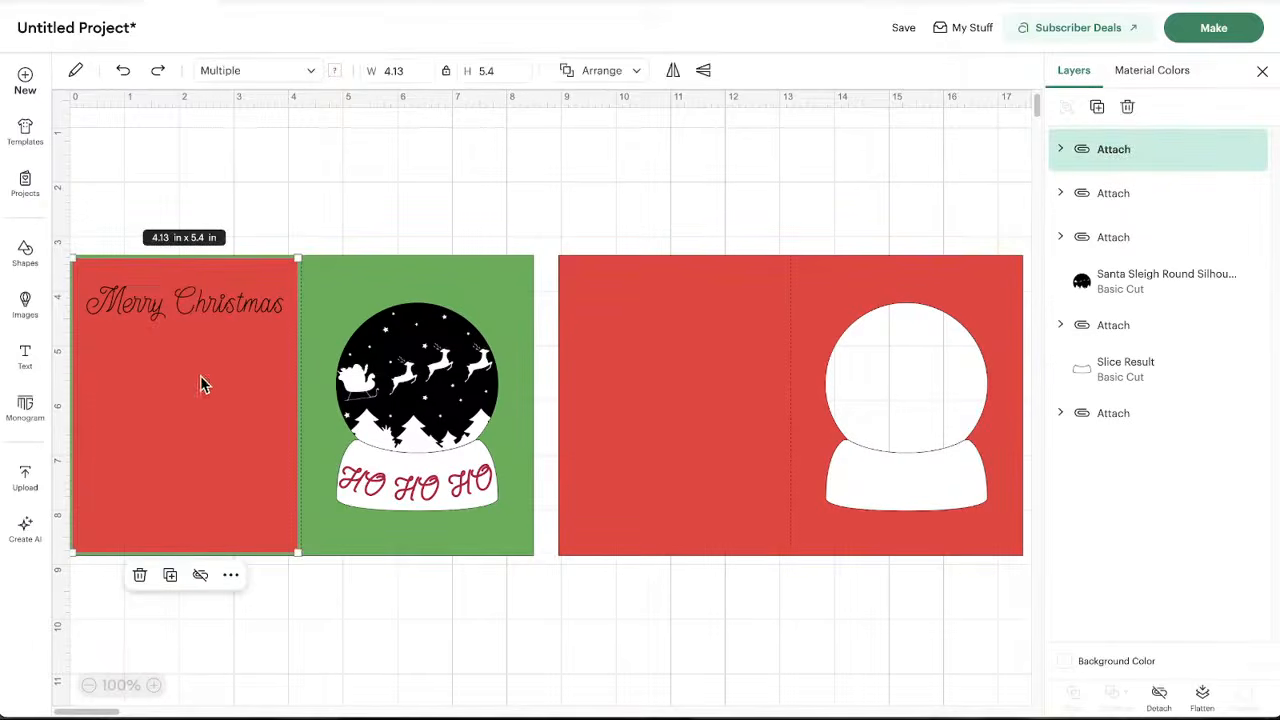
pyautogui.click(1096, 106)
pyautogui.moveTo(223, 457); pyautogui.dragTo(724, 438)
pyautogui.moveTo(708, 450); pyautogui.dragTo(714, 445)
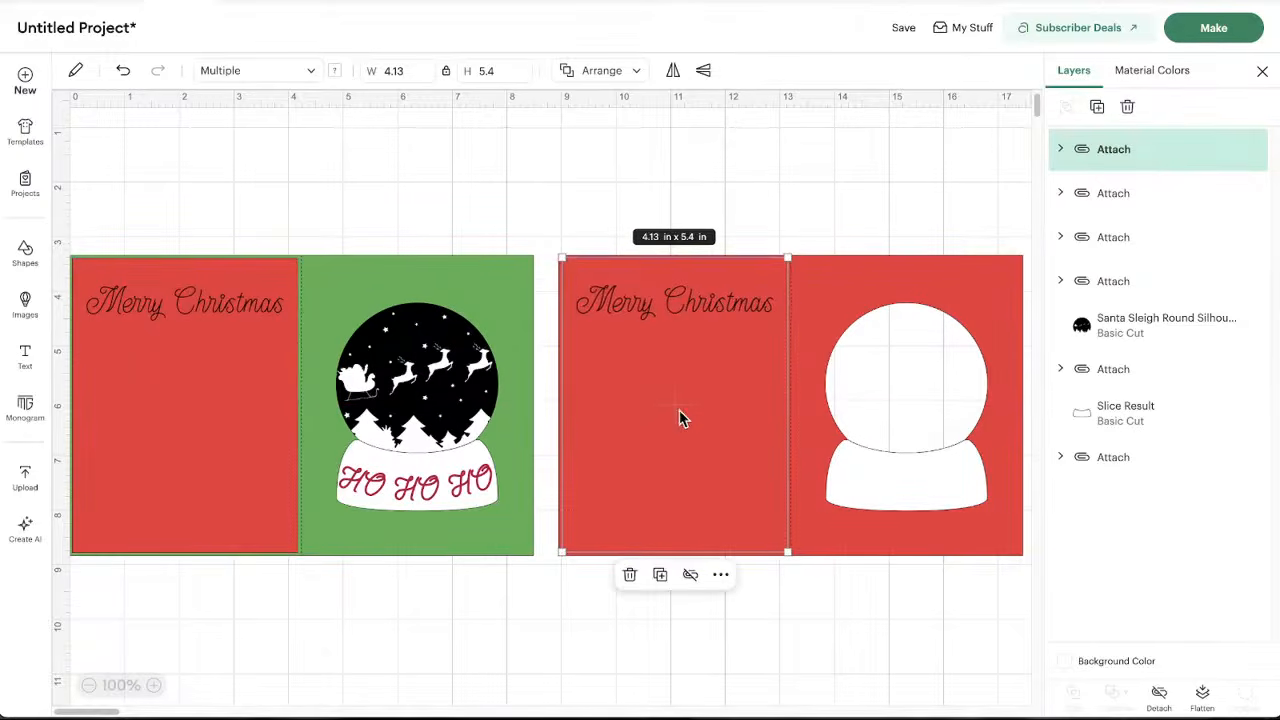
pyautogui.moveTo(650, 390); pyautogui.dragTo(647, 394)
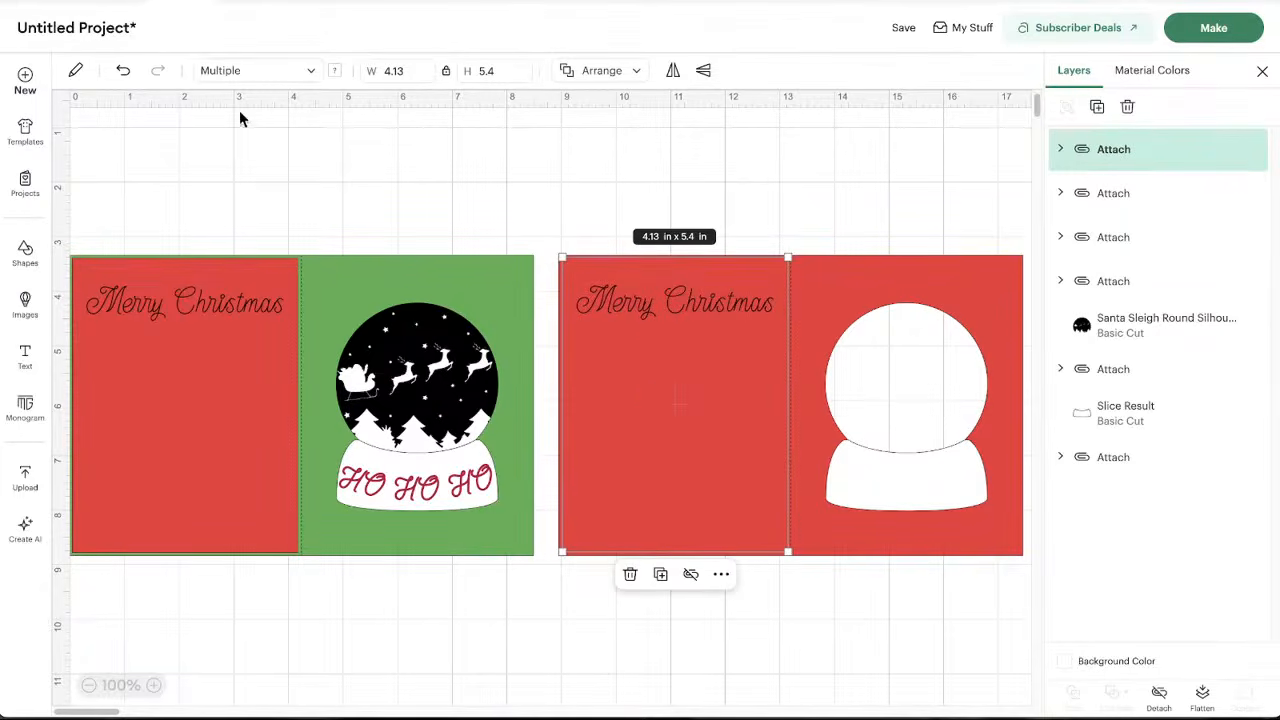
# Detach the copied insert on the red card and color its rectangle green
pyautogui.click(338, 74)
pyautogui.click(720, 327)
pyautogui.click(1158, 692)
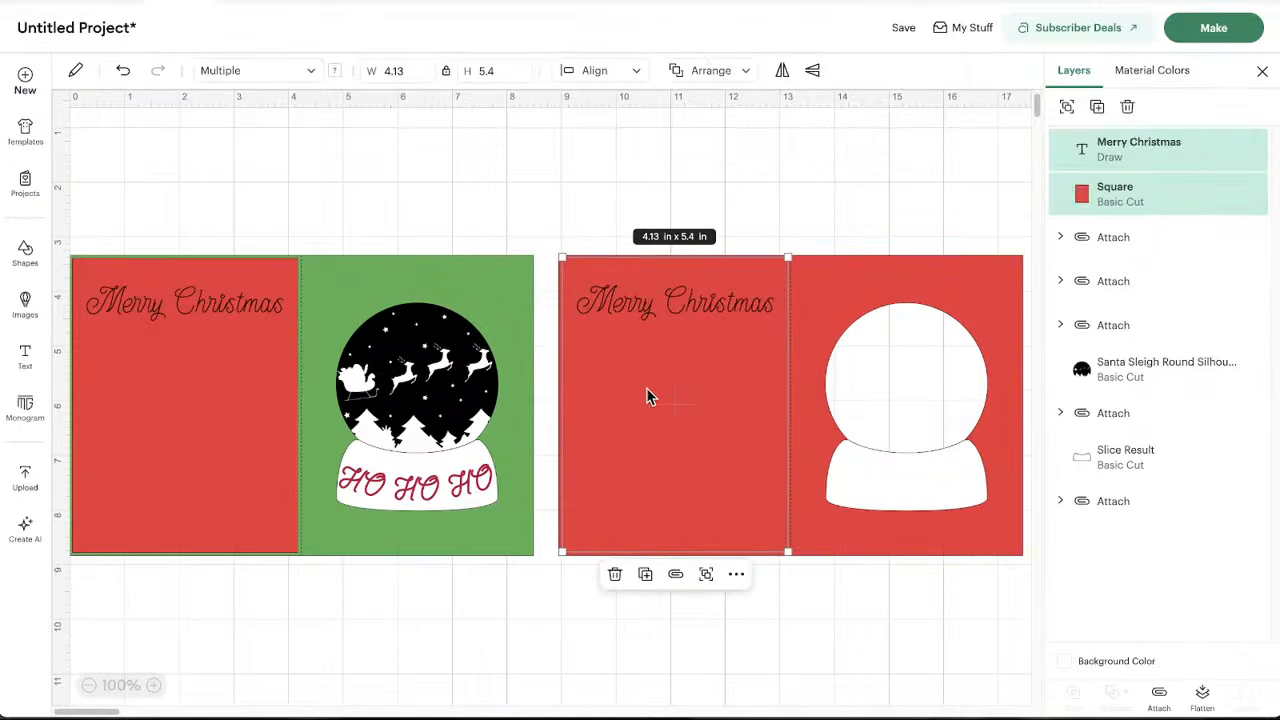
pyautogui.click(636, 237)
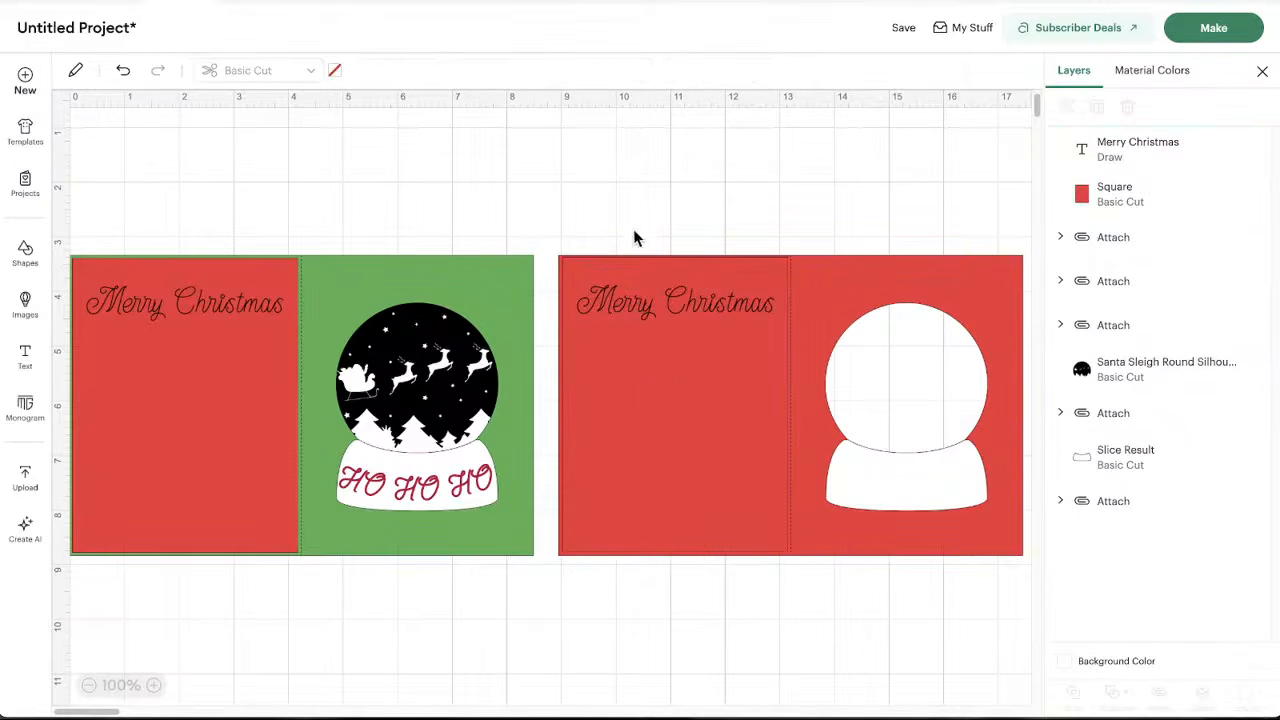
pyautogui.click(647, 368)
pyautogui.click(335, 72)
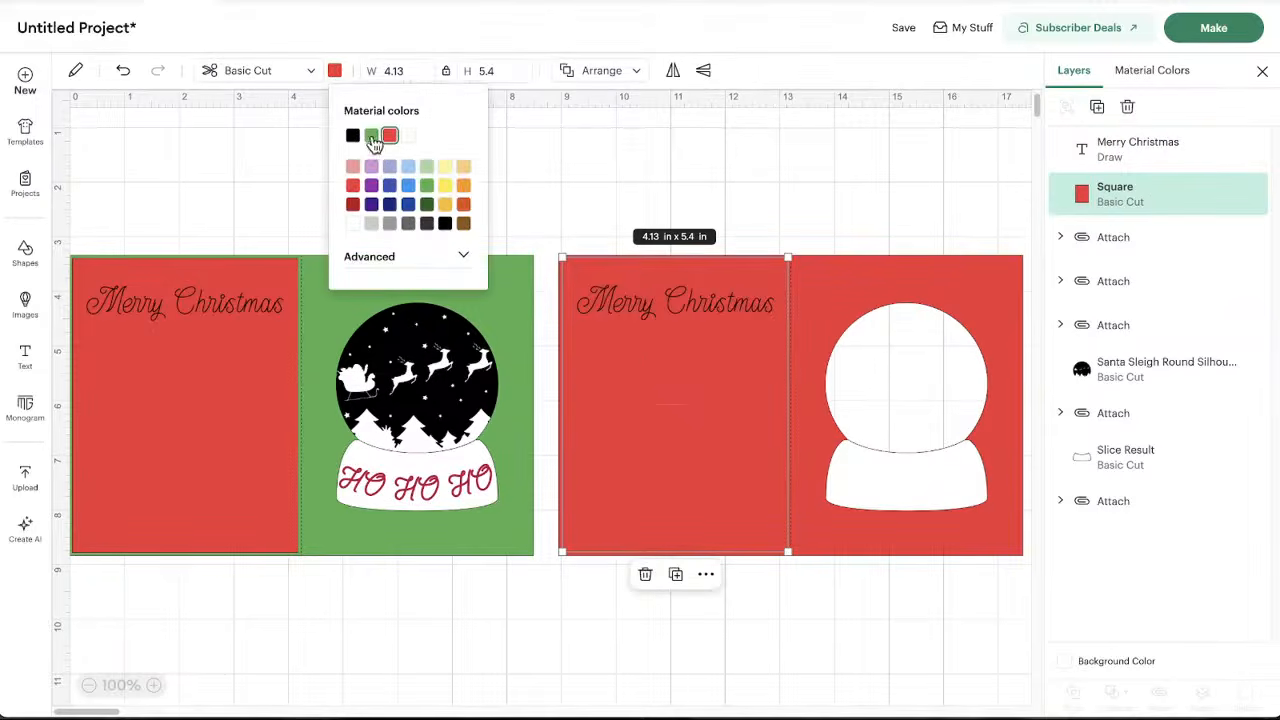
pyautogui.click(371, 137)
pyautogui.click(778, 155)
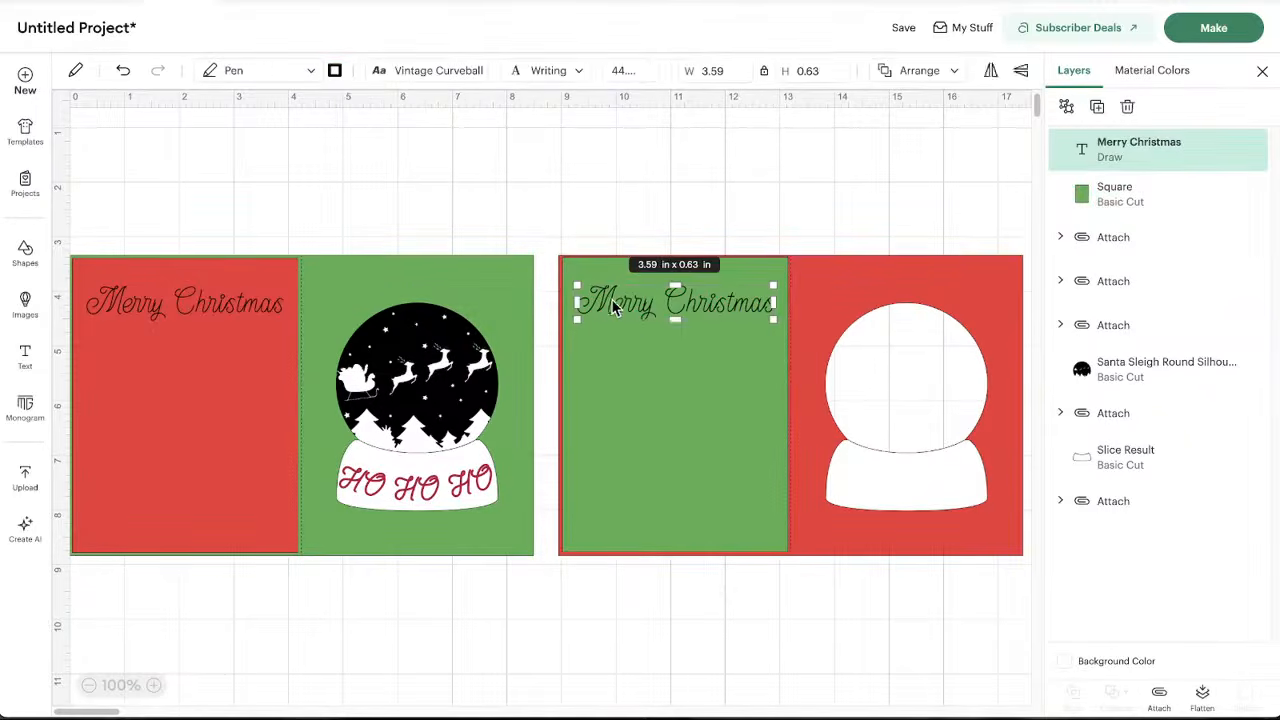
# Attach the copied "Merry Christmas" text to the green insert rectangle
pyautogui.click(617, 305)
pyautogui.keyDown('shift'); pyautogui.click(629, 401); pyautogui.keyUp('shift')
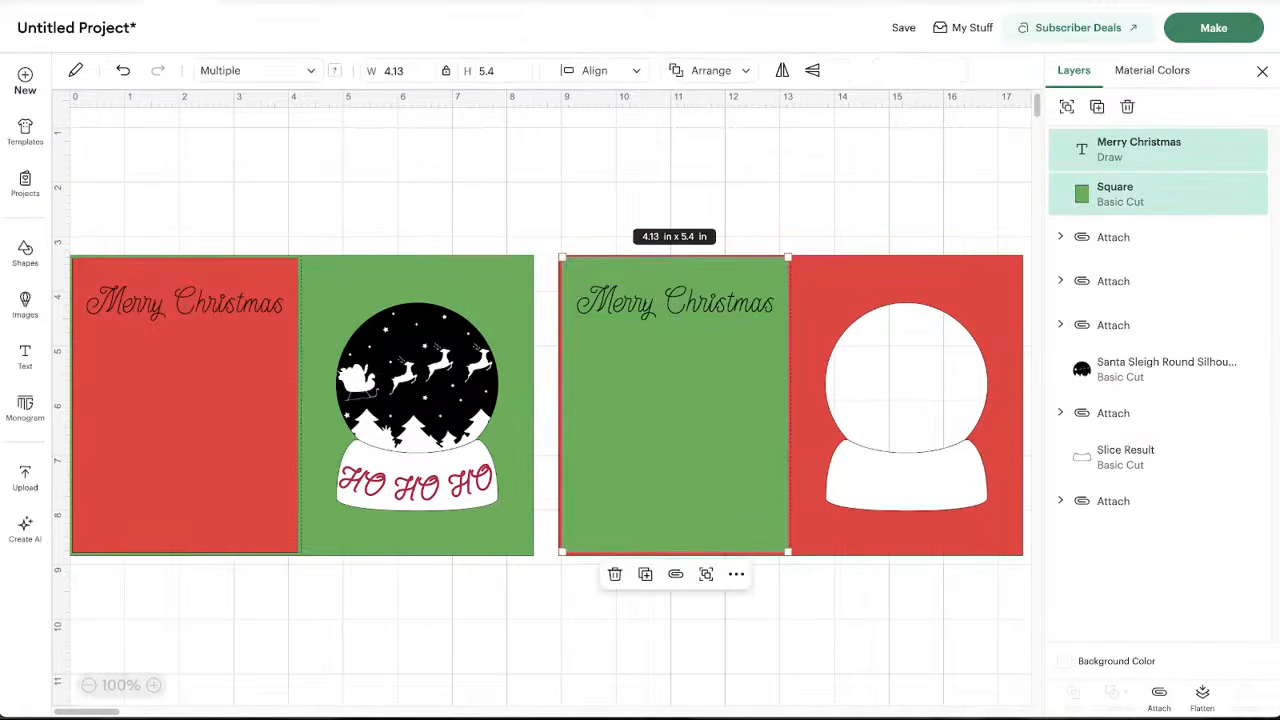
pyautogui.click(1159, 692)
pyautogui.click(616, 603)
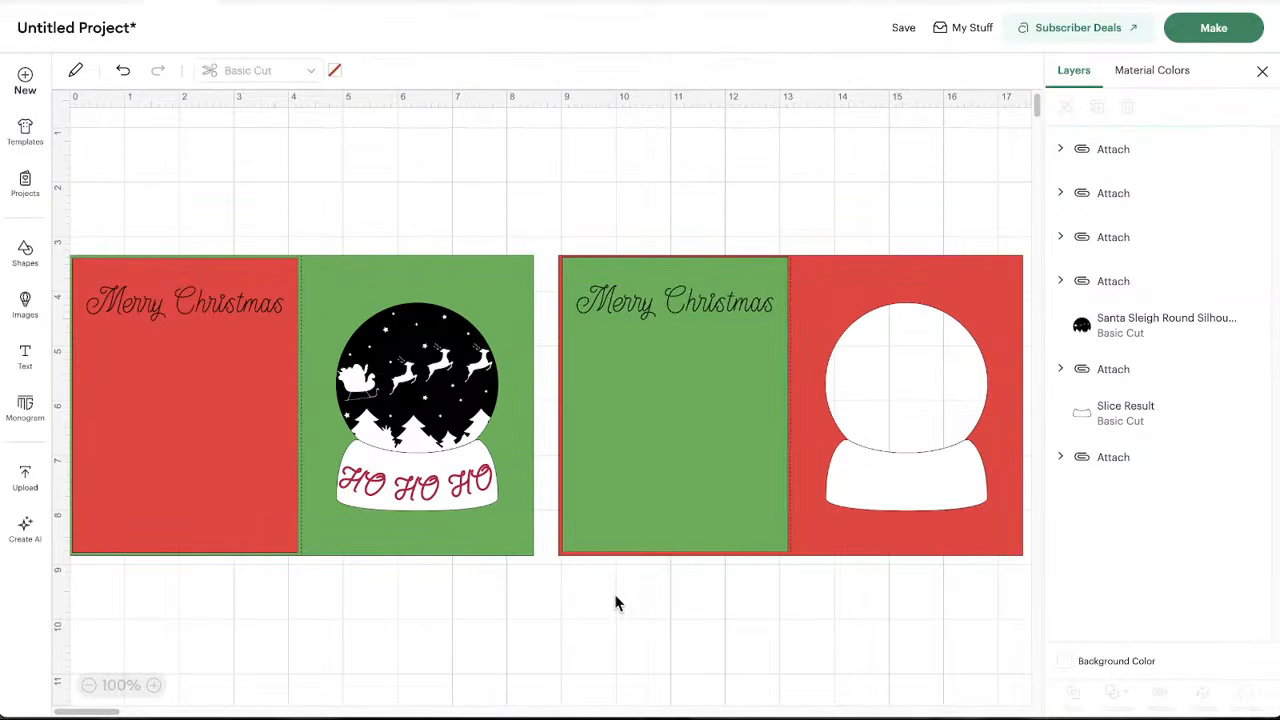
# Duplicate the green card's "HO HO HO" globe base and place the copy just below the red card's globe
pyautogui.click(437, 495)
pyautogui.moveTo(437, 494); pyautogui.dragTo(437, 491)
pyautogui.rightClick(437, 491)
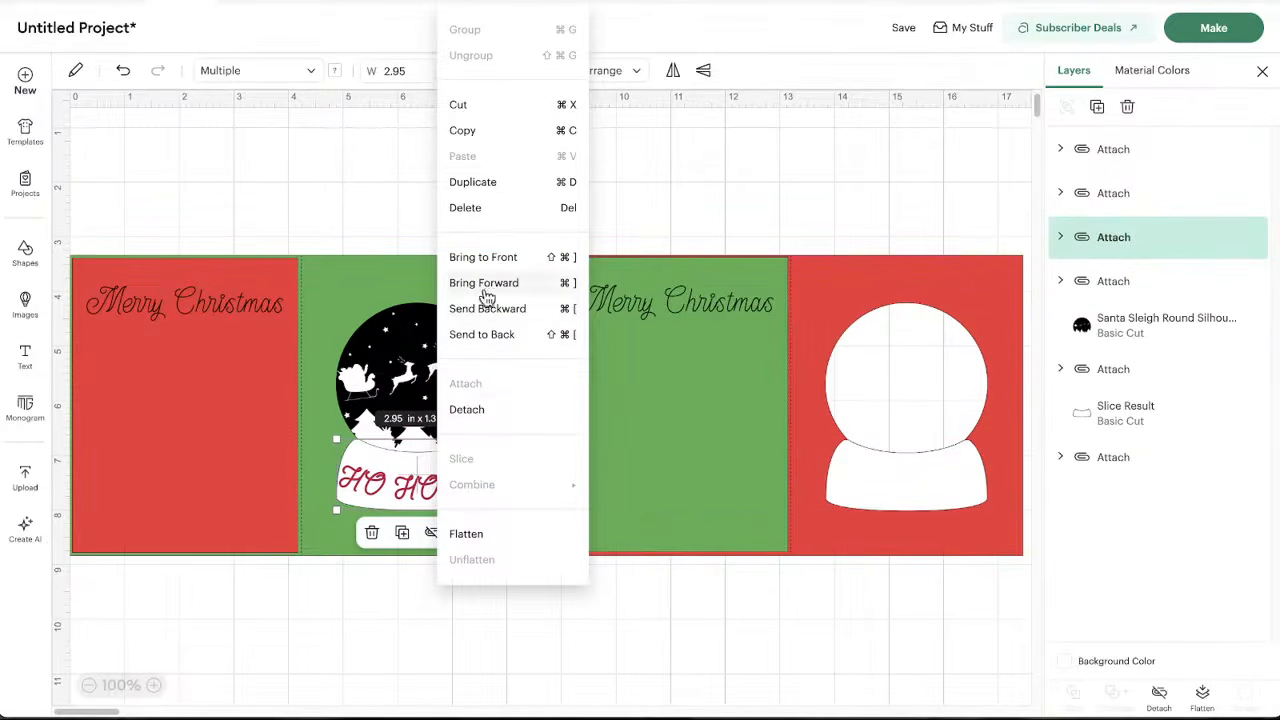
pyautogui.click(486, 182)
pyautogui.moveTo(408, 517); pyautogui.dragTo(884, 604)
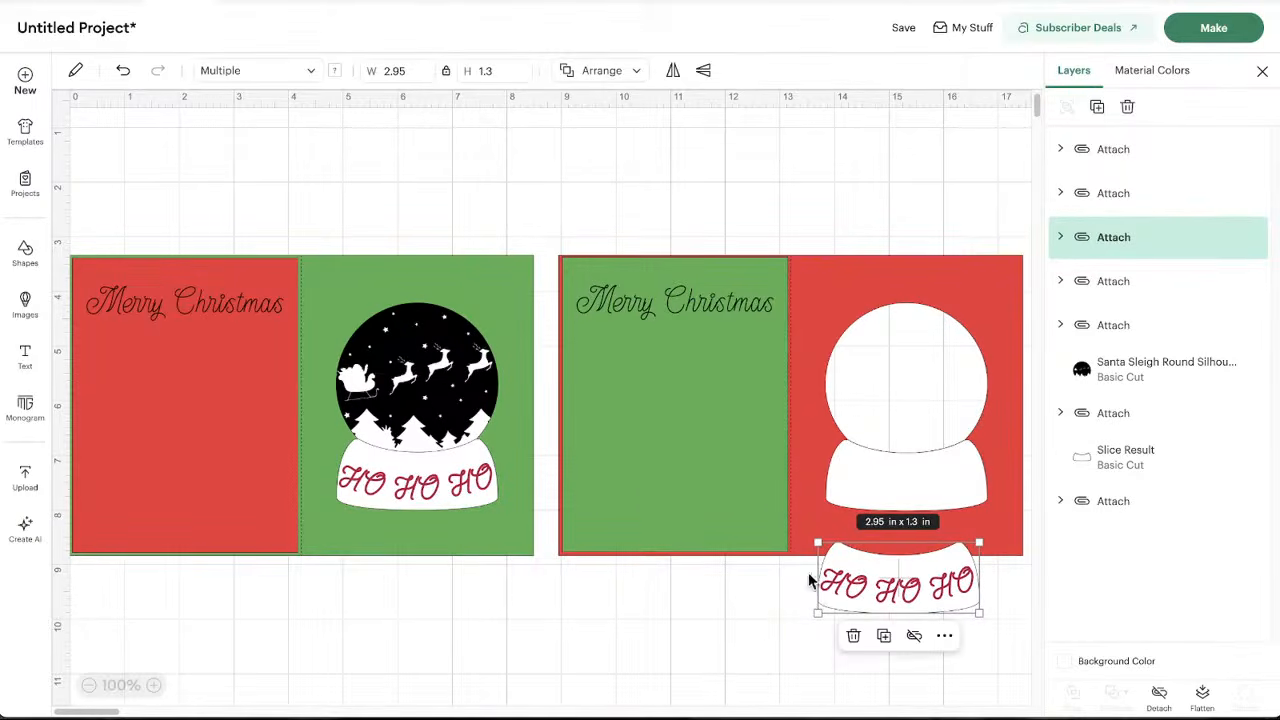
# Set the copied base's "HO HO HO" text to the M - Marker (1mm) pen color Sour Apple
pyautogui.click(1060, 238)
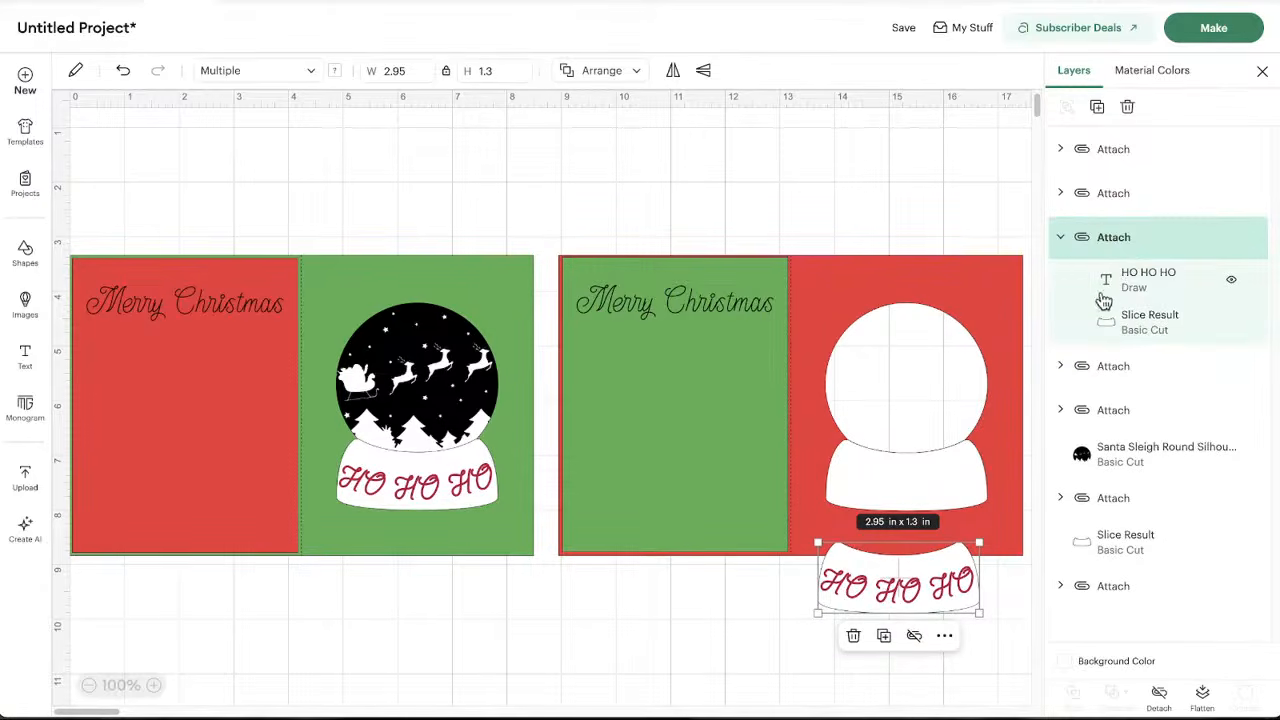
pyautogui.click(1140, 284)
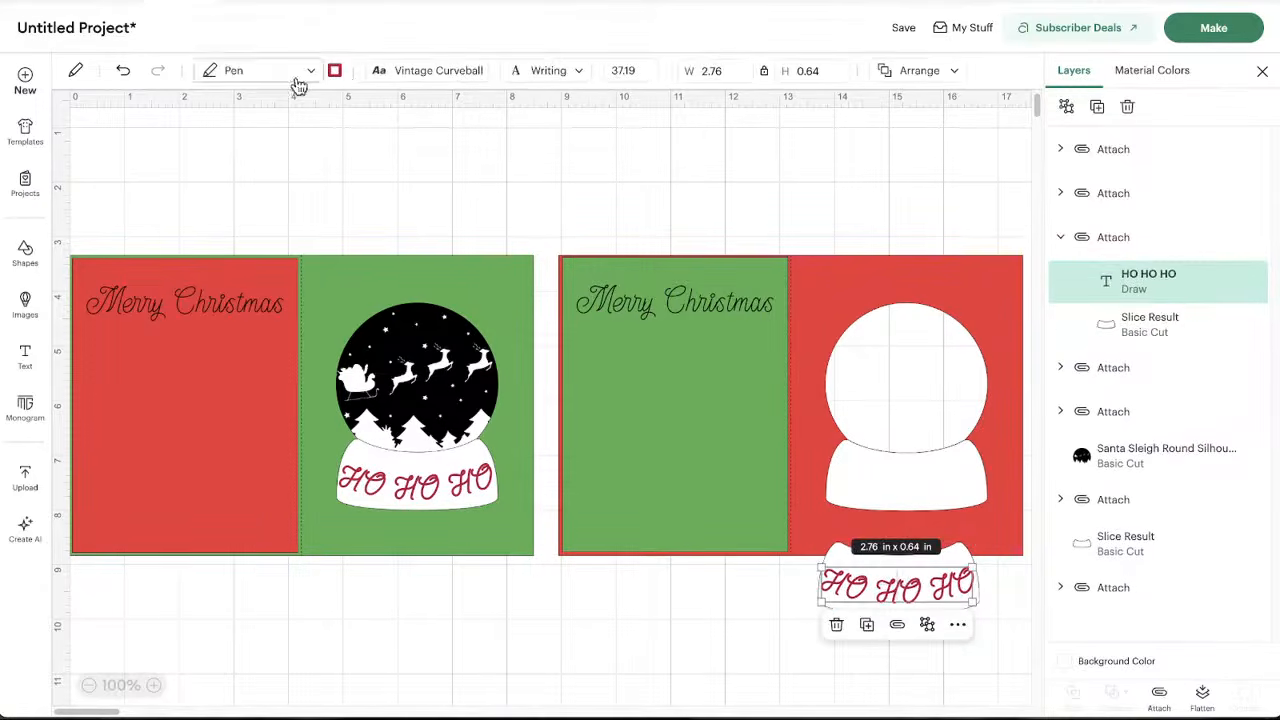
pyautogui.click(335, 71)
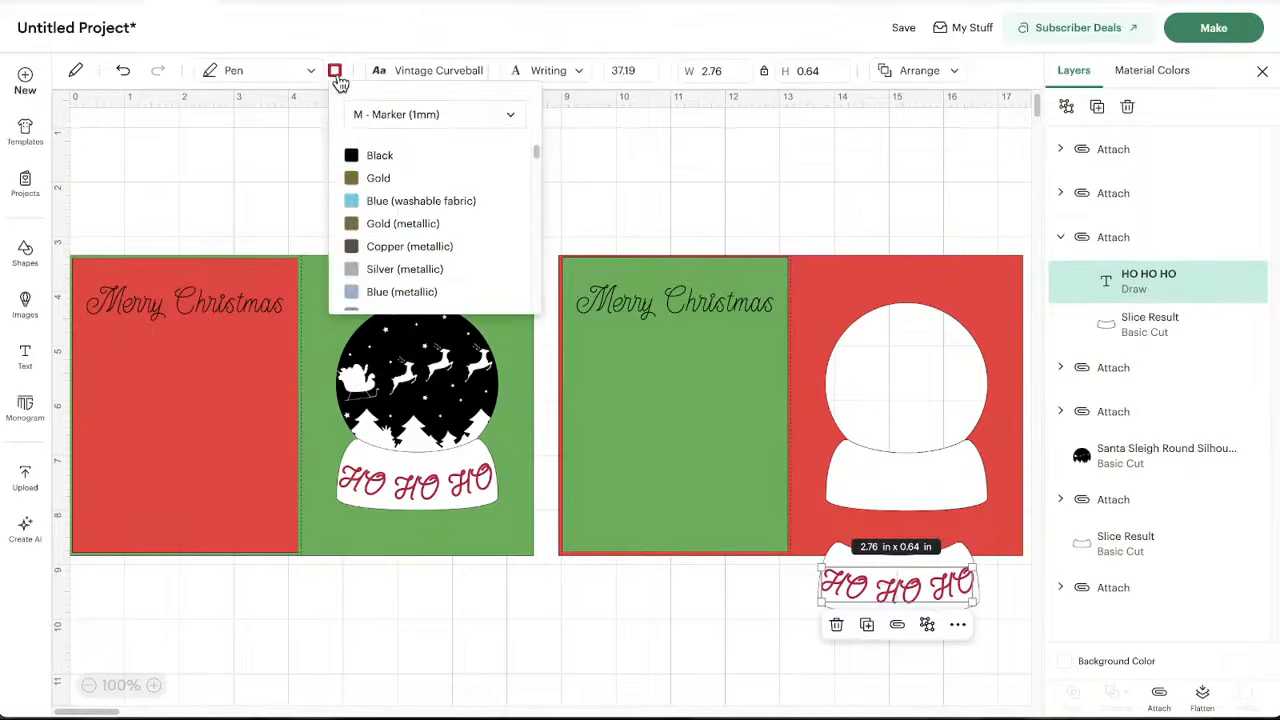
pyautogui.scroll(-10, 395, 240)
pyautogui.scroll(-6, 395, 240)
pyautogui.scroll(-8, 395, 248)
pyautogui.scroll(-10, 400, 288)
pyautogui.scroll(-3, 400, 288)
pyautogui.click(405, 258)
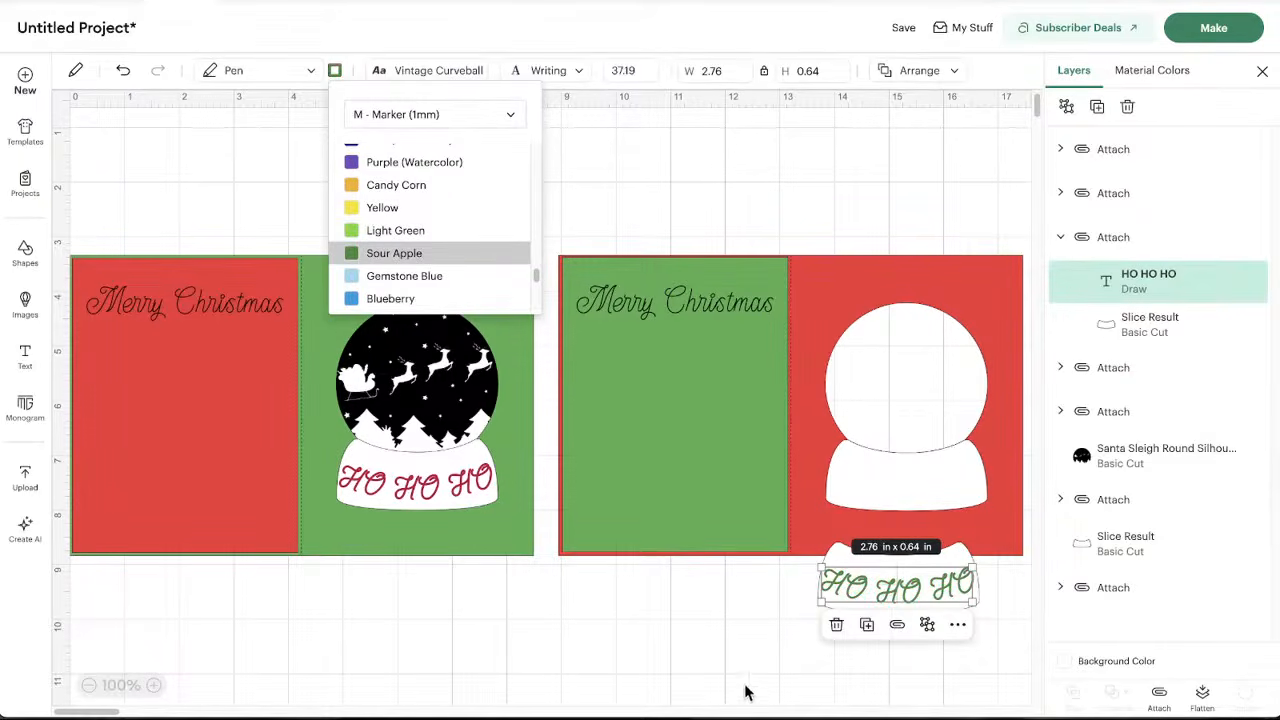
# Delete the red card's plain globe base and move the copied "HO HO HO" base into its place
pyautogui.click(592, 585)
pyautogui.click(960, 490)
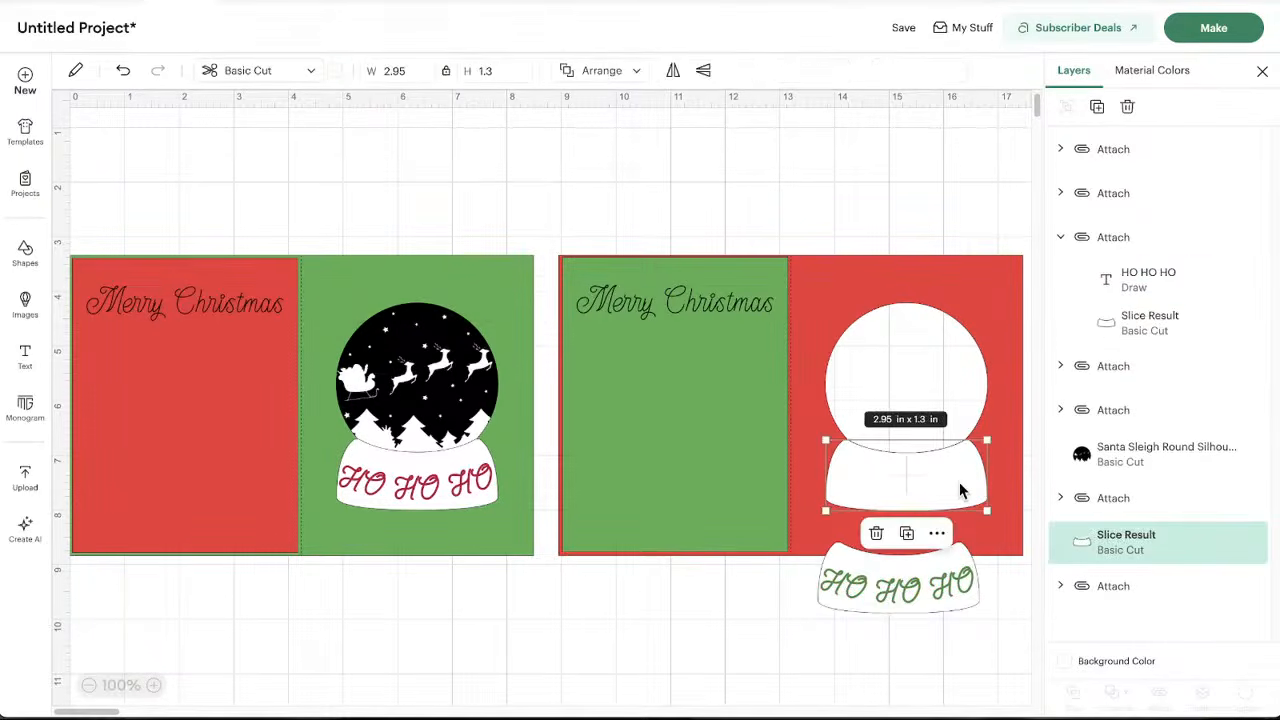
pyautogui.click(876, 533)
pyautogui.moveTo(882, 566); pyautogui.dragTo(886, 487)
pyautogui.click(745, 668)
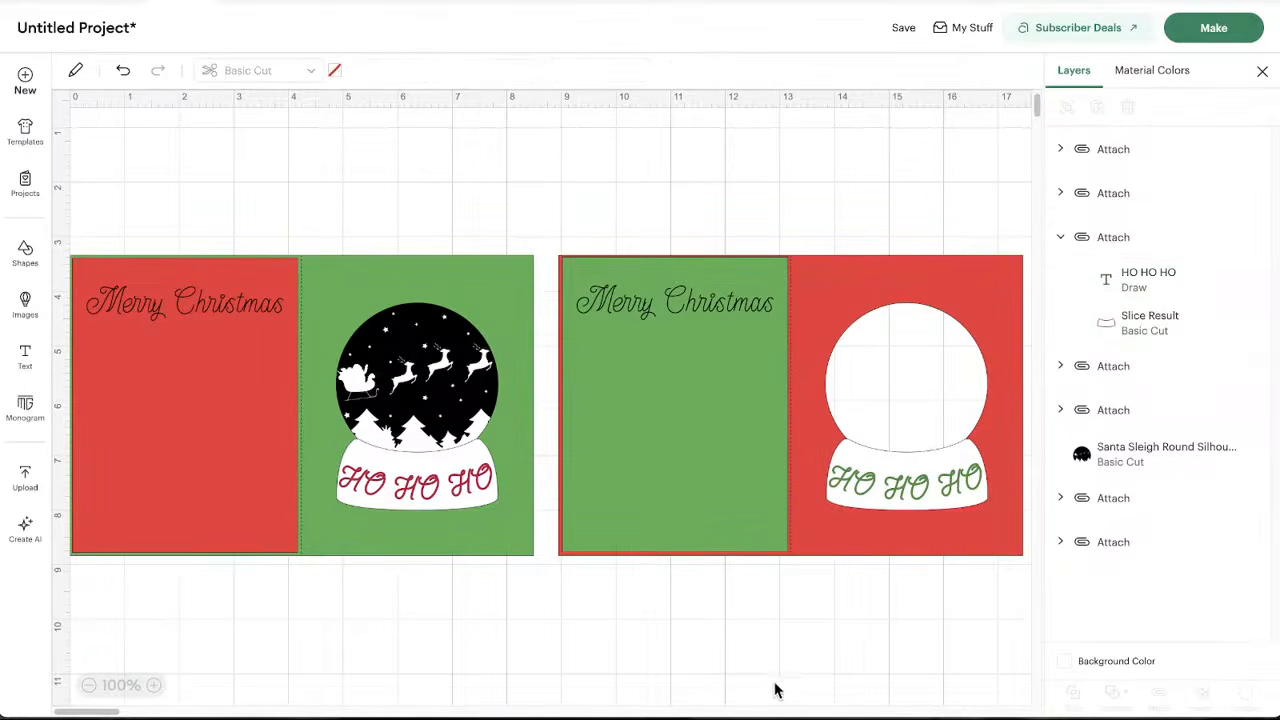
# Duplicate the white backing square in the green card's Santa scene group and place the copy over the red card's front half
pyautogui.click(450, 407)
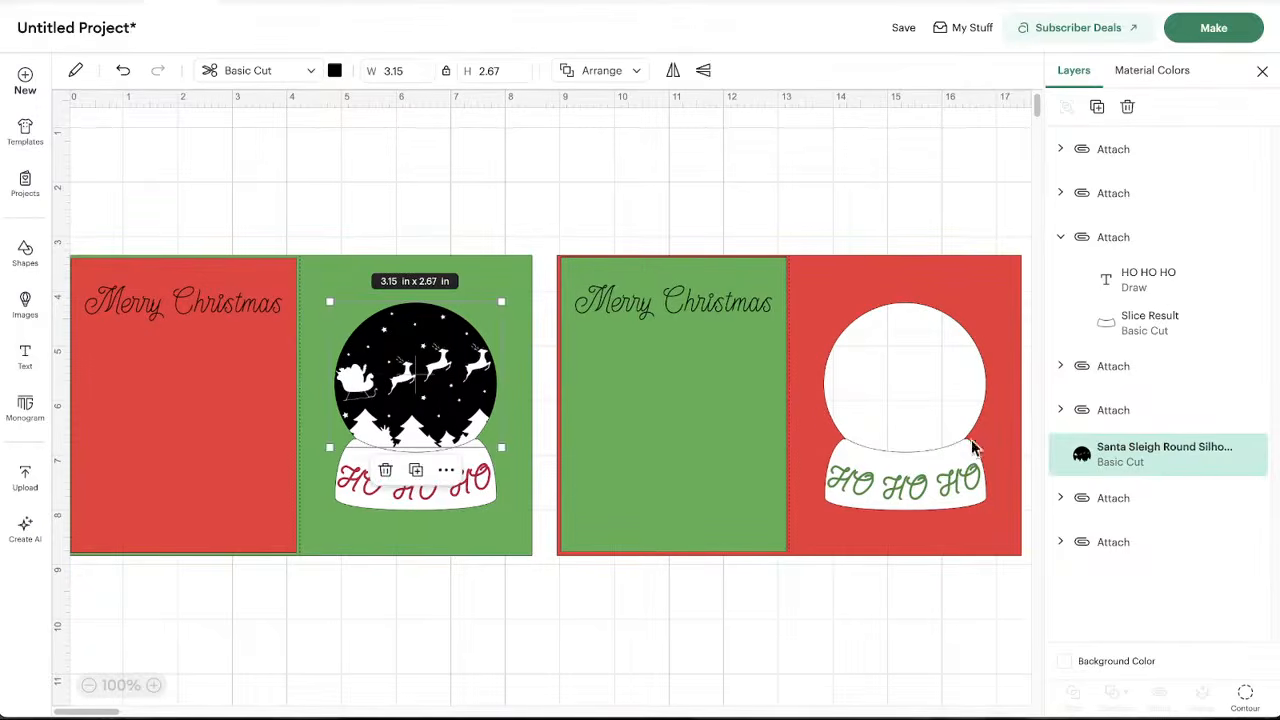
pyautogui.moveTo(467, 402); pyautogui.dragTo(464, 401)
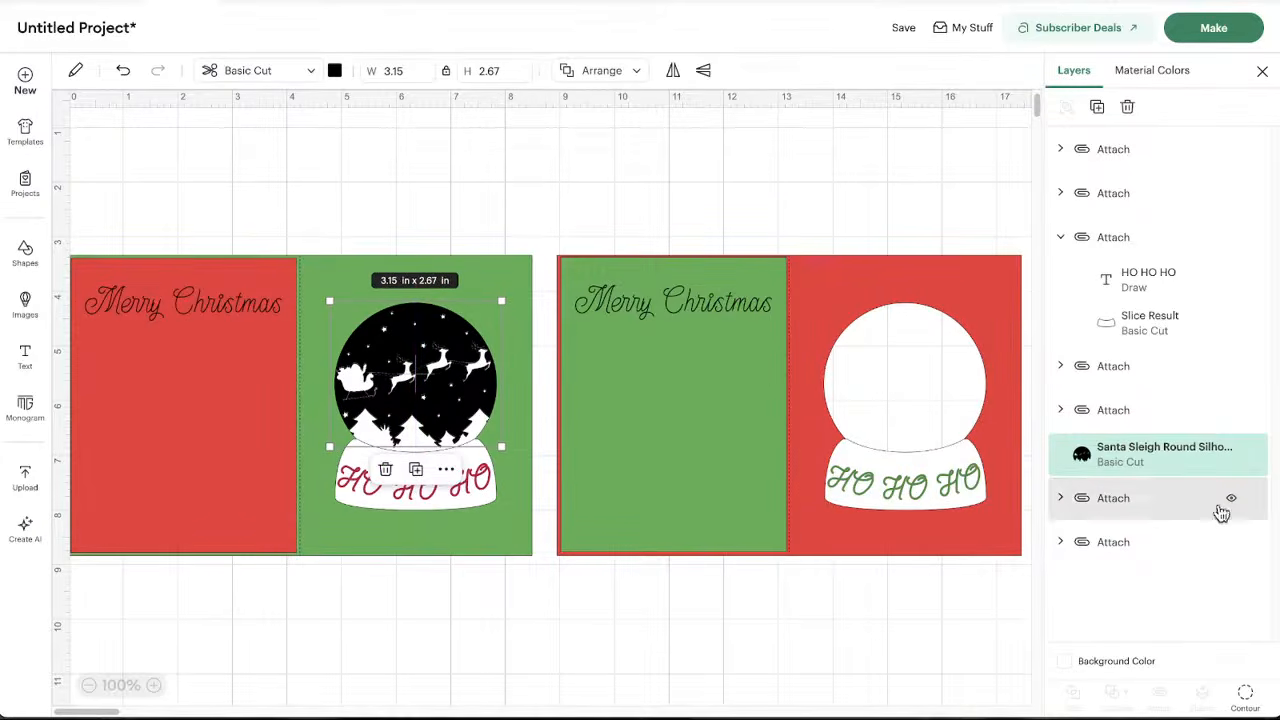
pyautogui.click(1060, 498)
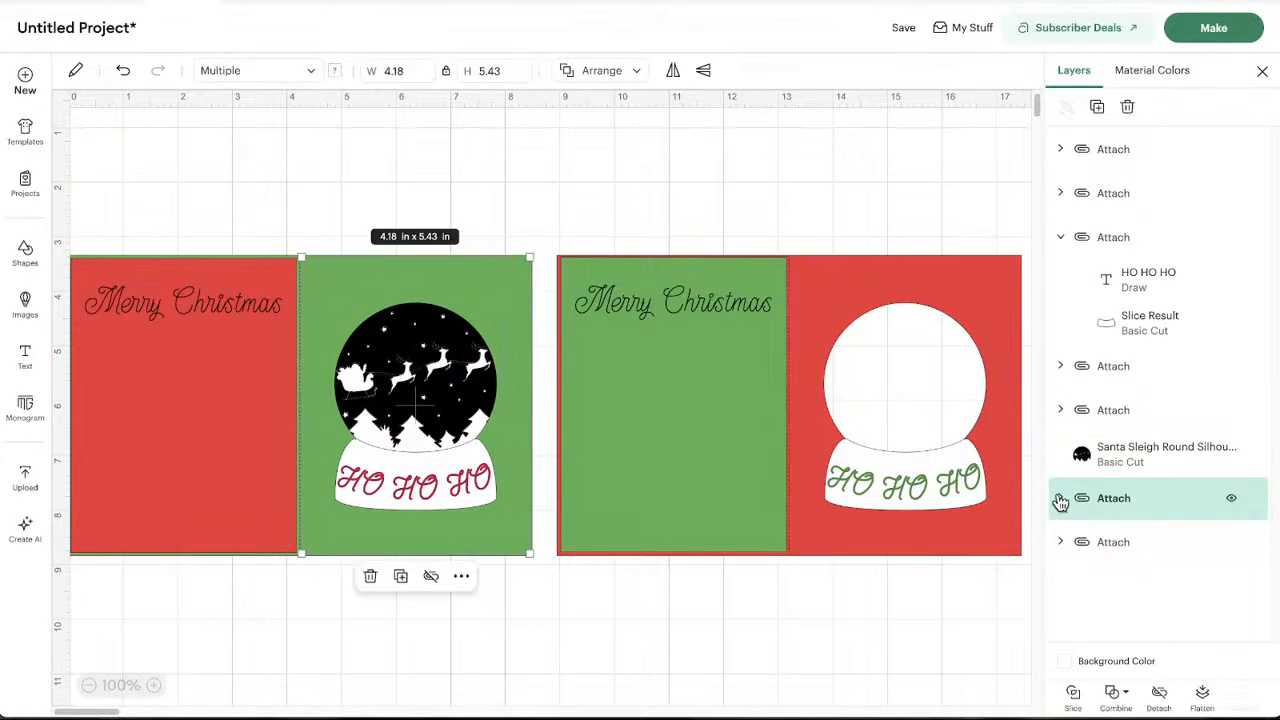
pyautogui.click(1060, 498)
pyautogui.click(1165, 590)
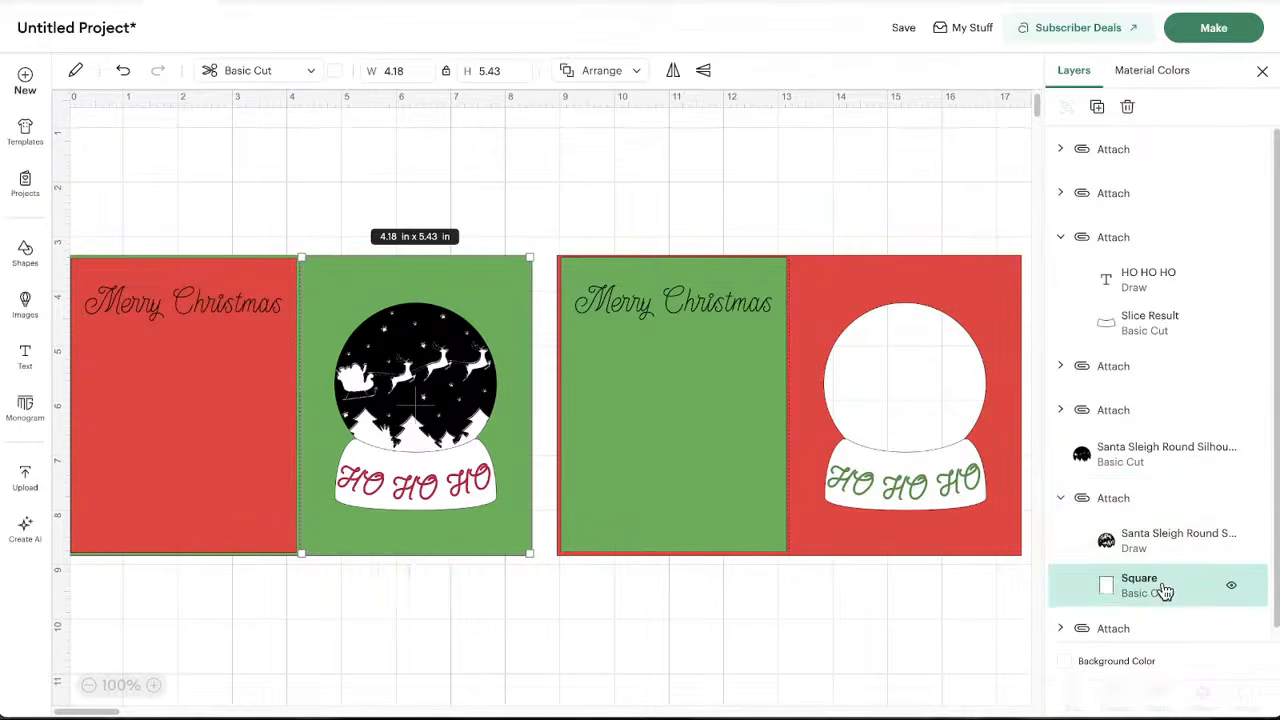
pyautogui.rightClick(1165, 590)
pyautogui.click(1075, 233)
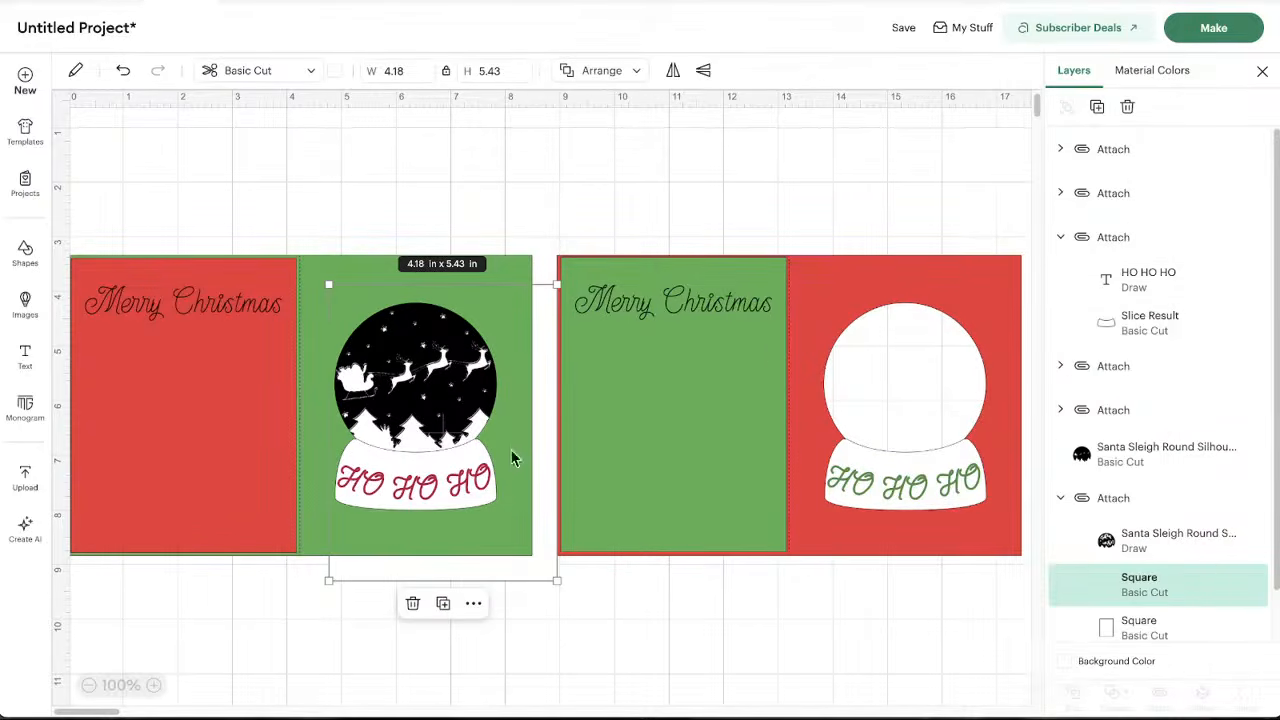
pyautogui.moveTo(452, 468); pyautogui.dragTo(913, 447)
# Send the copied white square to the back, followed by its whole attached group, so both lie behind the red card
pyautogui.rightClick(907, 368)
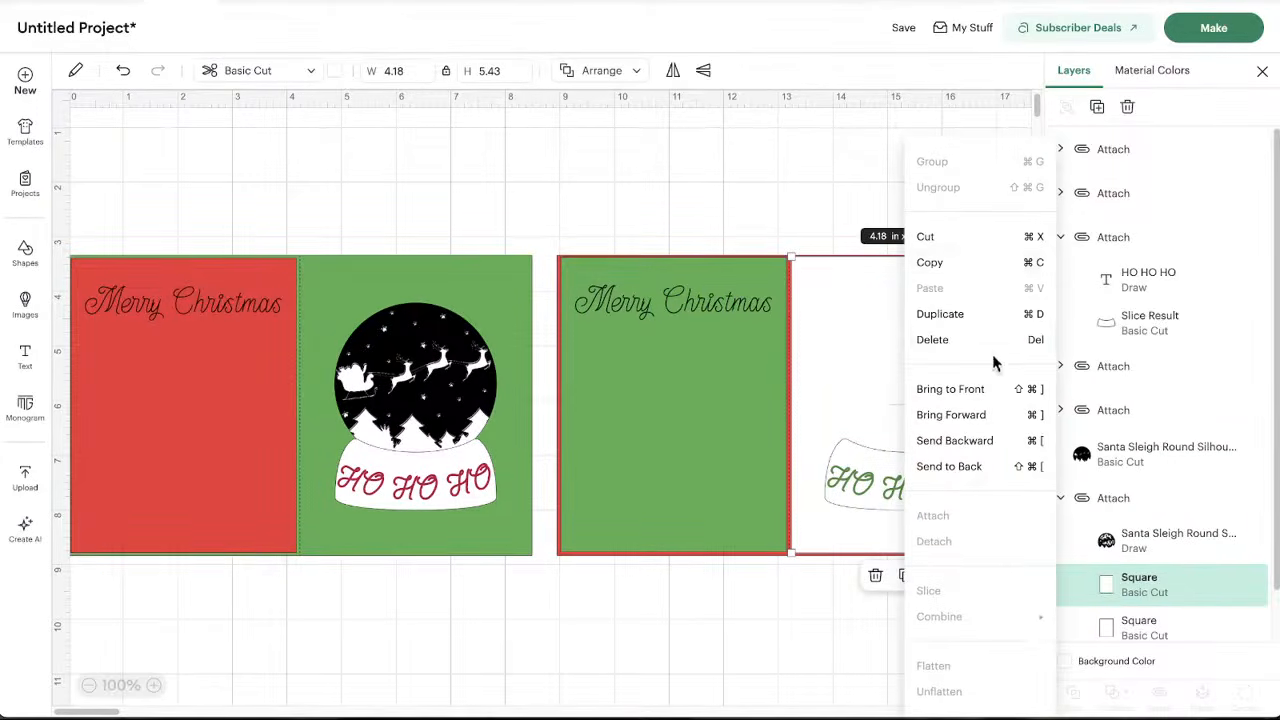
pyautogui.click(952, 467)
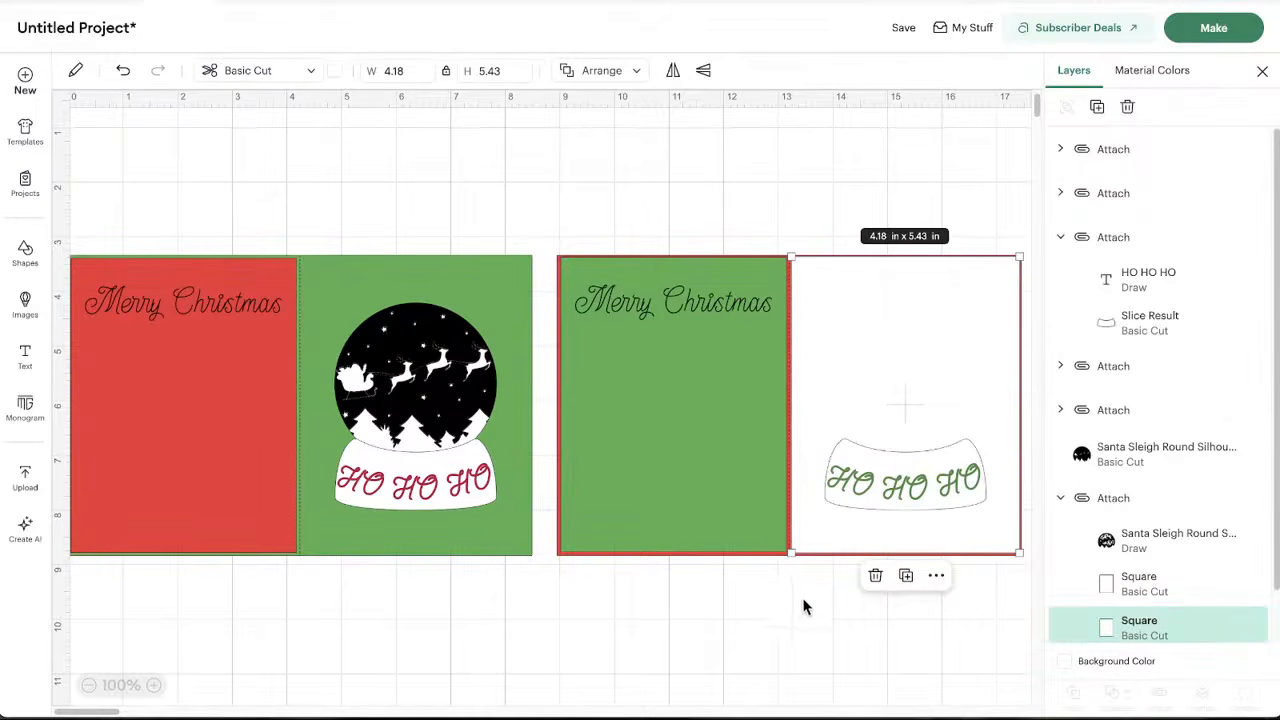
pyautogui.click(711, 600)
pyautogui.click(903, 368)
pyautogui.rightClick(905, 375)
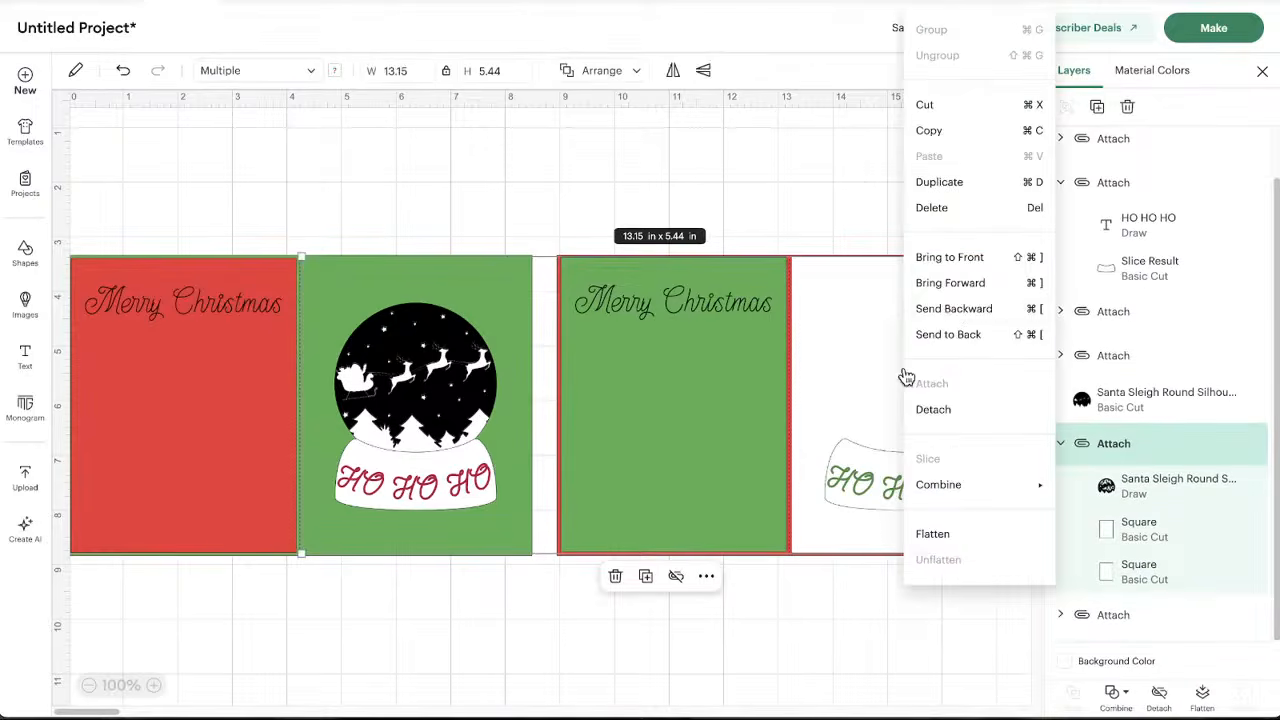
pyautogui.click(942, 336)
pyautogui.click(727, 629)
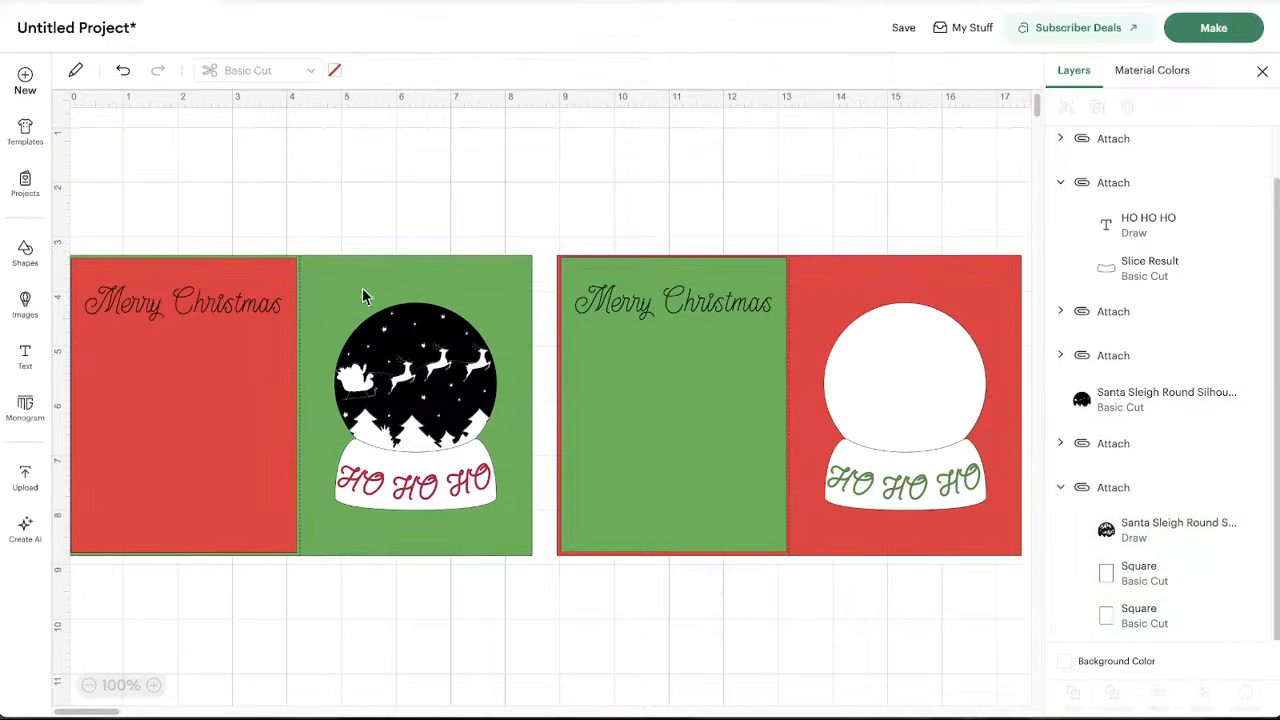
# Browse the "santa silhouette" image results for a different Santa scene for the red card's globe
pyautogui.click(25, 300)
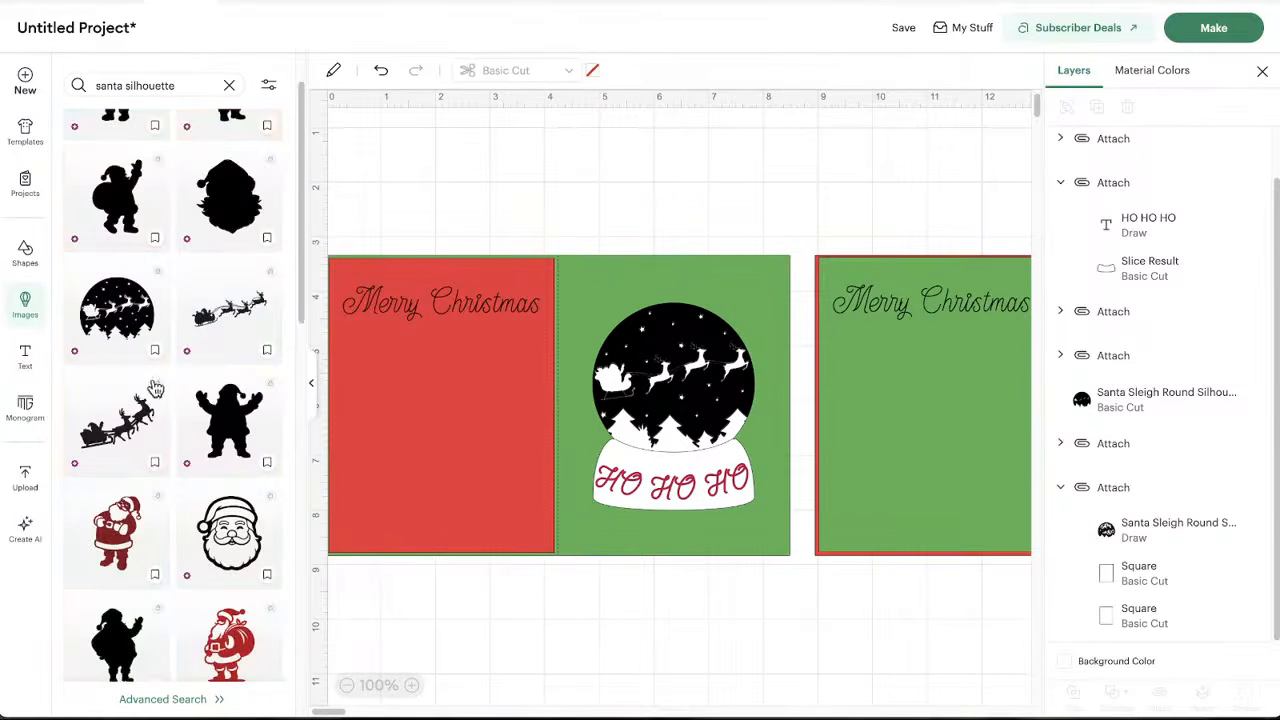
pyautogui.scroll(-5, 142, 430)
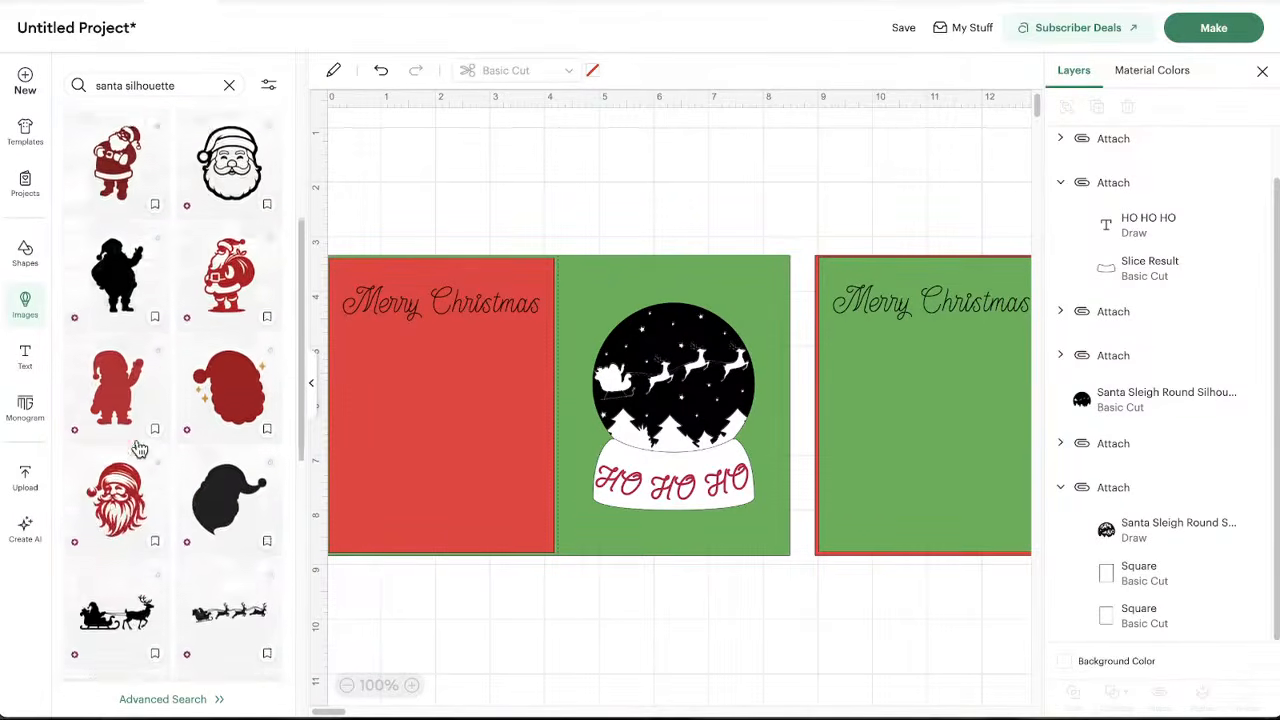
pyautogui.scroll(-5, 139, 450)
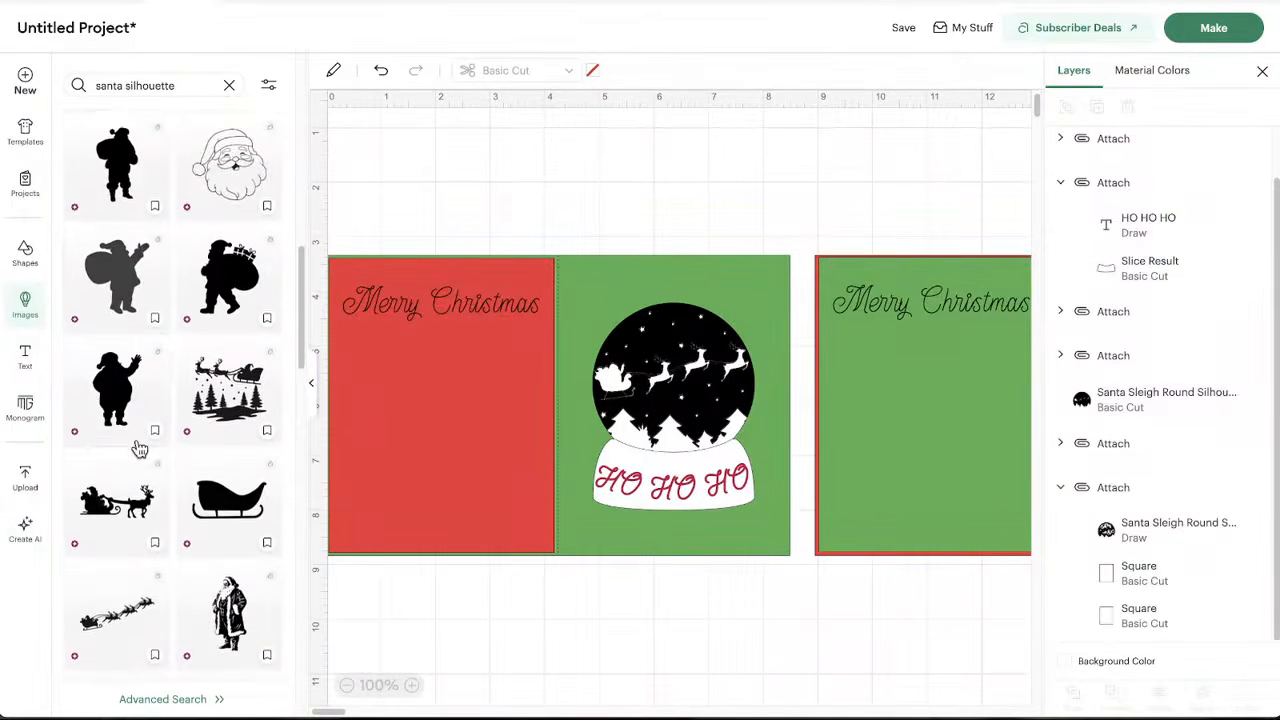
pyautogui.scroll(-5, 141, 450)
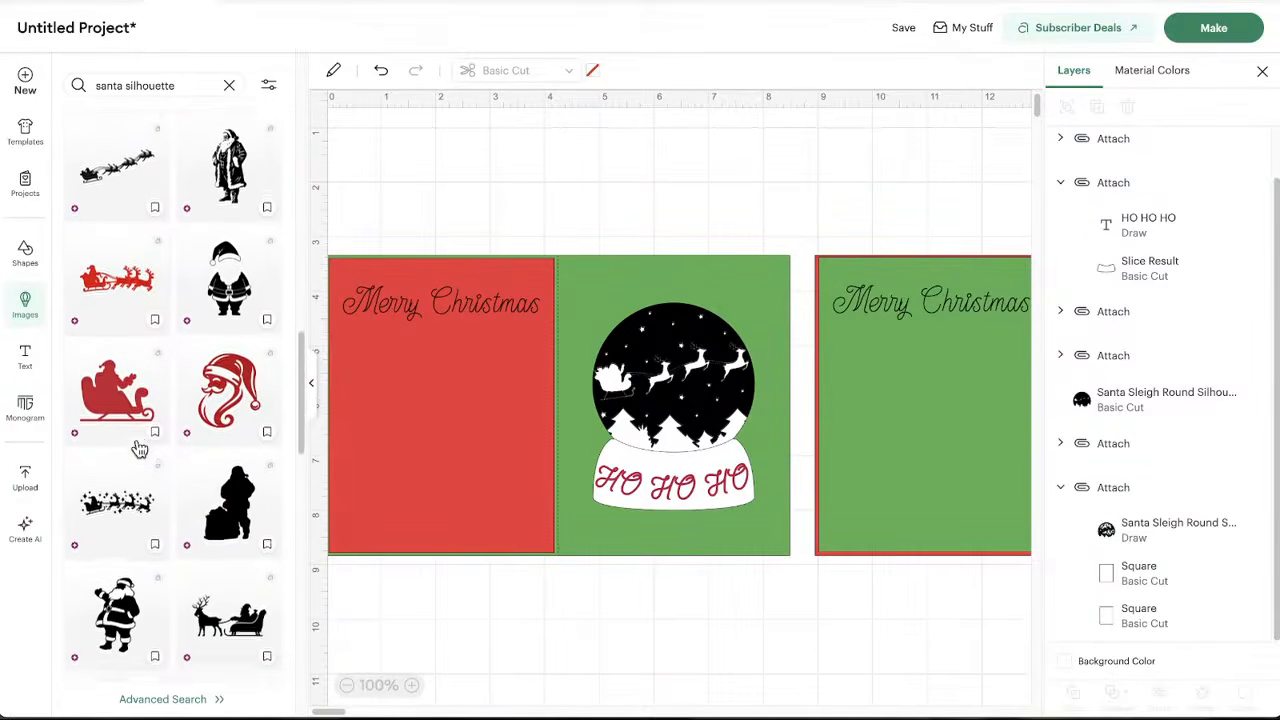
pyautogui.scroll(-5, 141, 451)
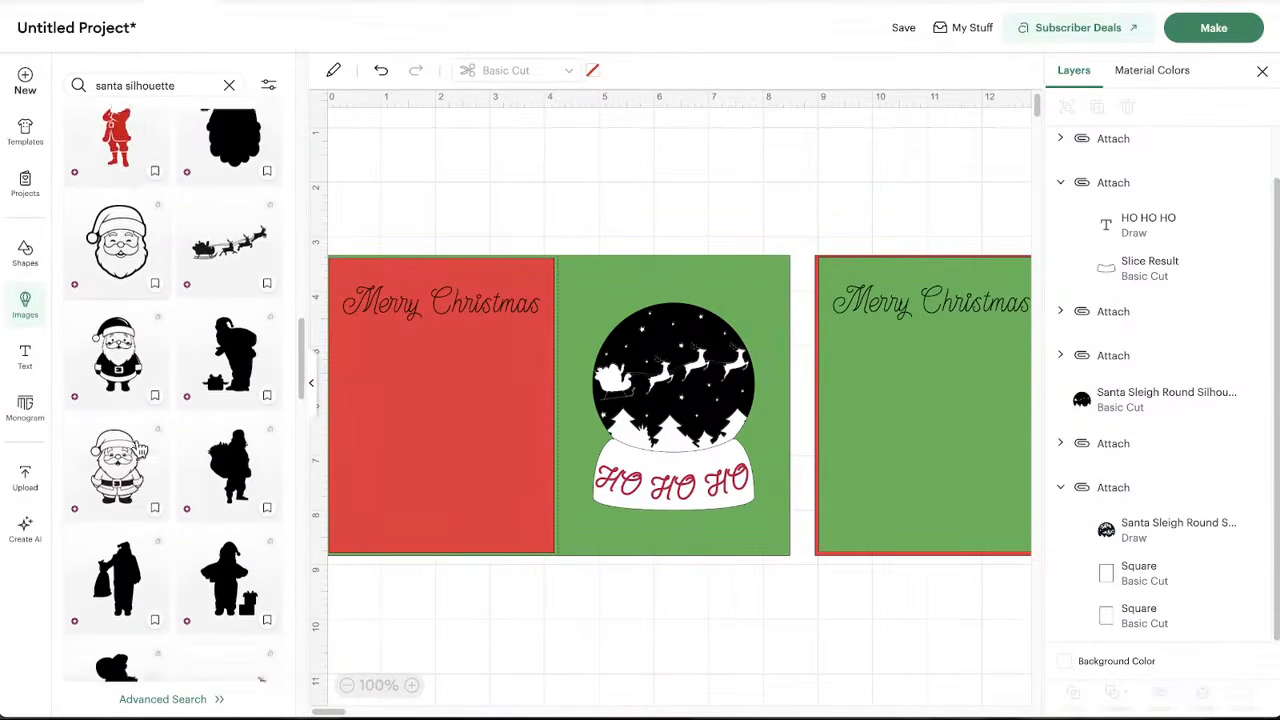
pyautogui.scroll(-5, 139, 450)
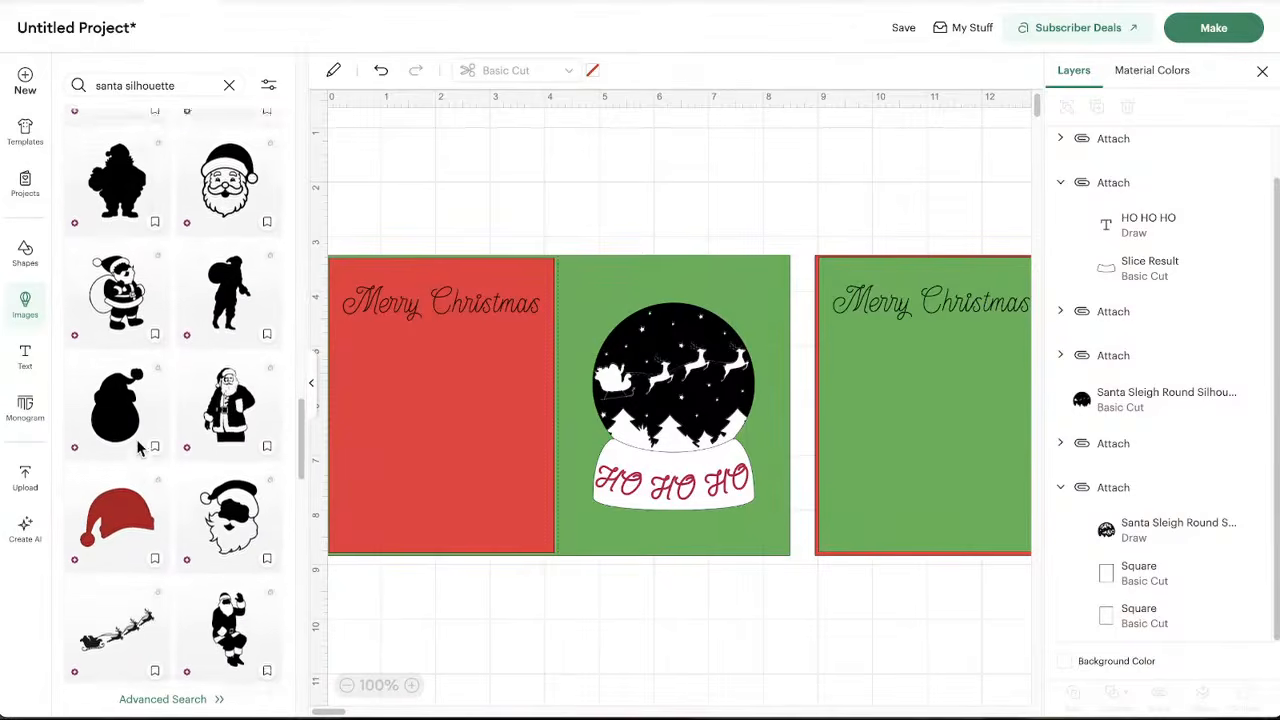
pyautogui.scroll(-5, 141, 450)
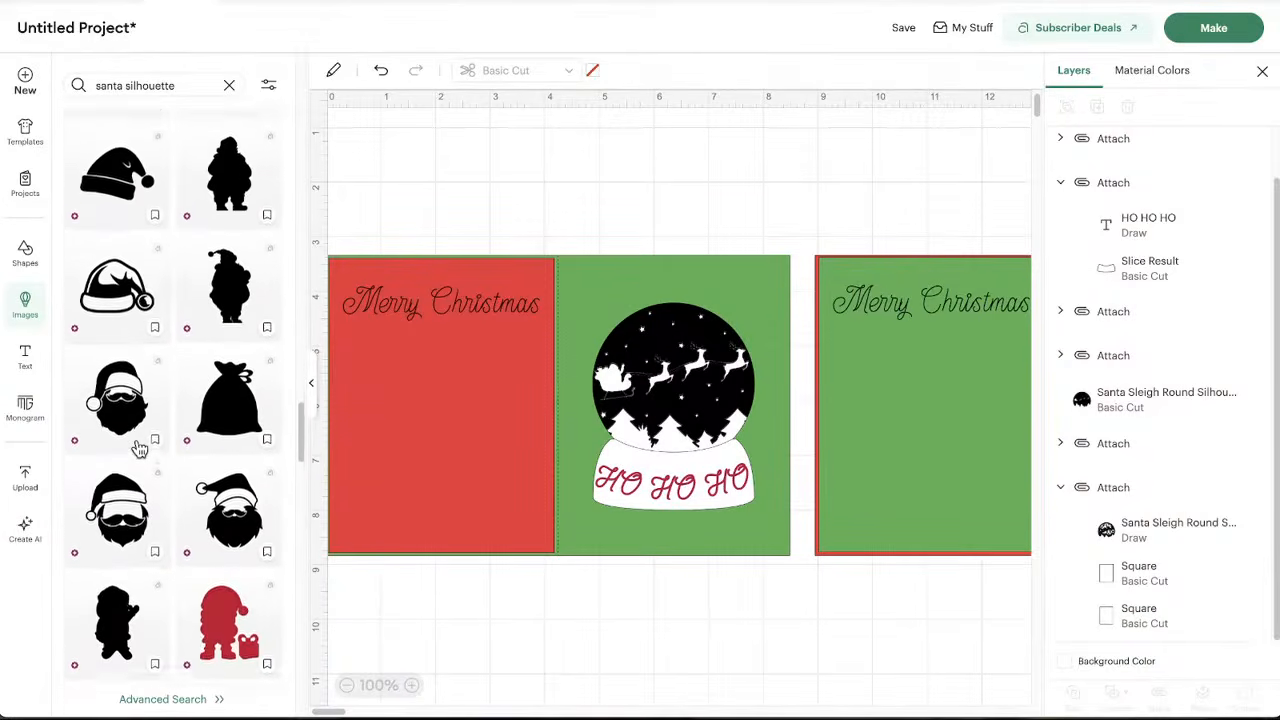
pyautogui.scroll(10, 139, 450)
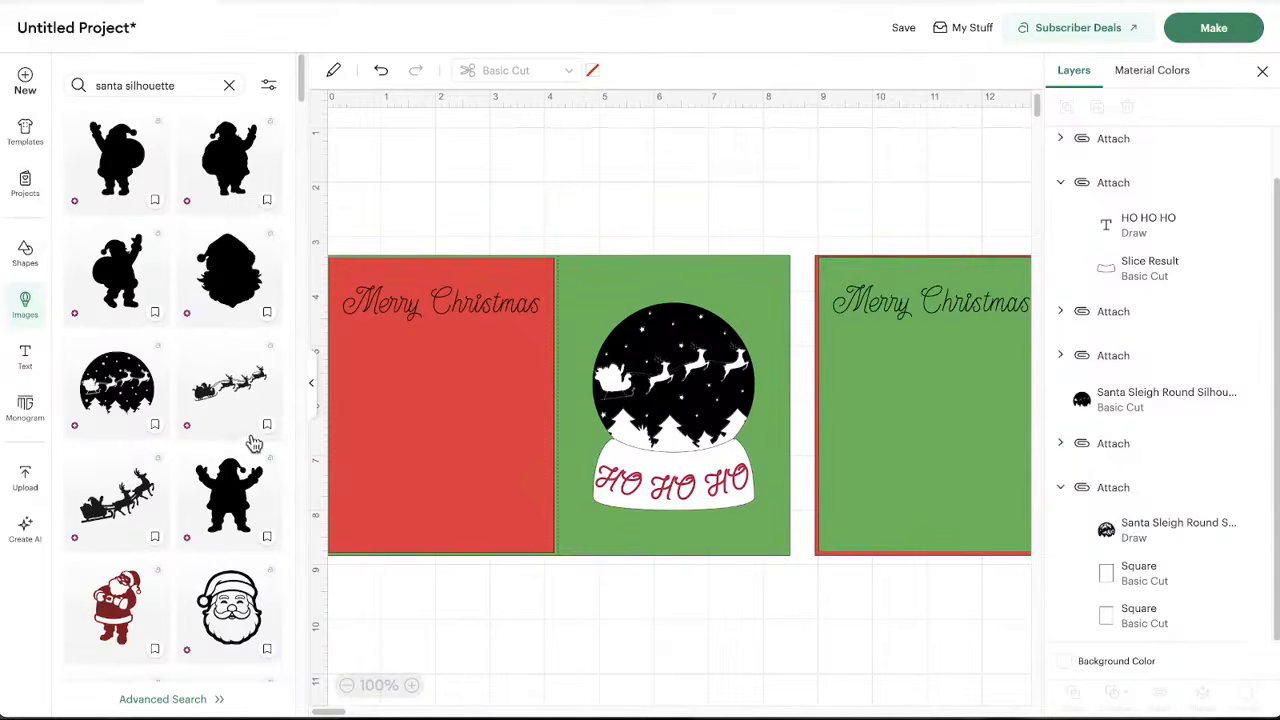
pyautogui.scroll(-8, 150, 456)
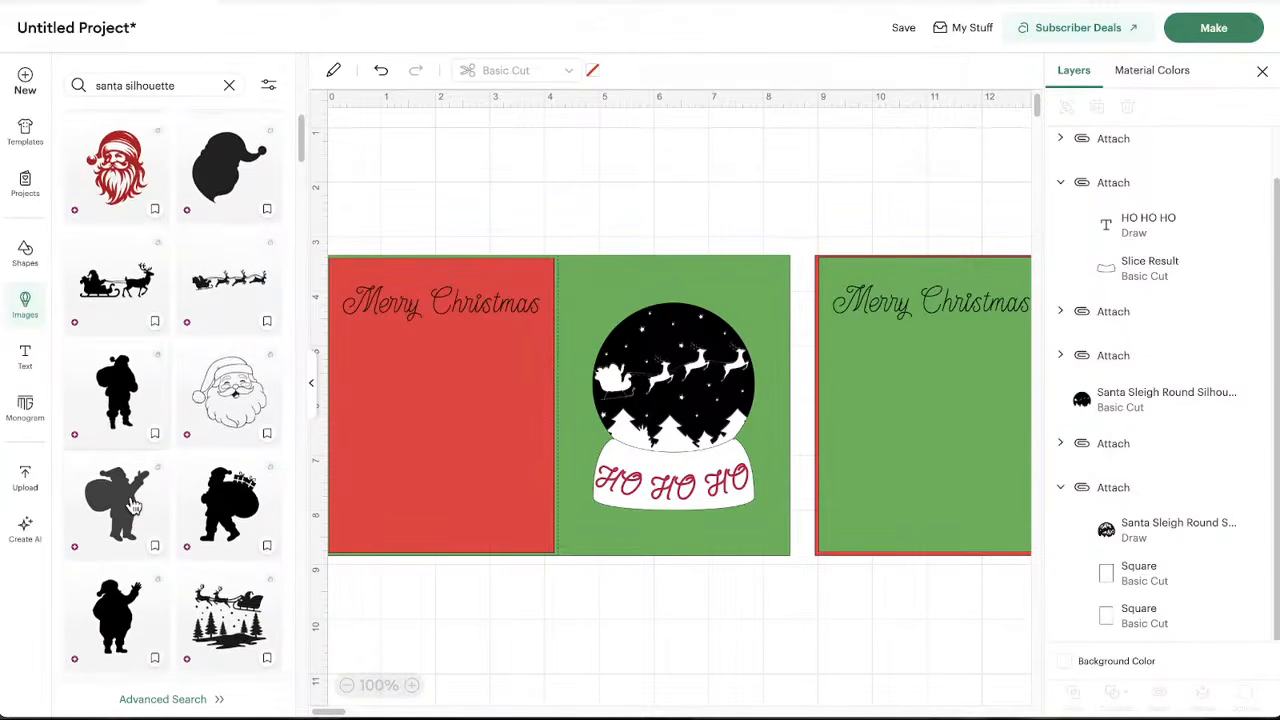
pyautogui.scroll(-1, 135, 505)
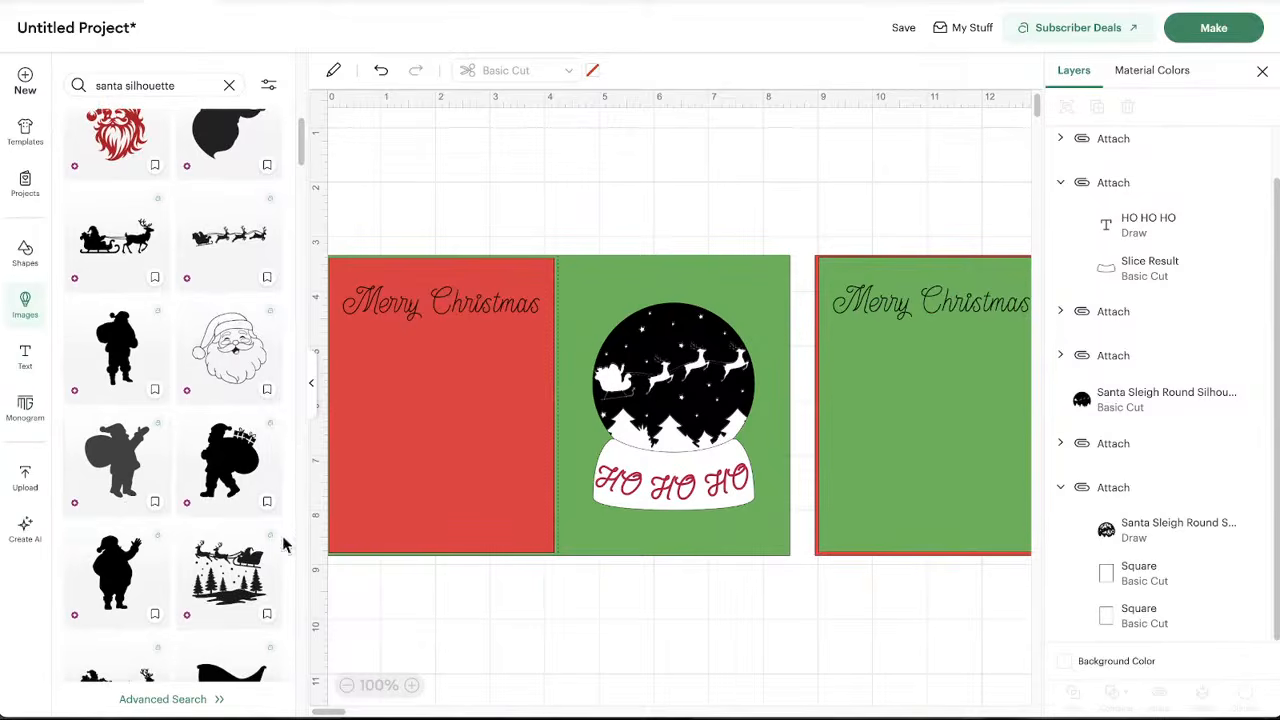
# Insert the reindeer sleigh image with pine trees and scale it to about 2.52 x 2.19 in inside the red card's globe
pyautogui.click(212, 578)
pyautogui.moveTo(528, 486); pyautogui.dragTo(855, 472)
pyautogui.hscroll(4, 852, 471)
pyautogui.moveTo(531, 461); pyautogui.dragTo(818, 507)
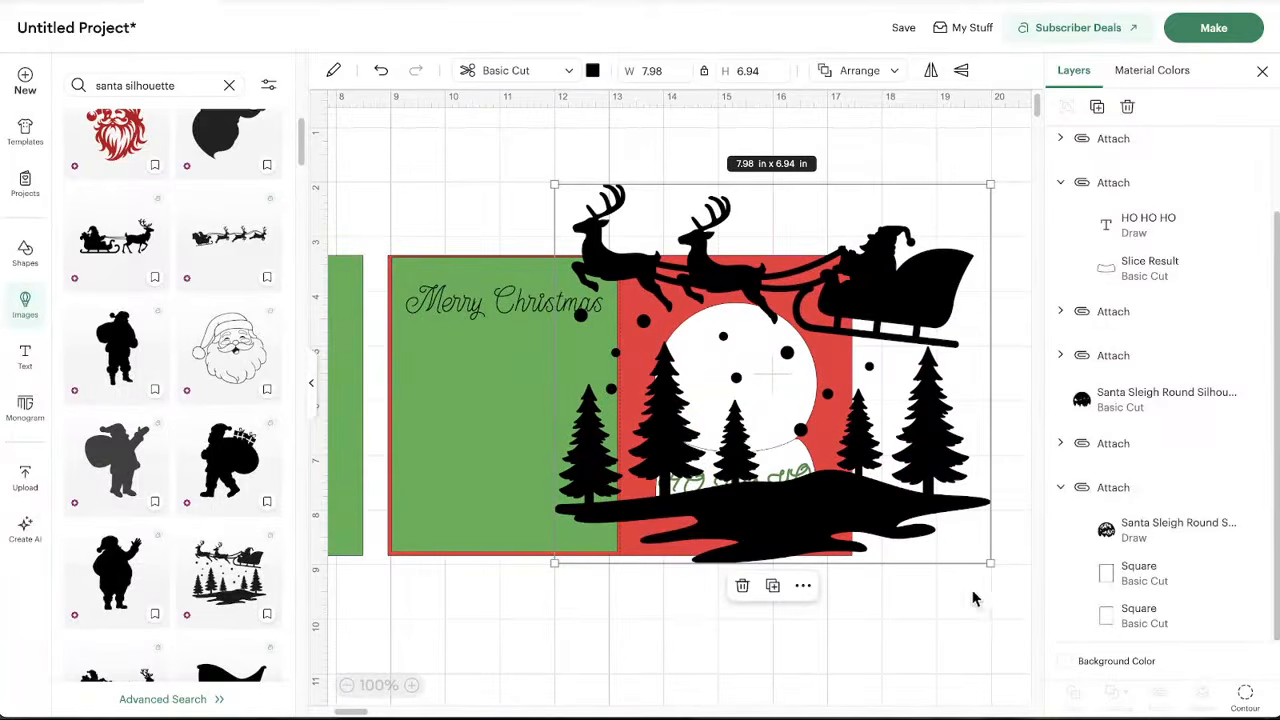
pyautogui.moveTo(990, 560); pyautogui.dragTo(769, 369)
pyautogui.moveTo(680, 352); pyautogui.dragTo(885, 526)
pyautogui.moveTo(972, 548); pyautogui.dragTo(750, 430)
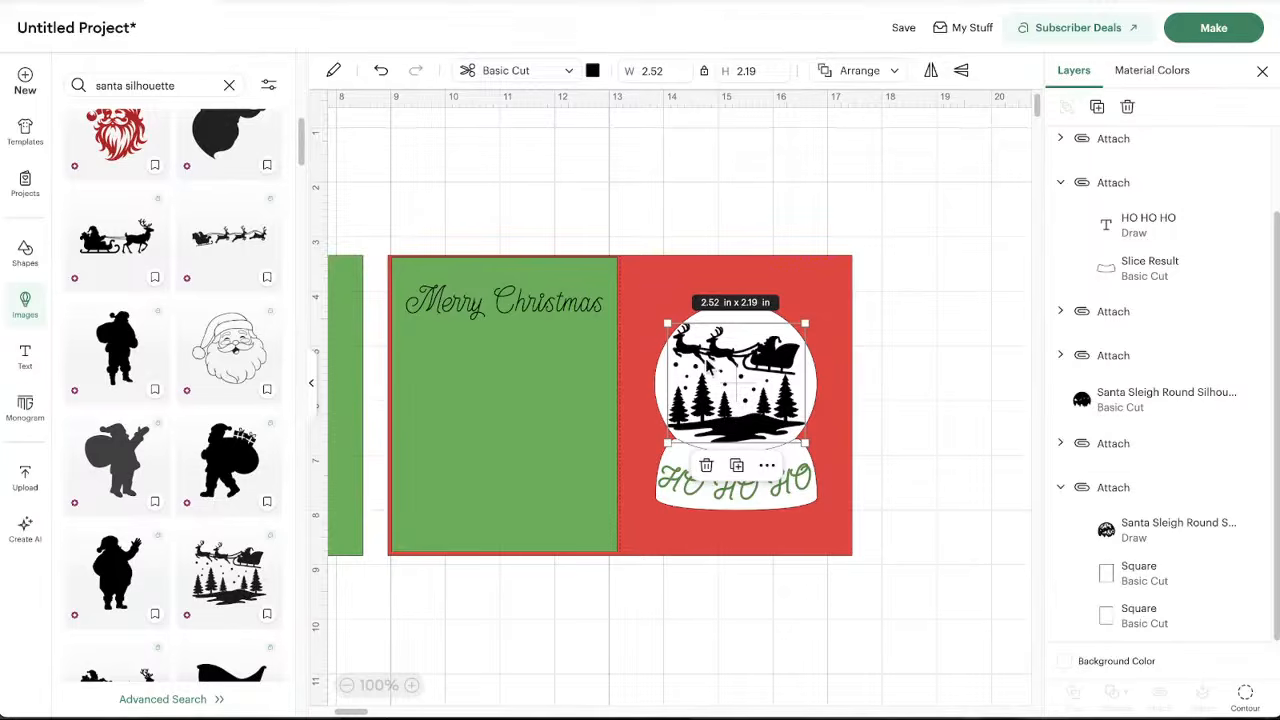
pyautogui.hscroll(-5, 645, 475)
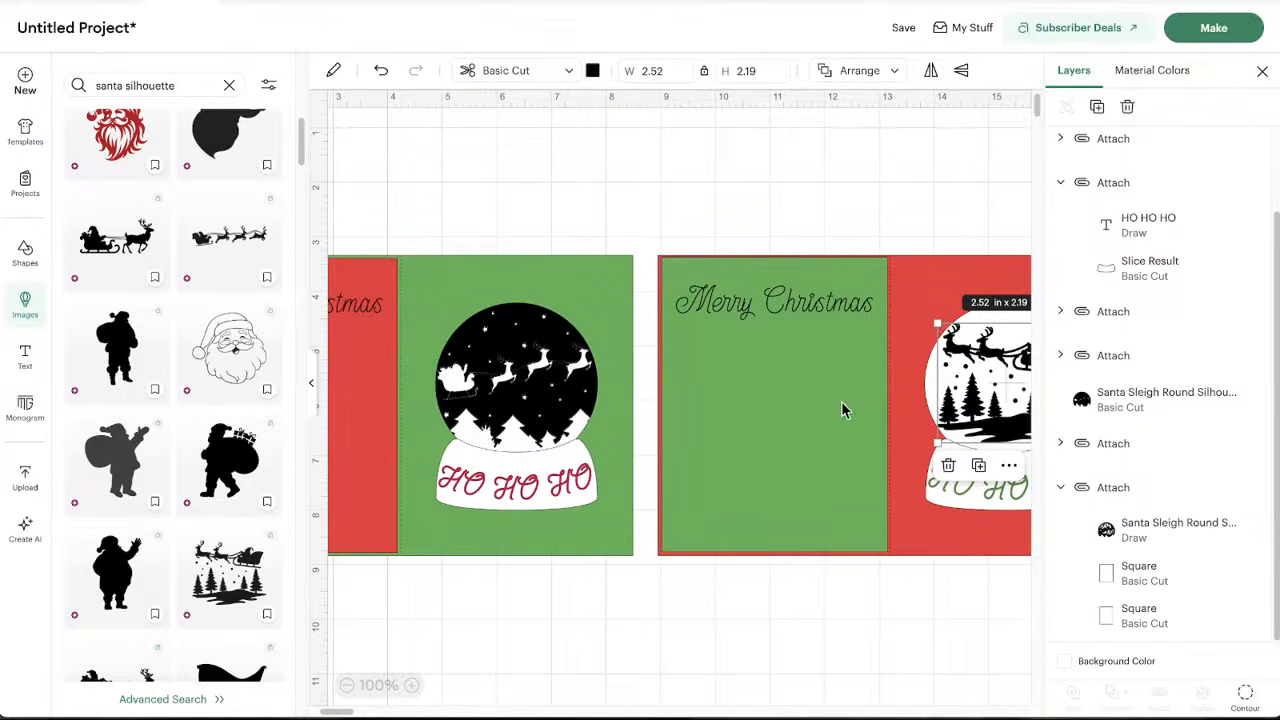
pyautogui.hscroll(4, 850, 408)
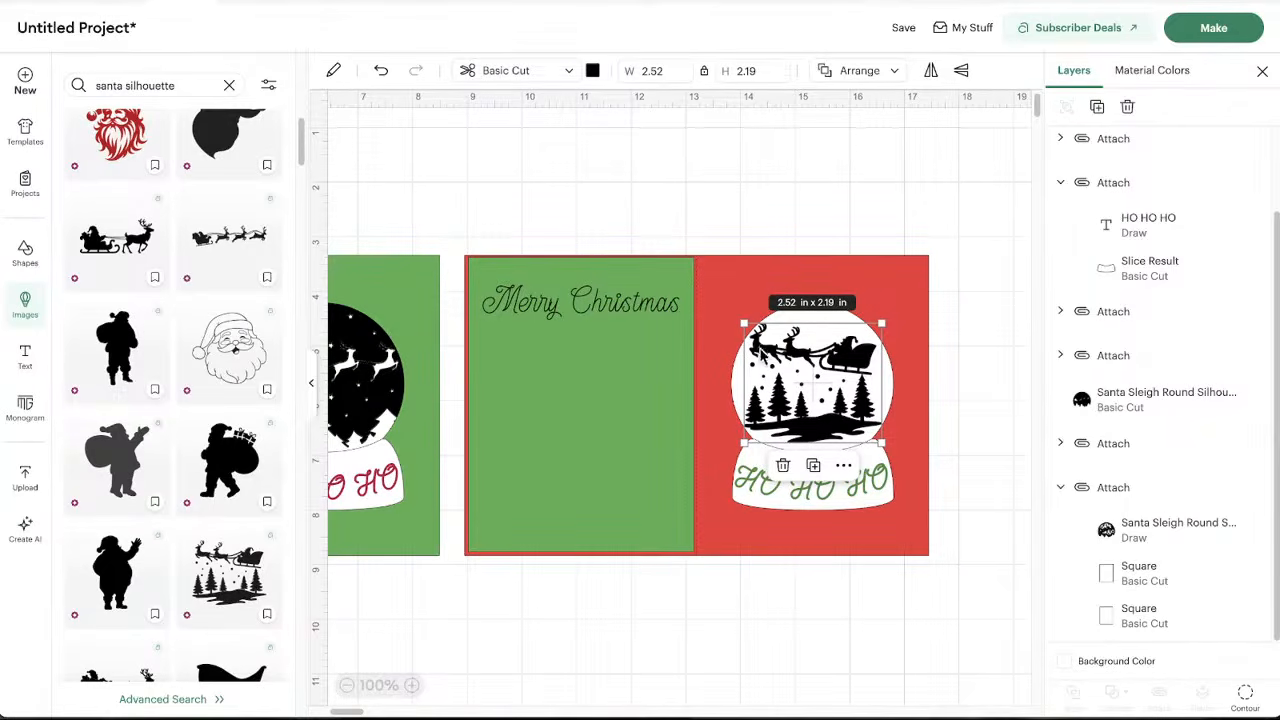
pyautogui.hscroll(1, 846, 436)
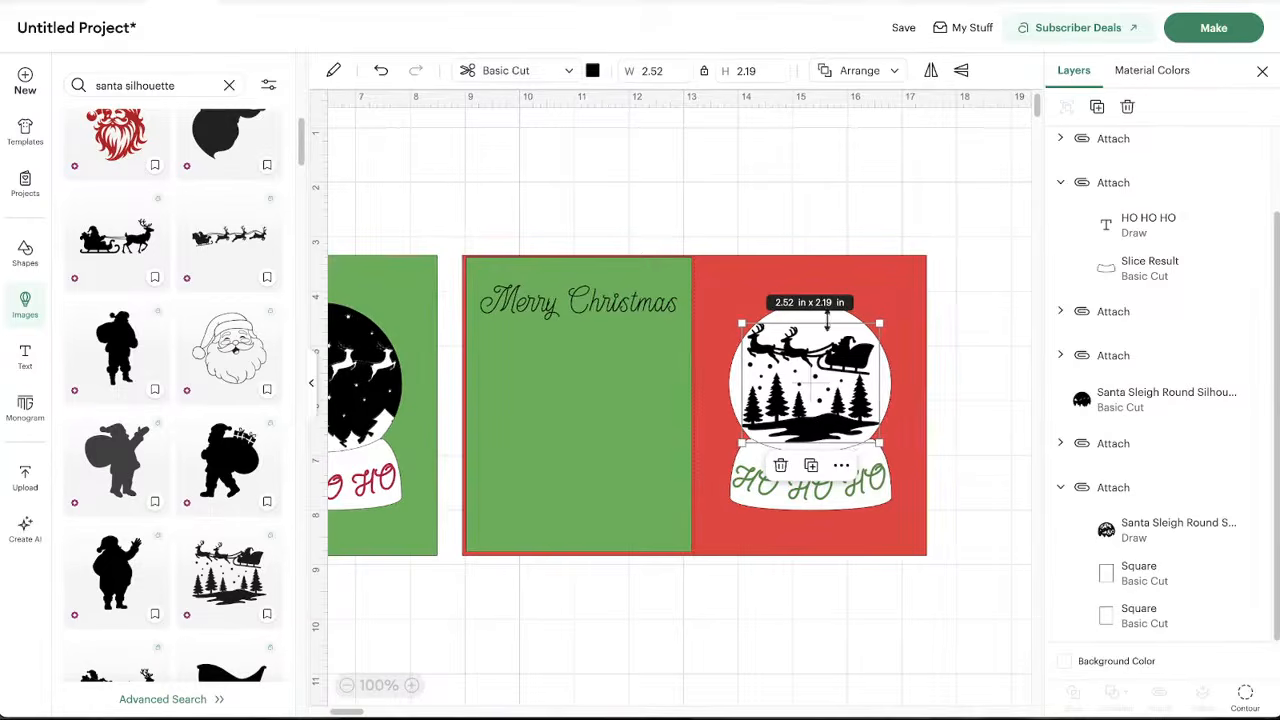
pyautogui.click(986, 403)
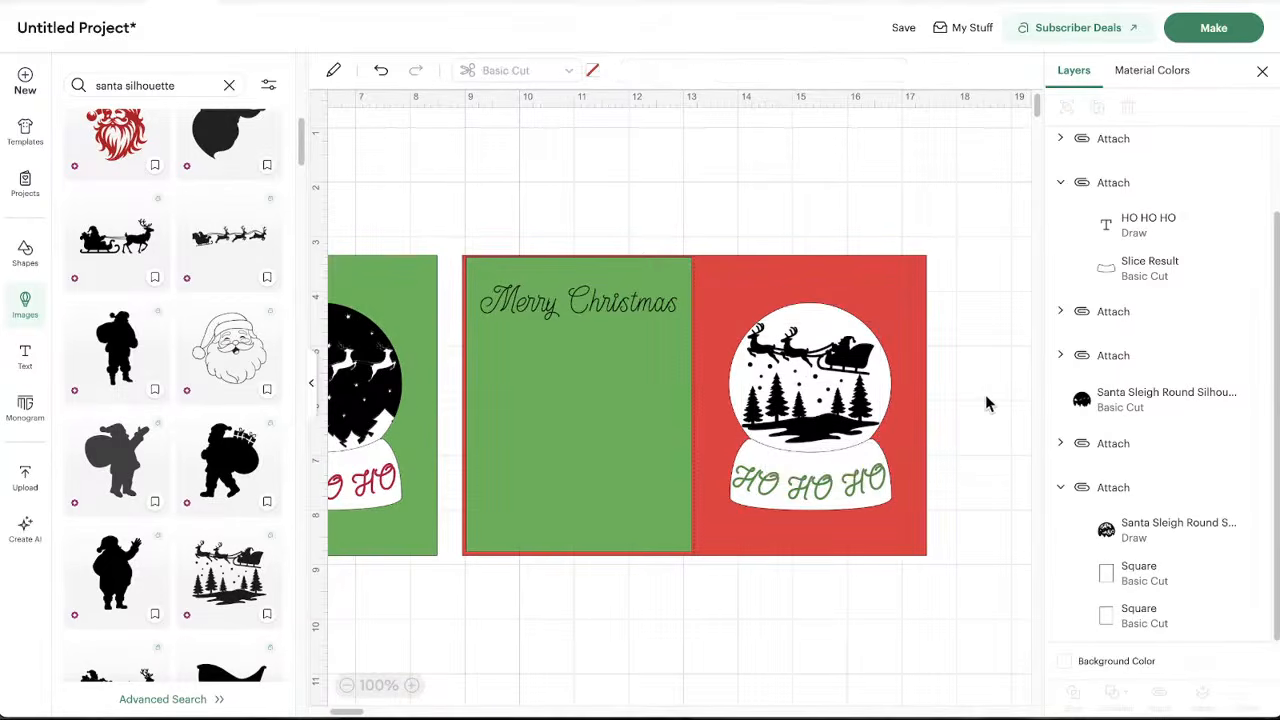
# Shrink the reindeer sleigh scene to about 2.45 x 2.13 in and center it in the red card's globe
pyautogui.click(844, 384)
pyautogui.click(991, 381)
pyautogui.click(860, 372)
pyautogui.moveTo(735, 319); pyautogui.dragTo(737, 320)
pyautogui.click(977, 386)
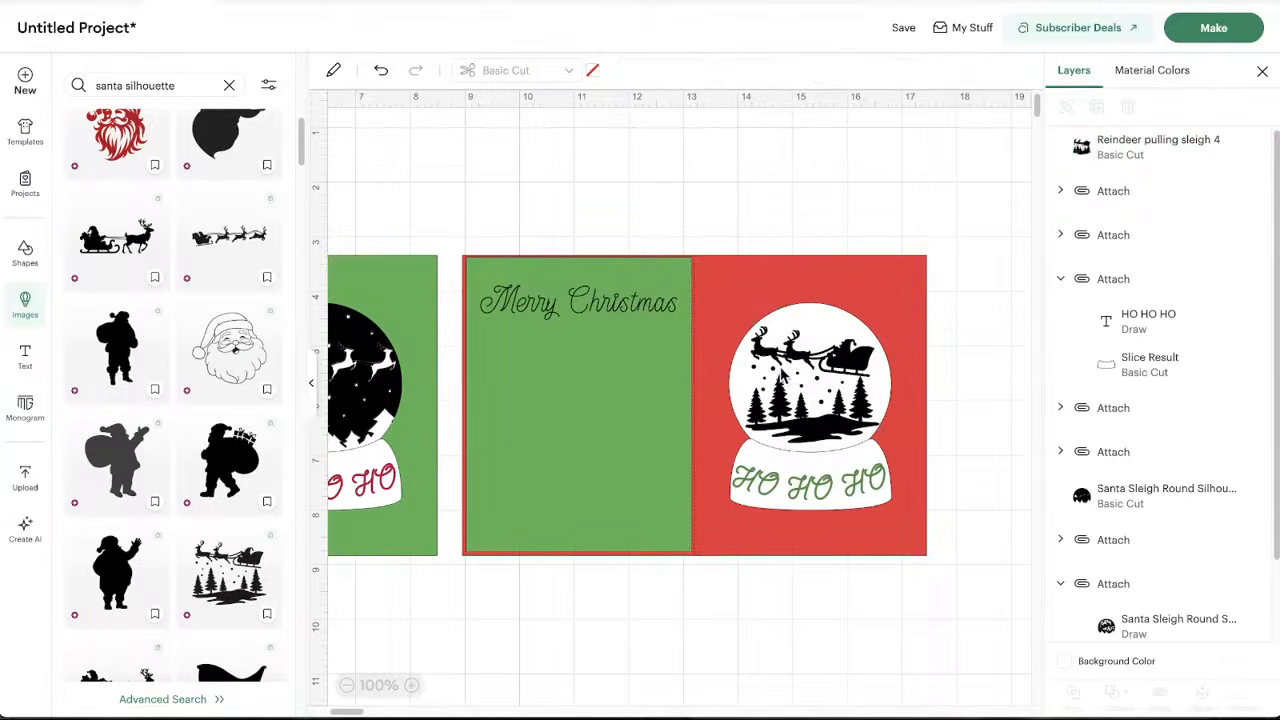
pyautogui.click(795, 368)
pyautogui.moveTo(795, 368); pyautogui.dragTo(797, 367)
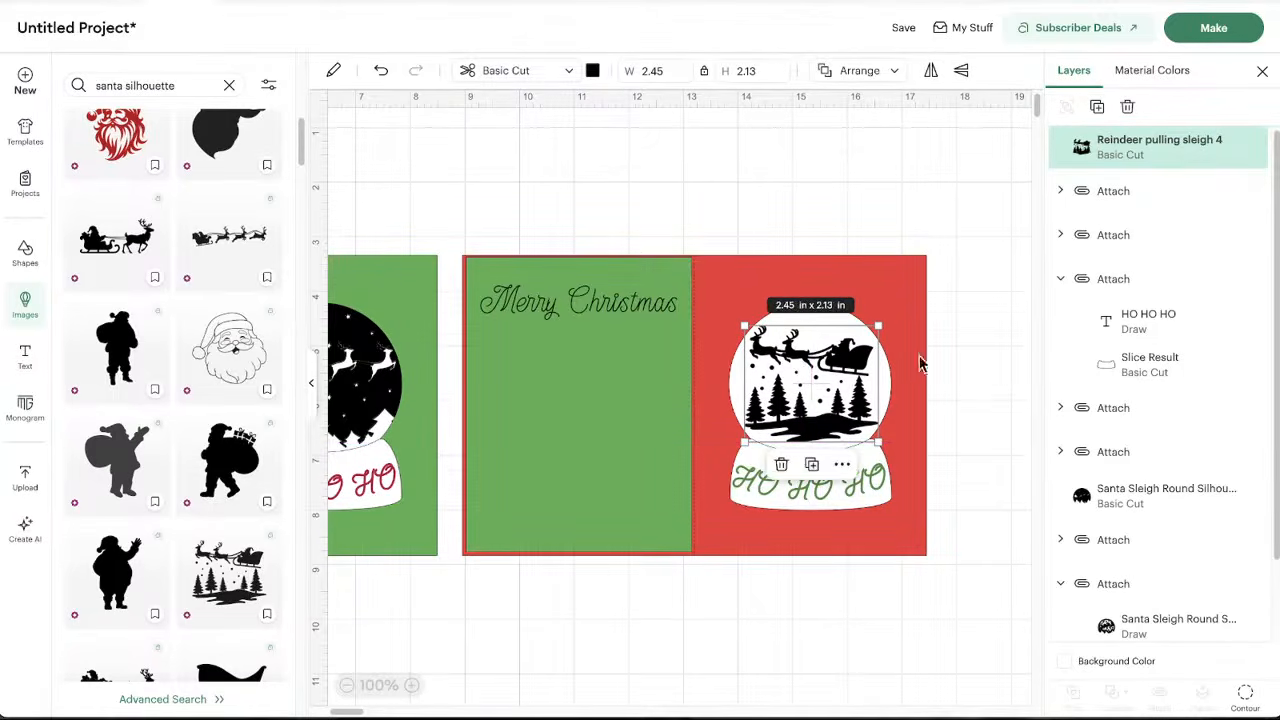
pyautogui.click(996, 392)
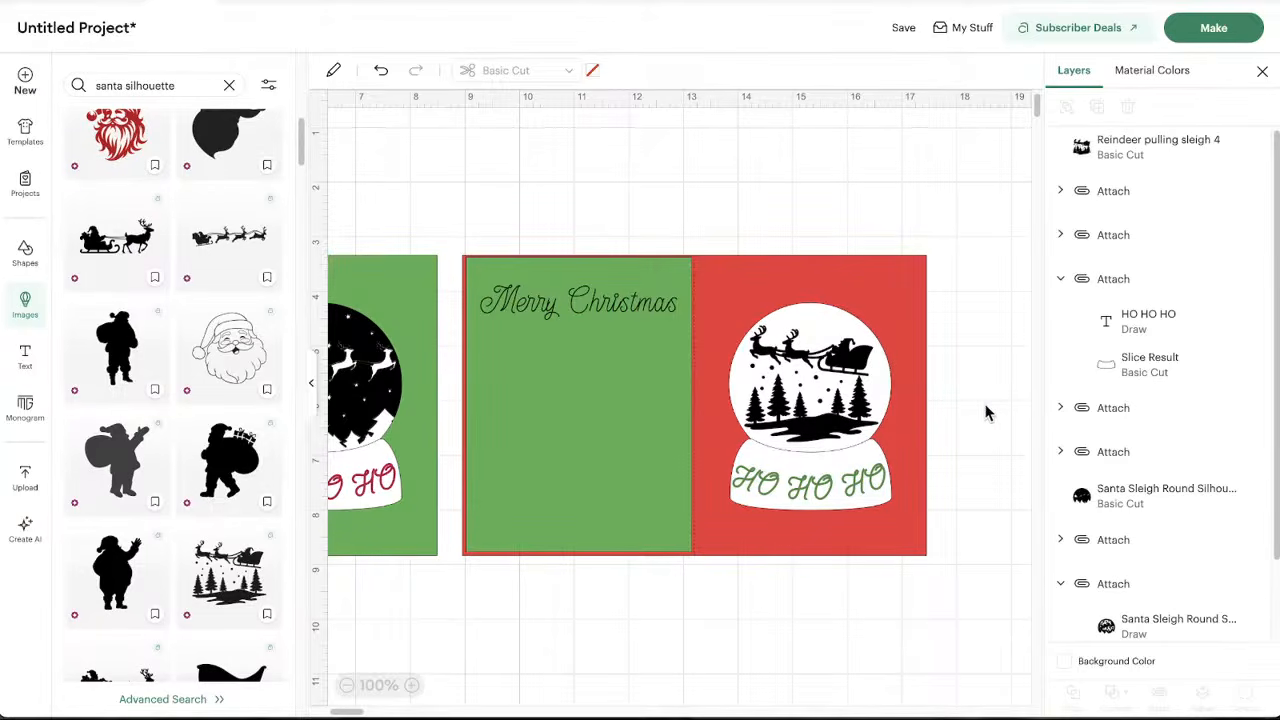
pyautogui.hscroll(-1, 843, 383)
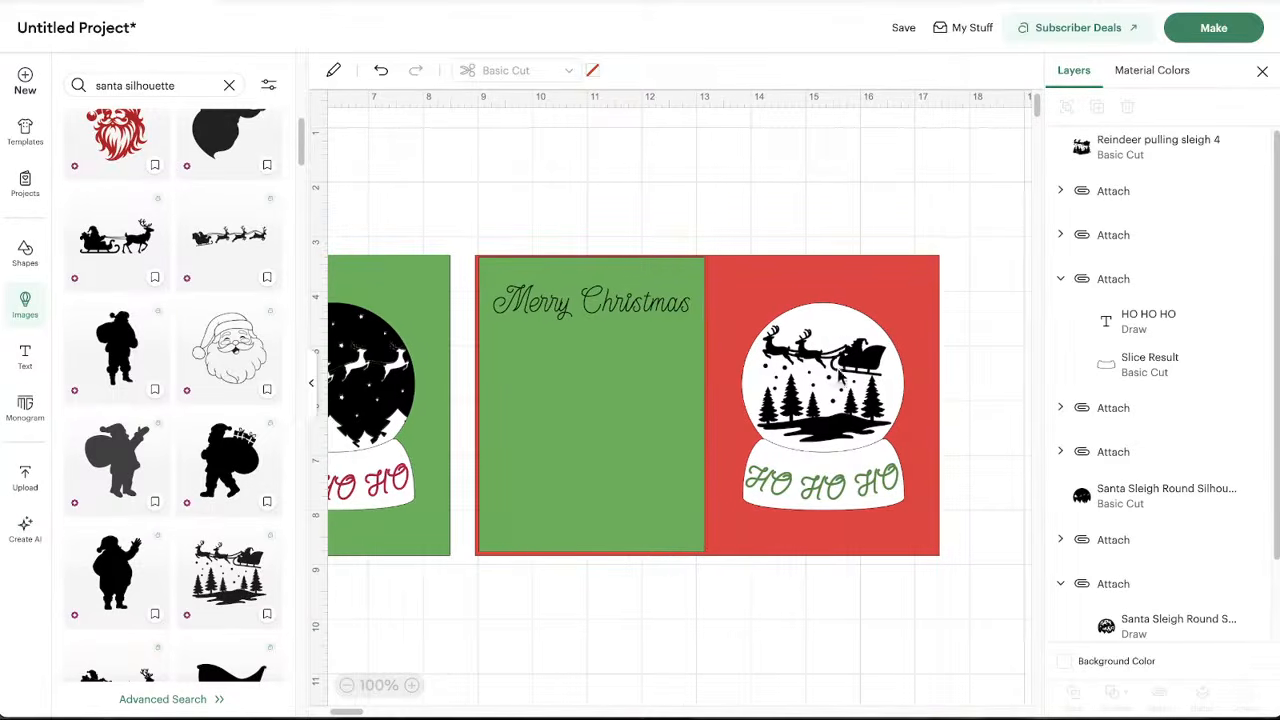
pyautogui.click(805, 363)
pyautogui.click(962, 371)
pyautogui.hscroll(-15, 795, 360)
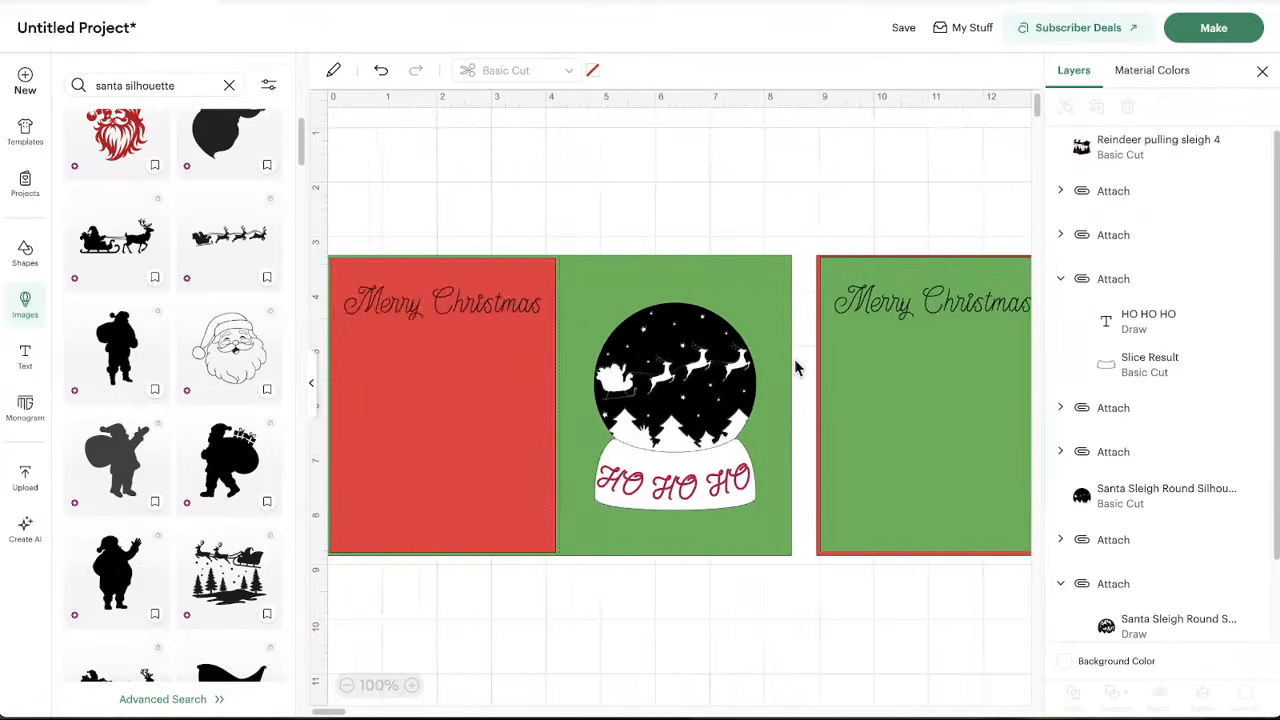
pyautogui.hscroll(-8, 794, 366)
pyautogui.hscroll(13, 557, 394)
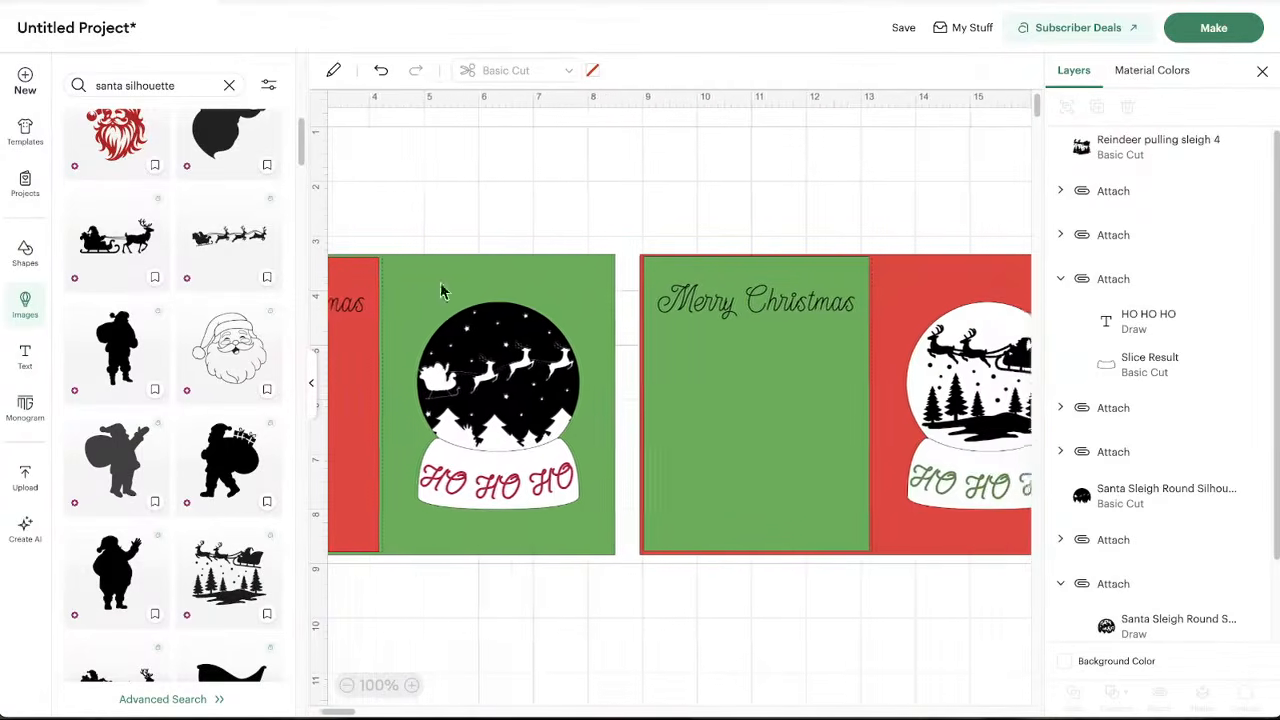
# Replace the "santa silhouette" image search with a search for "snow flakes"
pyautogui.click(313, 381)
pyautogui.click(25, 302)
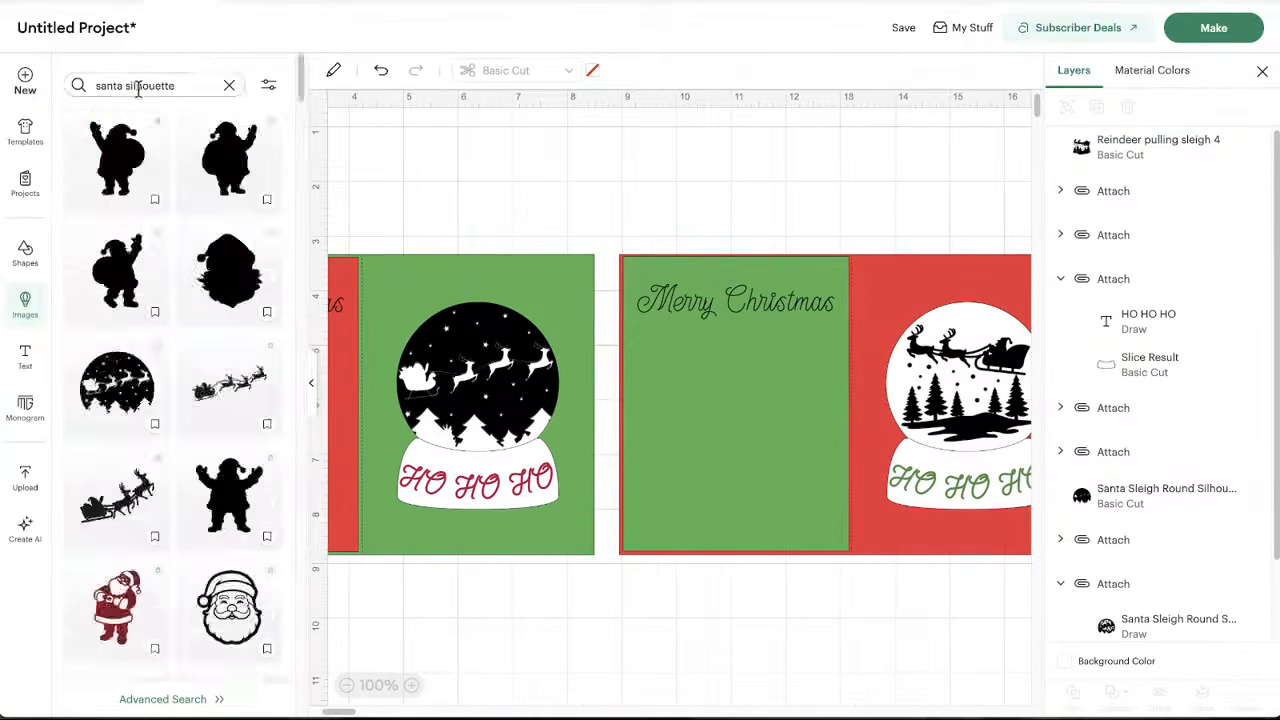
pyautogui.click(177, 80)
pyautogui.press('BackSpace')
pyautogui.press('BackSpace')
pyautogui.press('BackSpace')
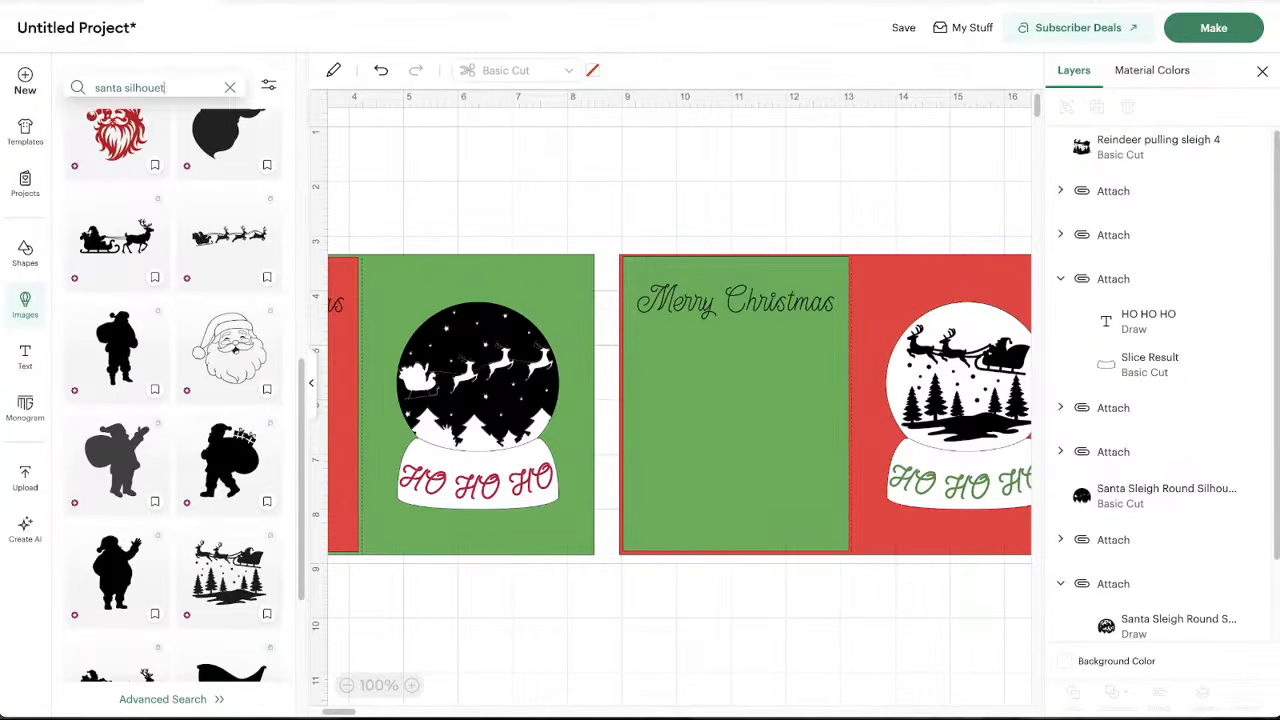
pyautogui.press('BackSpace')
pyautogui.press('BackSpace')
pyautogui.press('BackSpace')
pyautogui.press('BackSpace')
pyautogui.press('BackSpace')
pyautogui.press('BackSpace')
pyautogui.press('BackSpace')
pyautogui.press('BackSpace')
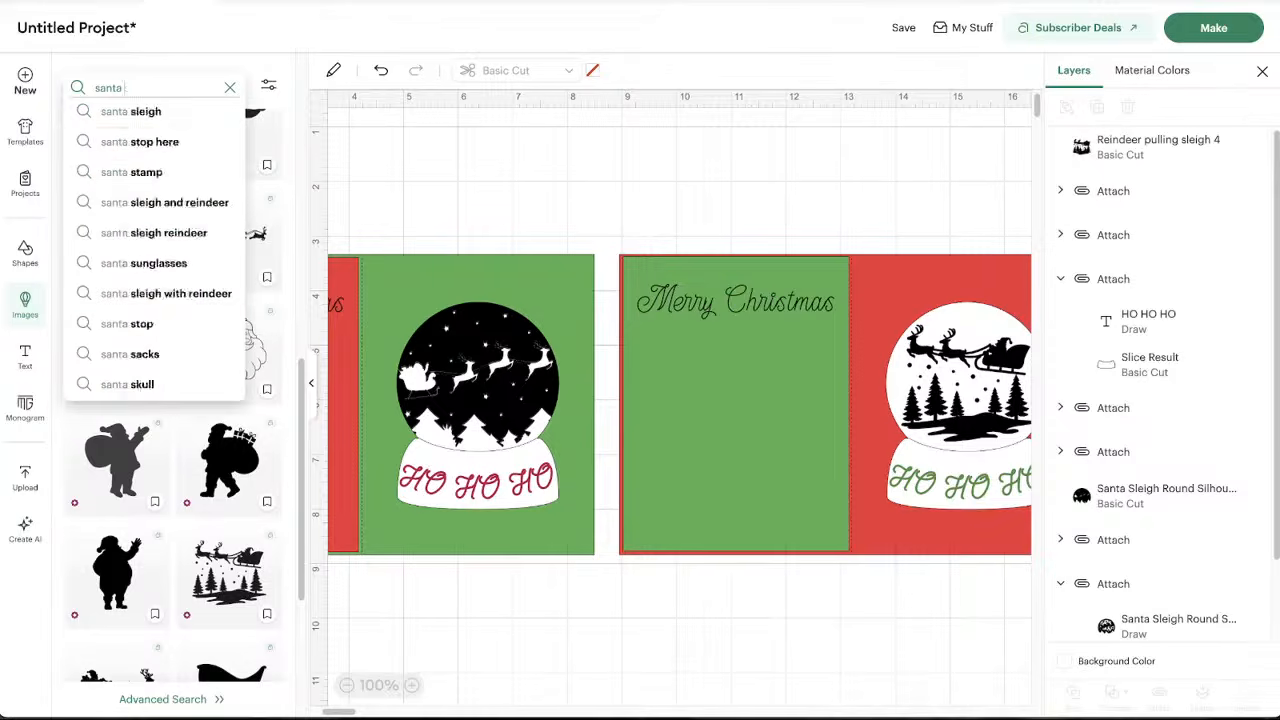
pyautogui.write('n')
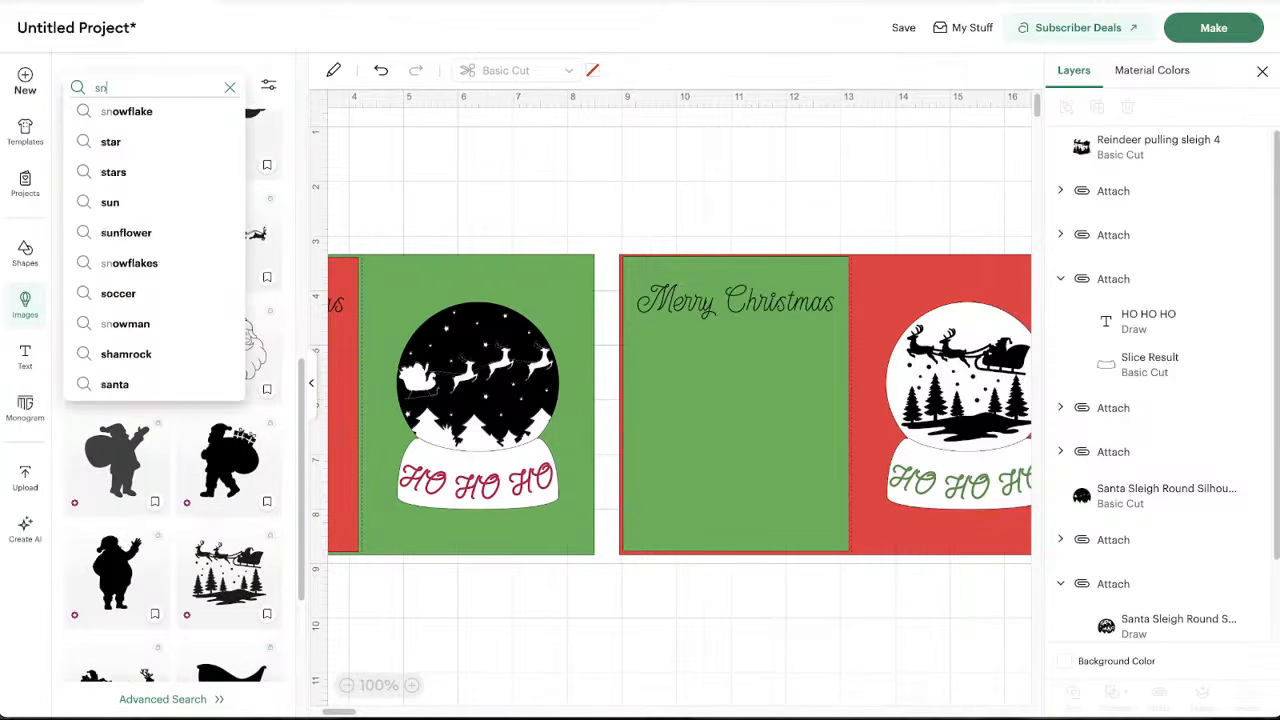
pyautogui.write('ow flakes')
pyautogui.press('Return')
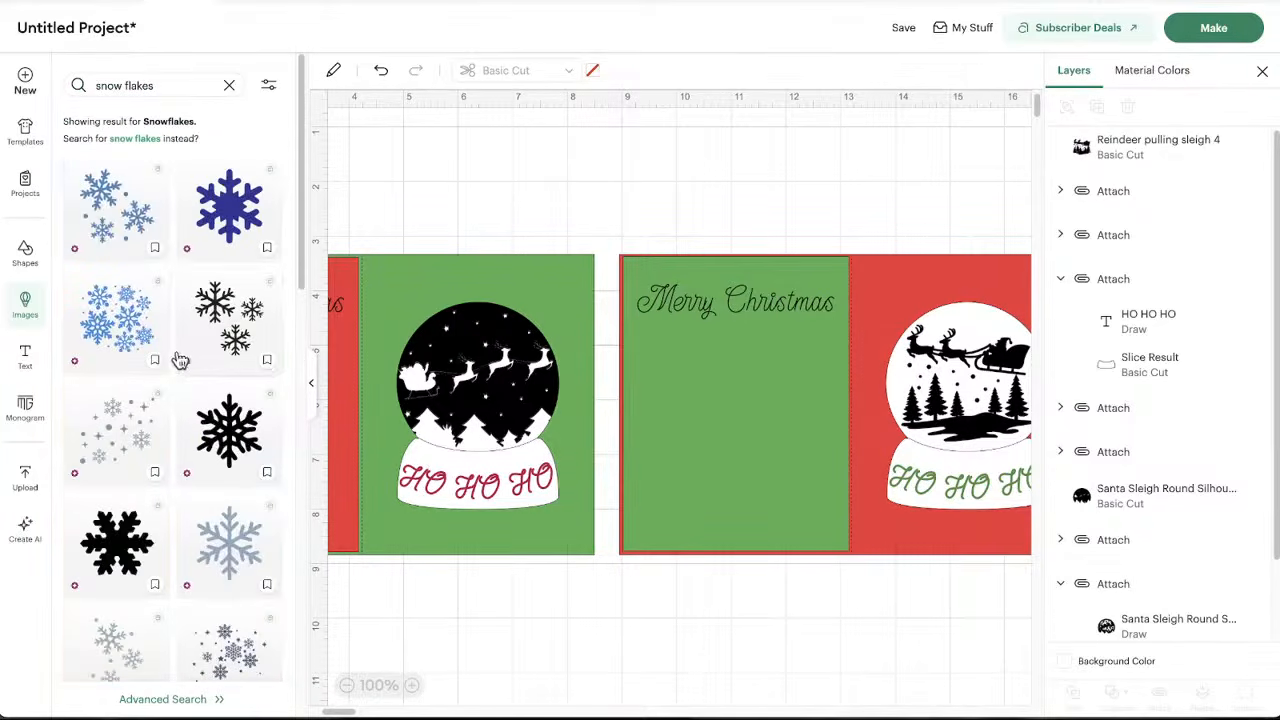
# Insert the blue image of three snowflakes with dots, scale it to about 2.94 x 2.94 in and place it above the red card
pyautogui.scroll(-3, 155, 314)
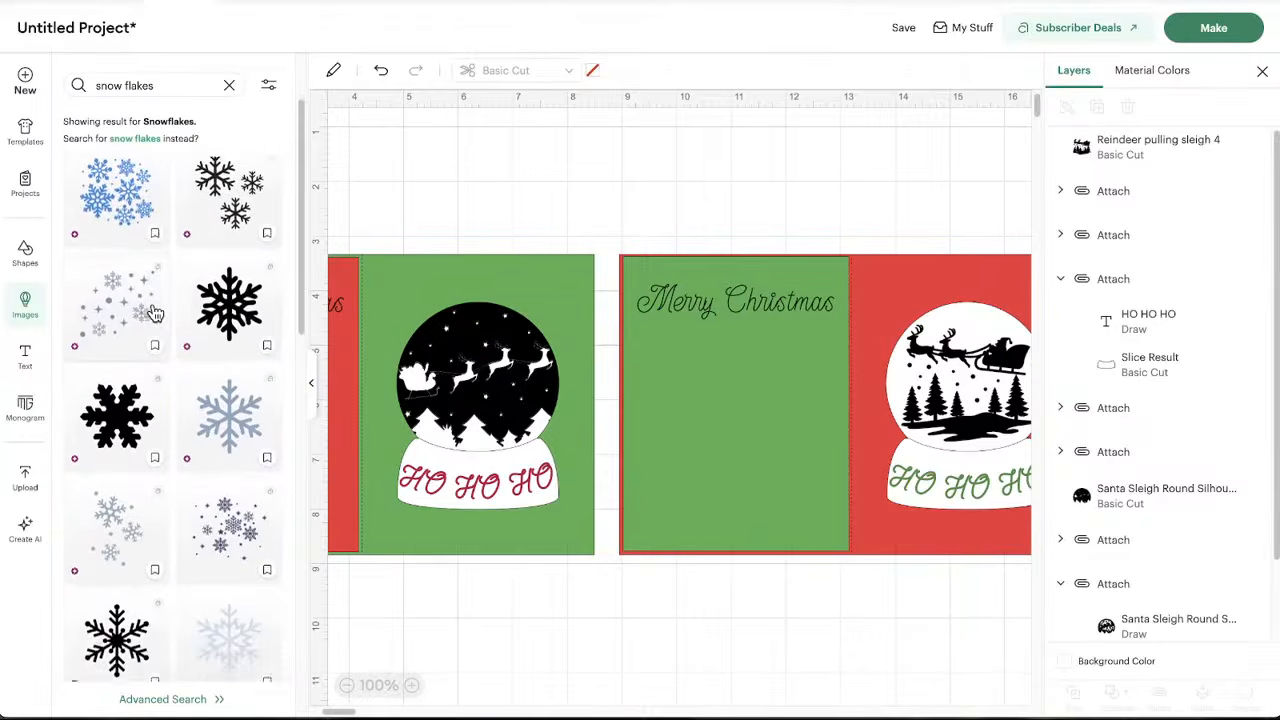
pyautogui.scroll(-2, 157, 285)
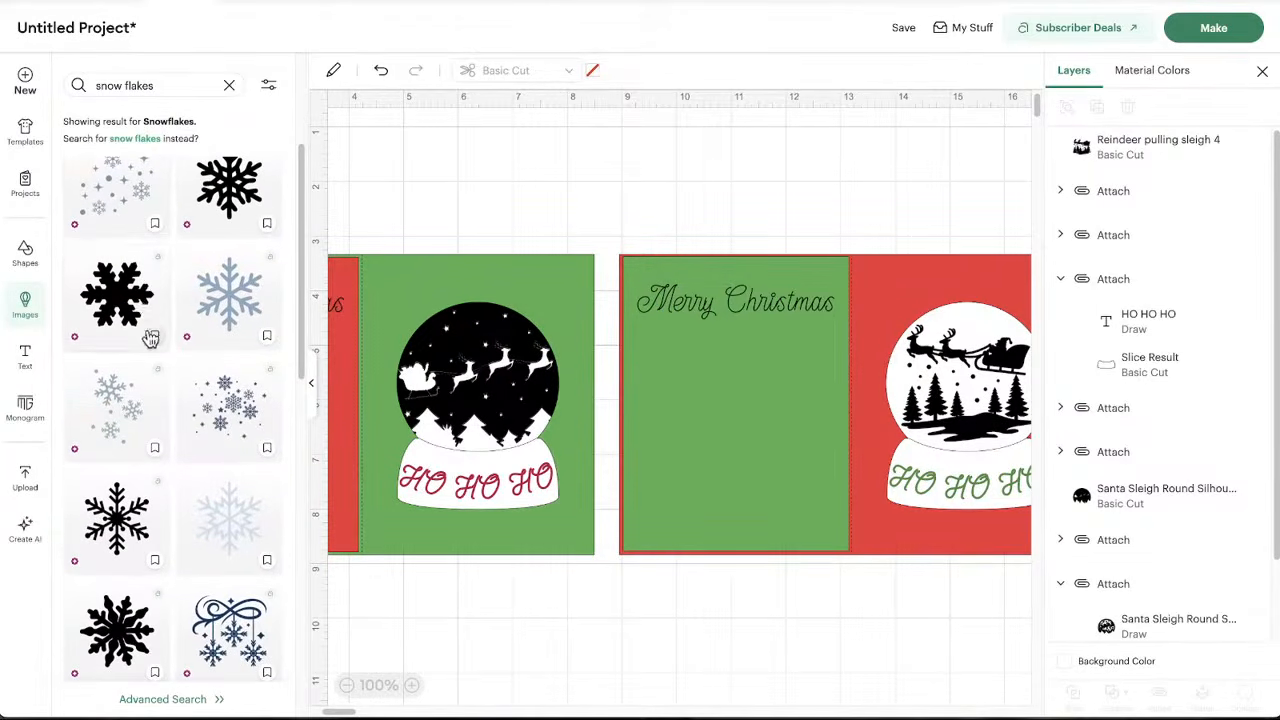
pyautogui.scroll(-2, 146, 410)
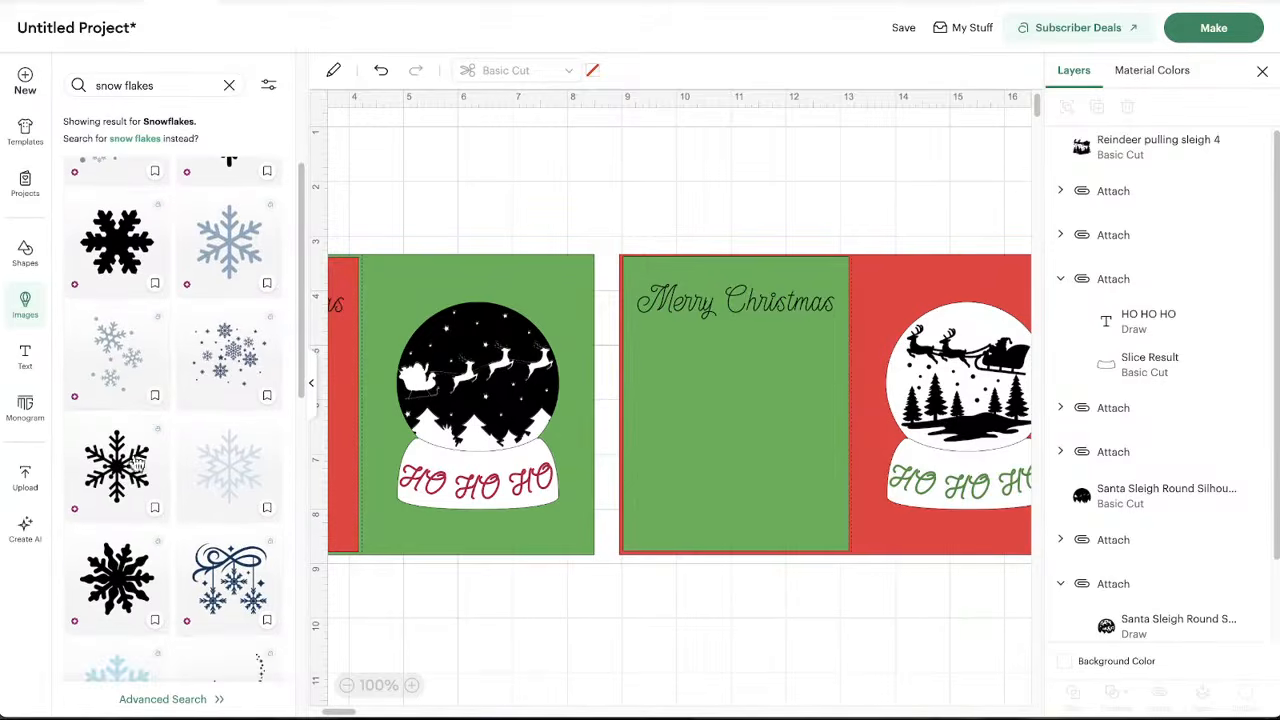
pyautogui.scroll(6, 154, 398)
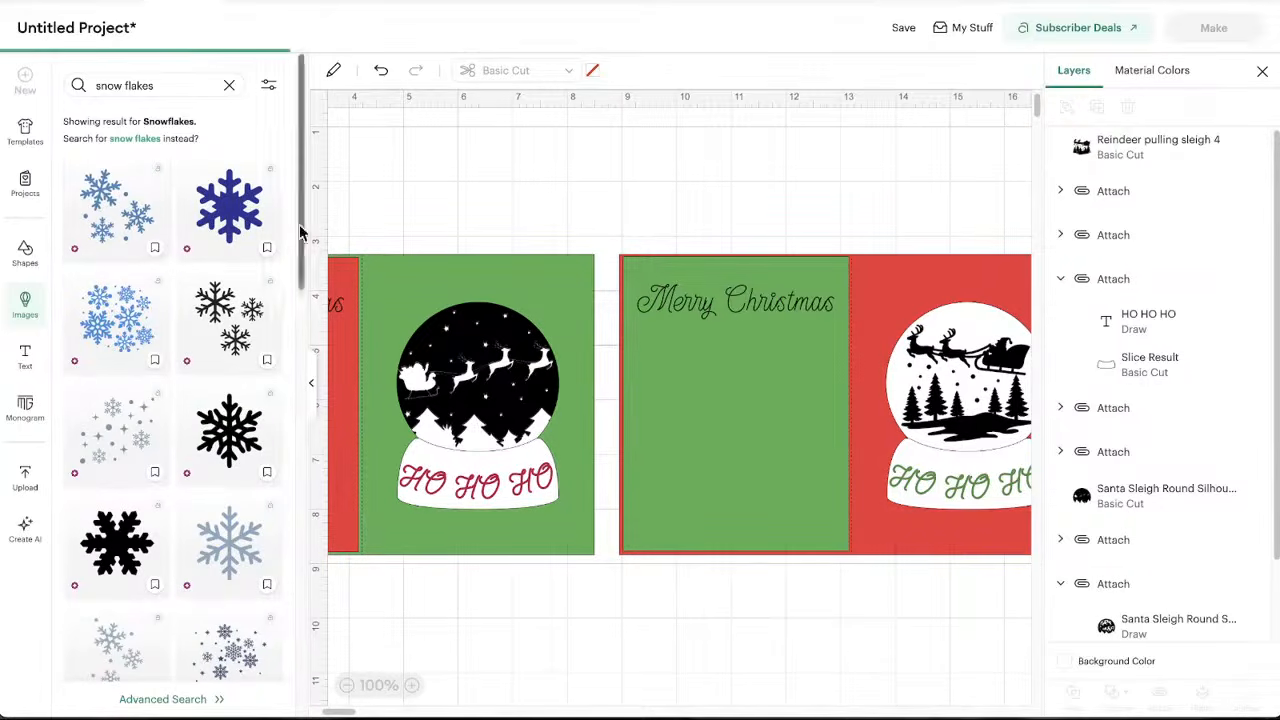
pyautogui.click(117, 220)
pyautogui.moveTo(400, 285); pyautogui.dragTo(664, 284)
pyautogui.moveTo(708, 326)
pyautogui.mouseDown()
pyautogui.moveTo(688, 320)
pyautogui.moveTo(689, 332)
pyautogui.mouseUp()
pyautogui.moveTo(771, 407); pyautogui.dragTo(659, 298)
pyautogui.moveTo(623, 242); pyautogui.dragTo(755, 233)
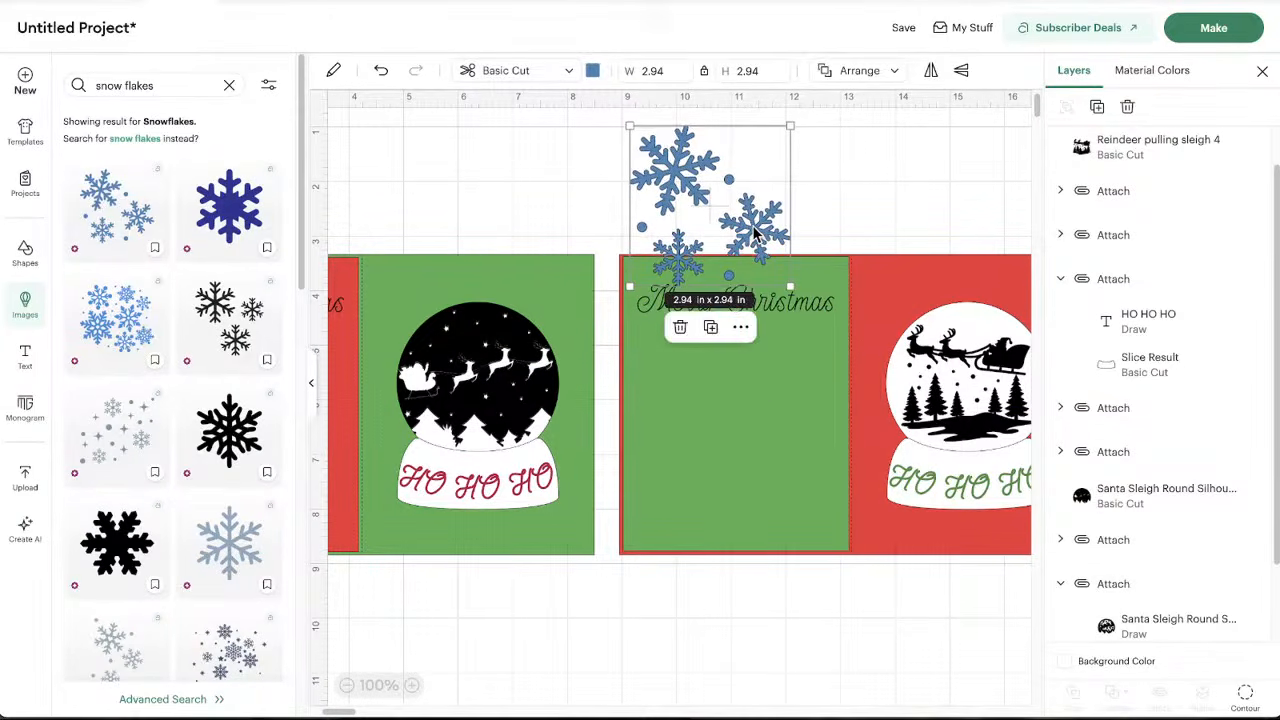
pyautogui.moveTo(755, 233); pyautogui.dragTo(697, 198)
# Use Contour to hide the two larger snowflakes and all three dots, keeping only the smallest snowflake
pyautogui.click(1245, 695)
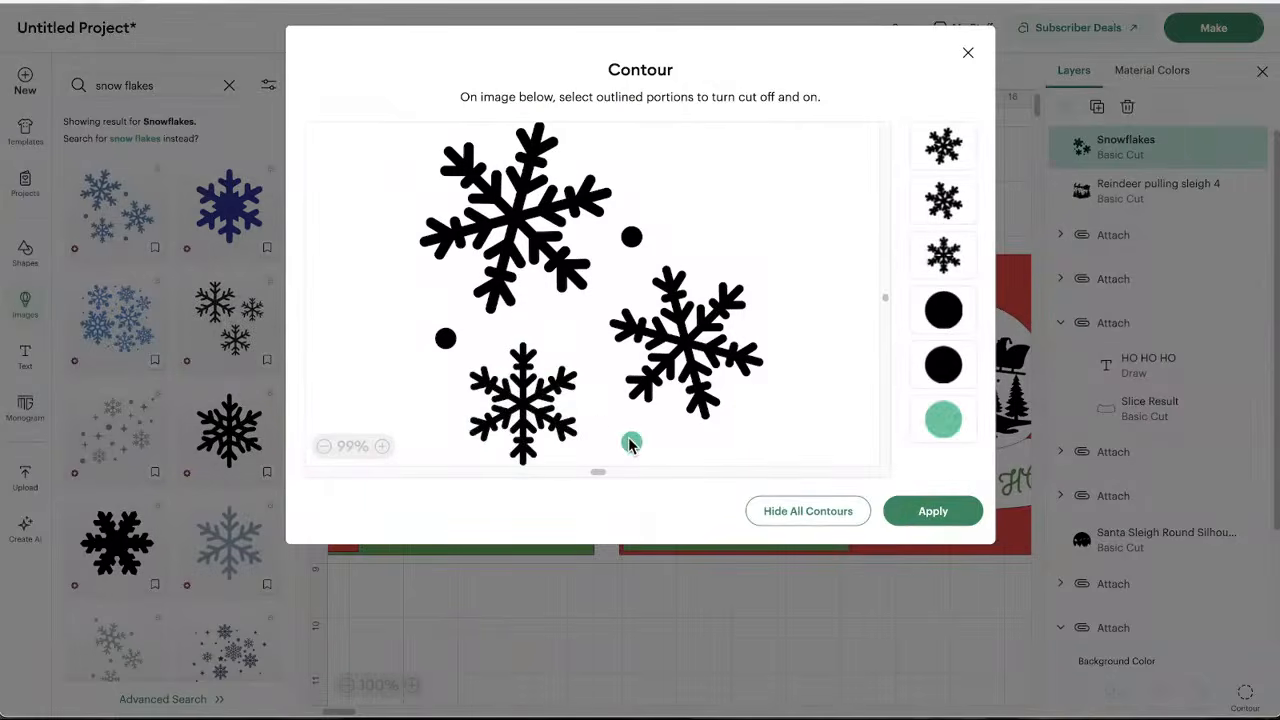
pyautogui.click(630, 444)
pyautogui.click(664, 354)
pyautogui.click(557, 260)
pyautogui.click(632, 243)
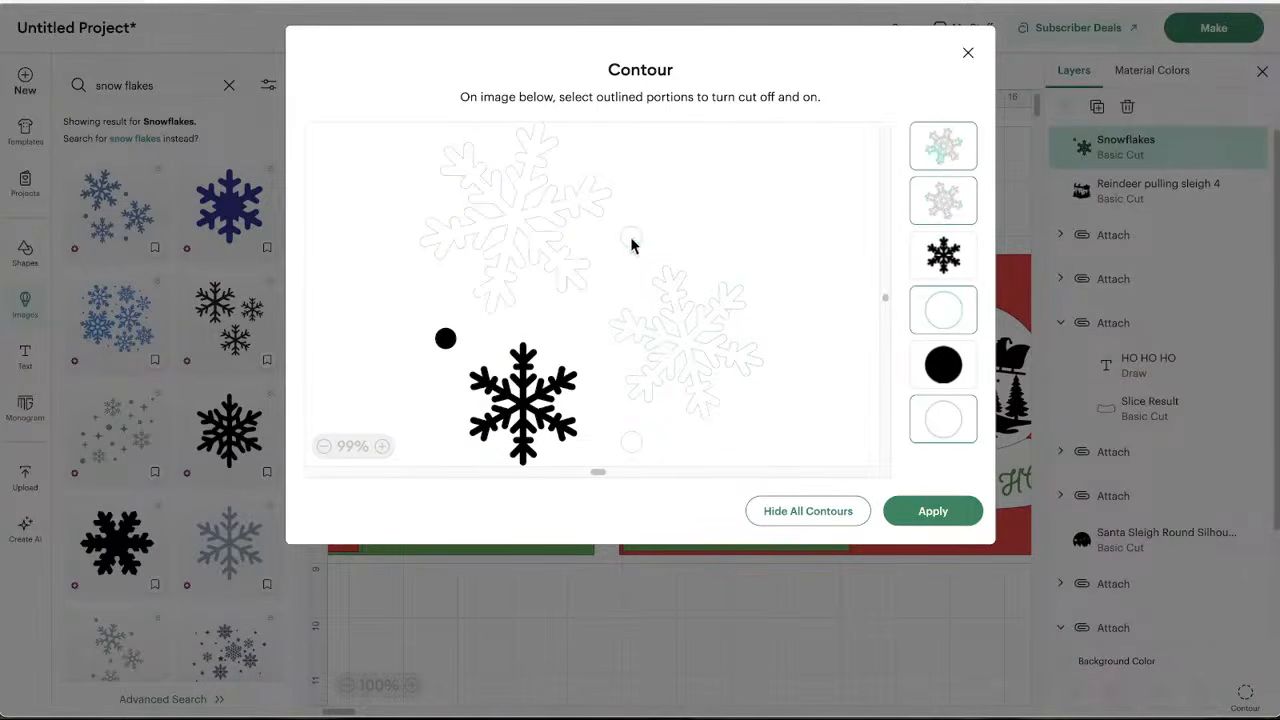
pyautogui.click(444, 342)
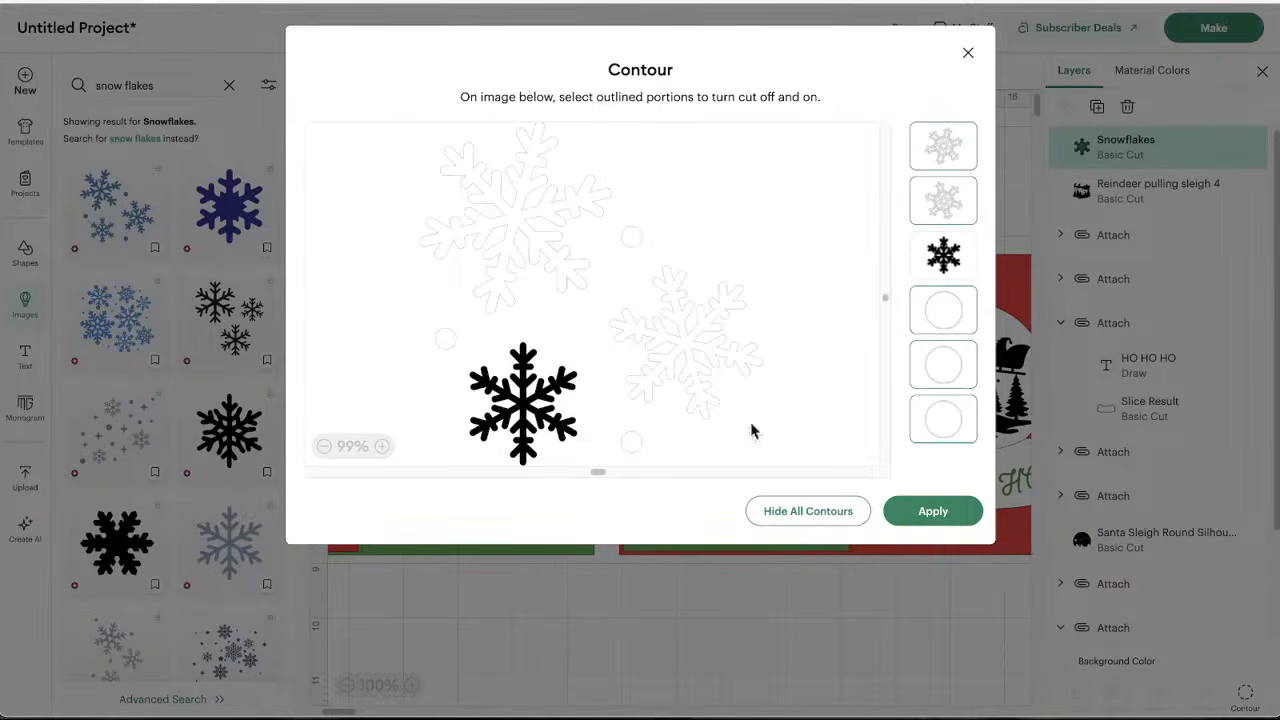
pyautogui.click(932, 511)
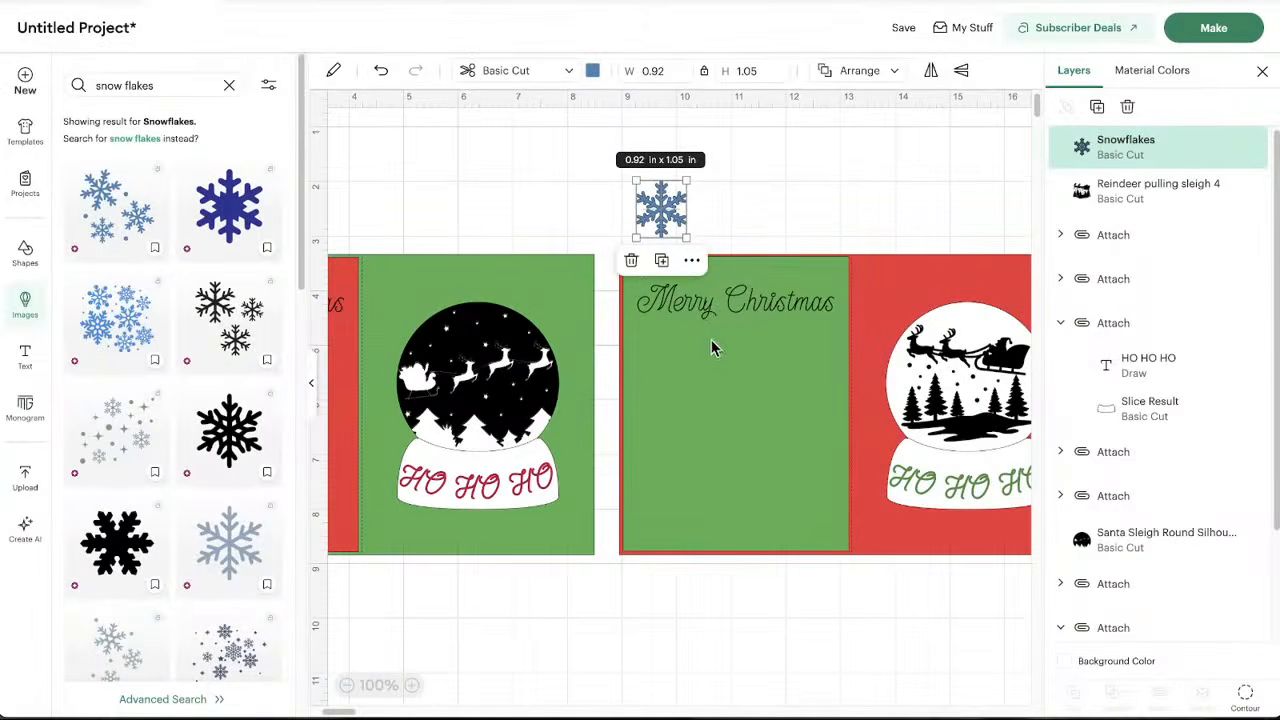
# Place the snowflake in the green card front's upper right corner, tilted slightly and scaled to about 0.97 x 1.11 in
pyautogui.moveTo(669, 217); pyautogui.dragTo(565, 302)
pyautogui.moveTo(600, 262); pyautogui.dragTo(611, 240)
pyautogui.moveTo(560, 293); pyautogui.dragTo(561, 291)
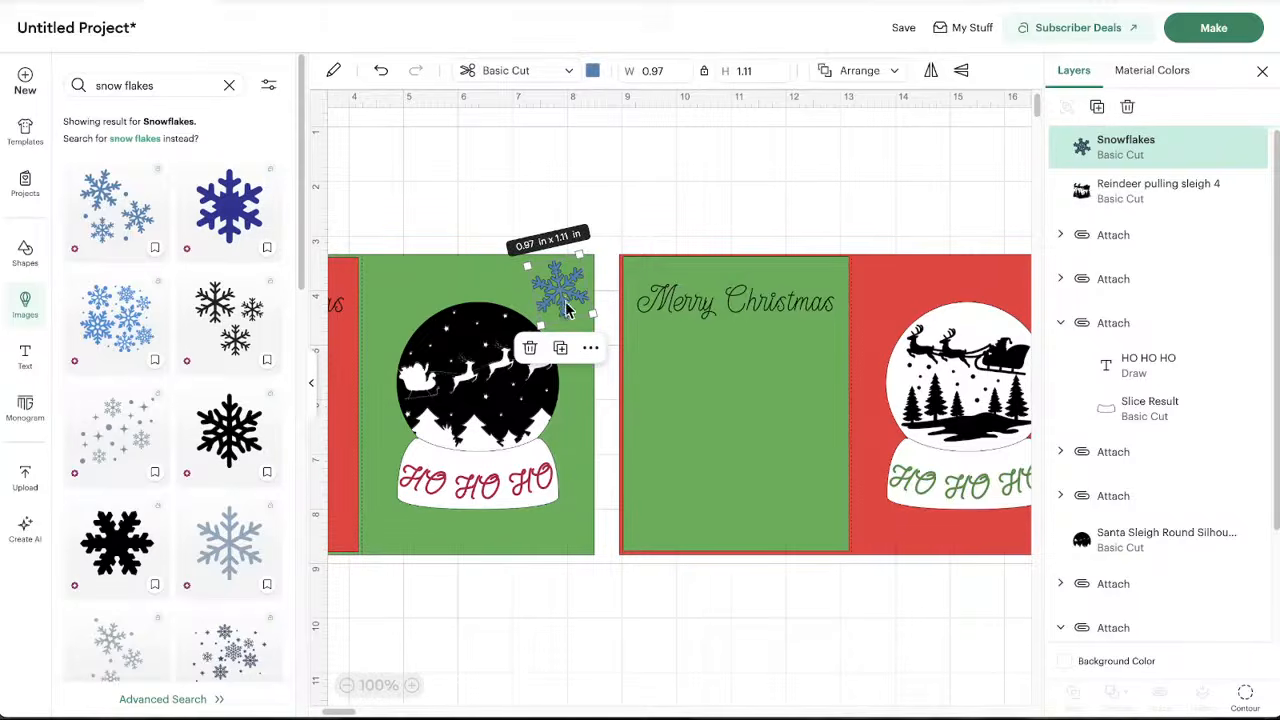
# Duplicate the snowflake and place the copy, rotated to a different angle, in the green card front's upper left corner
pyautogui.click(1097, 106)
pyautogui.moveTo(598, 320); pyautogui.dragTo(405, 291)
pyautogui.moveTo(433, 245); pyautogui.dragTo(398, 300)
pyautogui.click(703, 208)
pyautogui.click(517, 197)
pyautogui.click(392, 302)
pyautogui.click(543, 175)
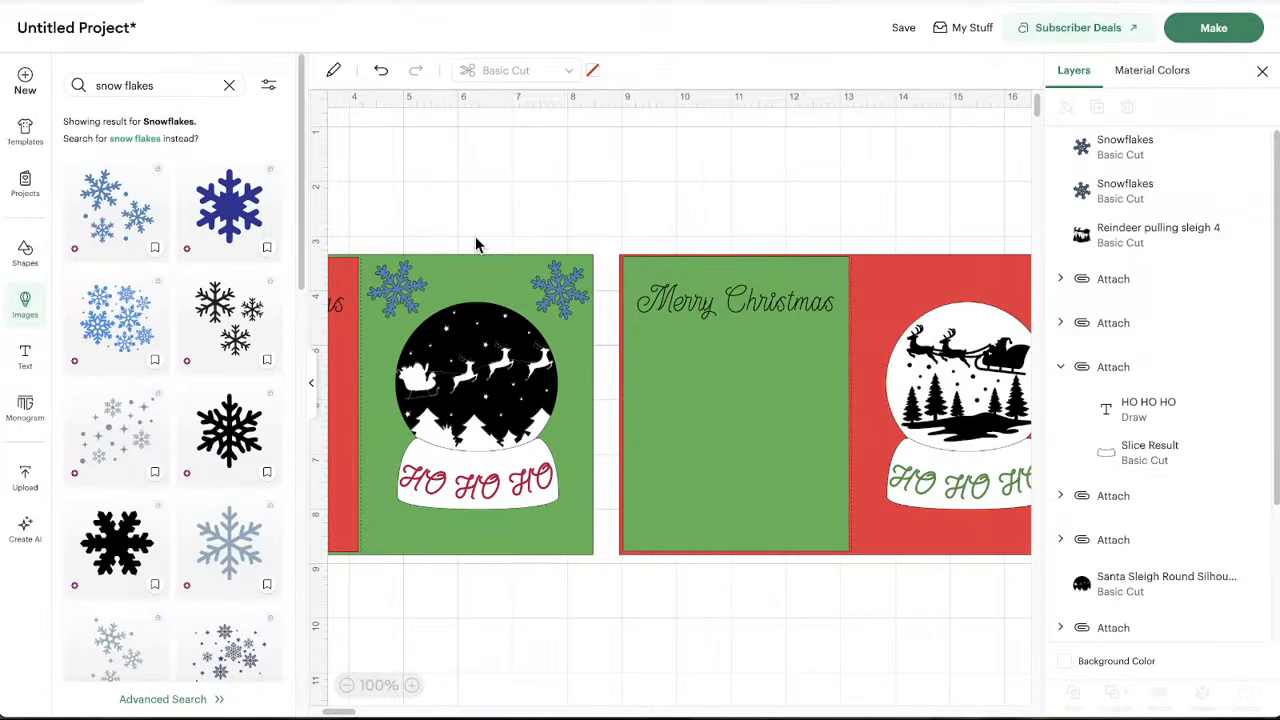
# Recolor both snowflakes white and duplicate the one in the green card front's upper right corner
pyautogui.click(562, 290)
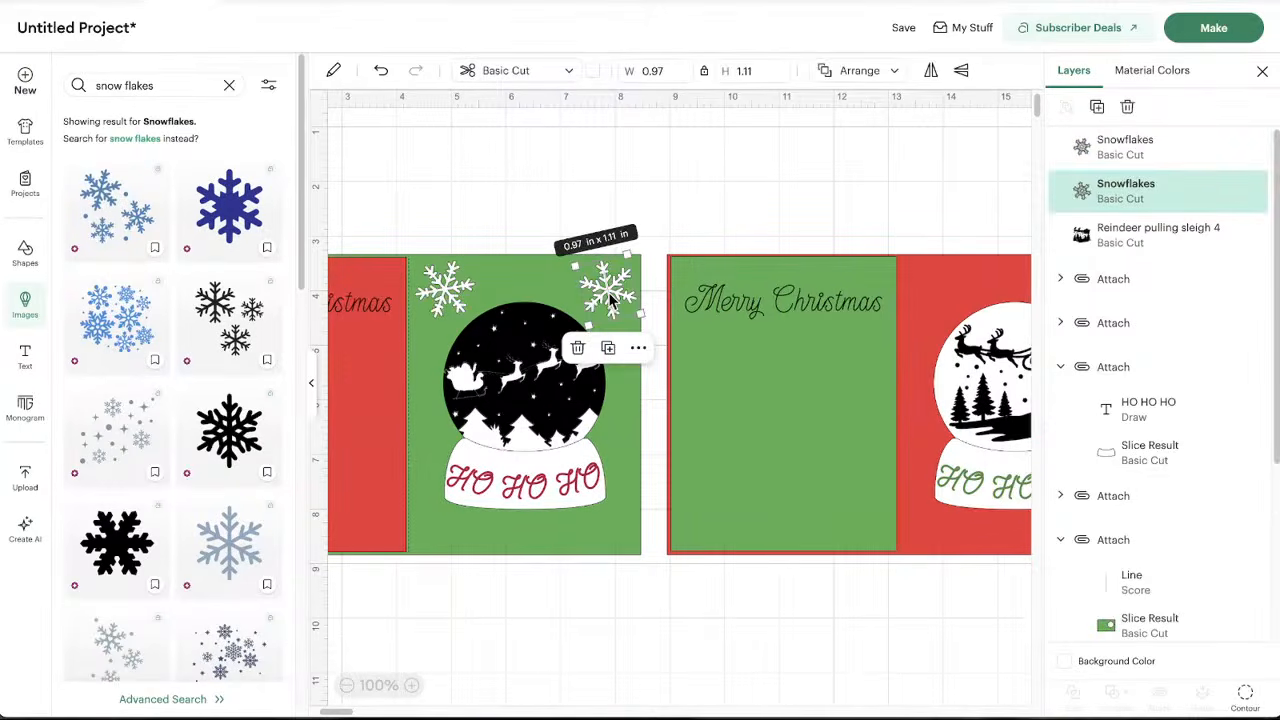
pyautogui.click(1099, 108)
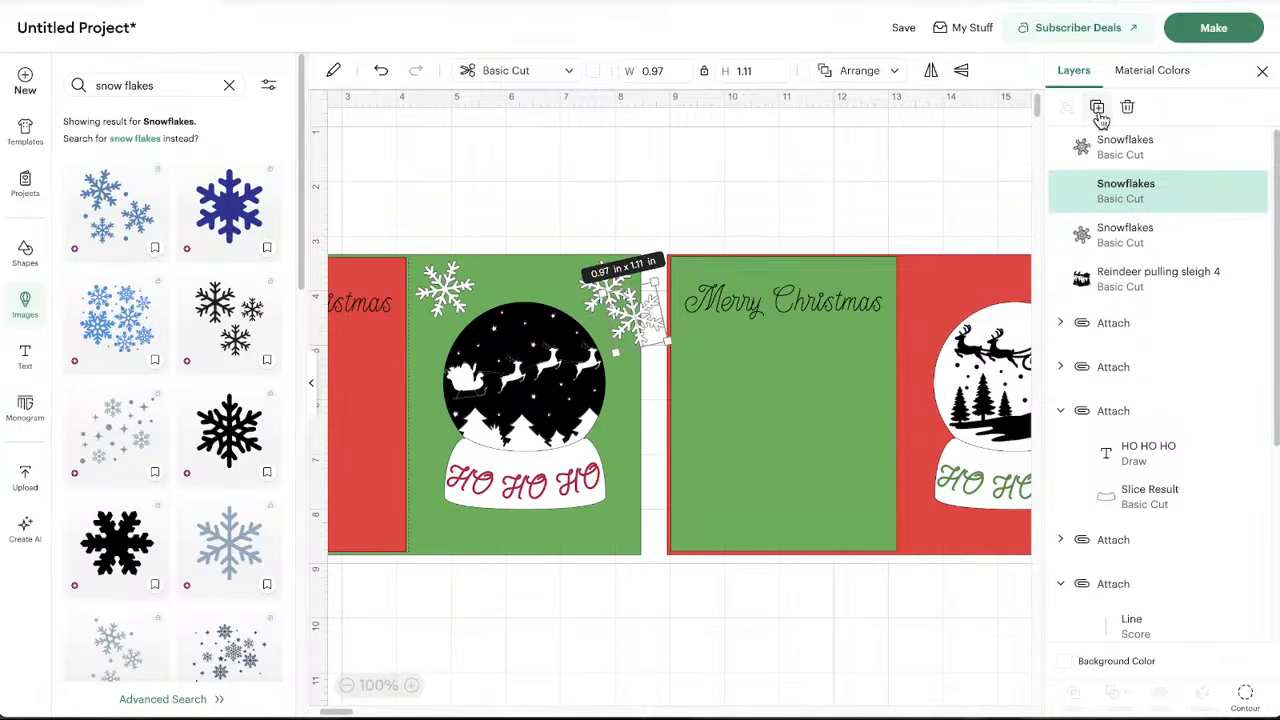